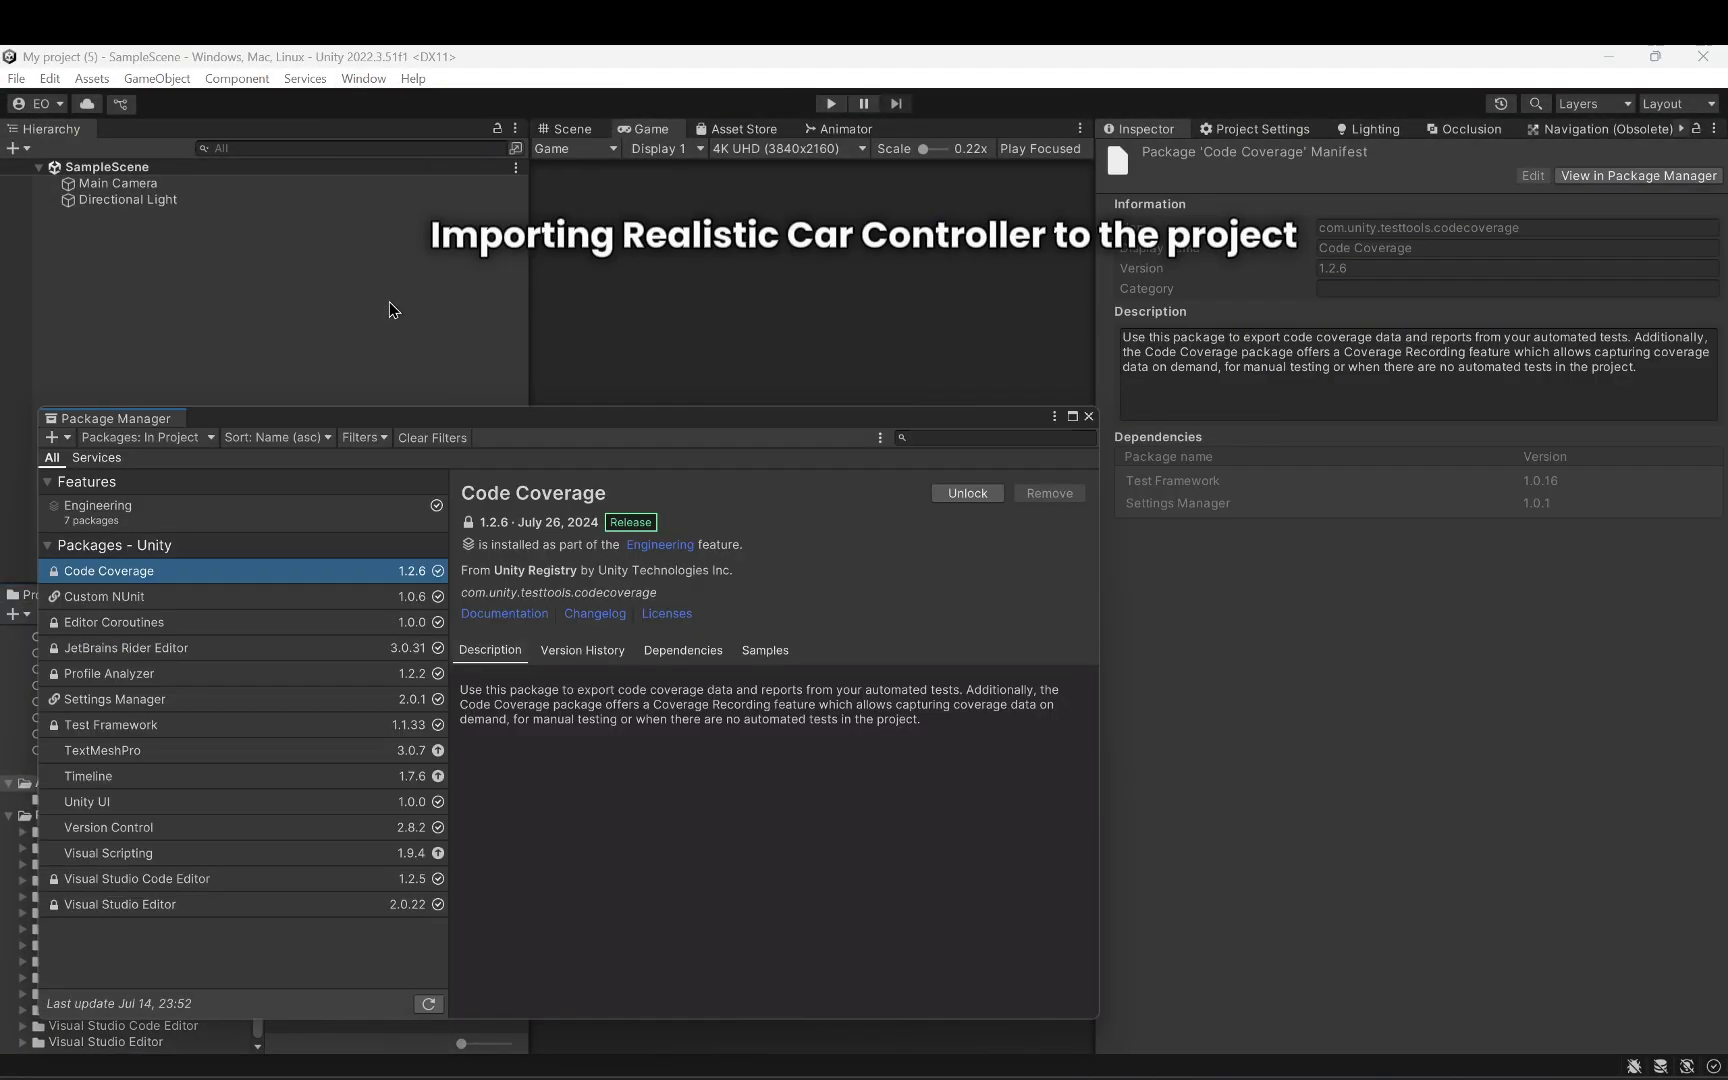
# Step: Search the My Assets packages for "realistic car controller" and install the package dependencies required by Realistic Car Controller
pyautogui.click(150, 437)
pyautogui.click(139, 513)
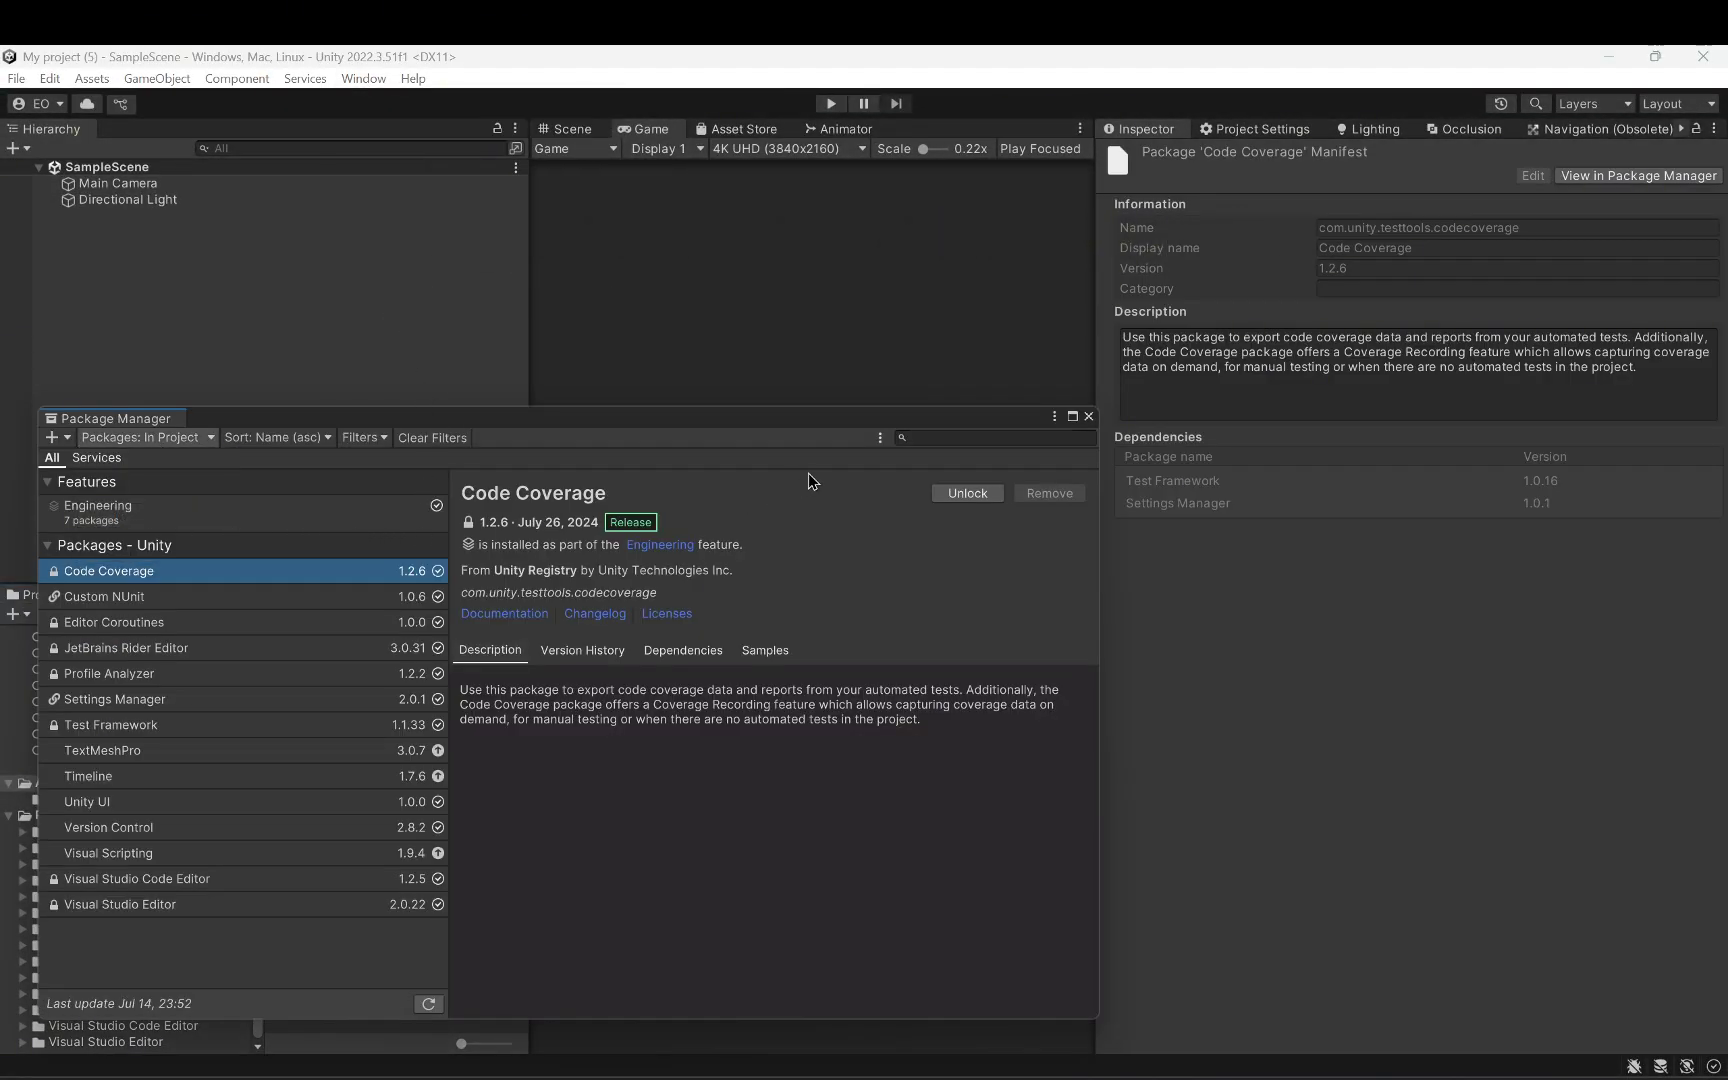
pyautogui.write('ra')
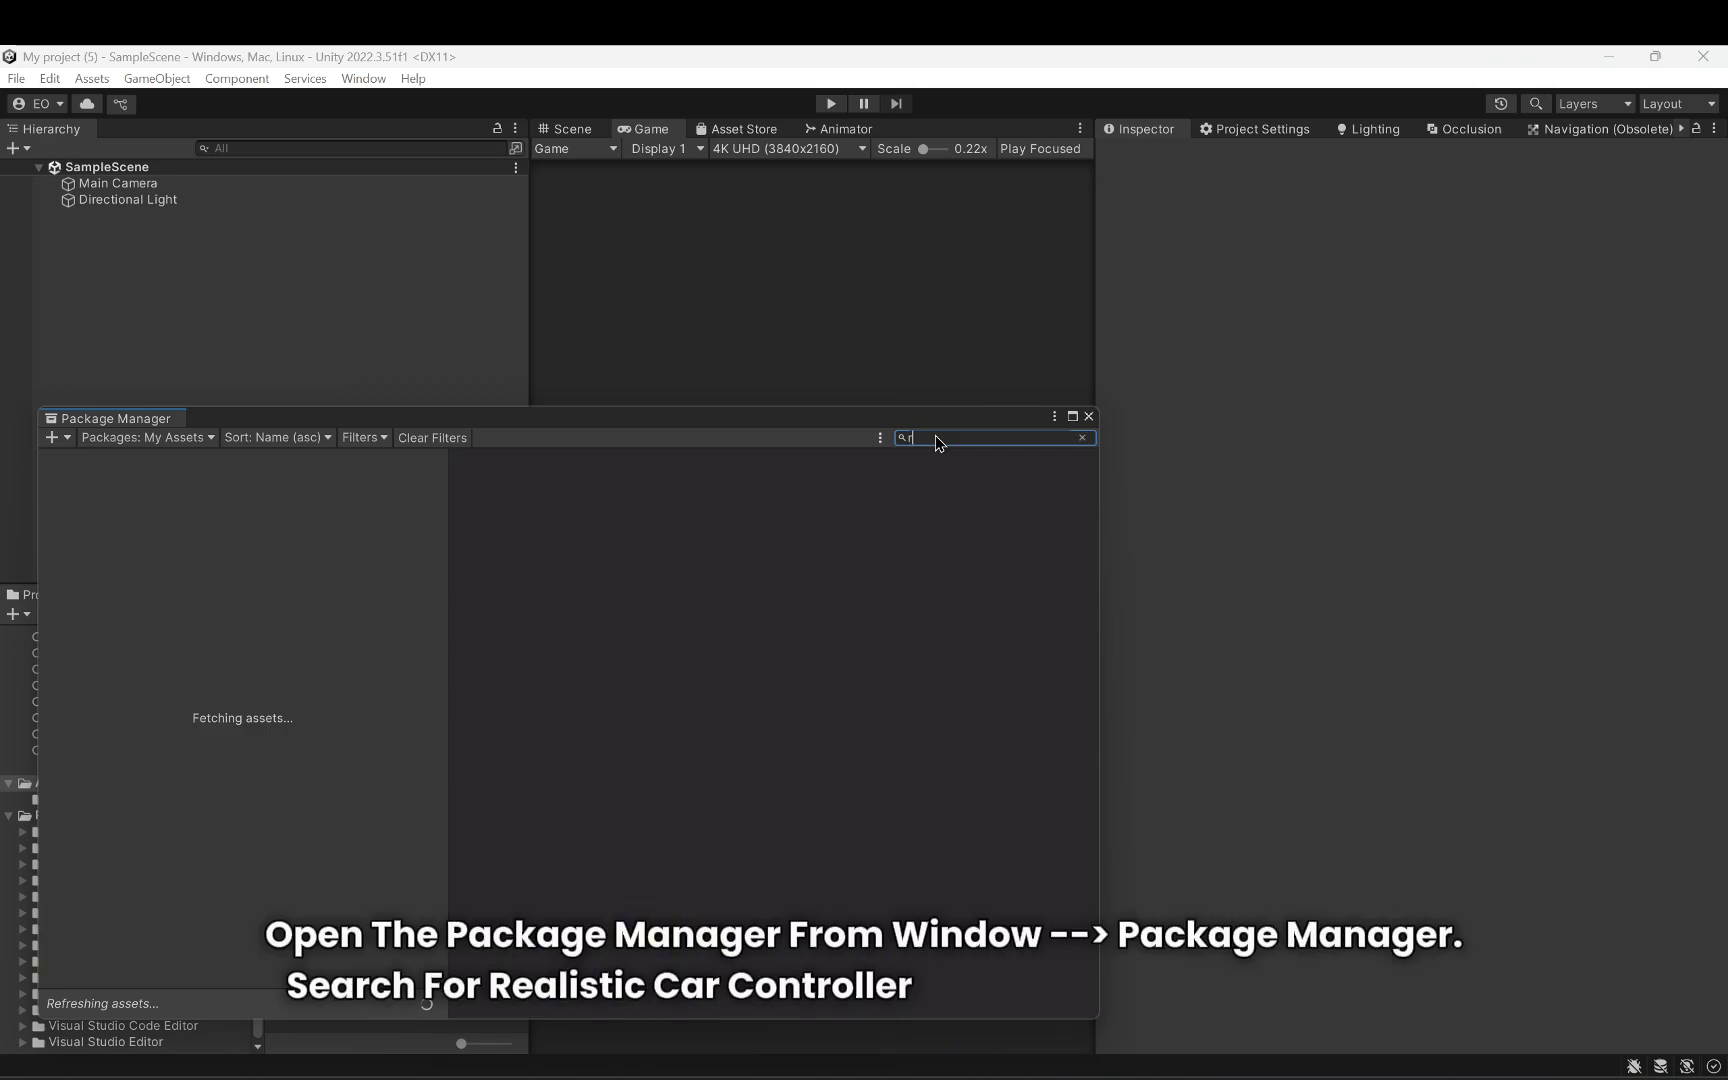
pyautogui.write('el')
pyautogui.write('istic car controller')
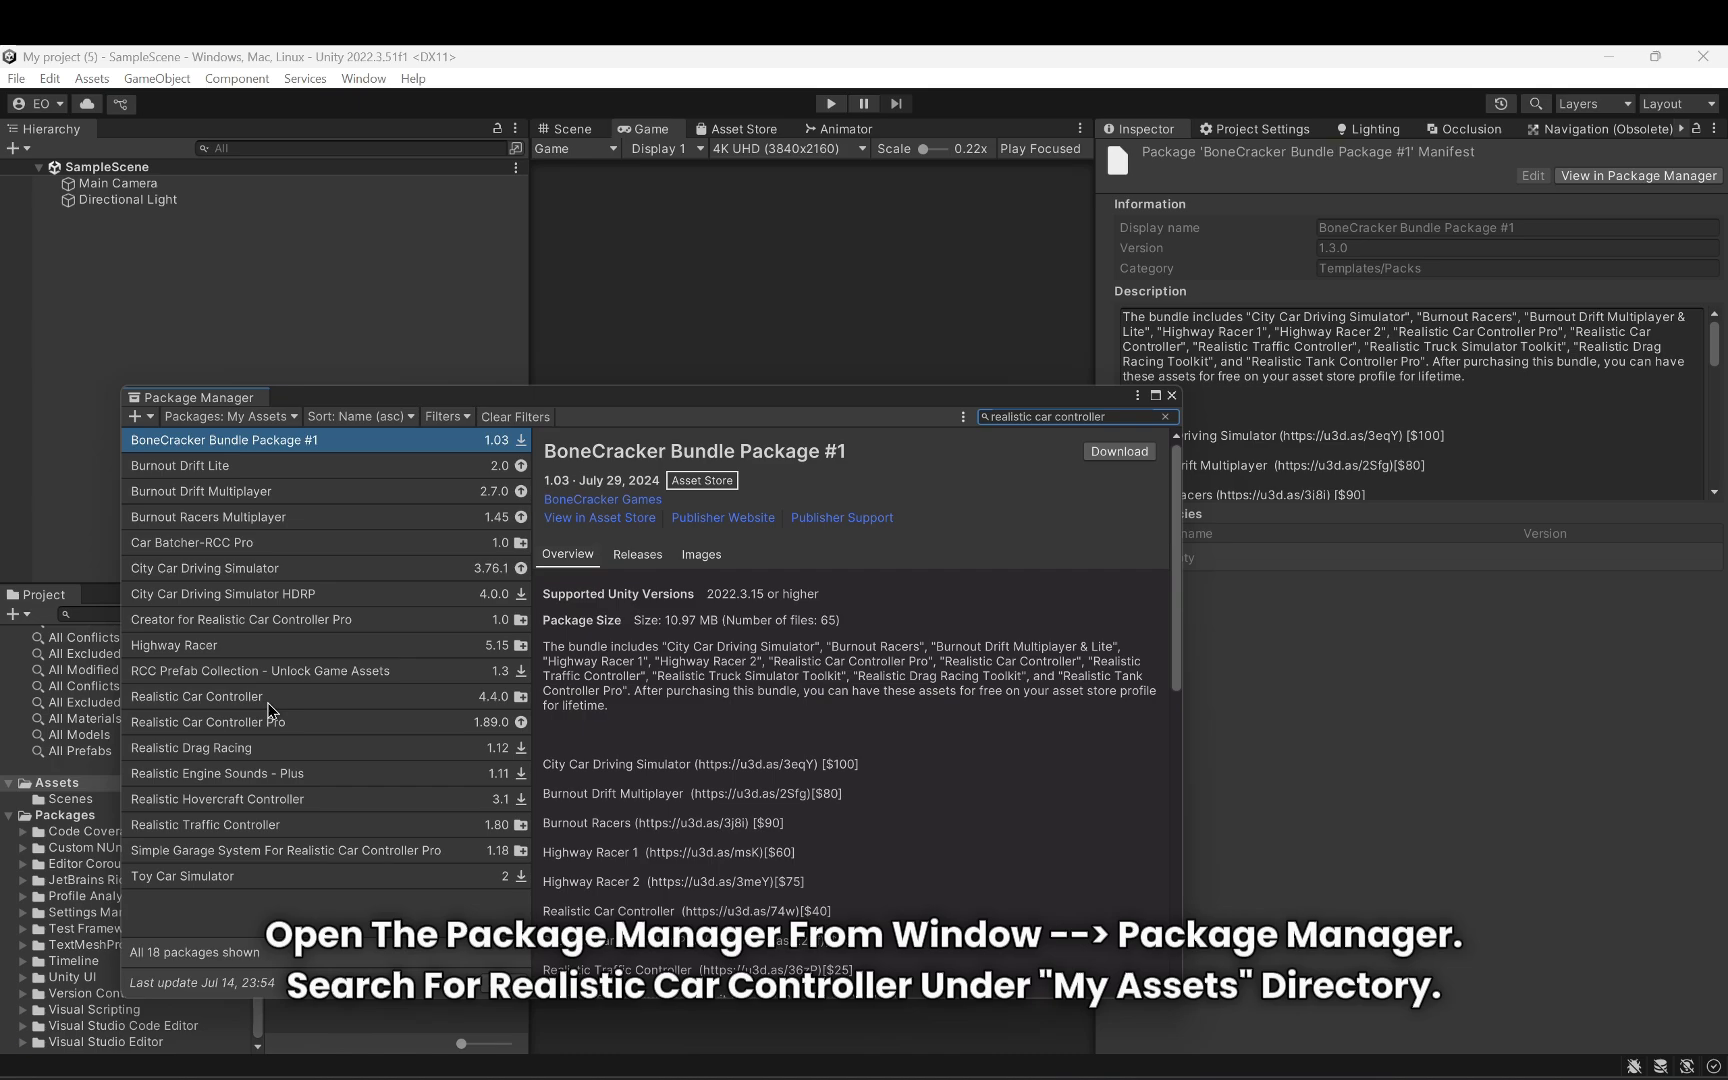
pyautogui.click(240, 697)
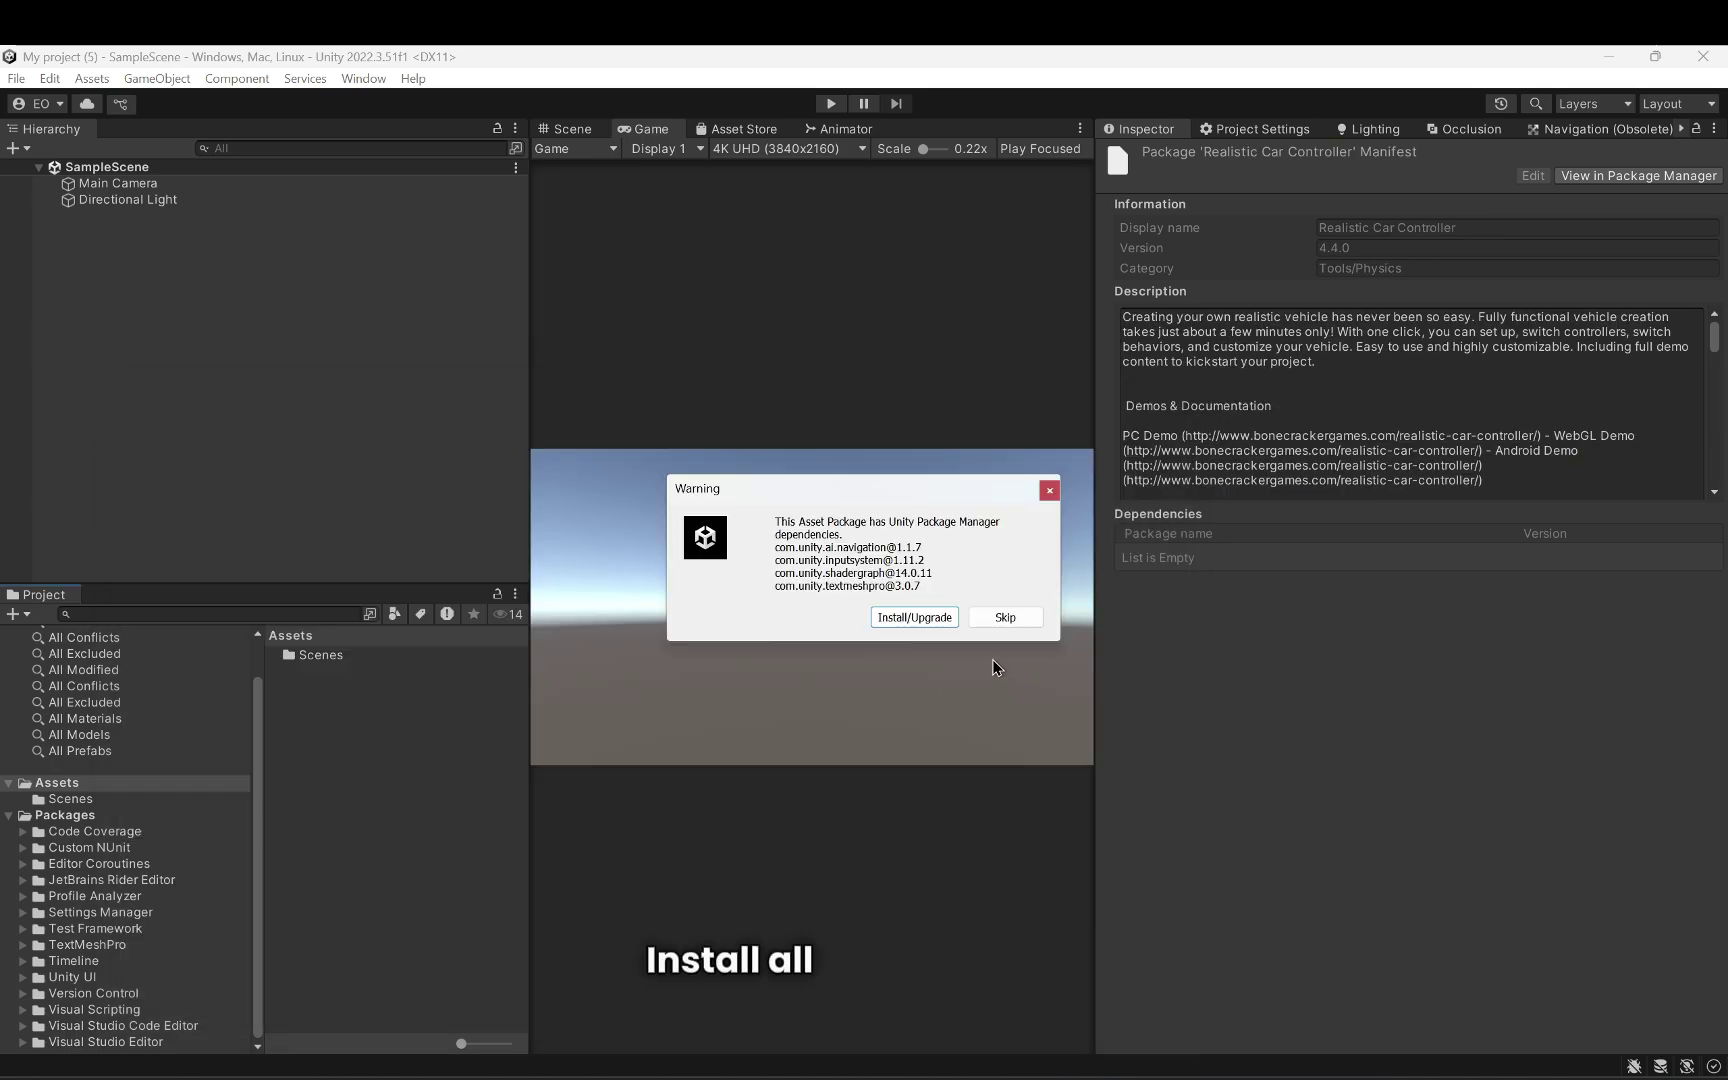
pyautogui.click(923, 616)
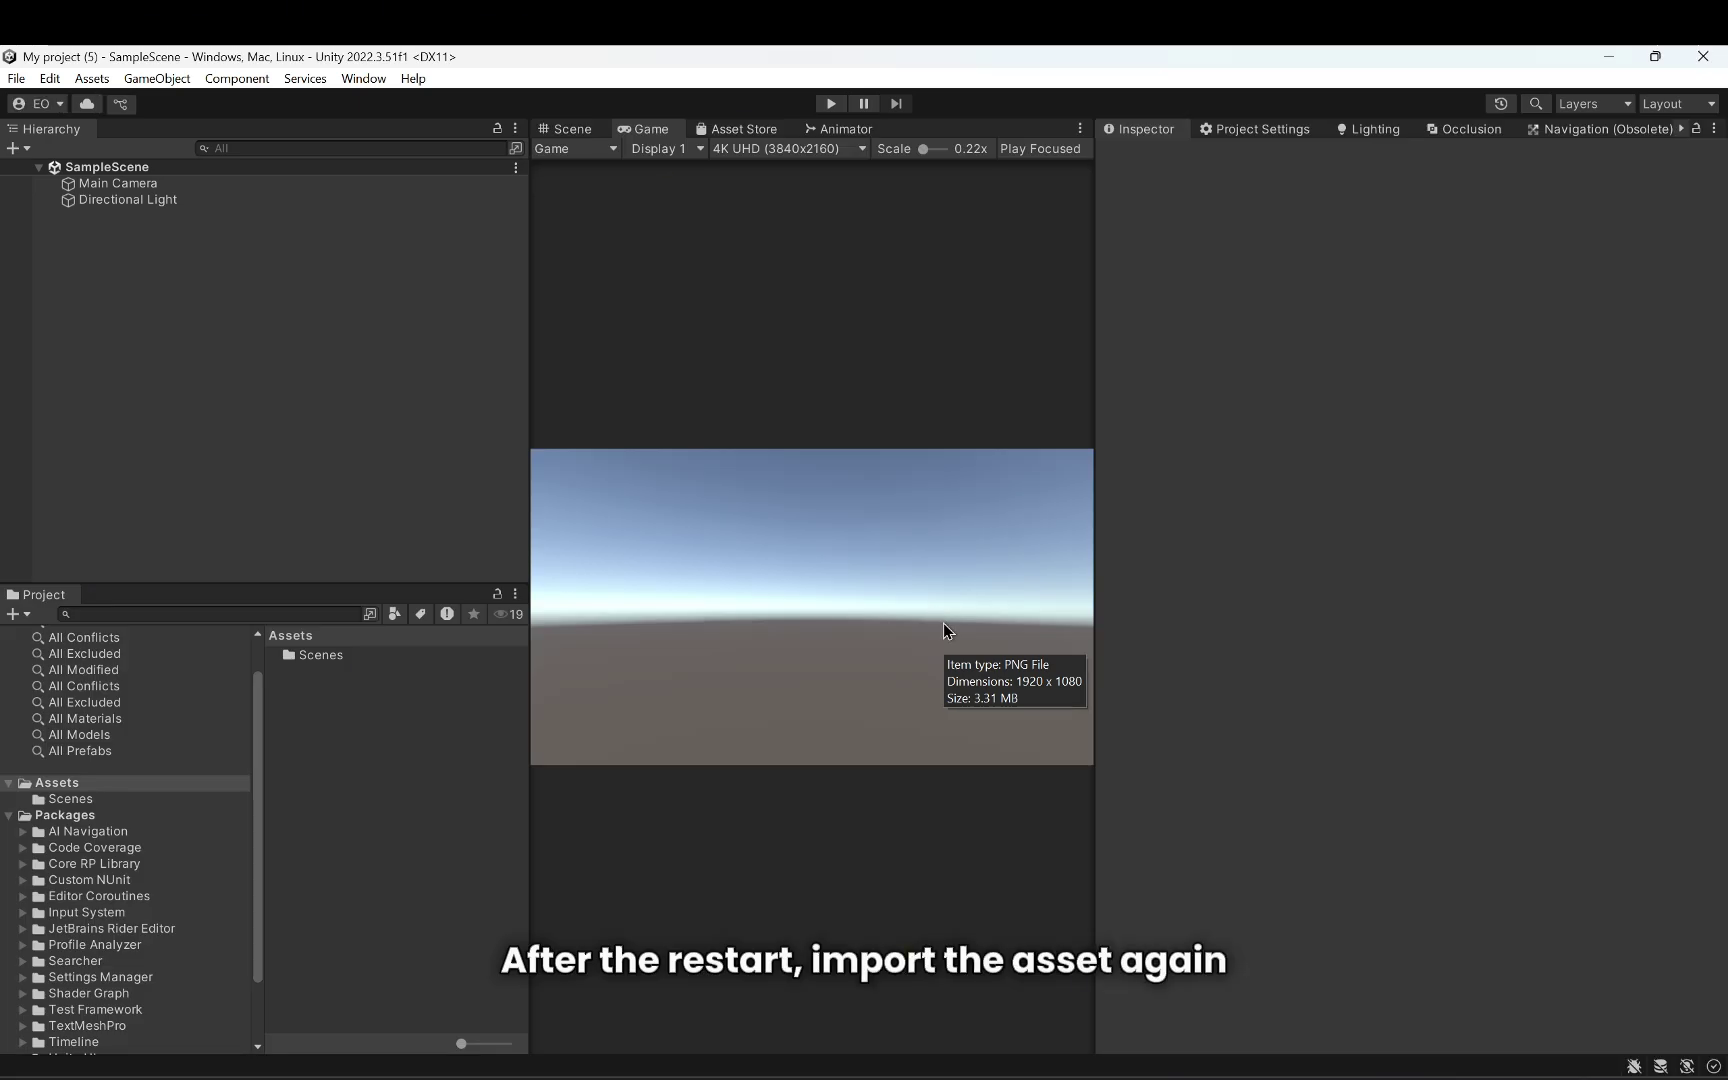
# Step: Reopen the Package Manager, find Realistic Car Controller with the search "car controller", and start its import with dependencies installed or upgraded
pyautogui.click(361, 78)
pyautogui.click(416, 304)
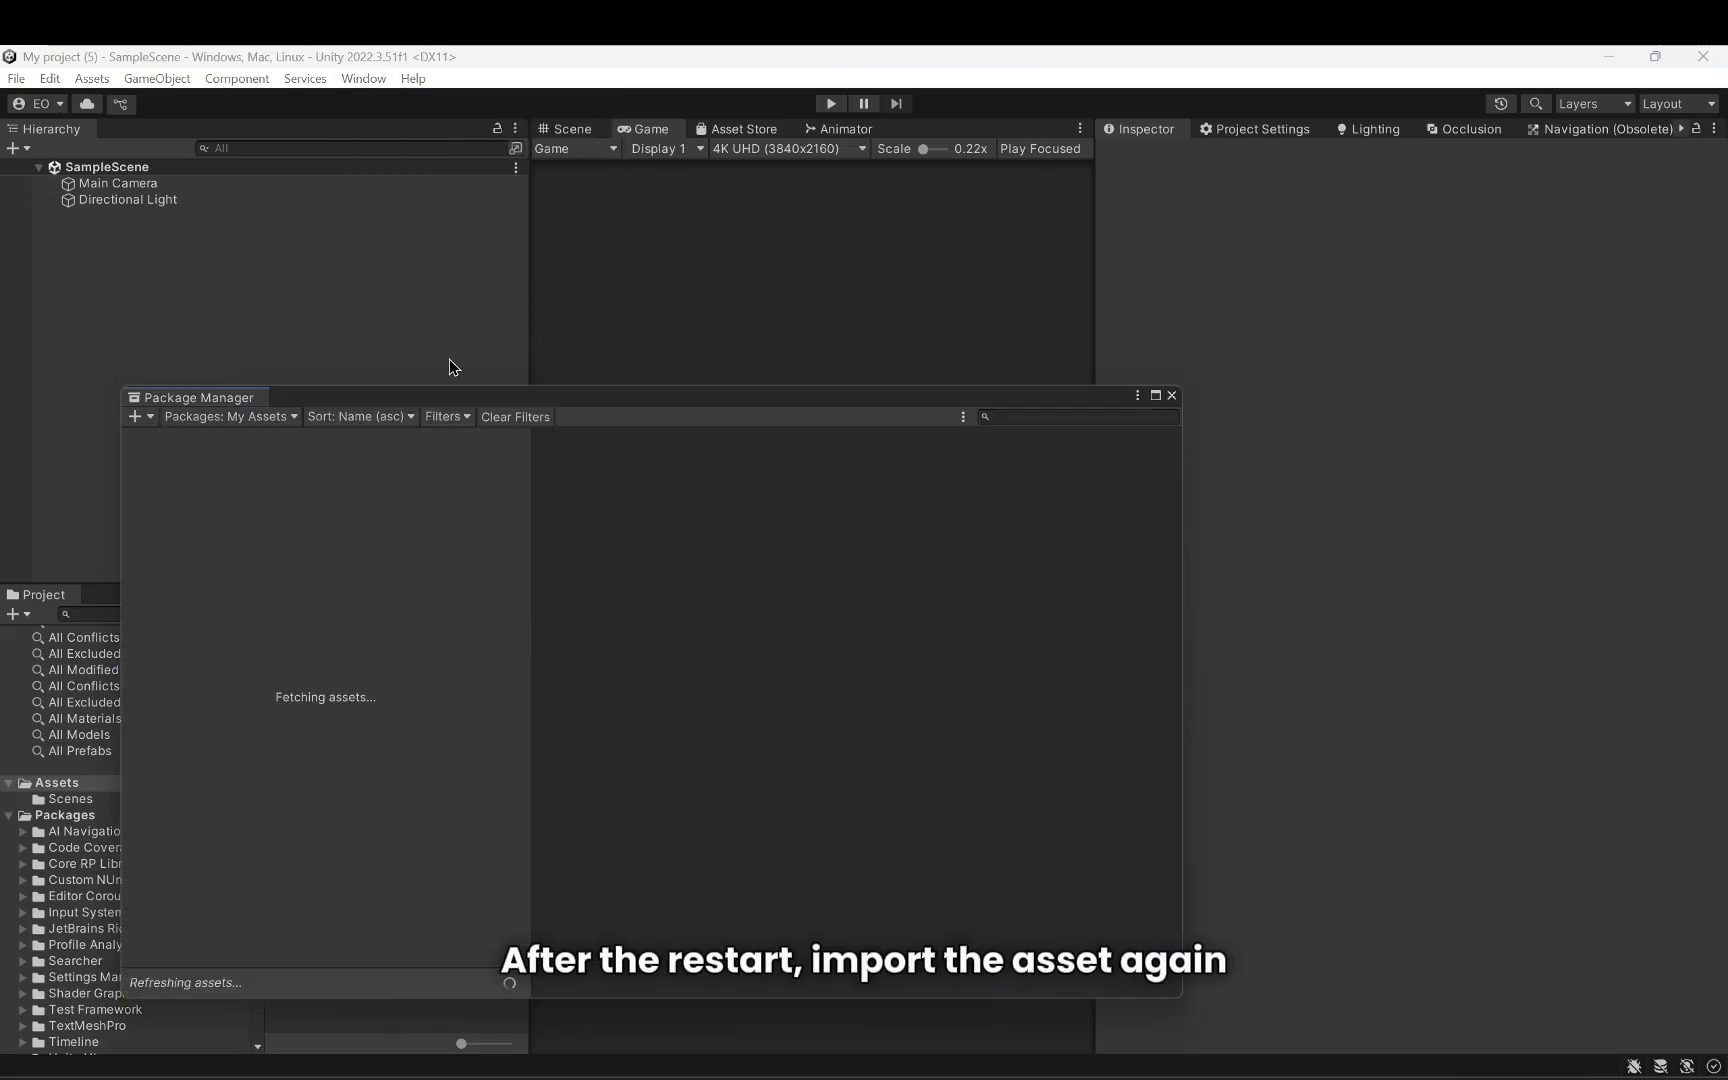
pyautogui.write('car controller')
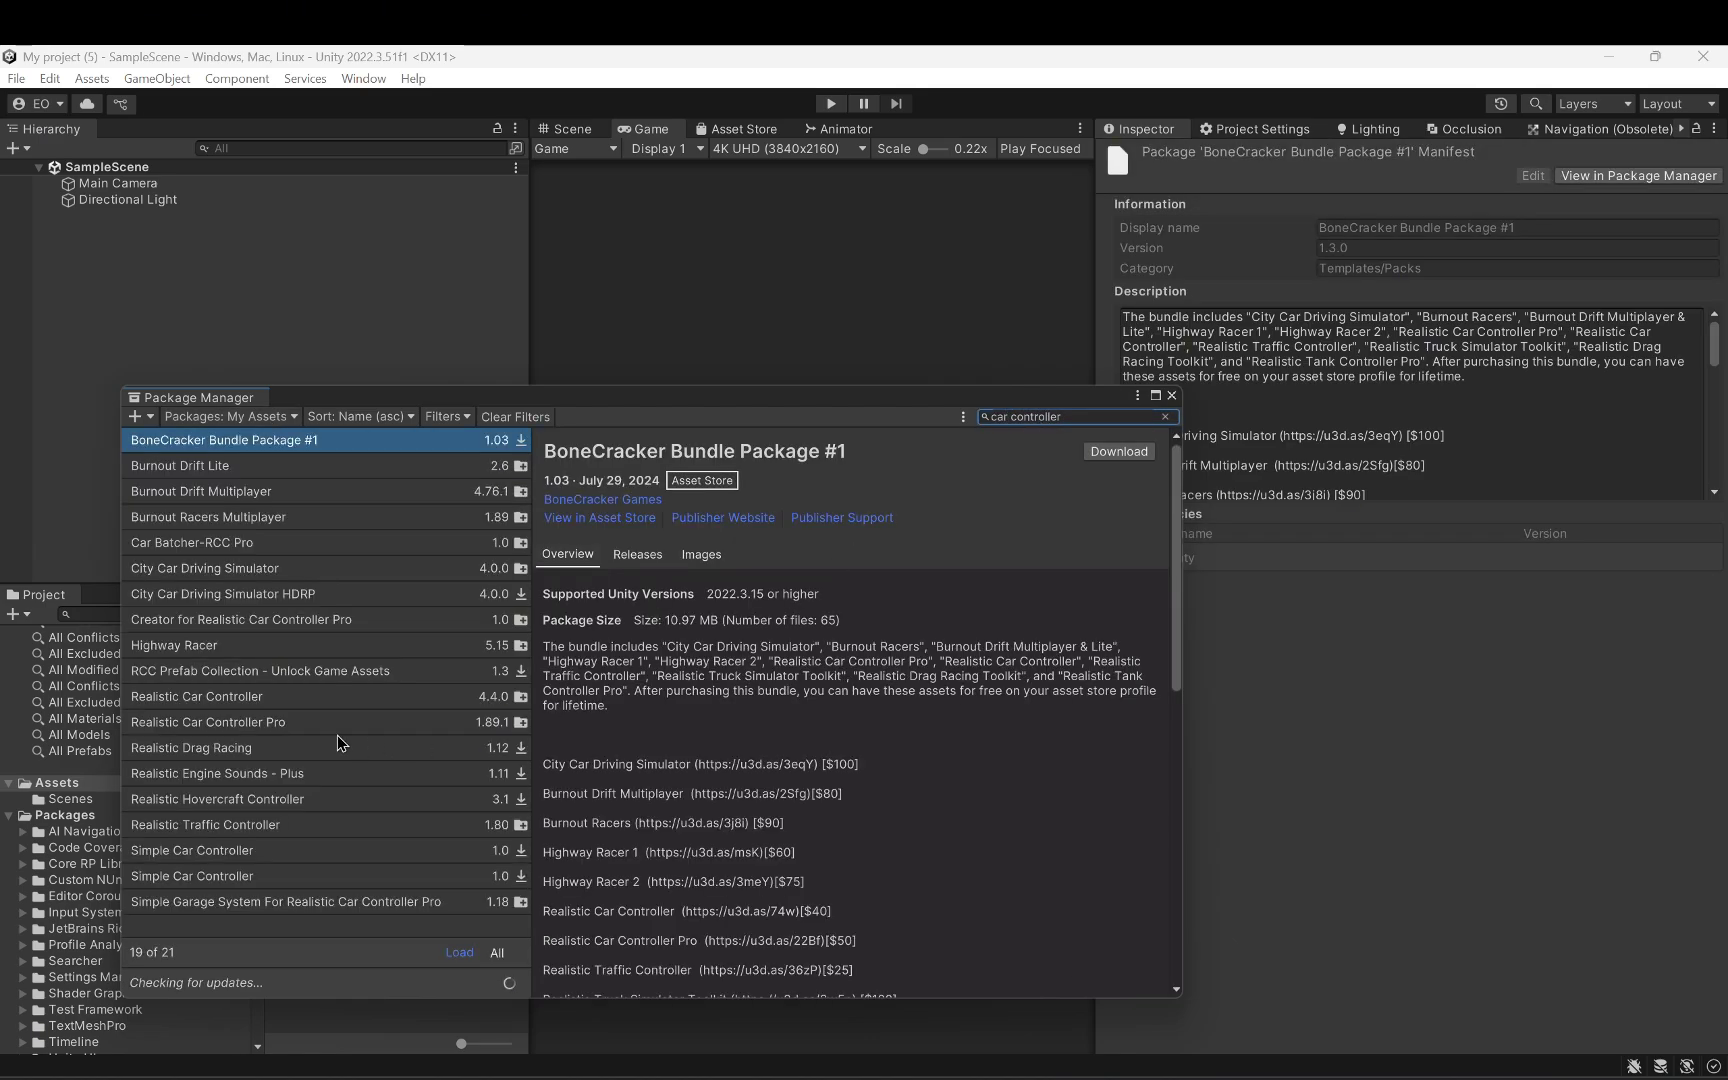
pyautogui.click(296, 698)
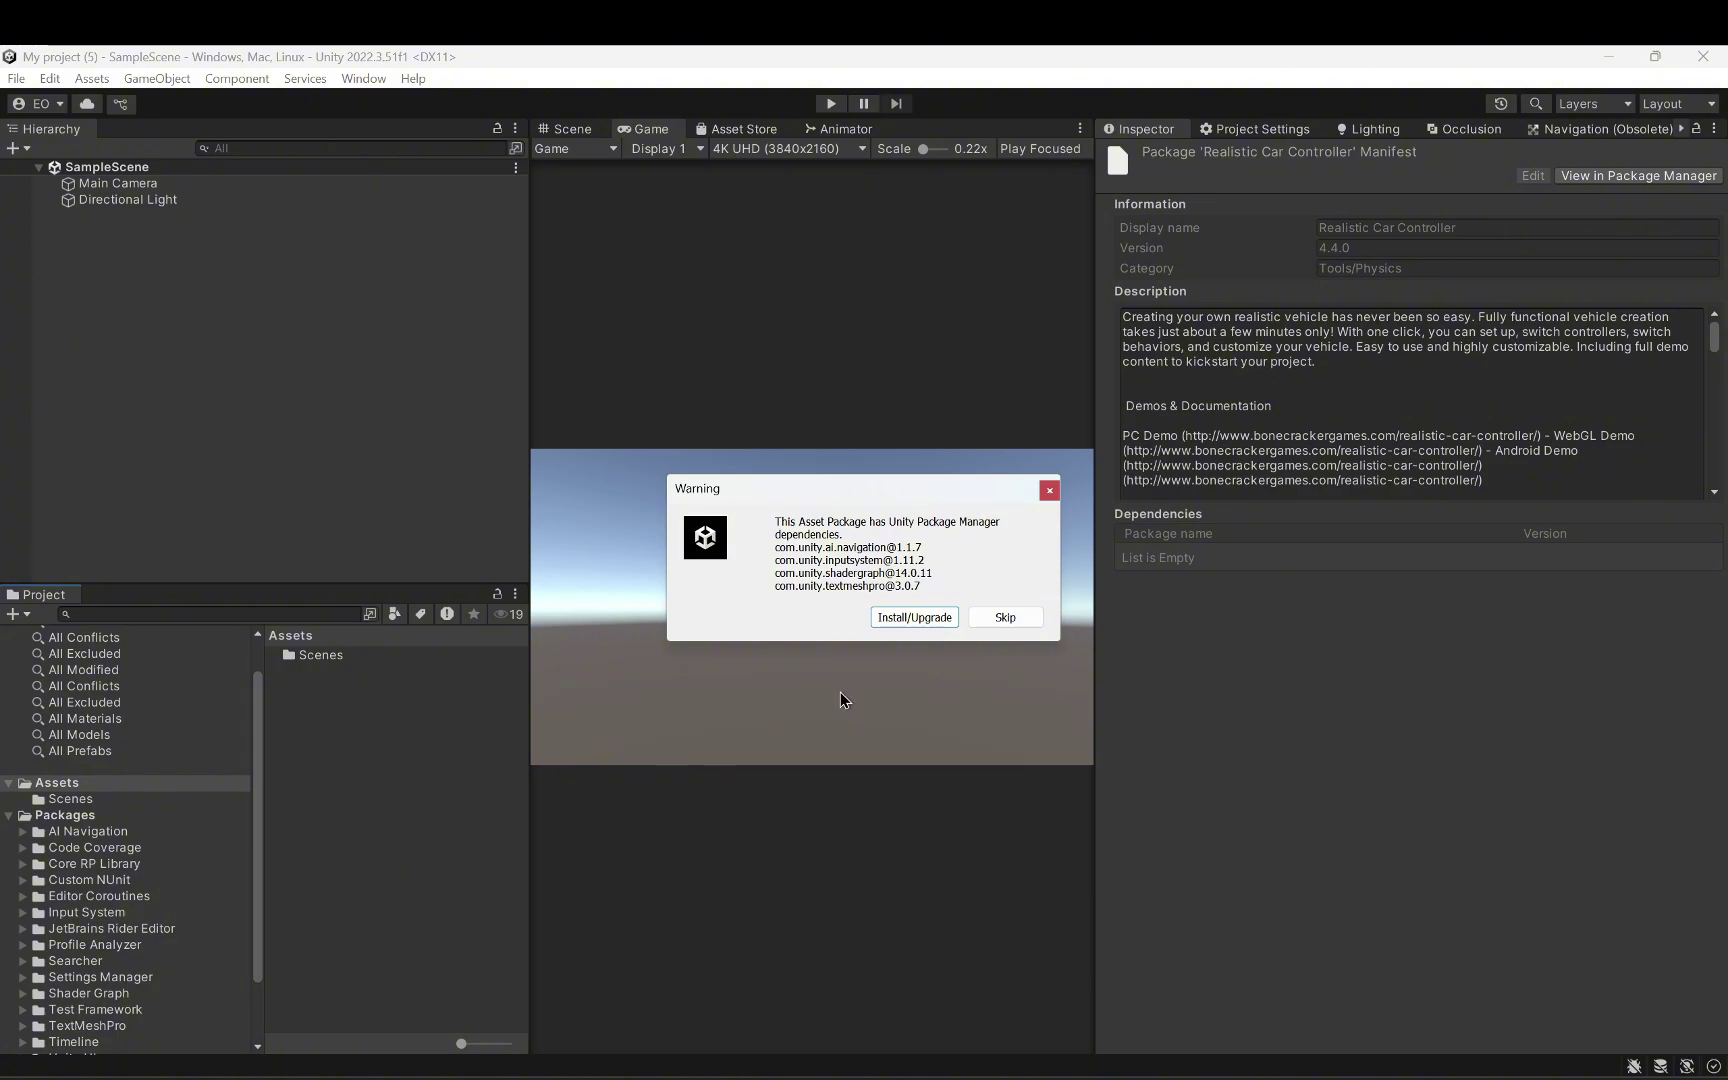
pyautogui.click(931, 620)
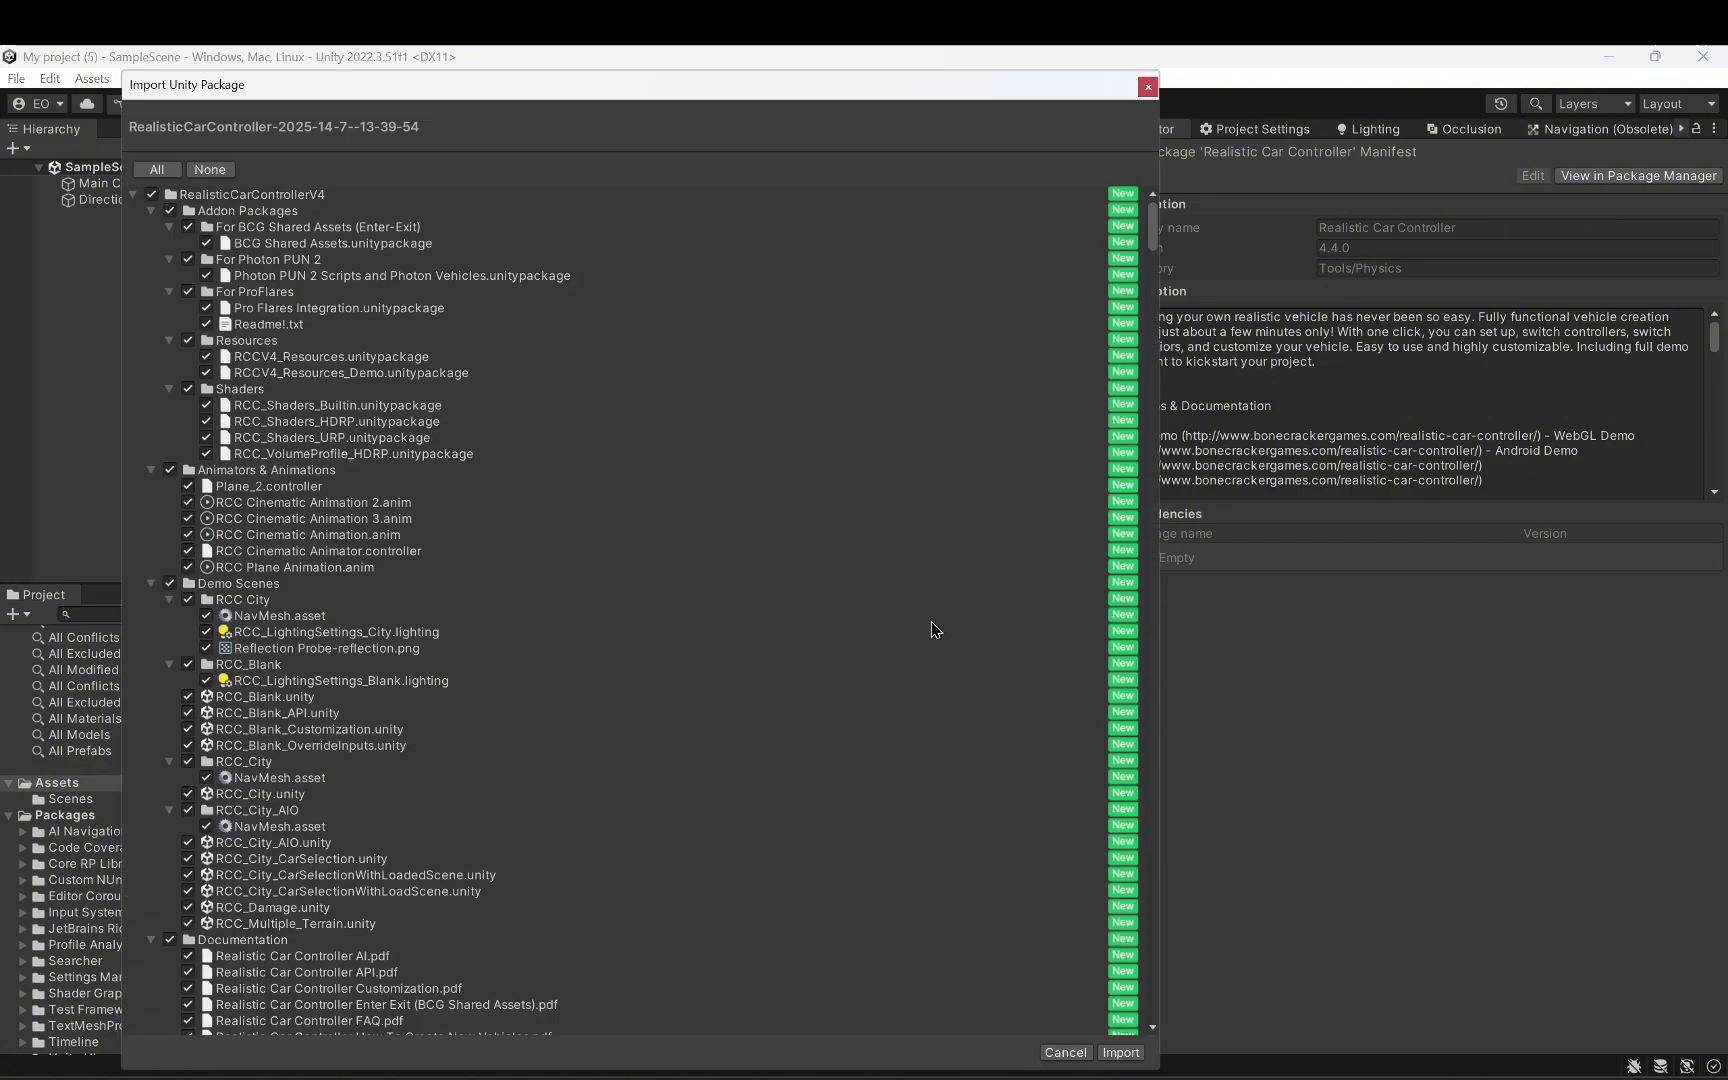
# Step: Import the complete RealisticCarControllerV4 folder and add the missing RCC_Vehicle, RCC_WheelCollider, RCC_DetachablePart and RCC_Prop layers
pyautogui.click(133, 196)
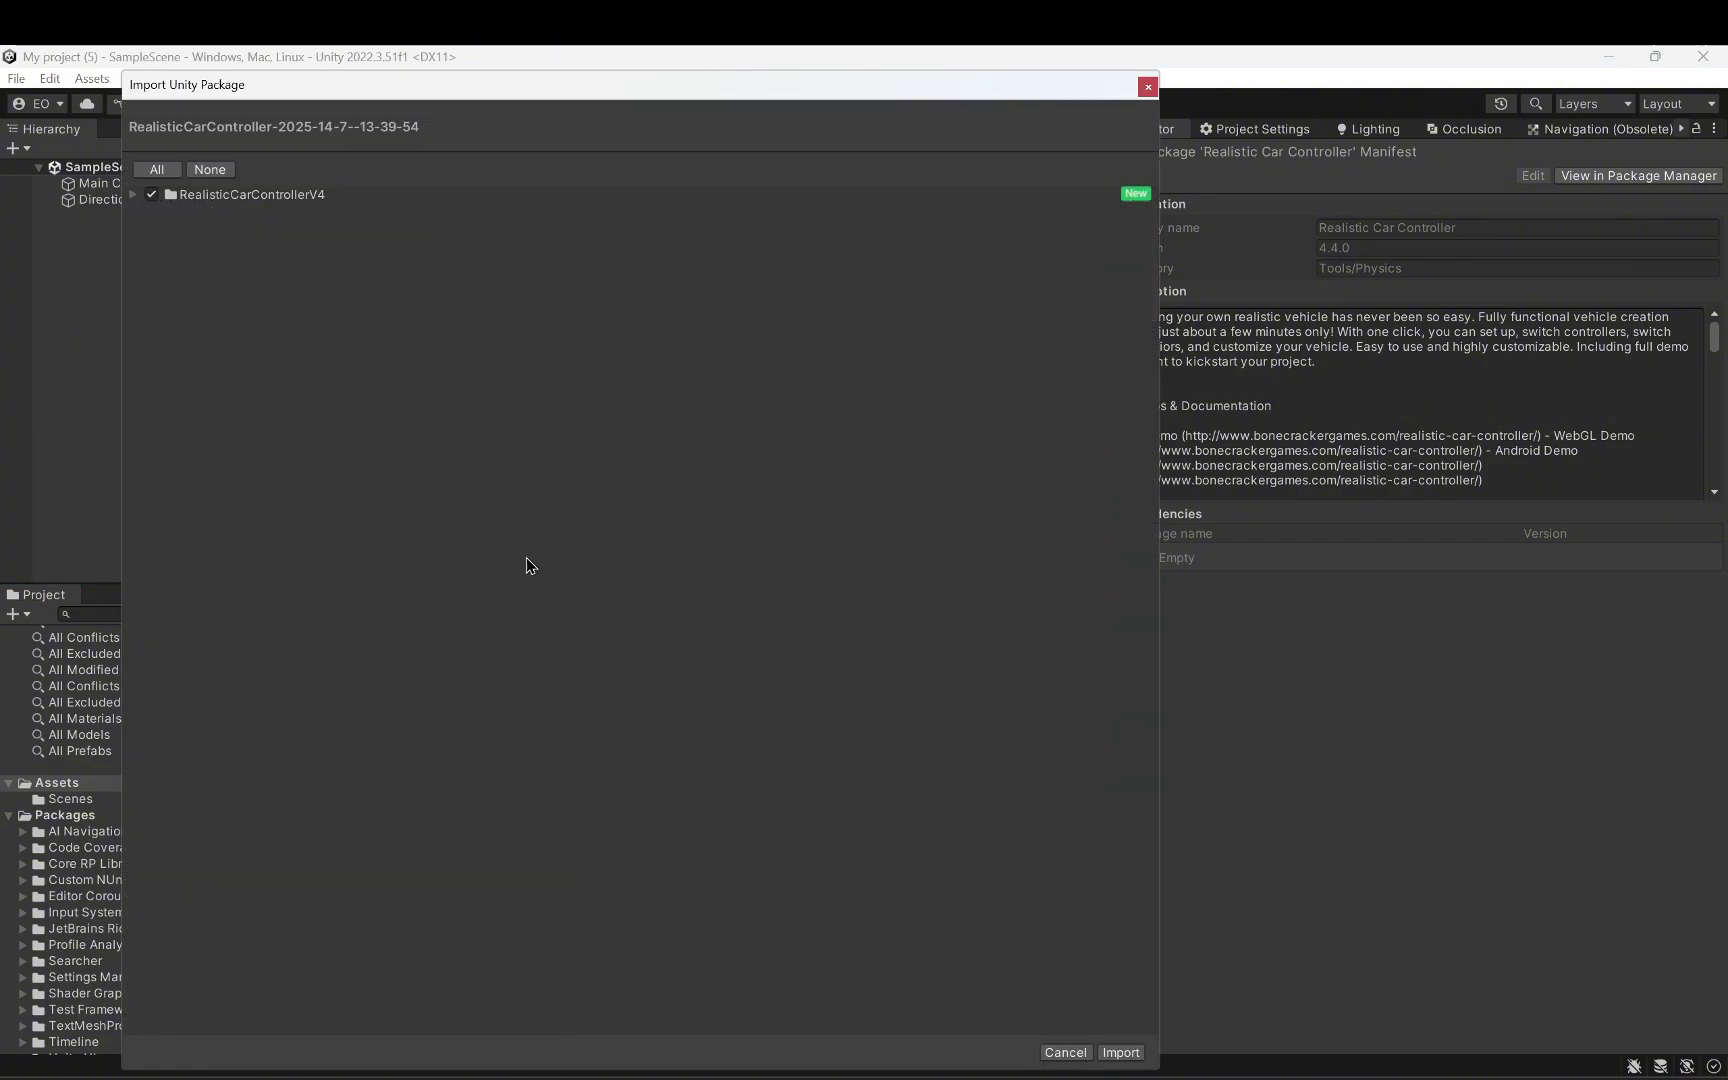
pyautogui.click(1121, 1052)
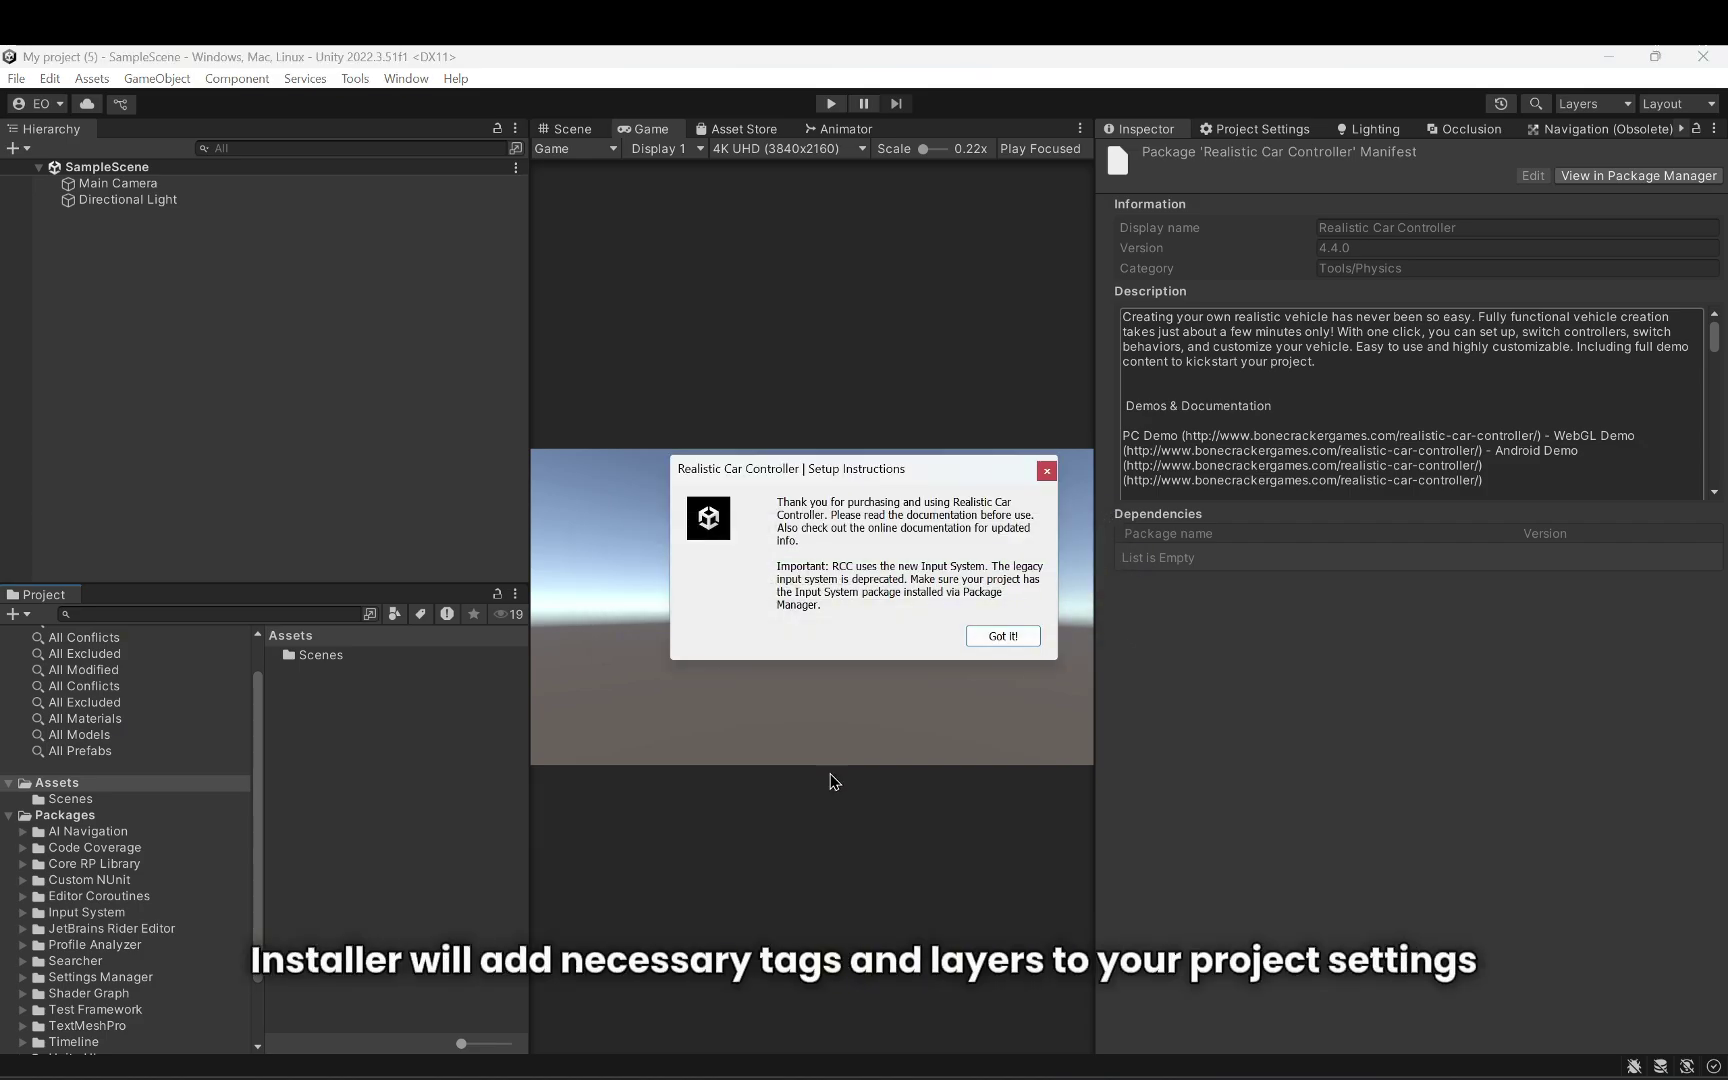
pyautogui.click(1006, 637)
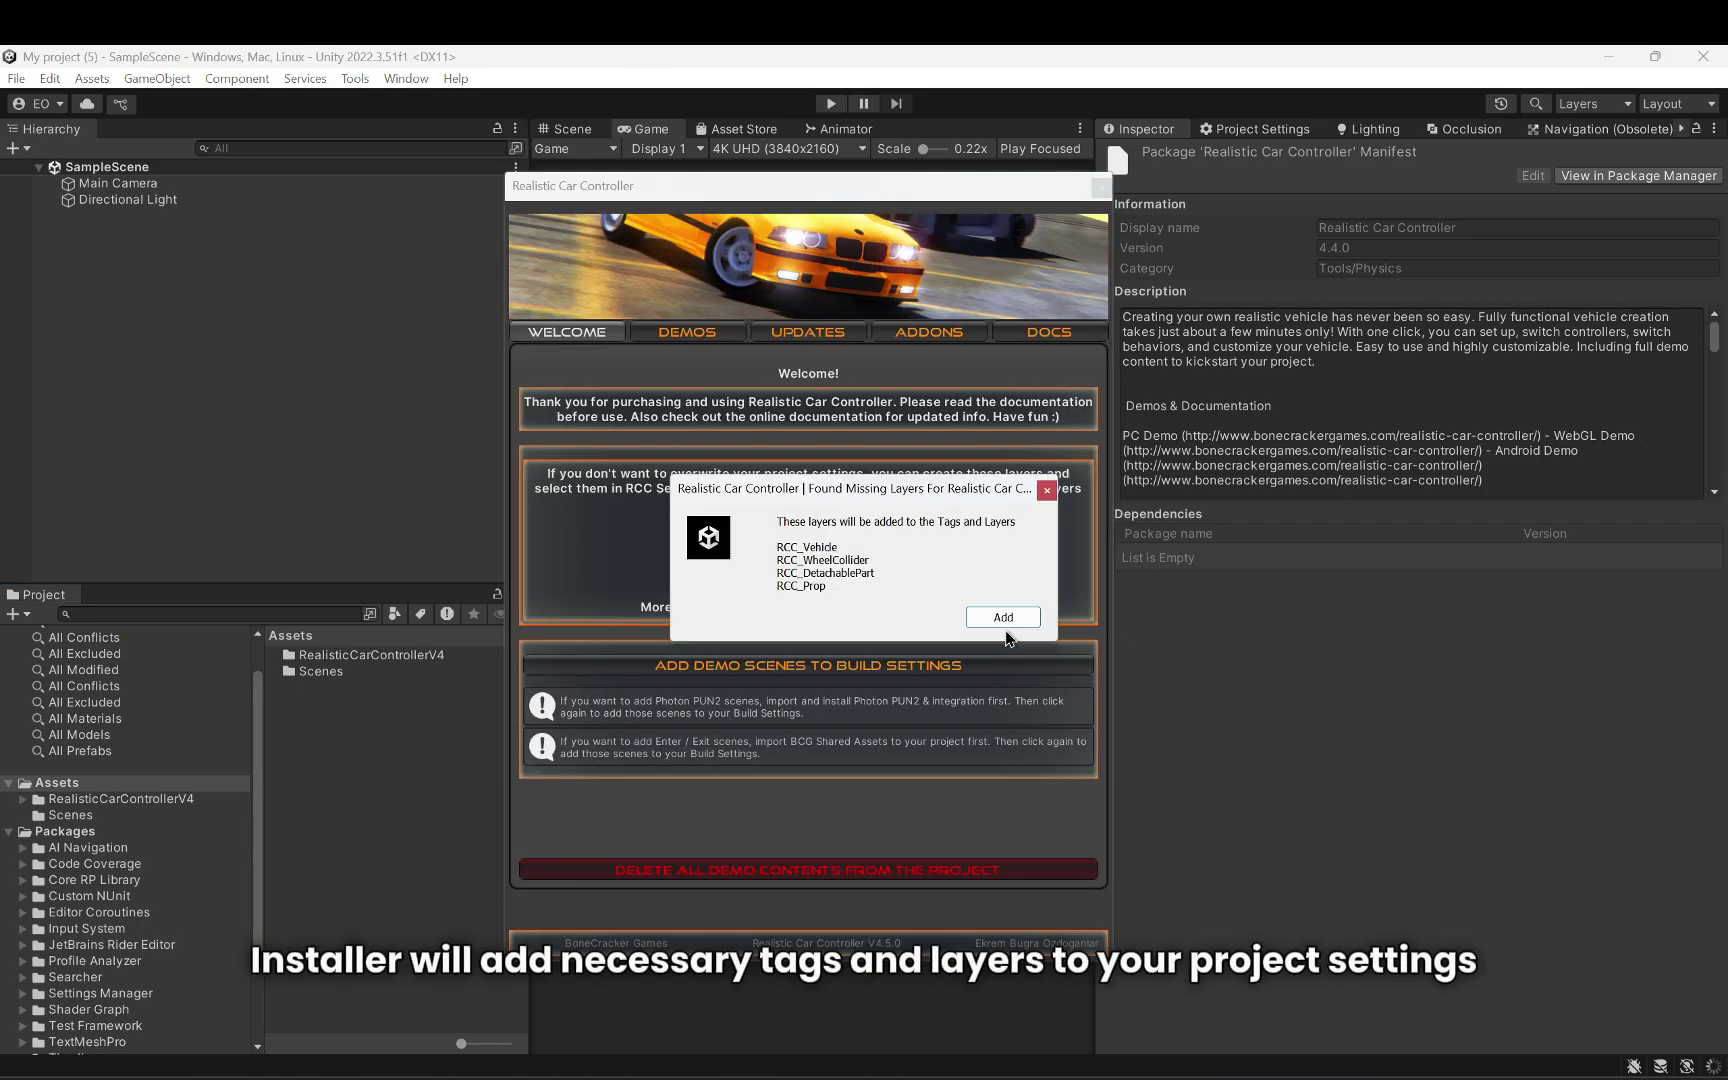
pyautogui.click(1002, 618)
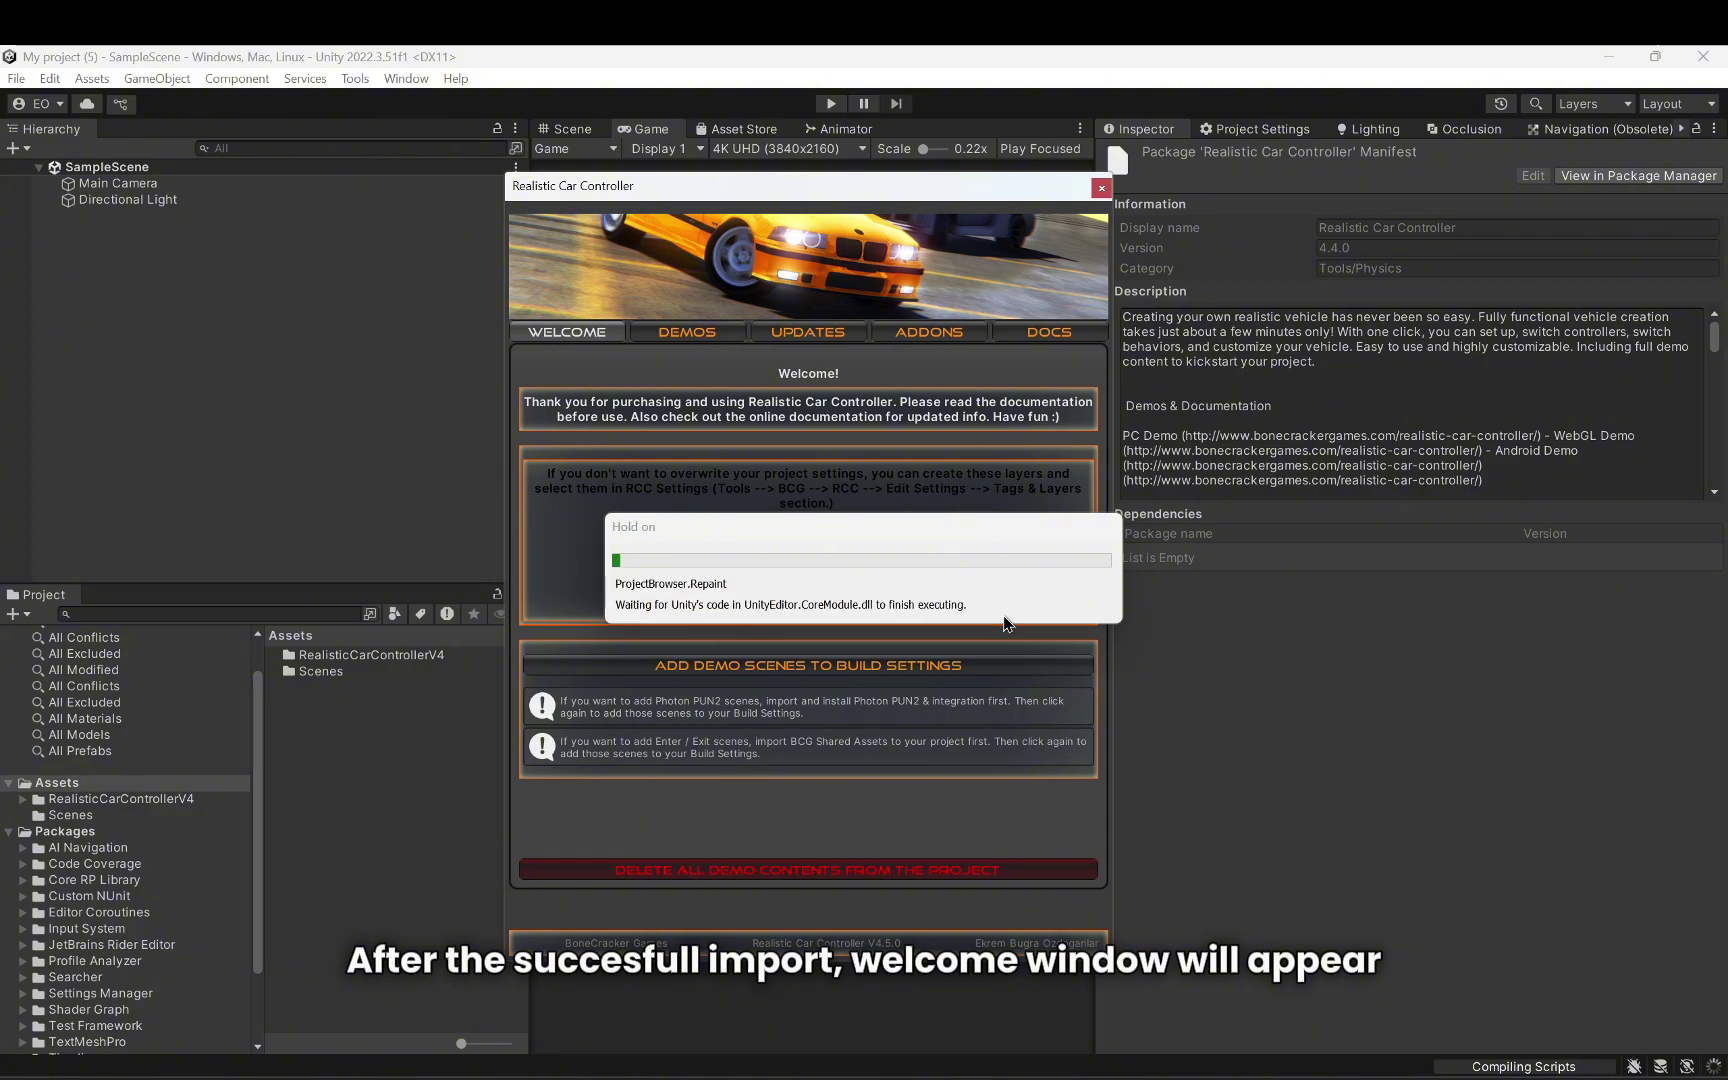
# Step: Open the RCC City AIO demo scene and import the TextMesh Pro essential resources
pyautogui.click(664, 336)
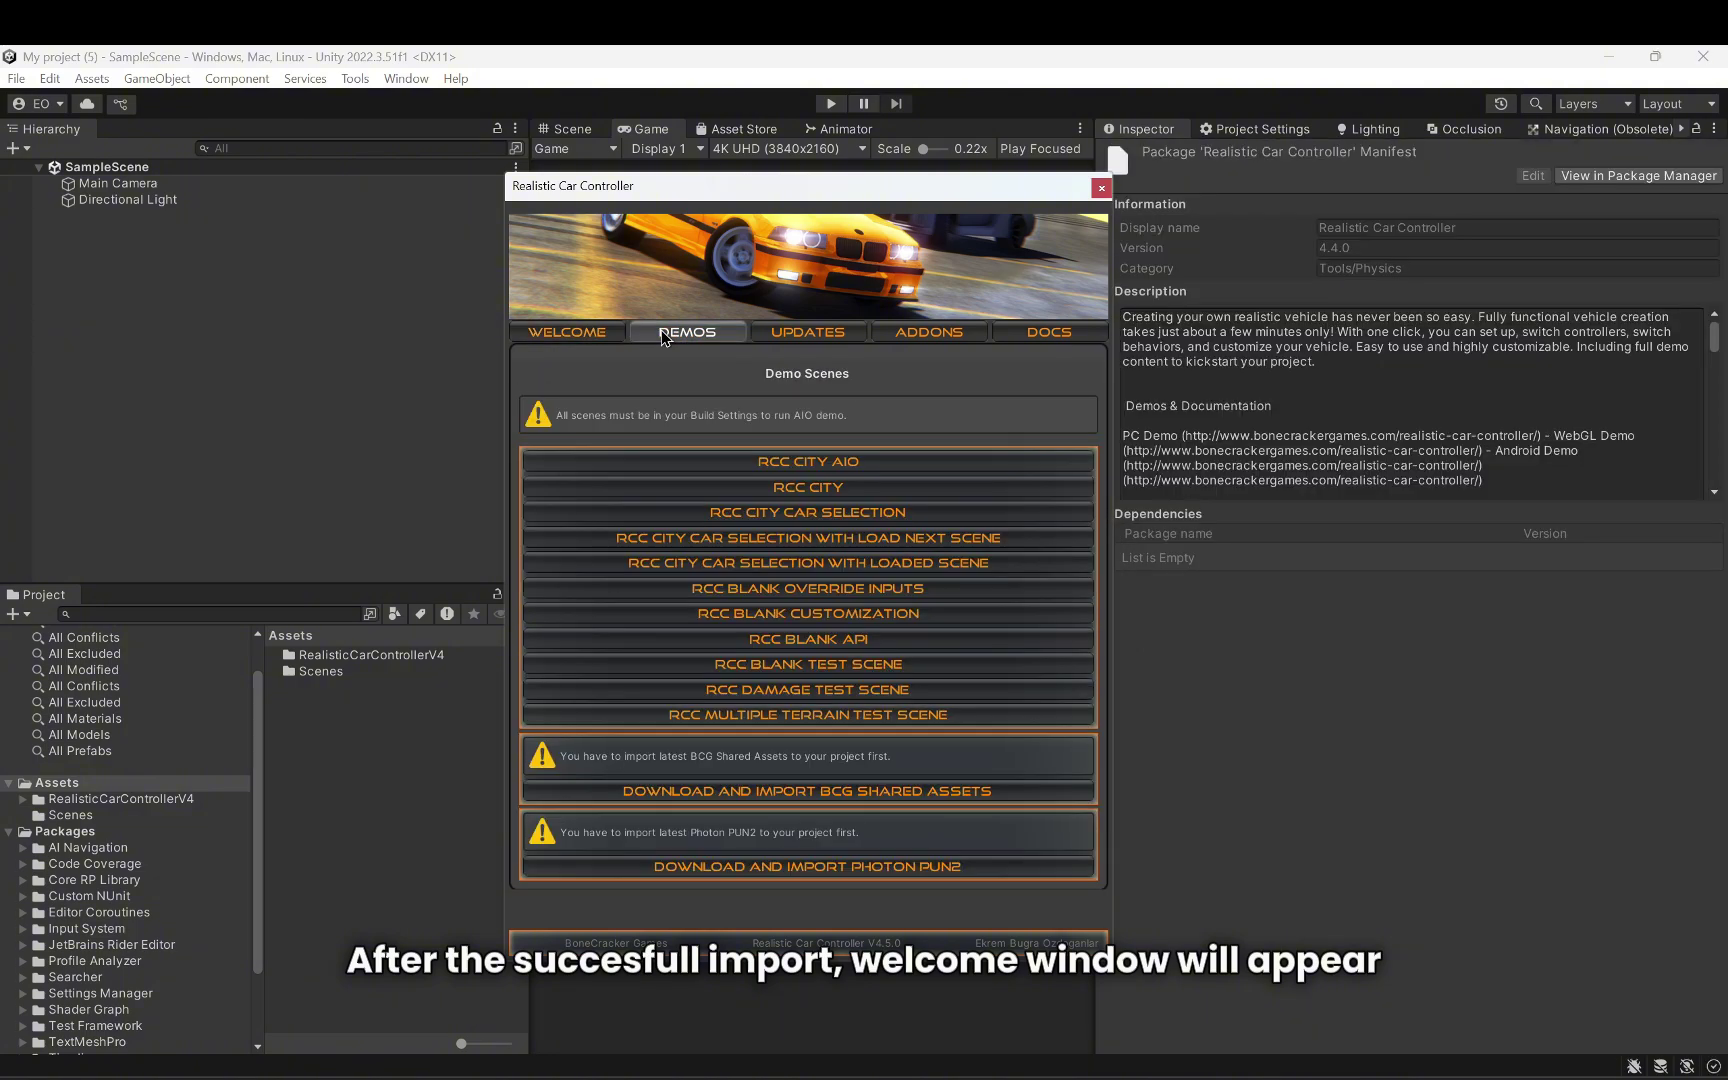
pyautogui.click(780, 461)
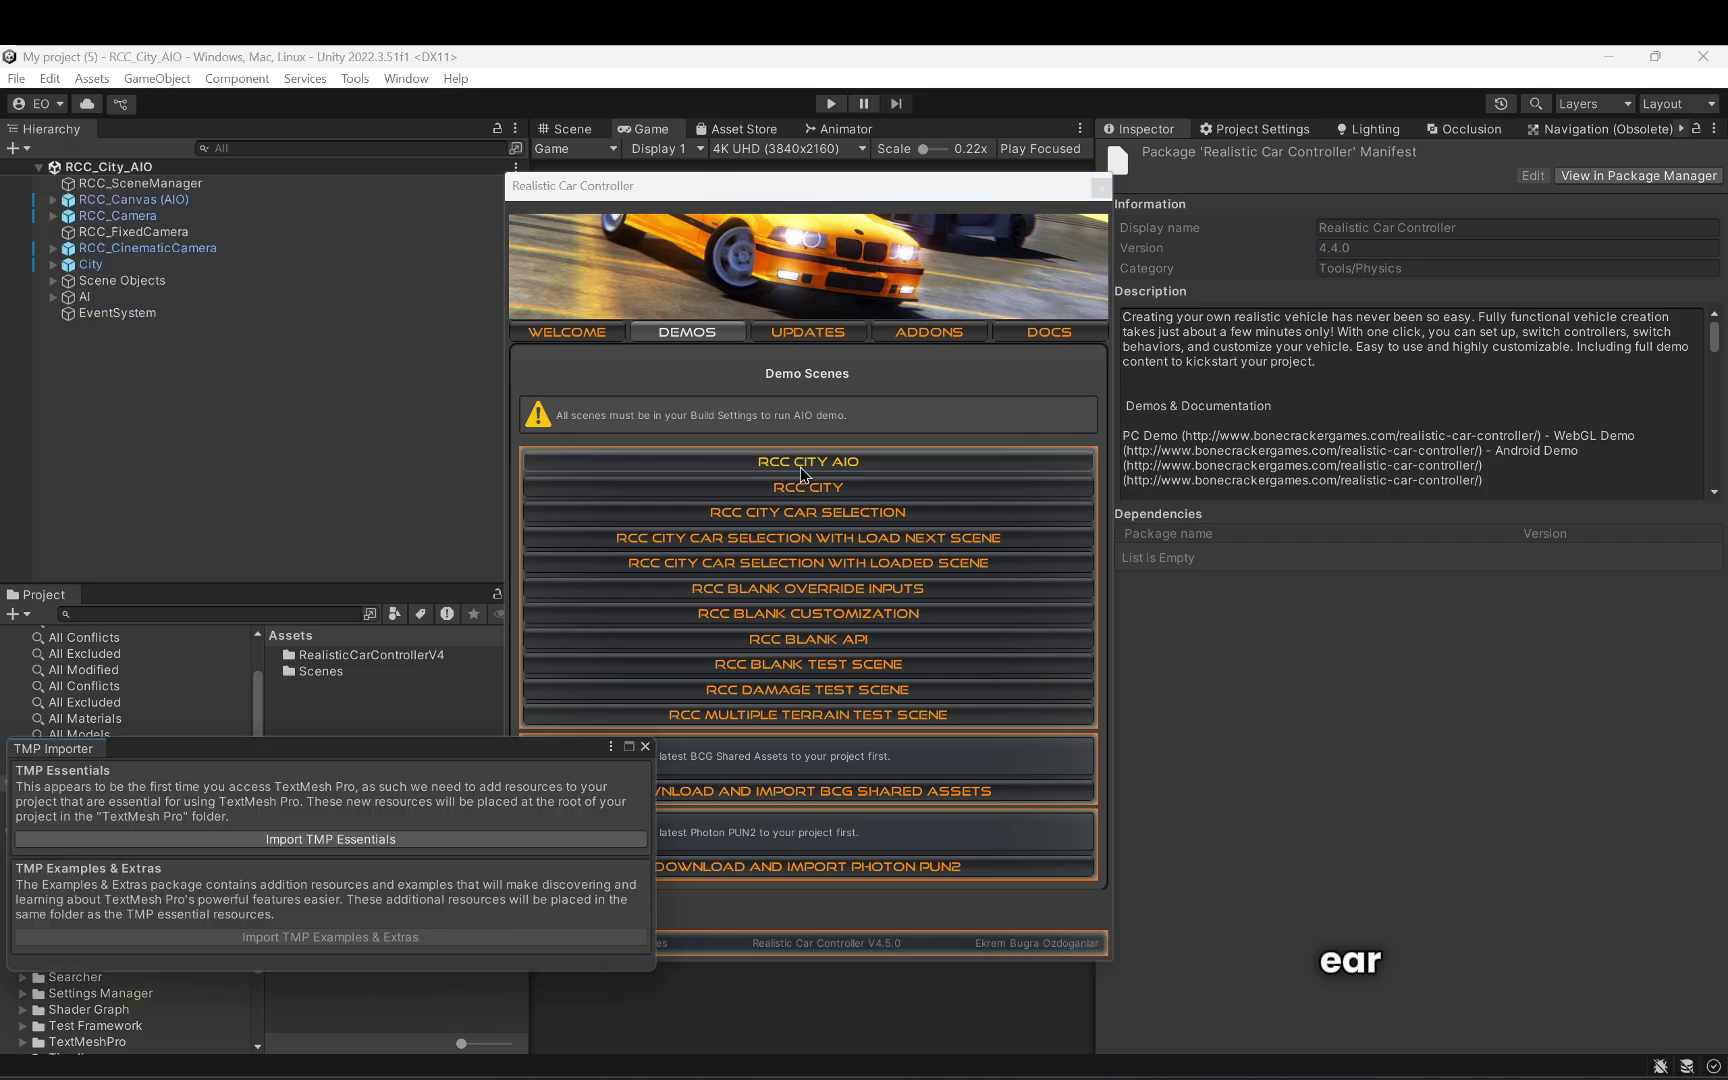
pyautogui.moveTo(784, 187); pyautogui.dragTo(1380, 223)
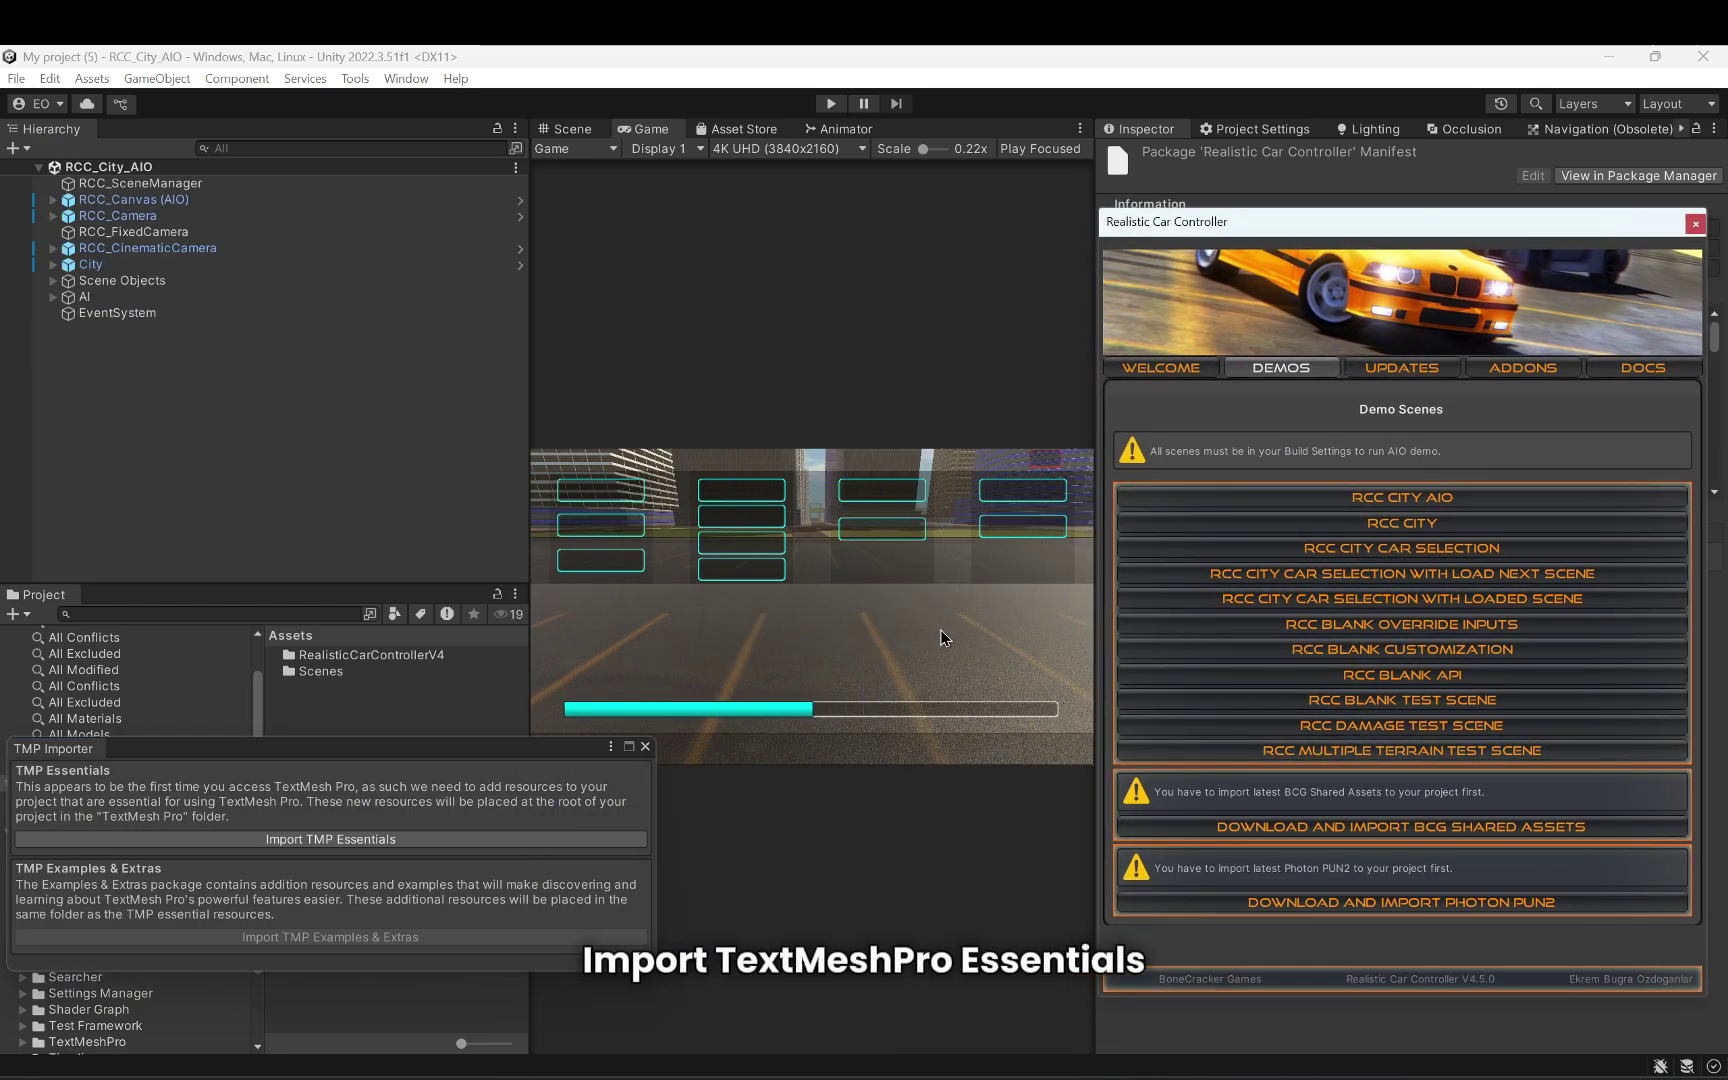
pyautogui.click(548, 840)
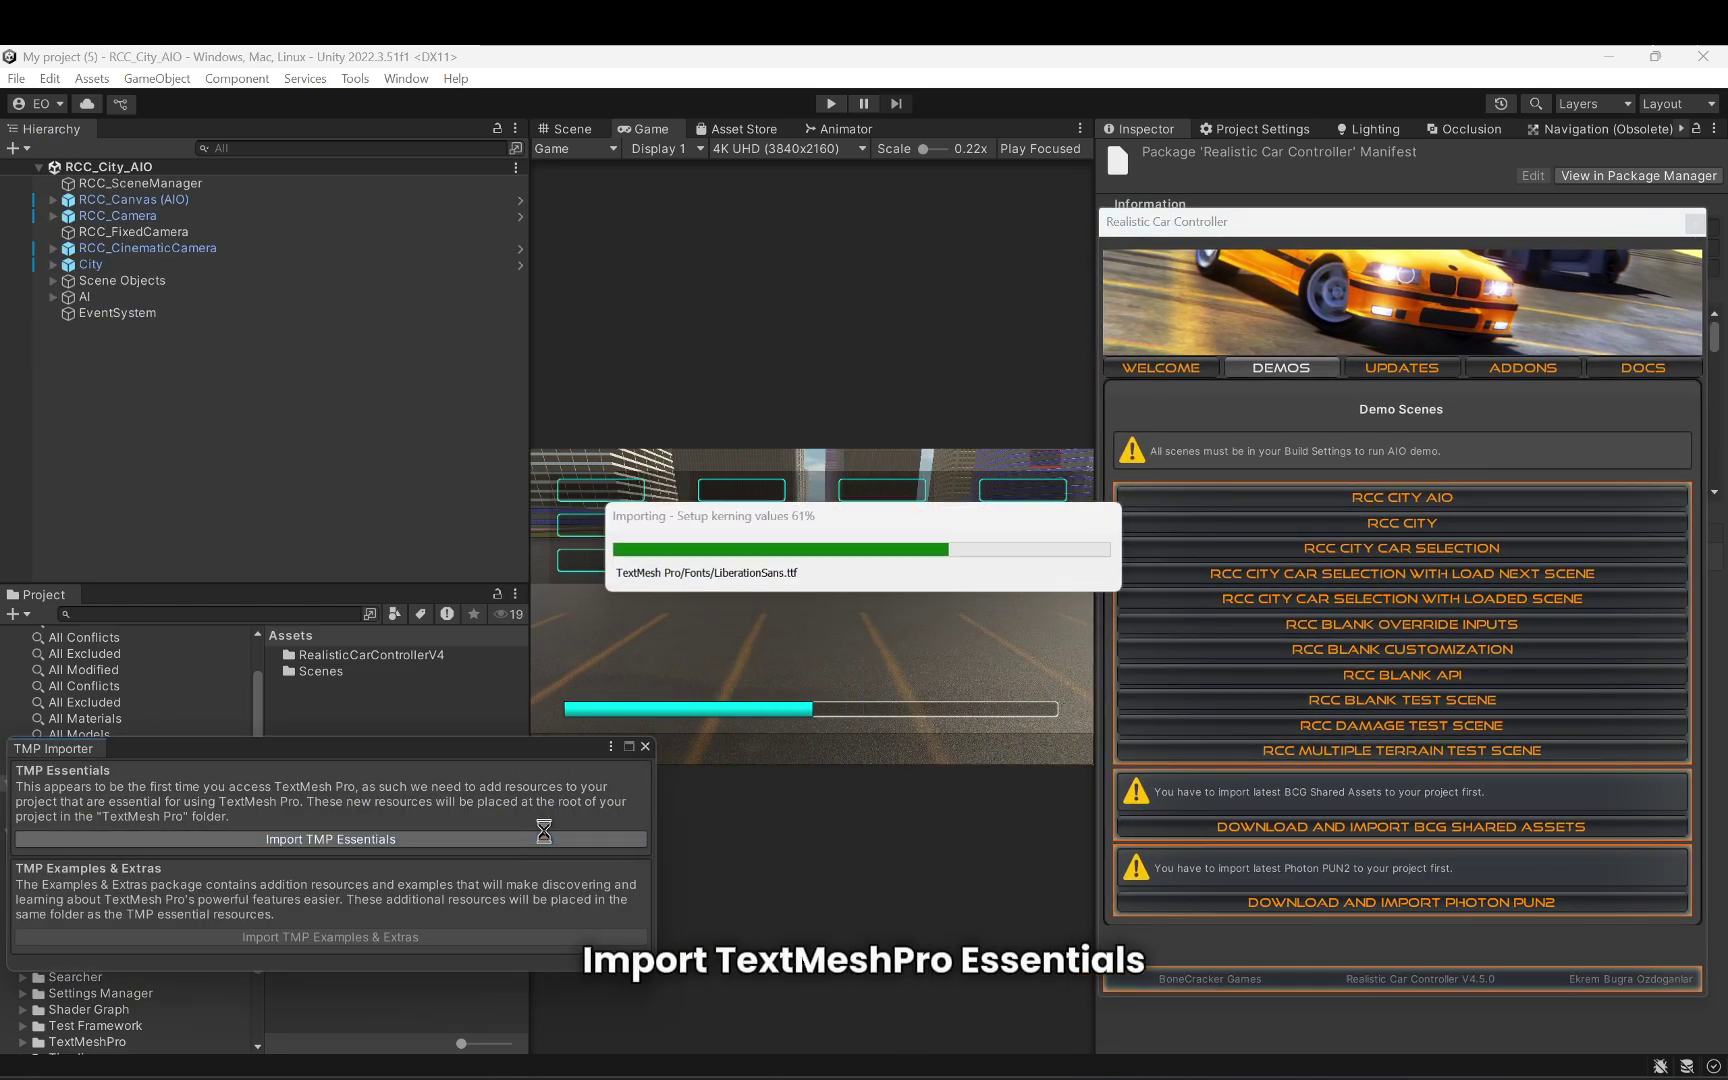
pyautogui.click(644, 747)
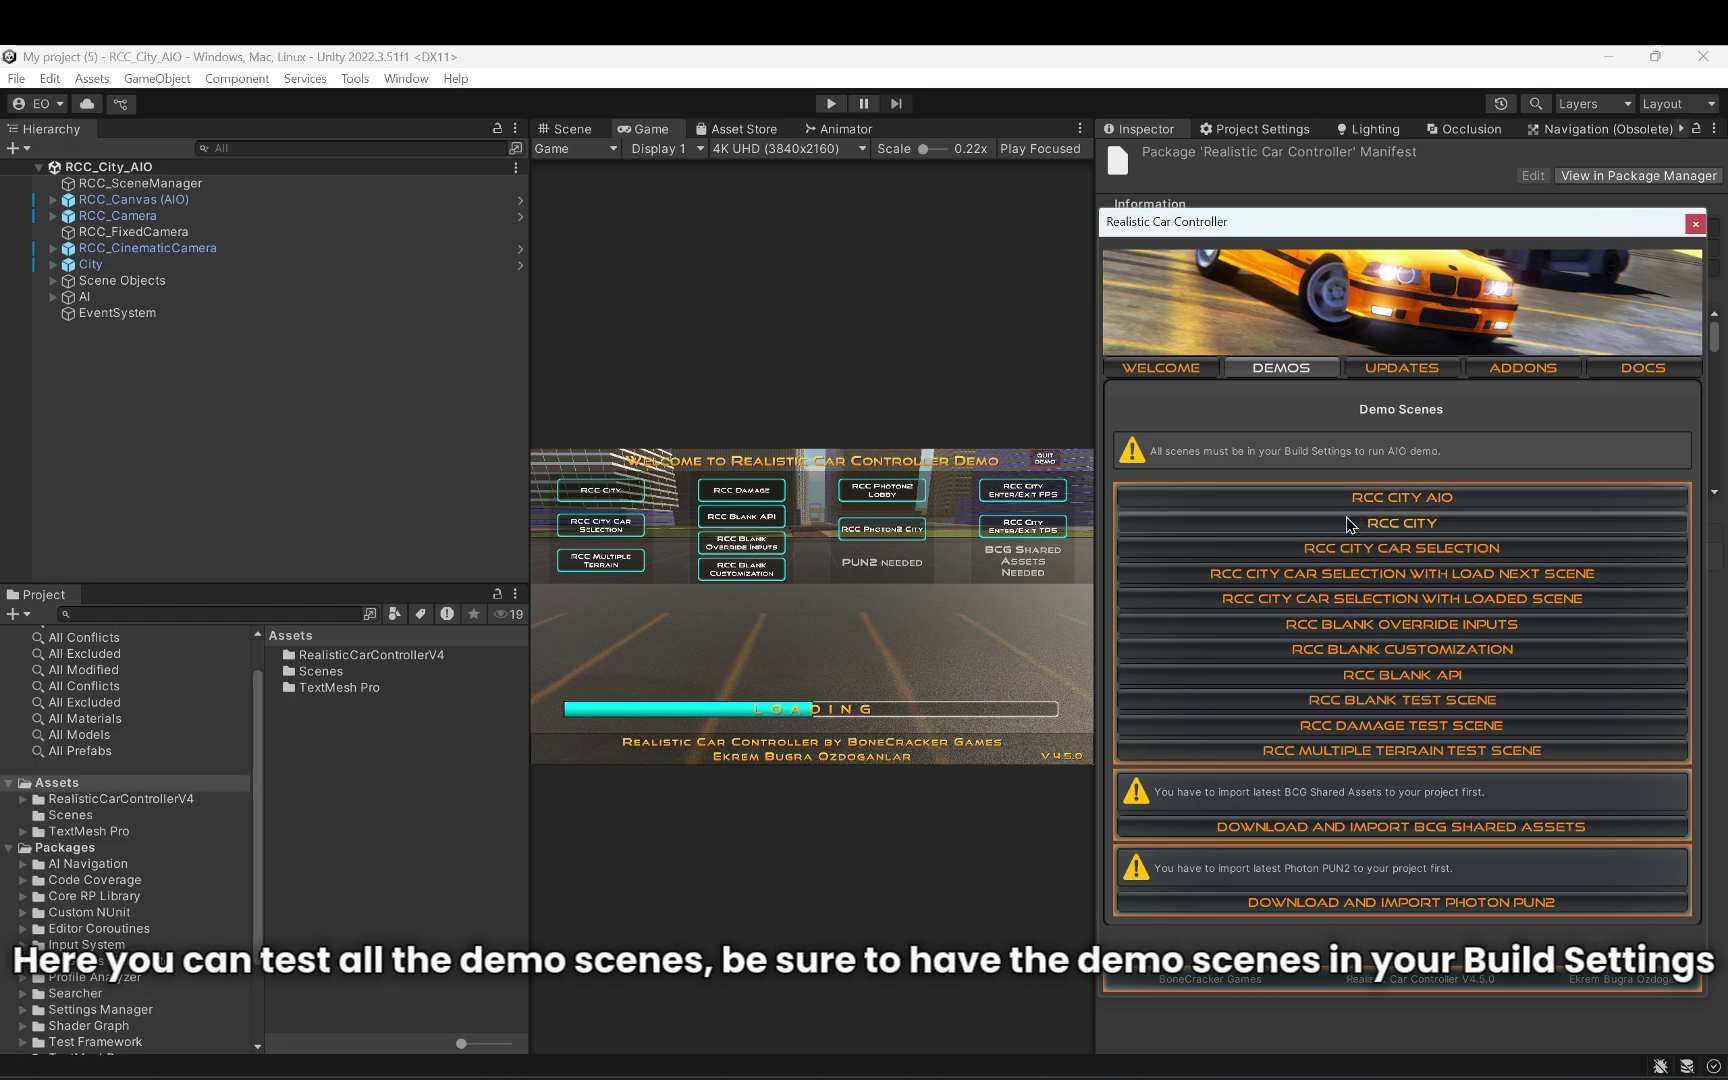
# Step: Preview the demo scenes one by one, from RCC City through RCC Multiple Terrain Test Scene, and return to RCC City AIO
pyautogui.click(1290, 524)
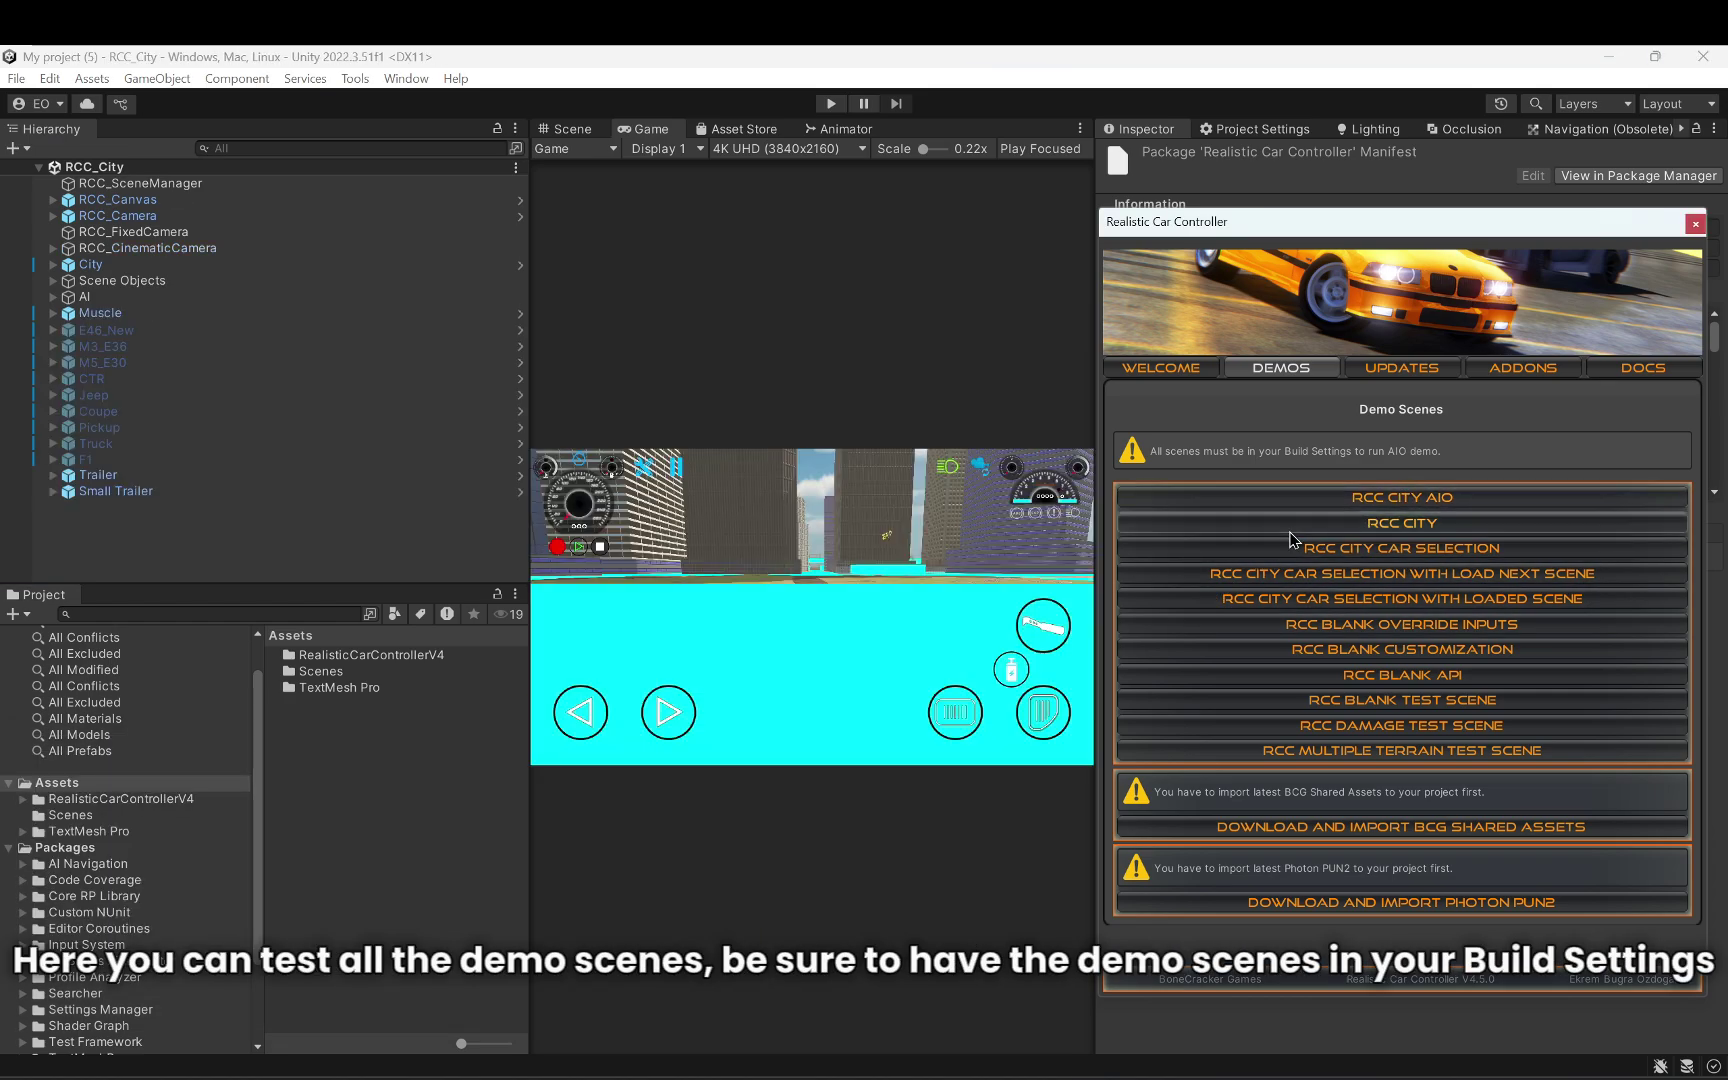
pyautogui.click(1291, 549)
pyautogui.click(1292, 572)
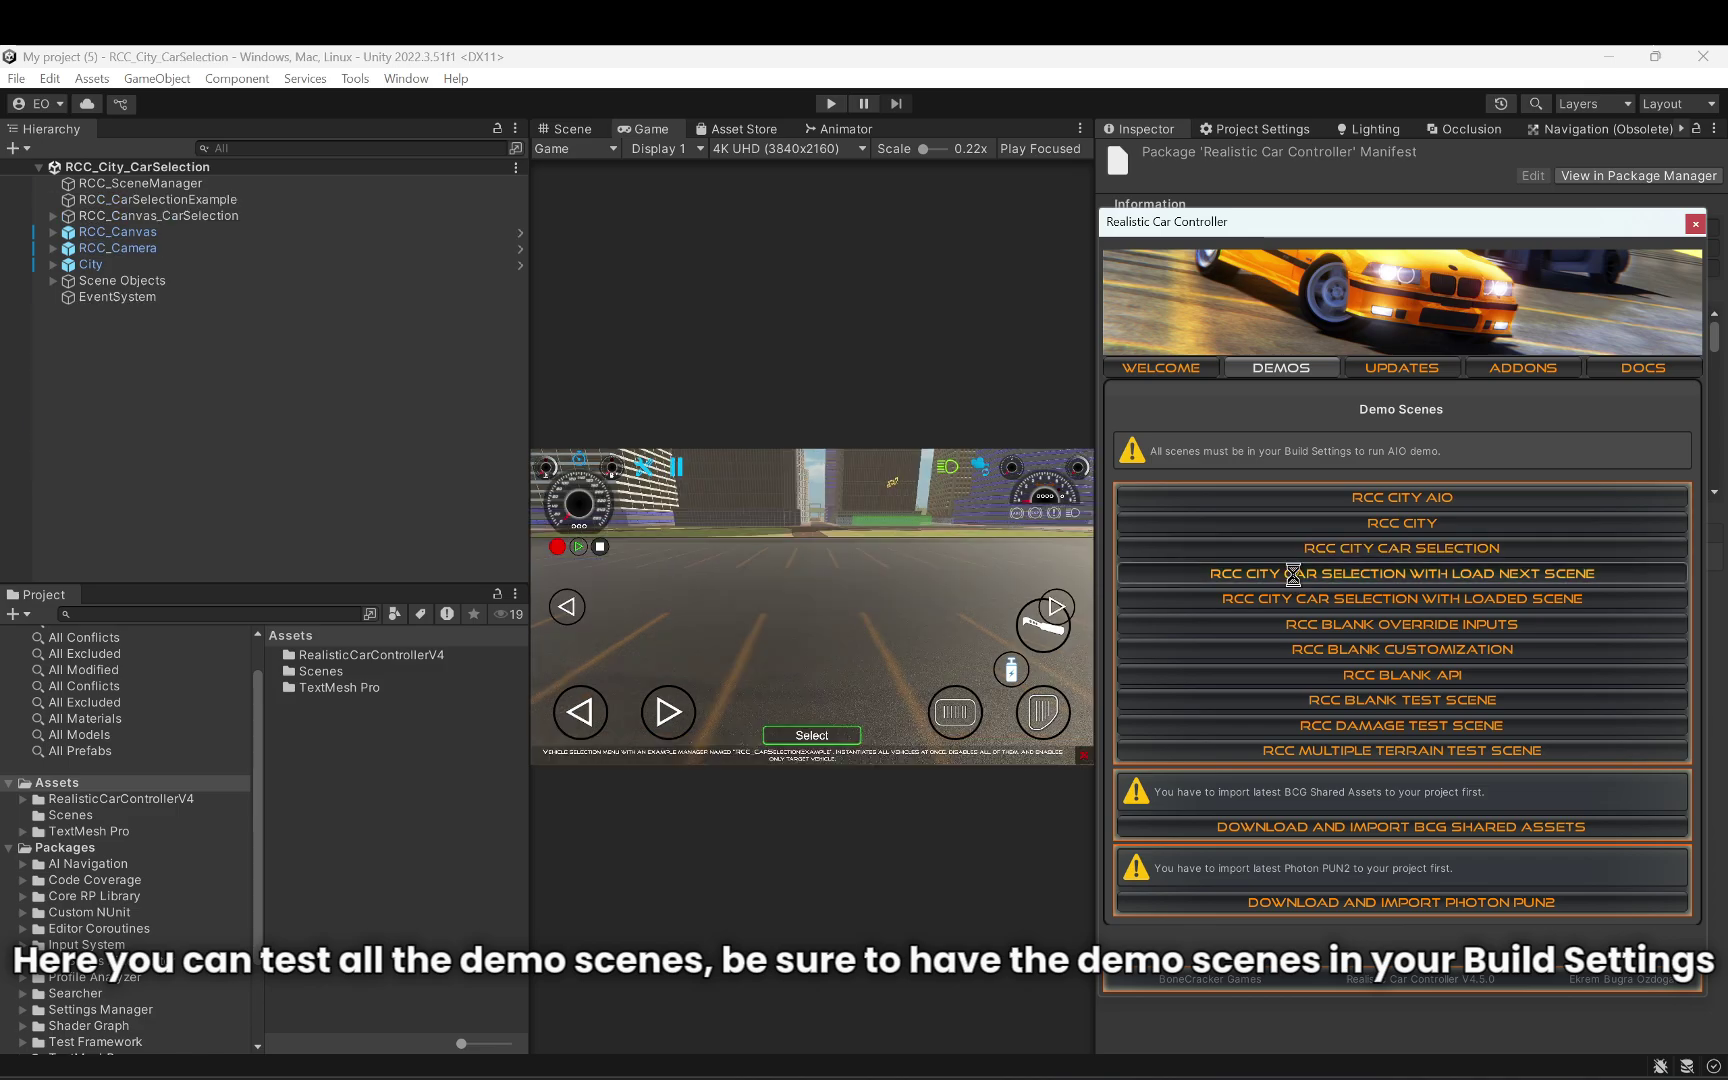
pyautogui.click(1309, 625)
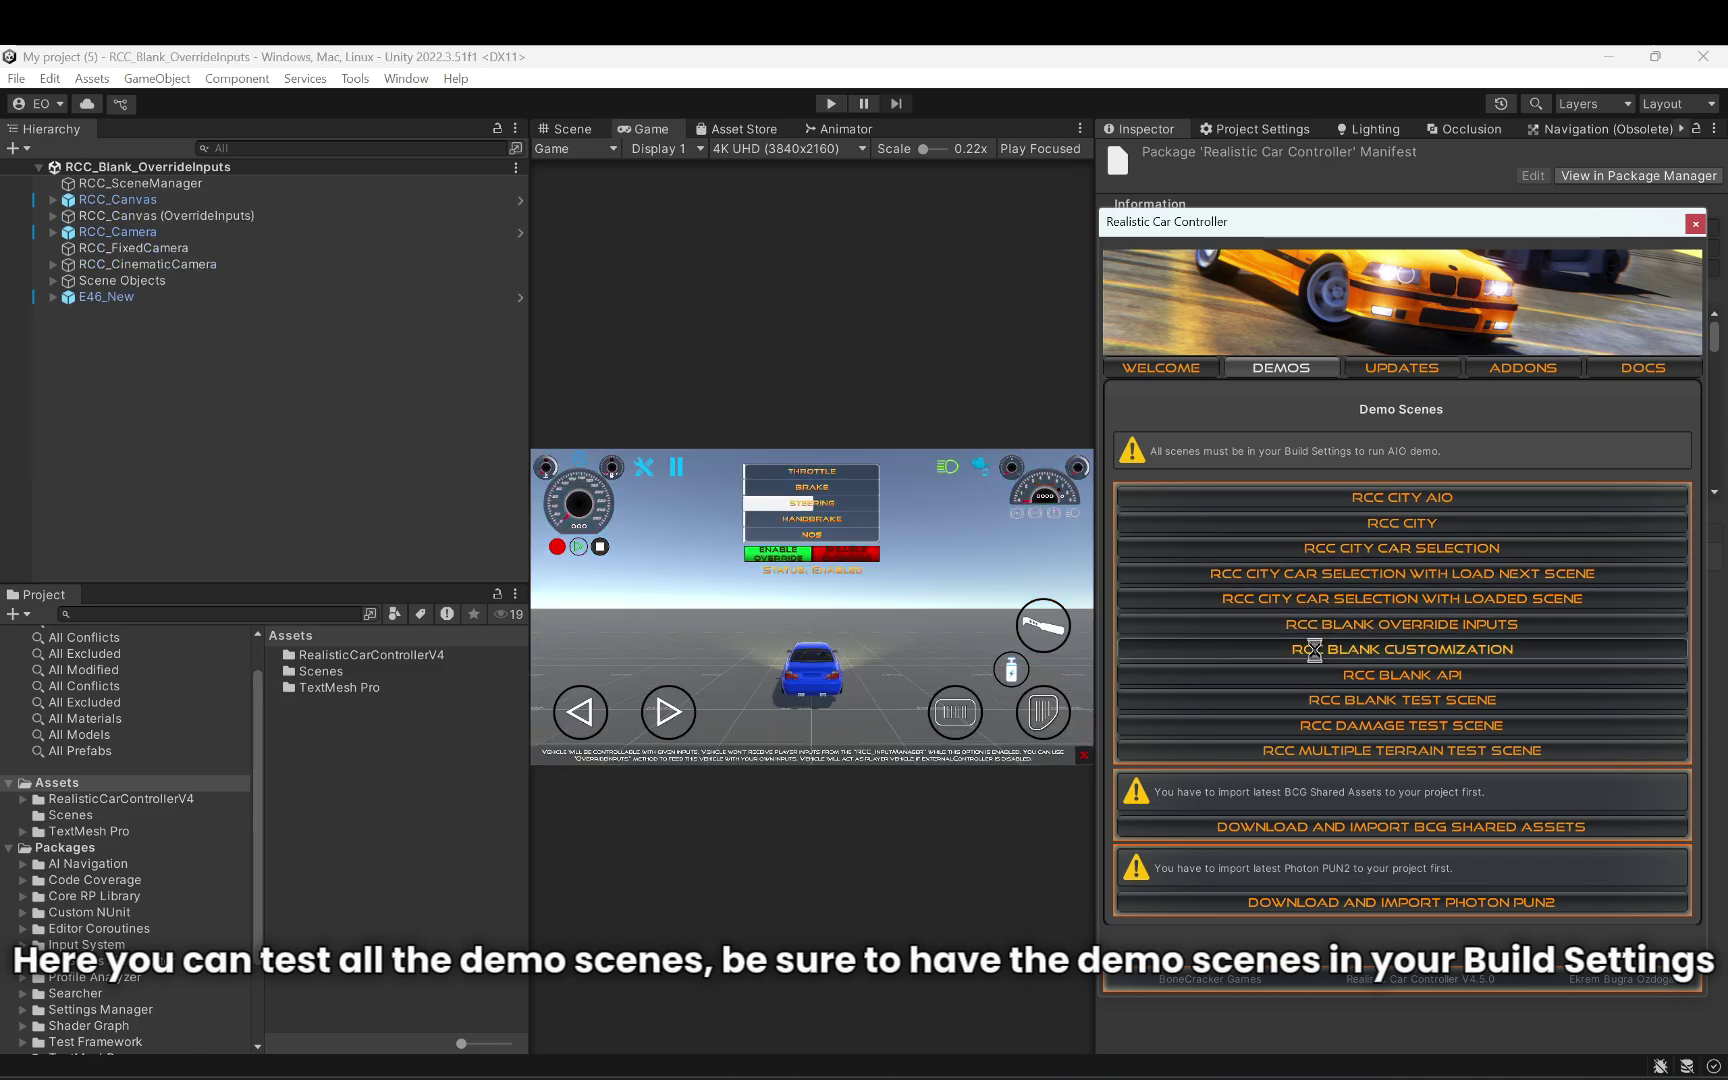
pyautogui.click(1316, 650)
pyautogui.click(1318, 700)
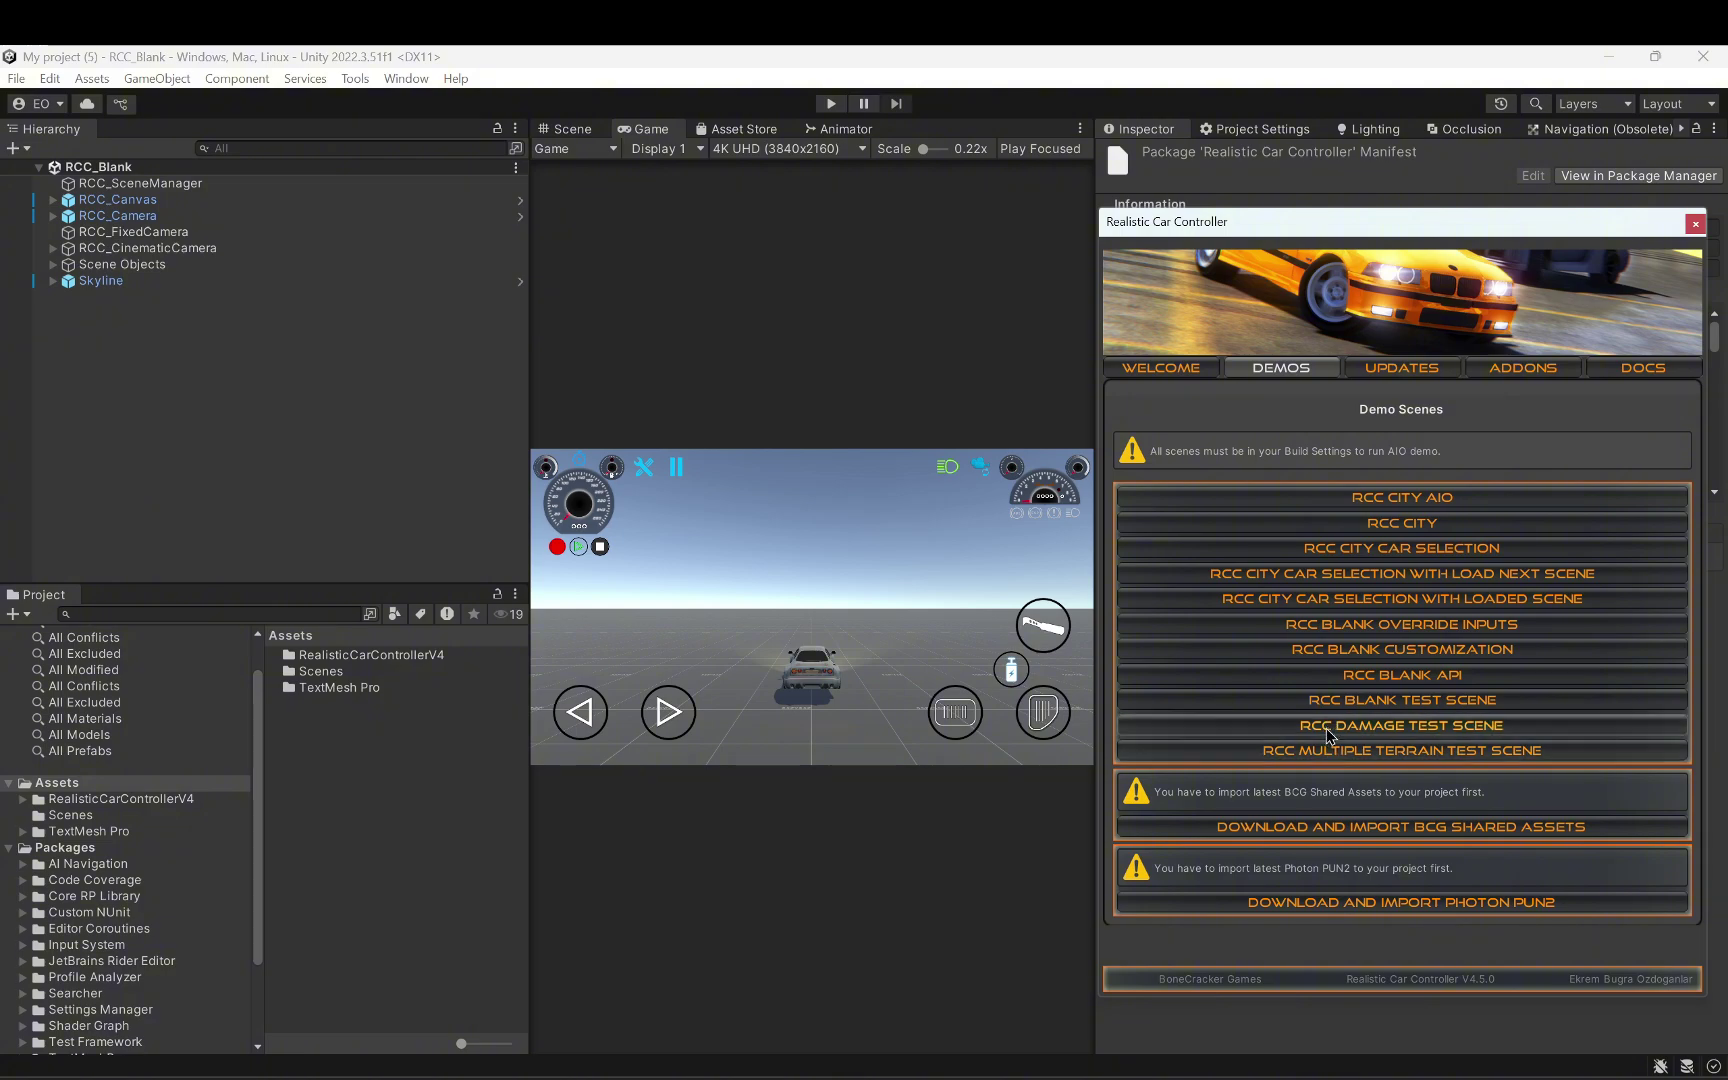
pyautogui.click(1326, 726)
pyautogui.click(1332, 748)
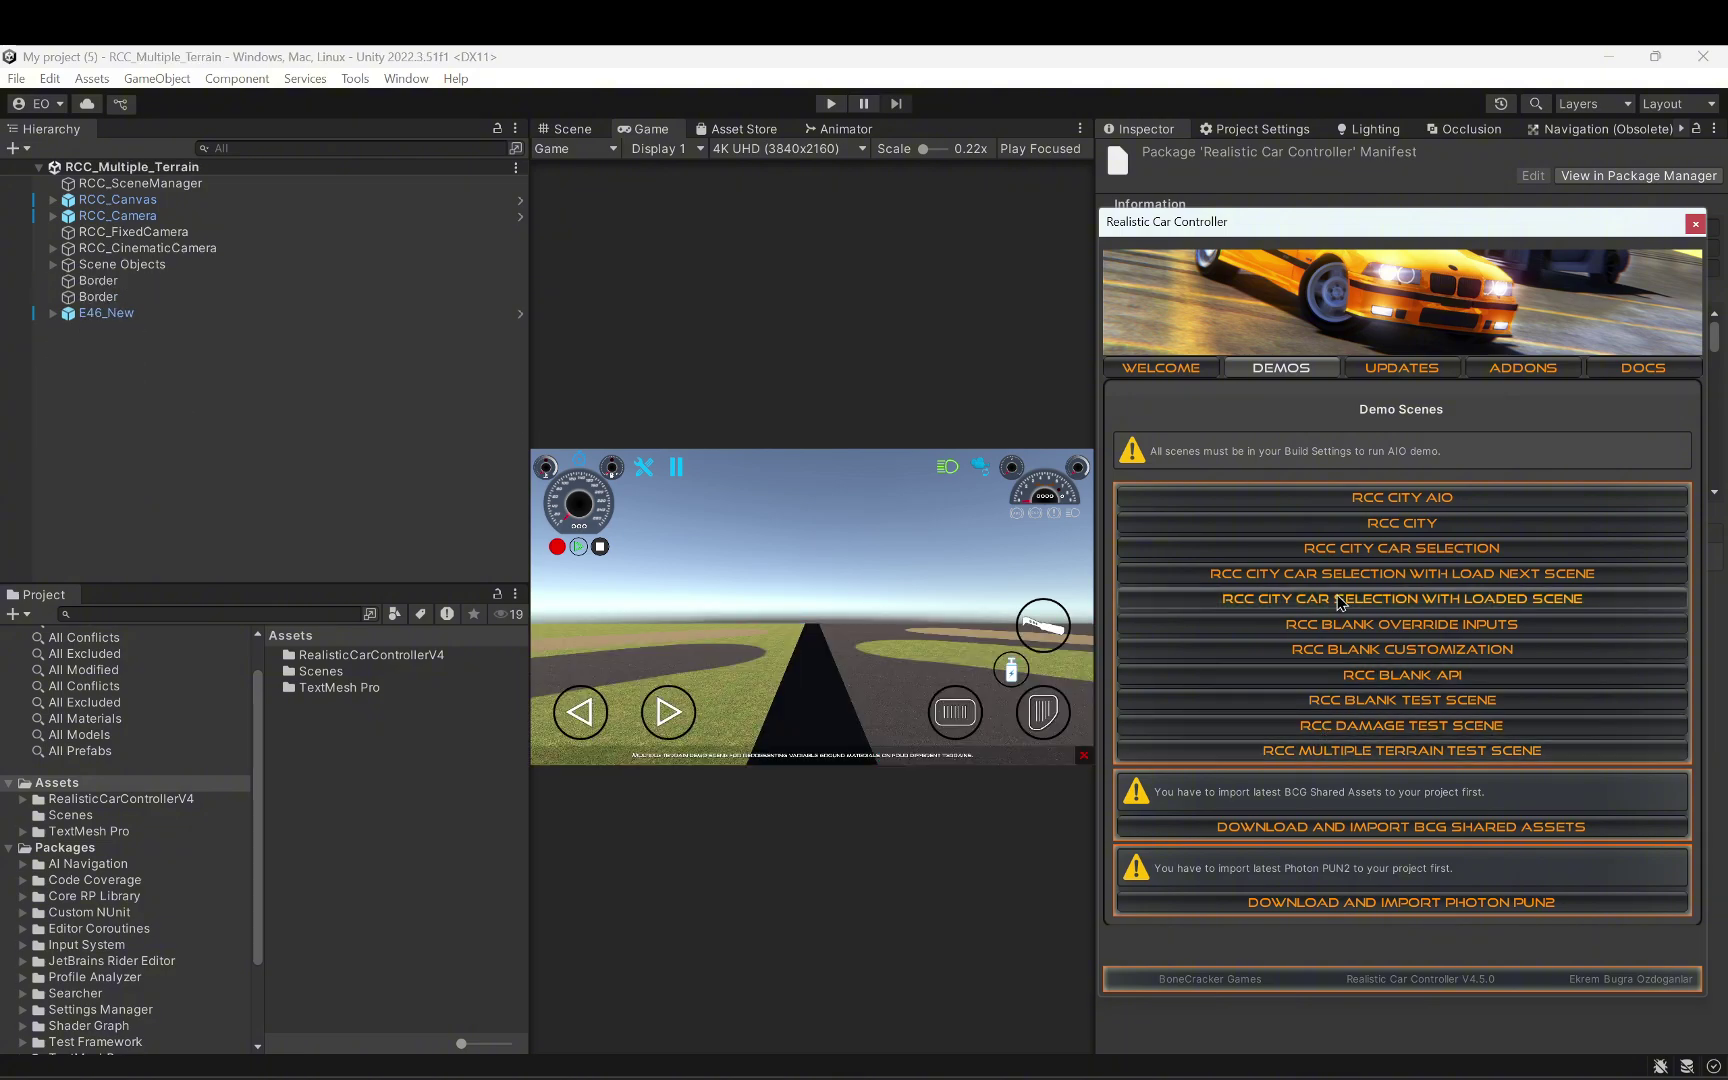
pyautogui.click(1346, 500)
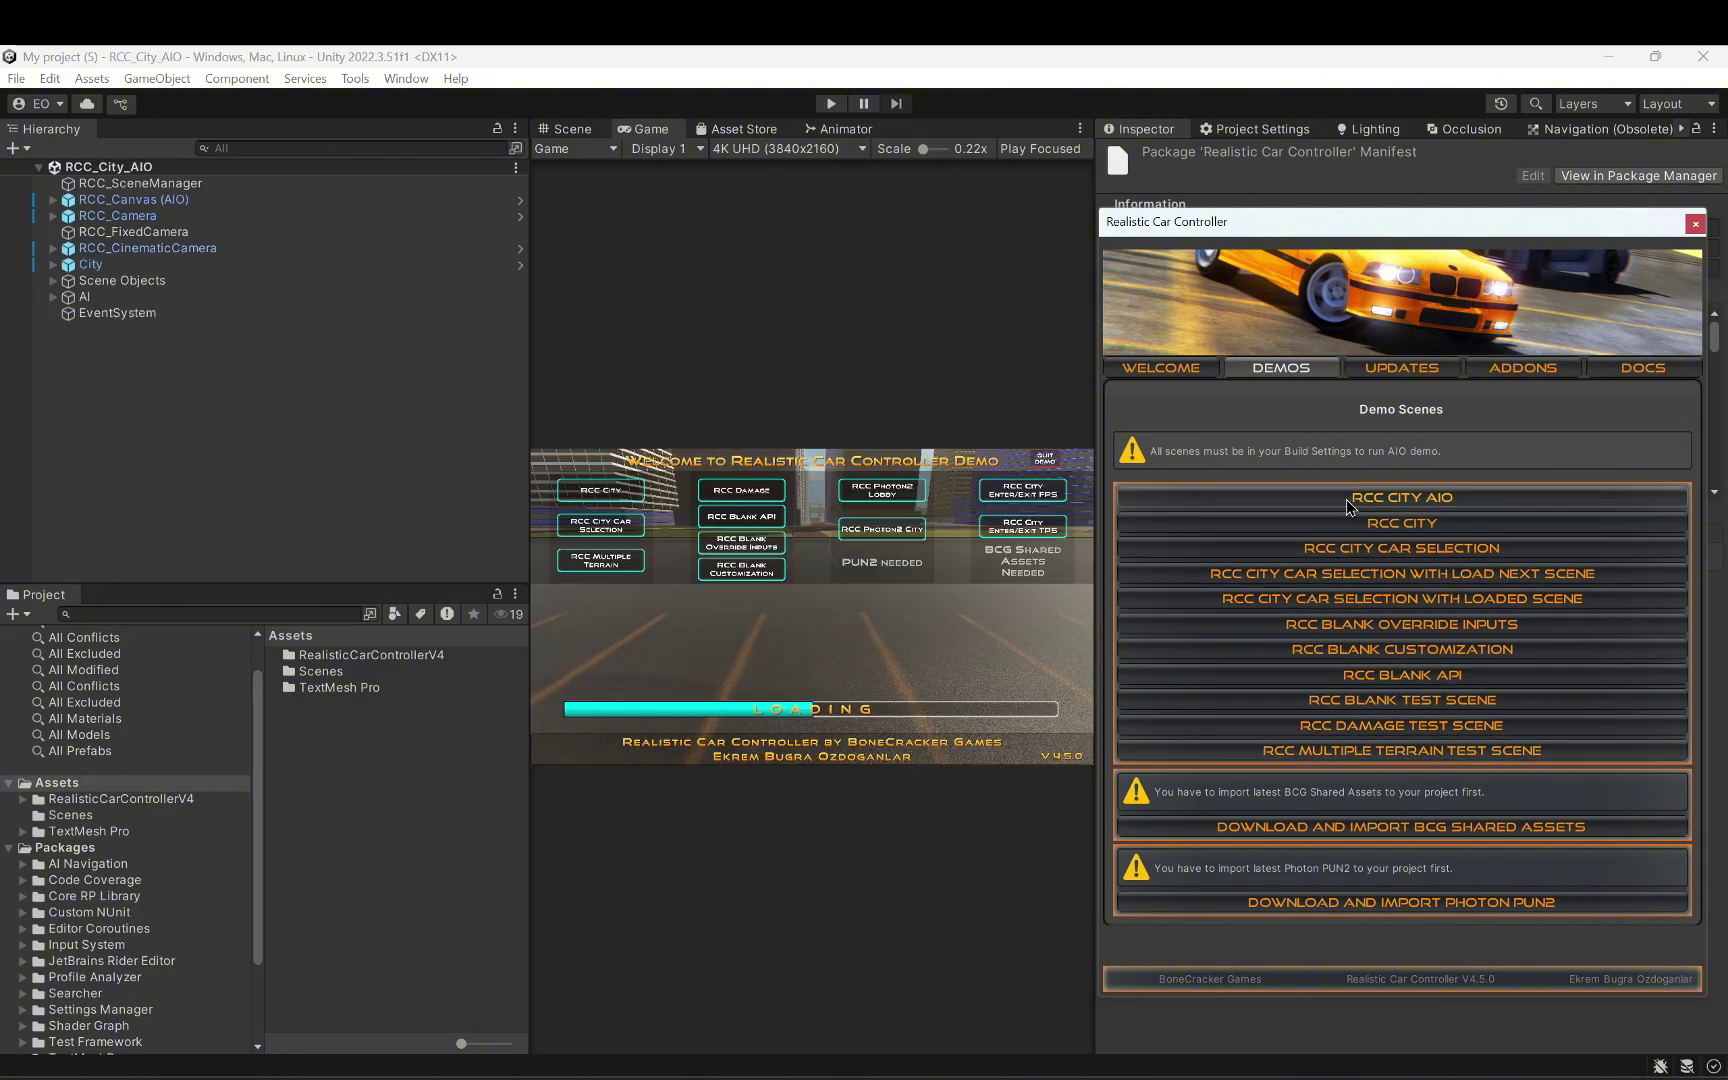
# Step: Add all Realistic Car Controller demo scenes to the project's build settings
pyautogui.click(1168, 370)
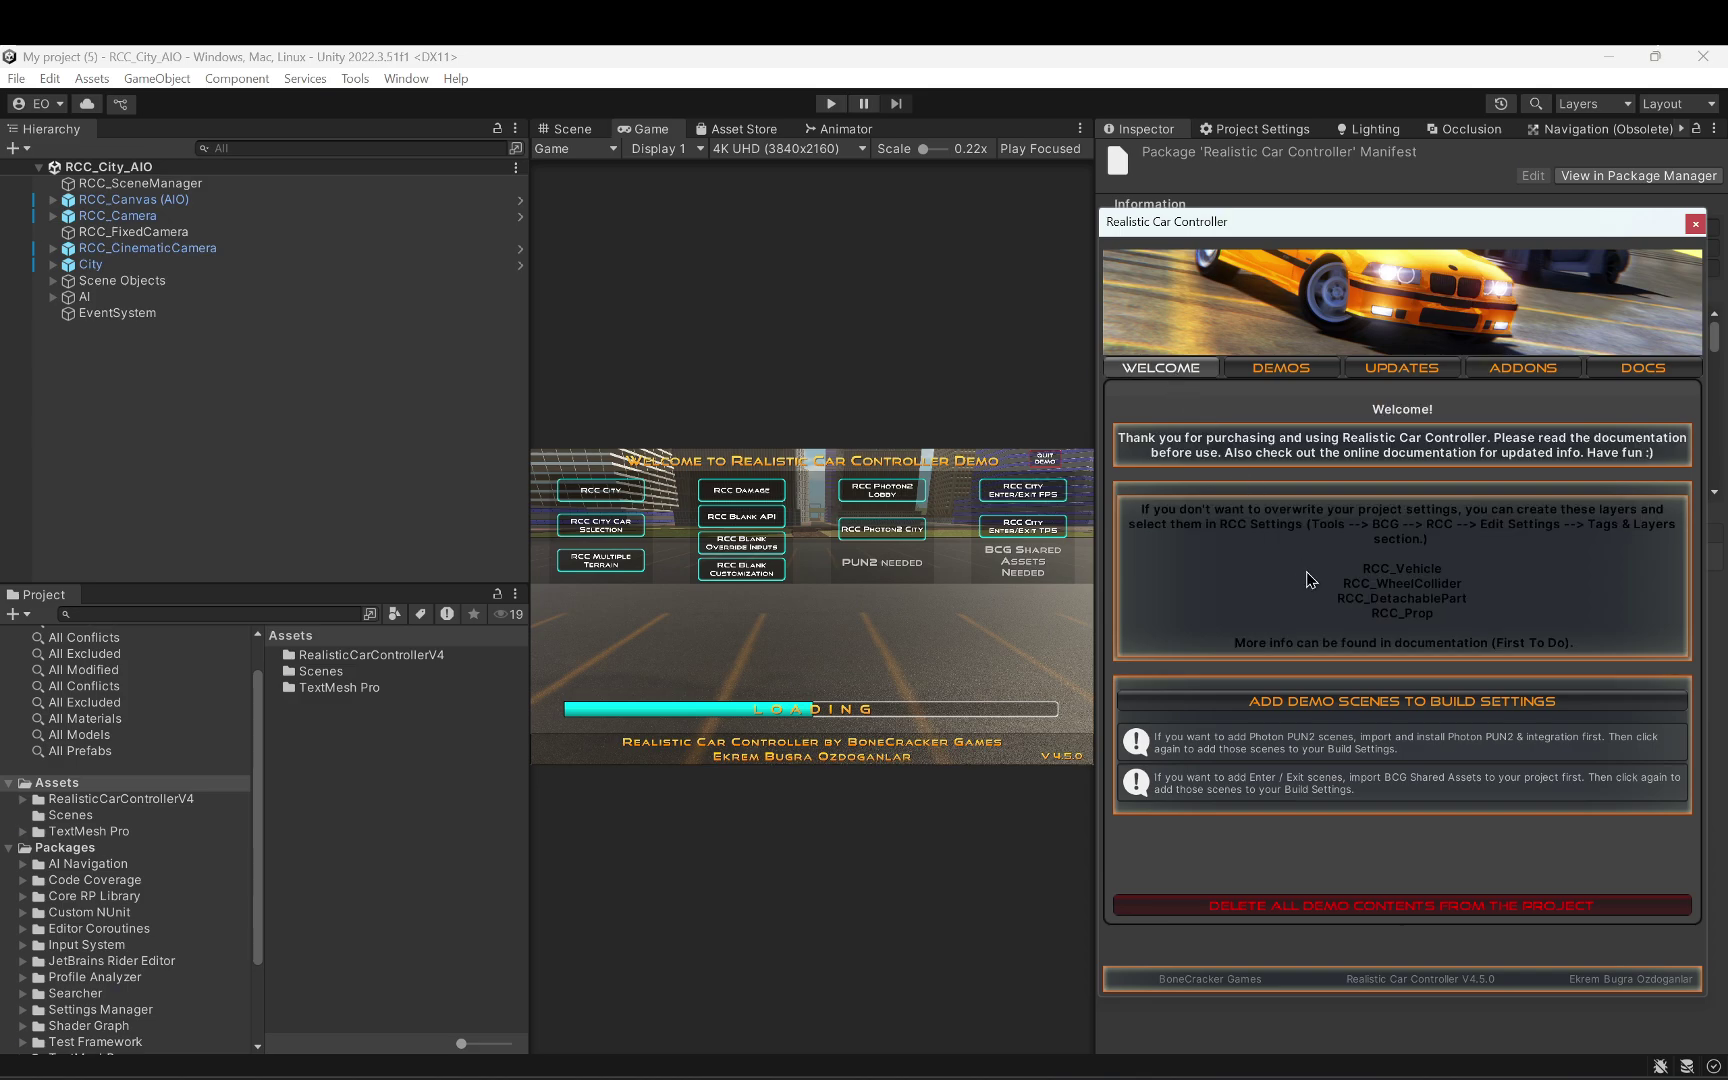
pyautogui.click(1405, 699)
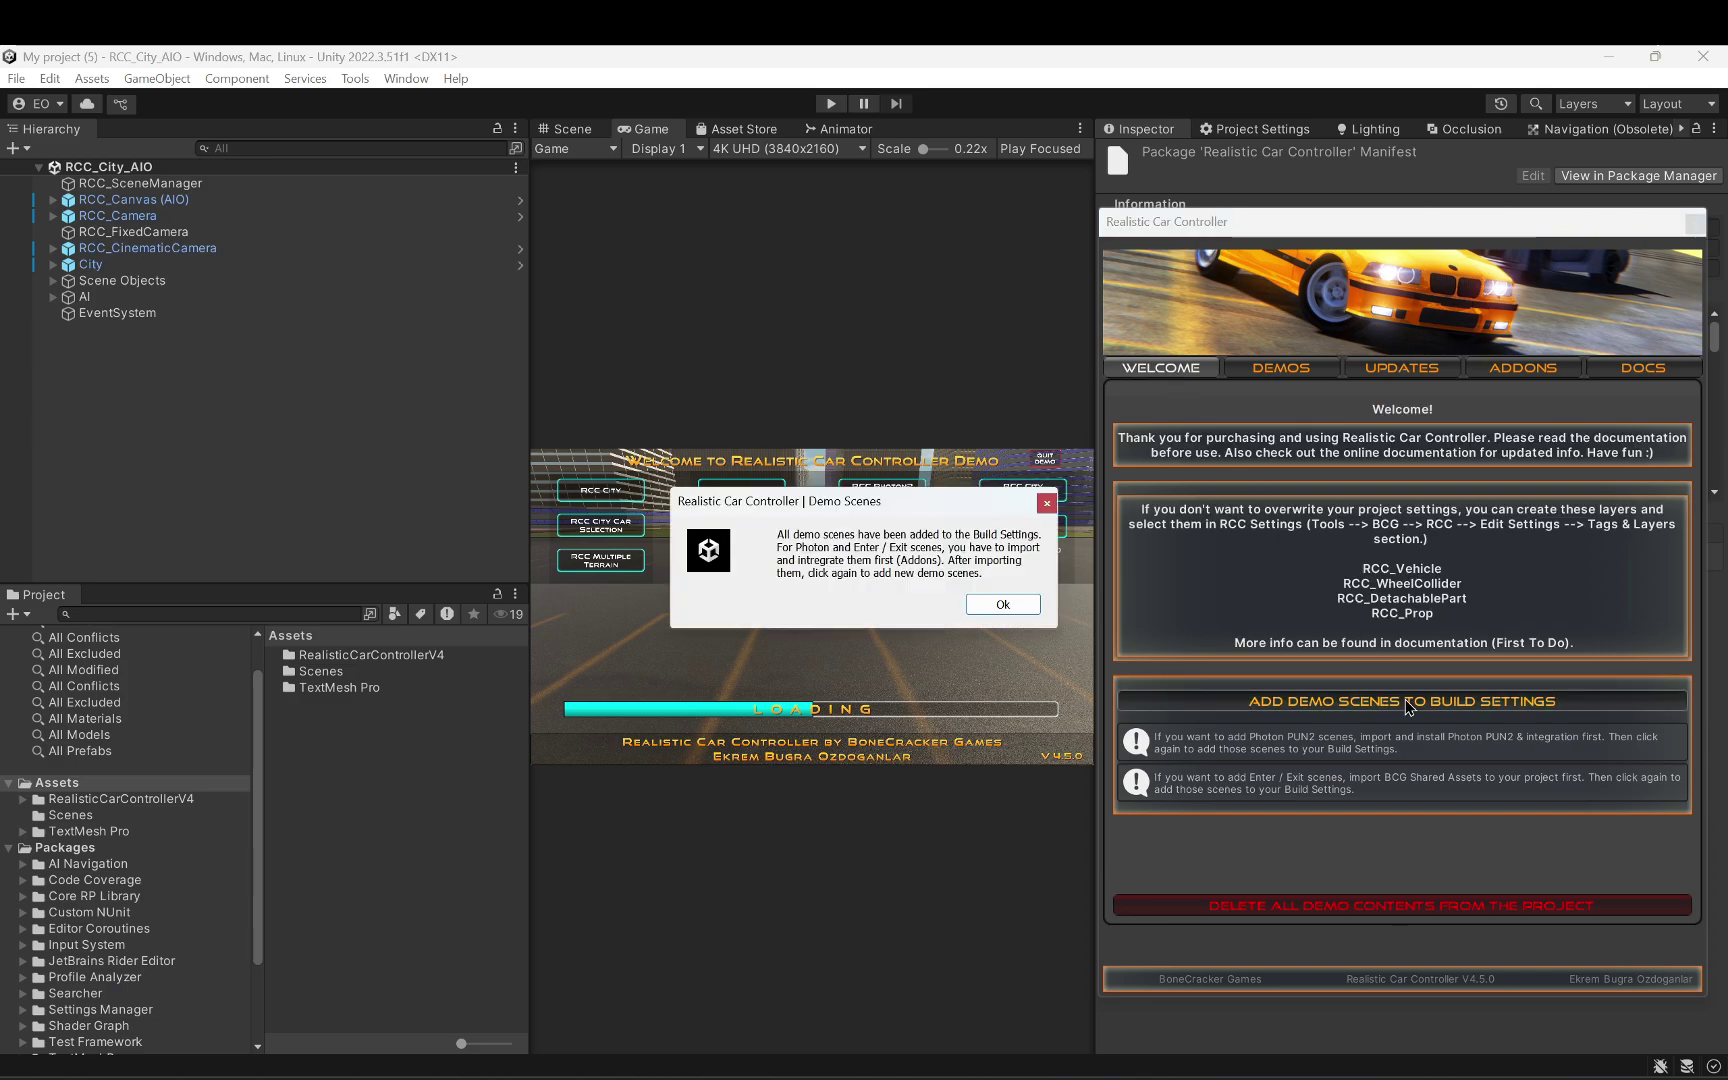
pyautogui.click(1002, 604)
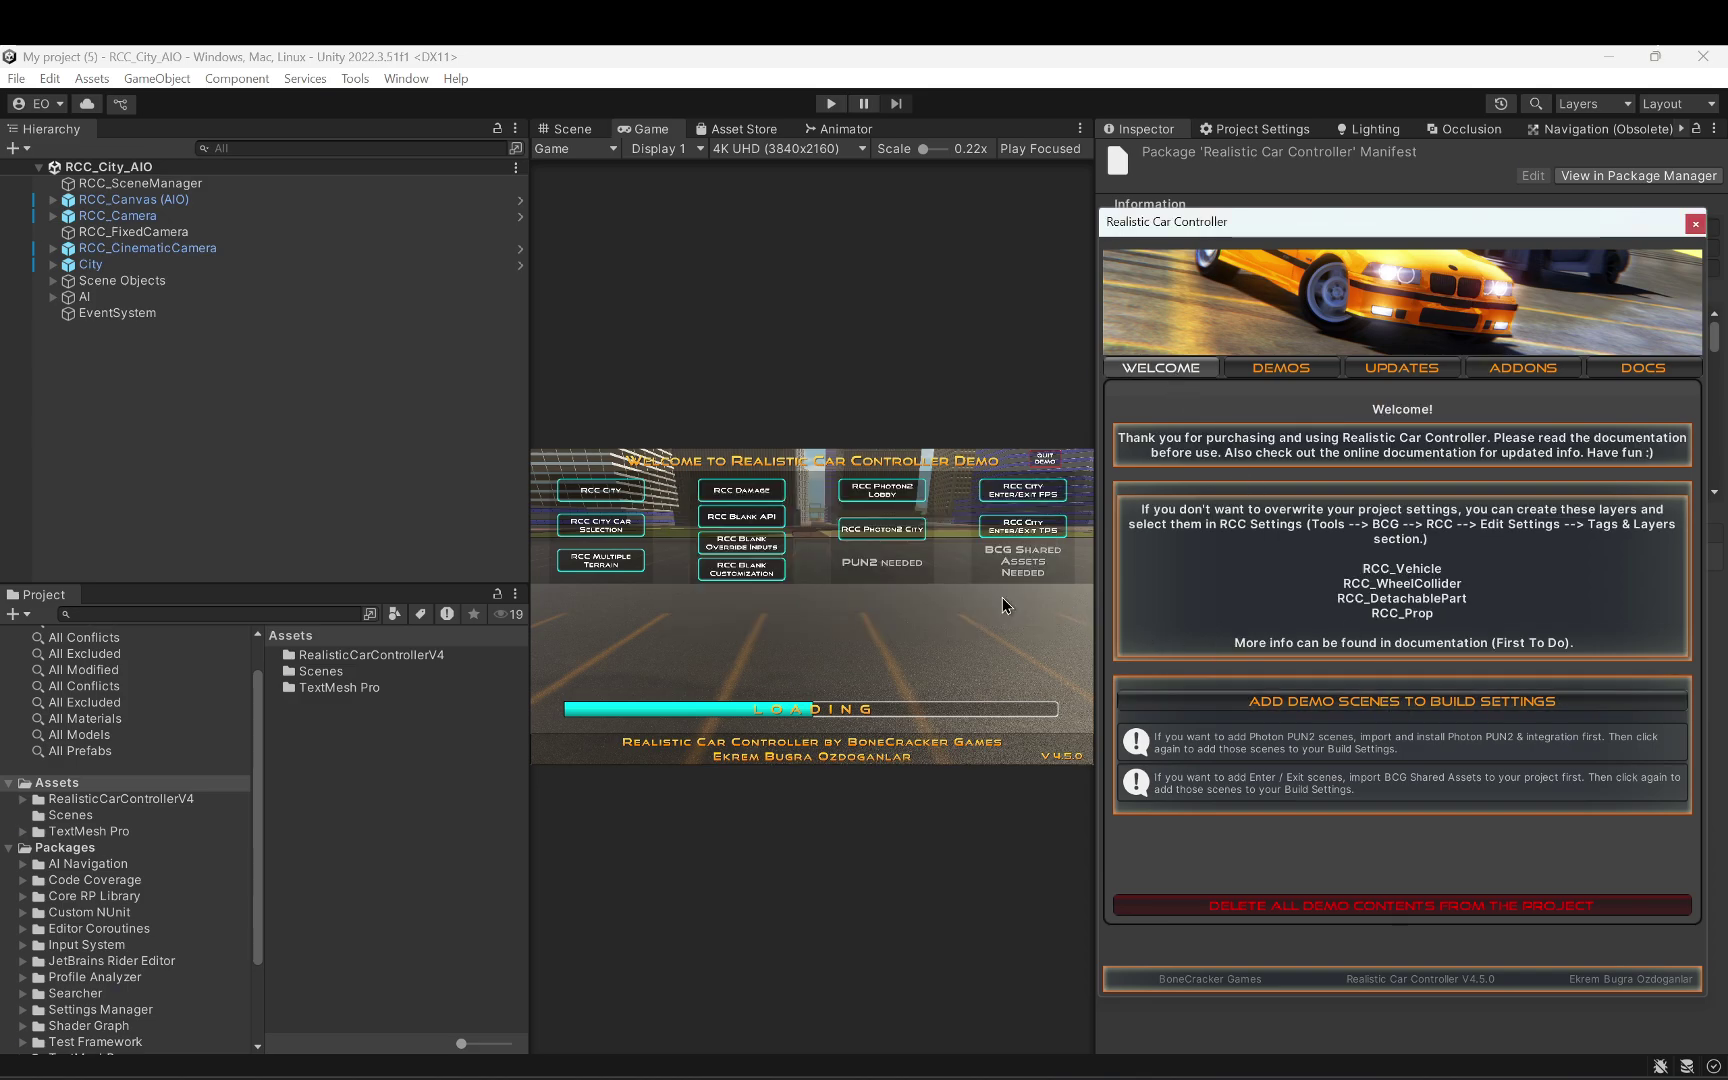
# Step: Review the scenes in the Build Settings and close the Realistic Car Controller welcome window
pyautogui.click(17, 80)
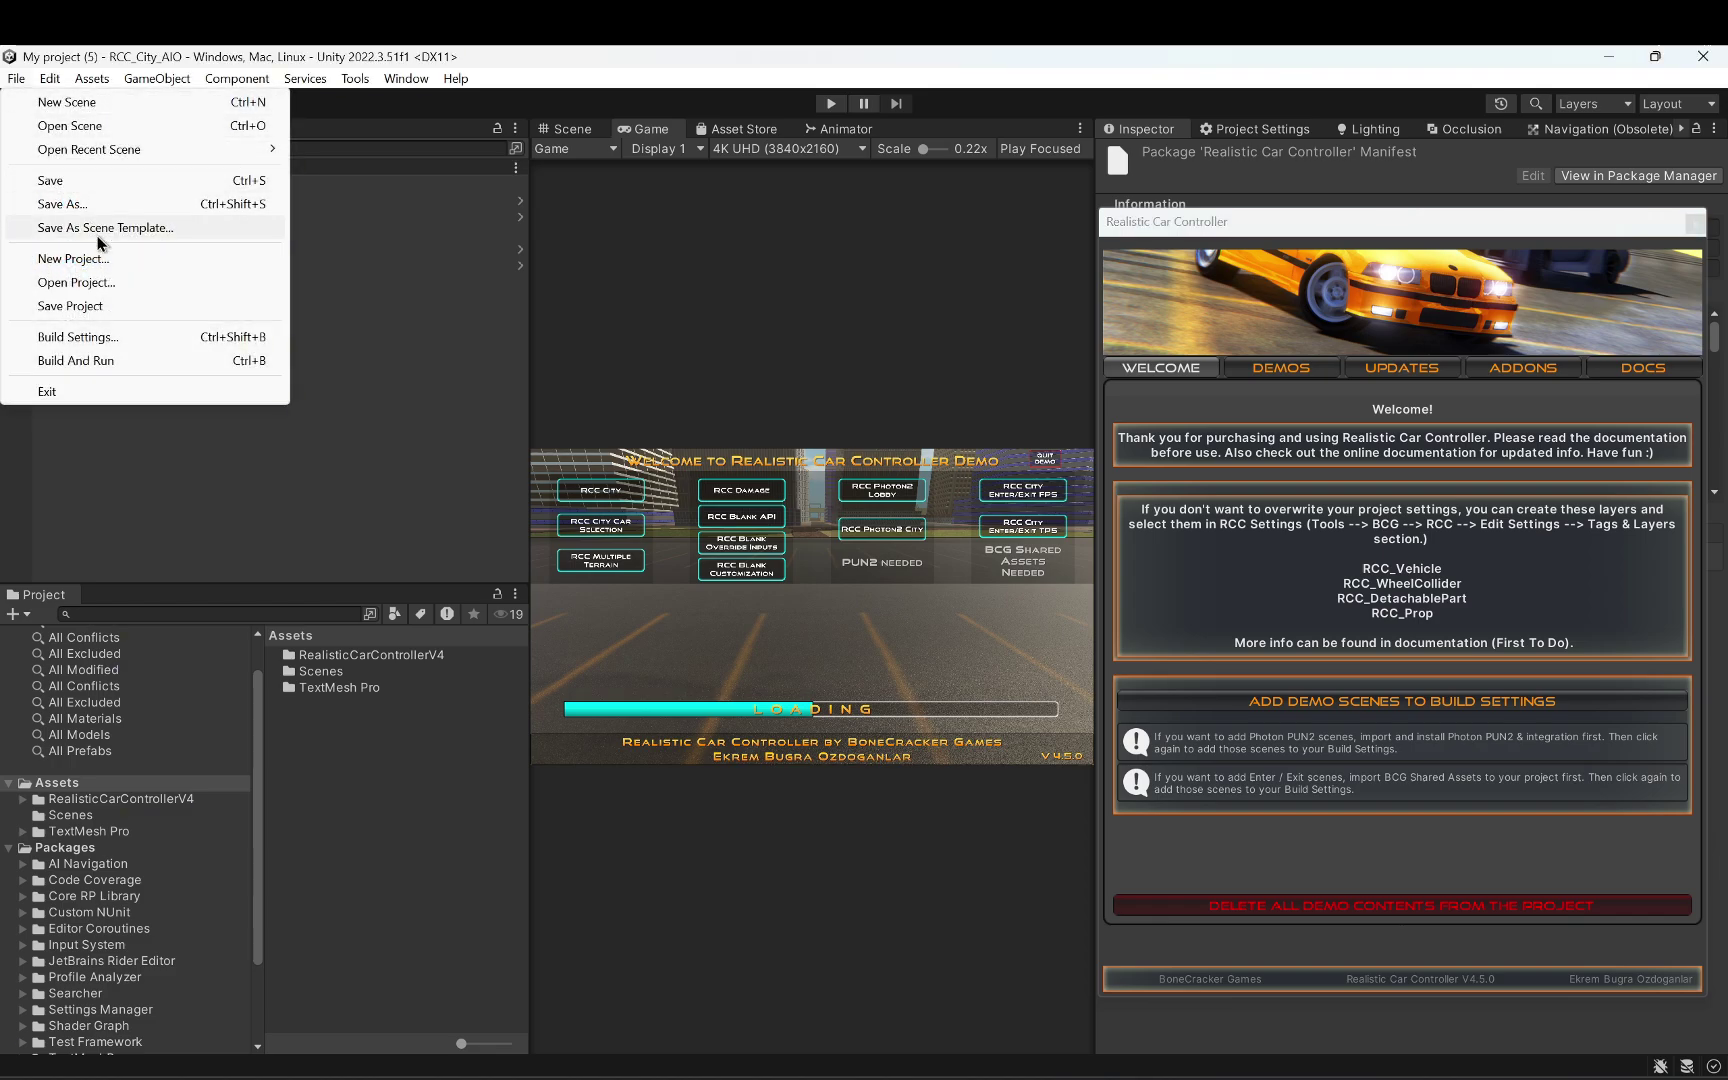
pyautogui.click(139, 334)
pyautogui.moveTo(1047, 394)
pyautogui.mouseDown()
pyautogui.moveTo(1050, 462)
pyautogui.moveTo(1046, 376)
pyautogui.mouseUp()
pyautogui.click(1051, 336)
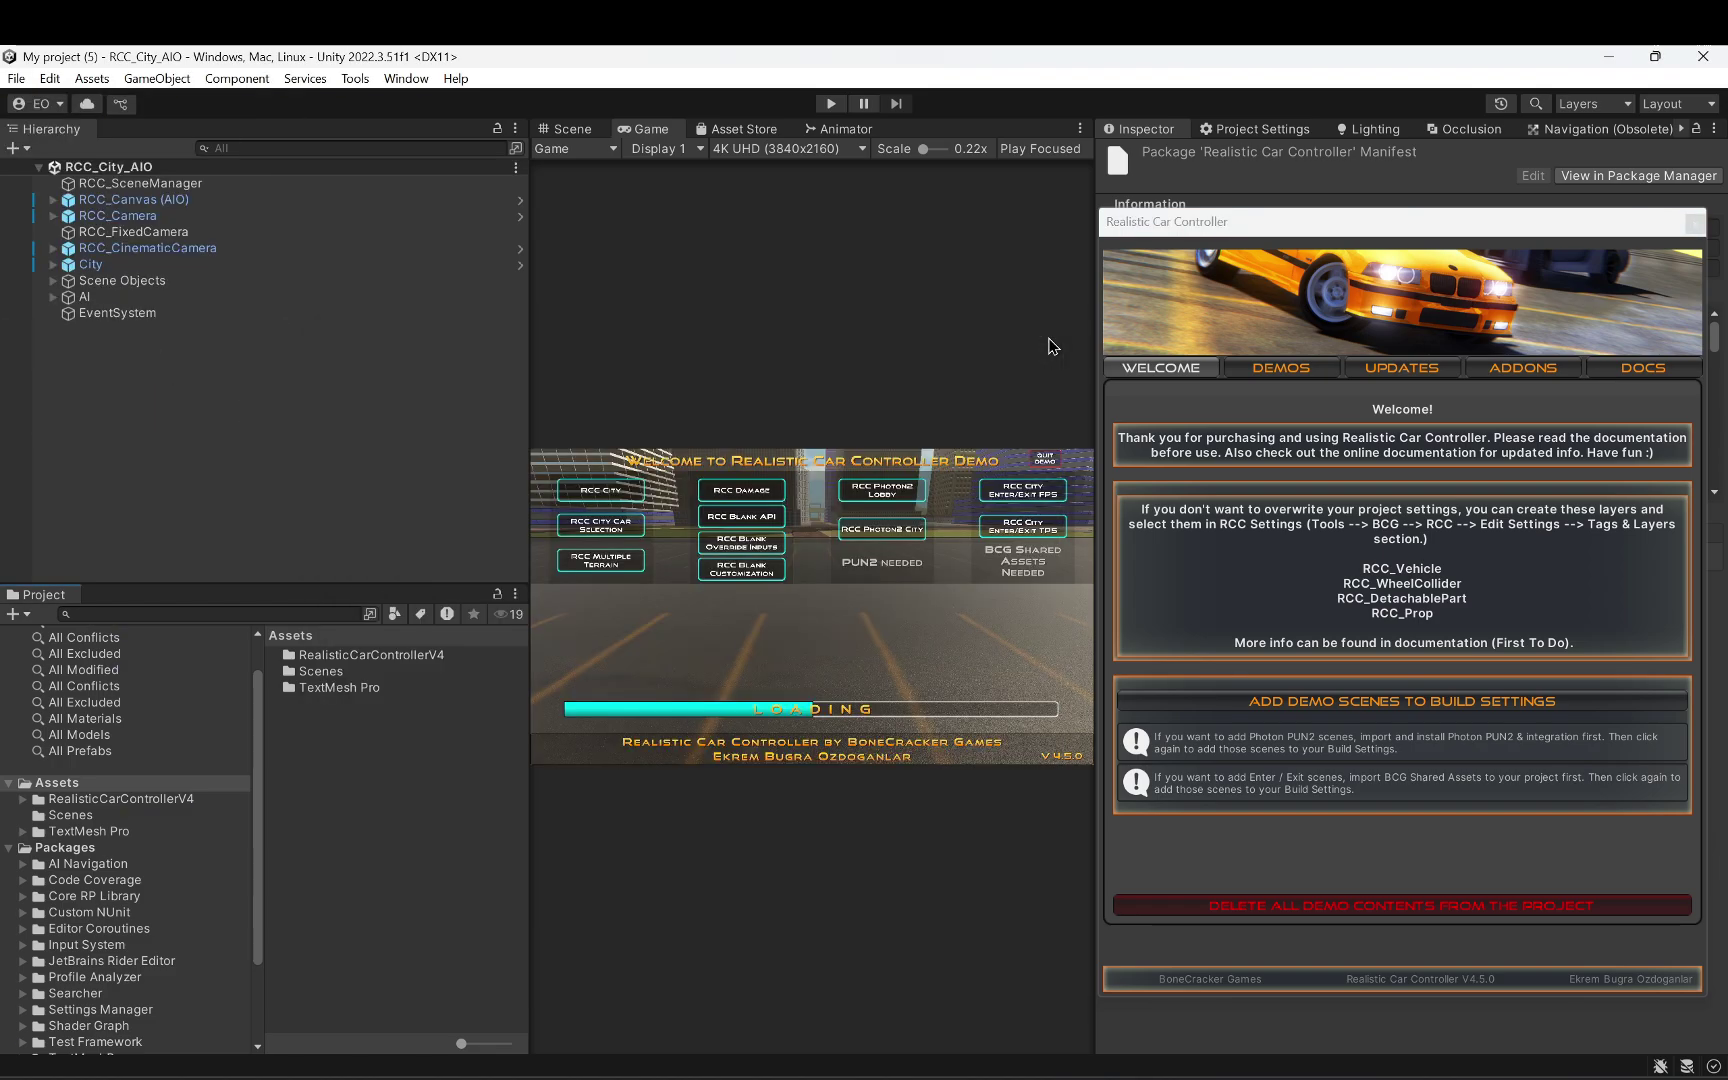
pyautogui.click(1686, 224)
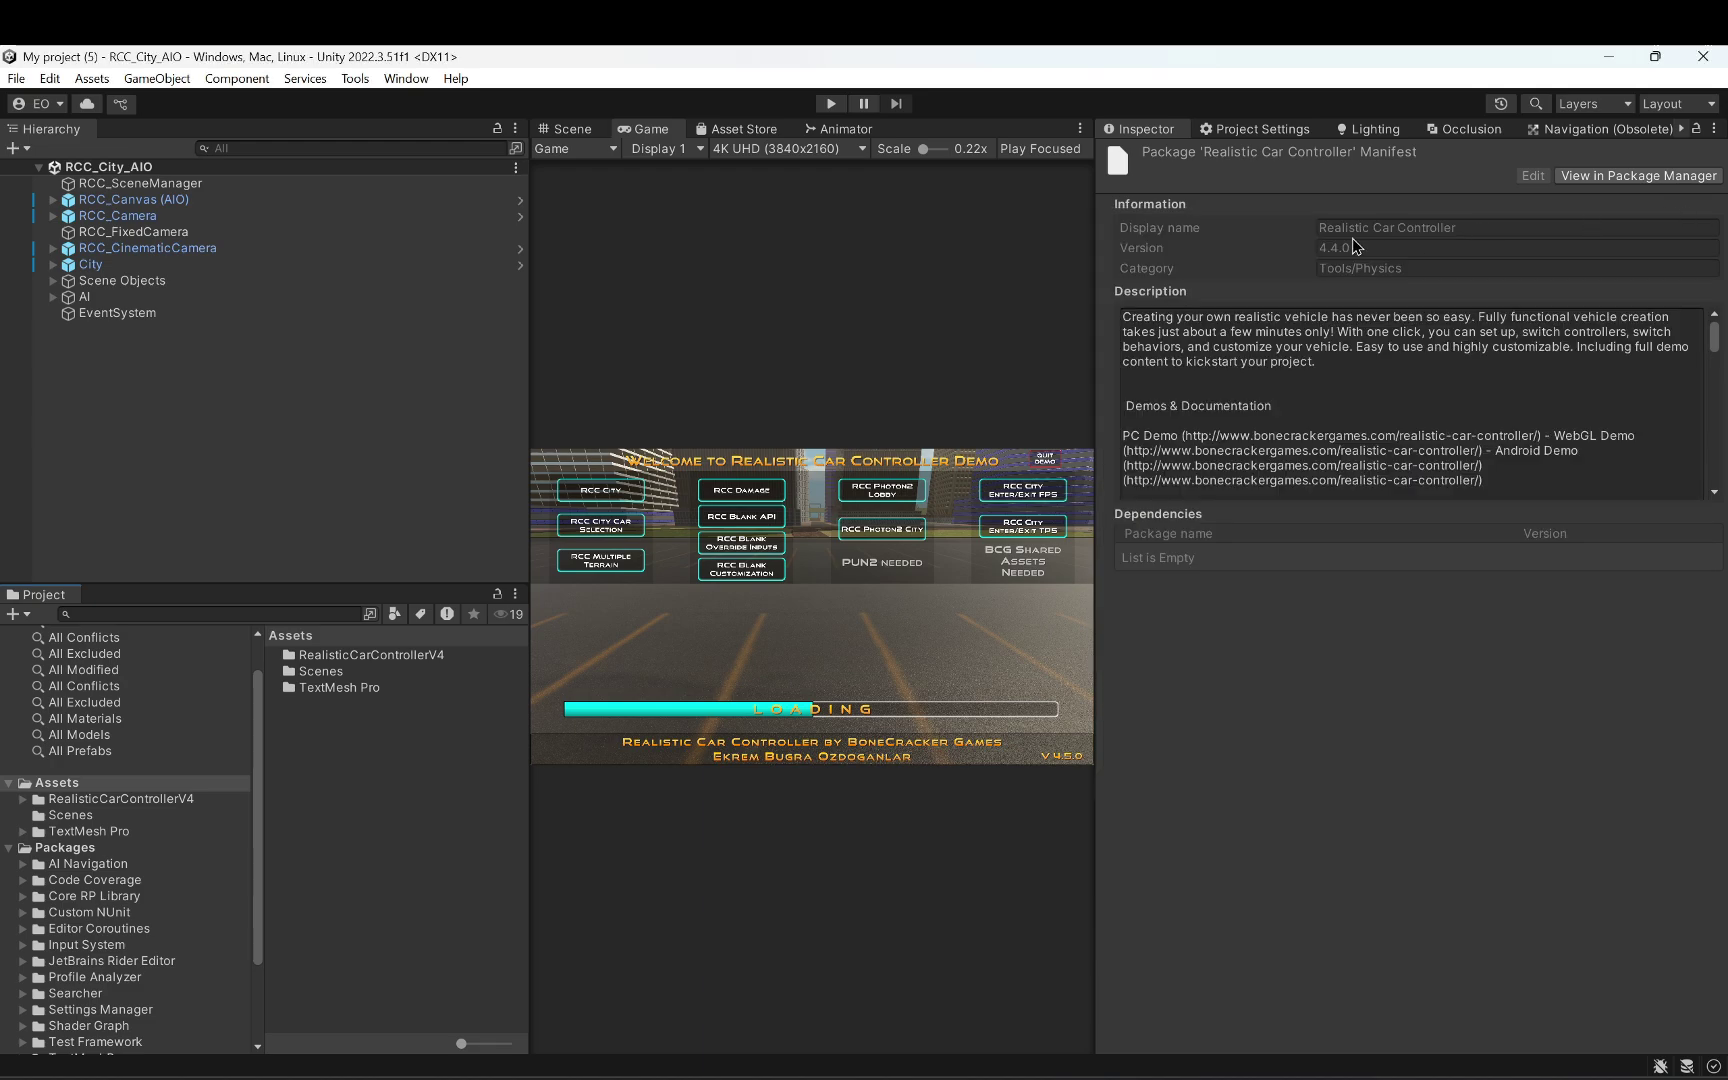
# Step: Run the RCC_City_AIO scene, widen the Game view and load the RCC City demo
pyautogui.click(834, 106)
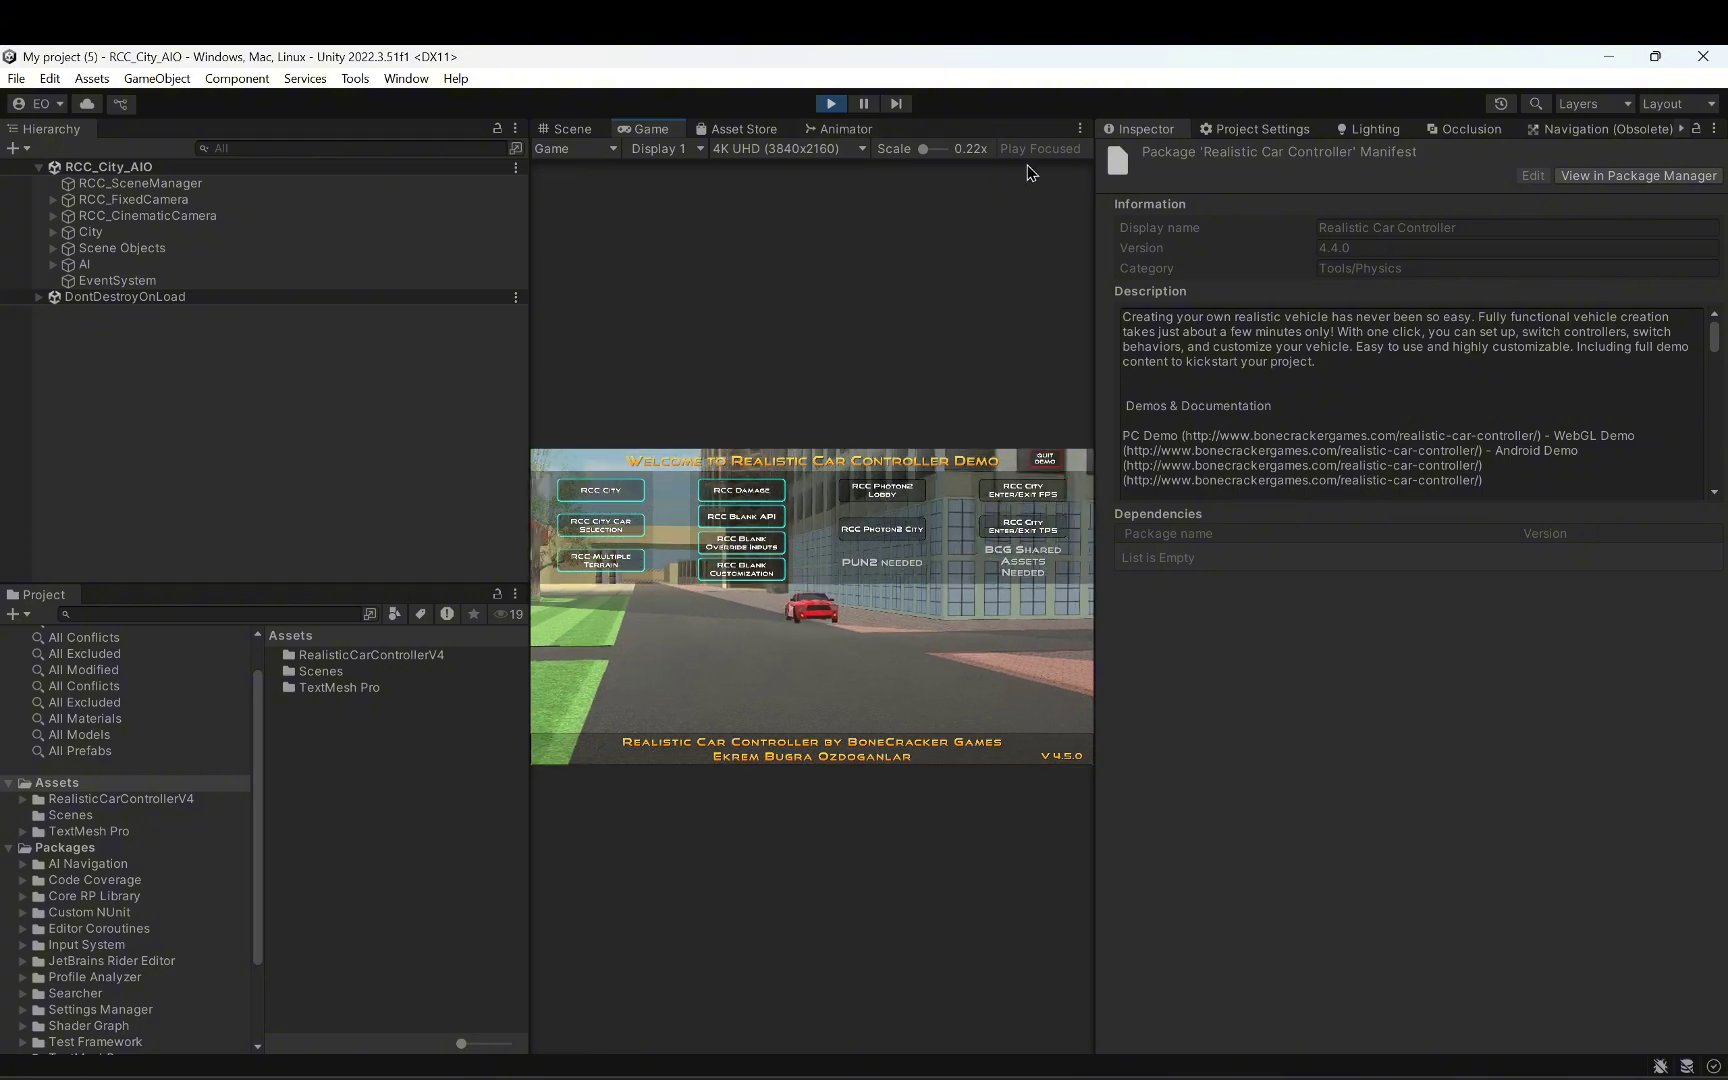
pyautogui.moveTo(1096, 174); pyautogui.dragTo(1196, 174)
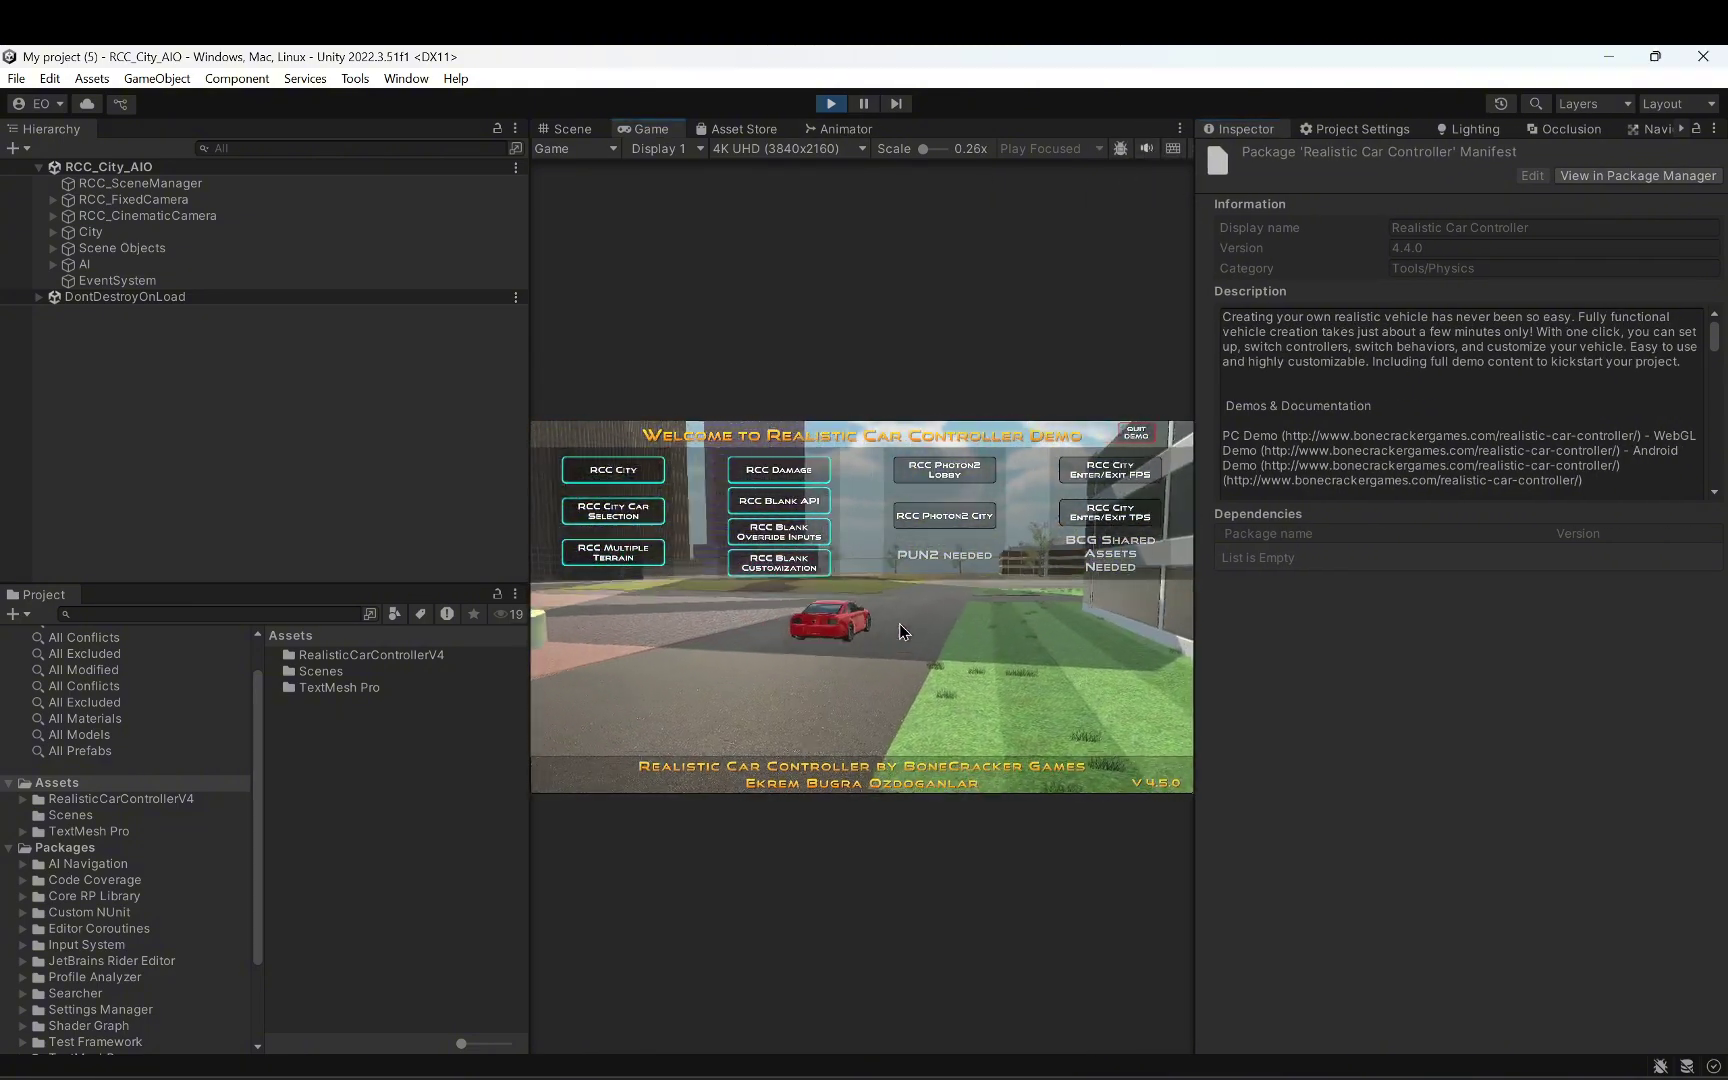
pyautogui.click(624, 487)
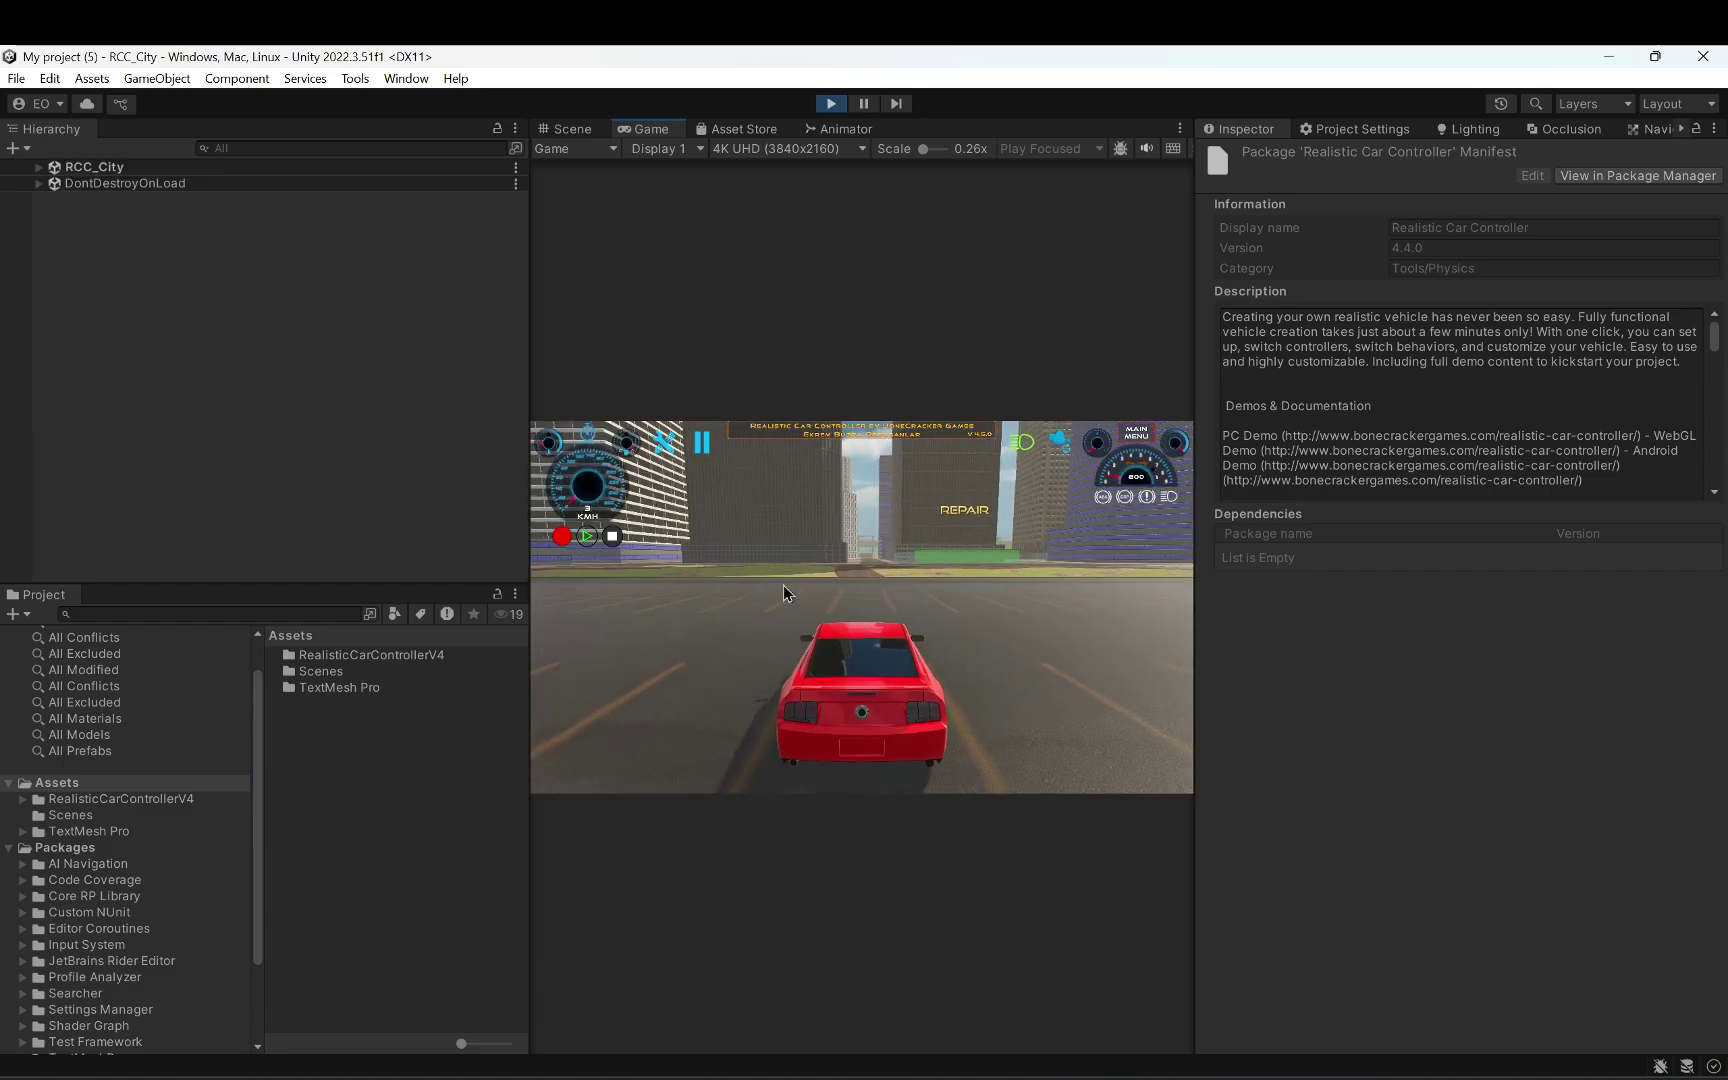
# Step: Test-drive the red car around the RCC City scene and orbit the camera around it
pyautogui.press('w')
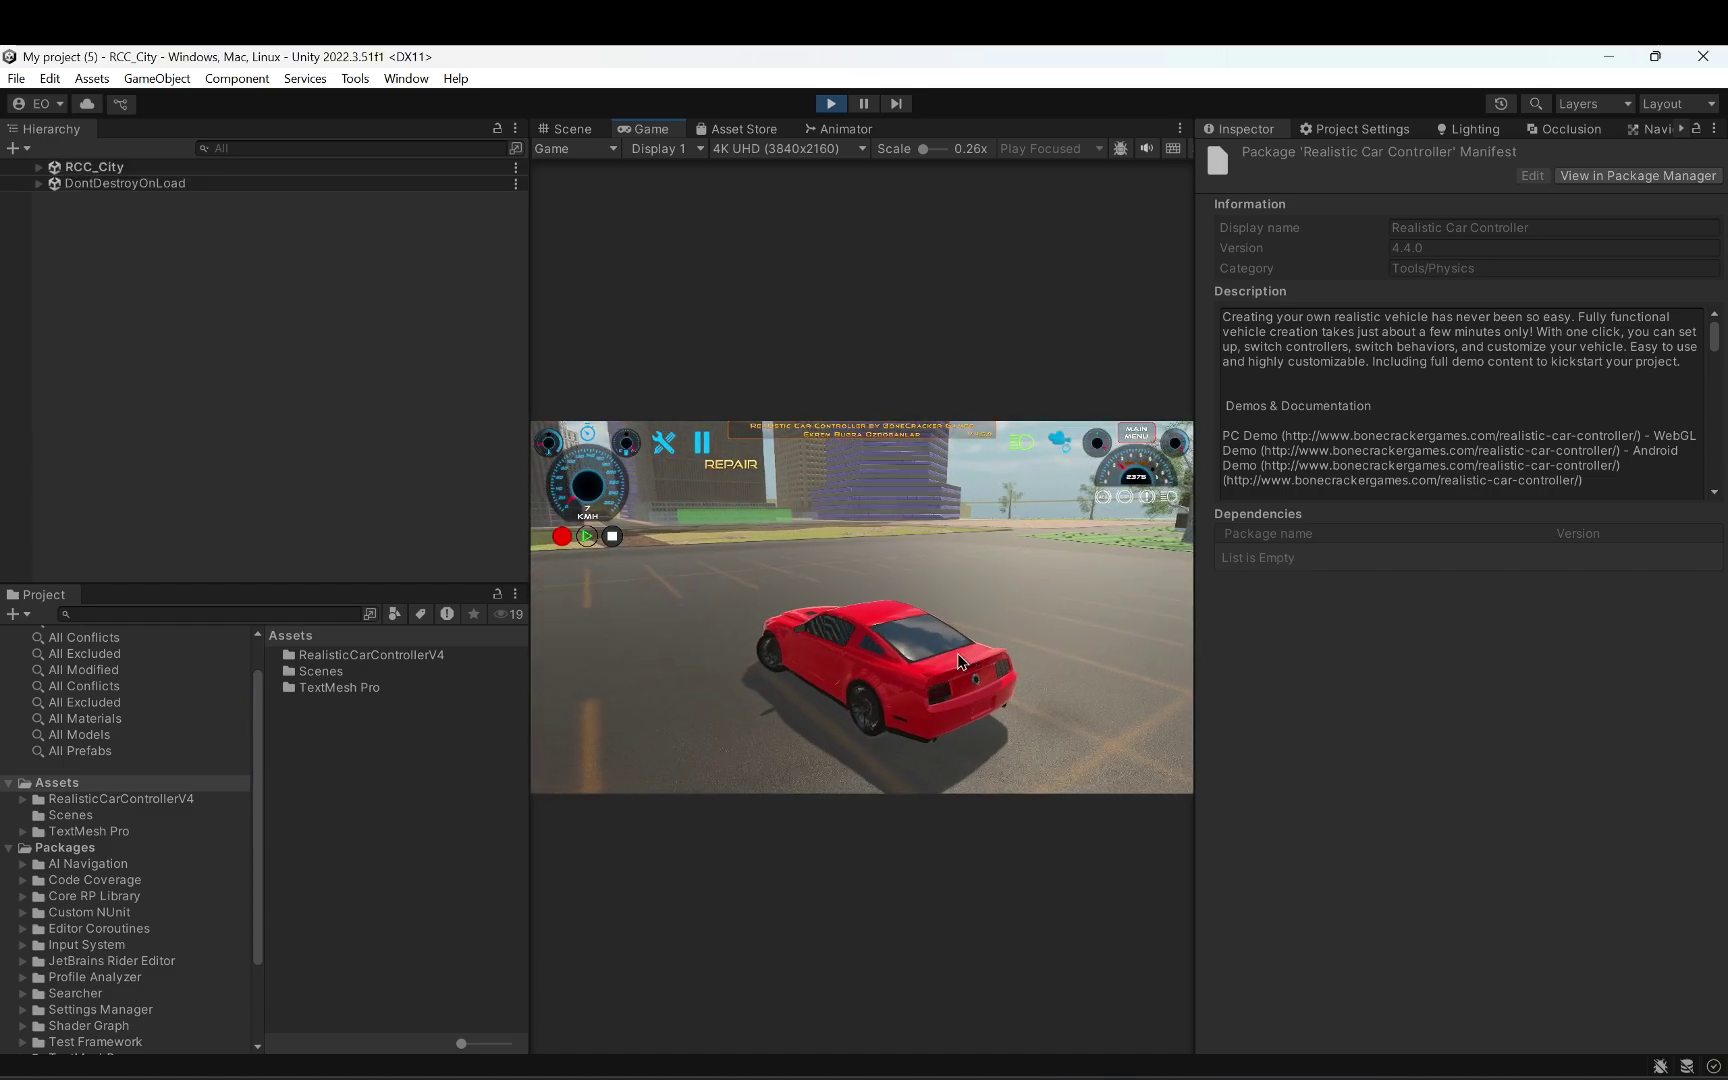
pyautogui.moveTo(946, 654); pyautogui.dragTo(805, 652)
pyautogui.press('w')
pyautogui.press('a')
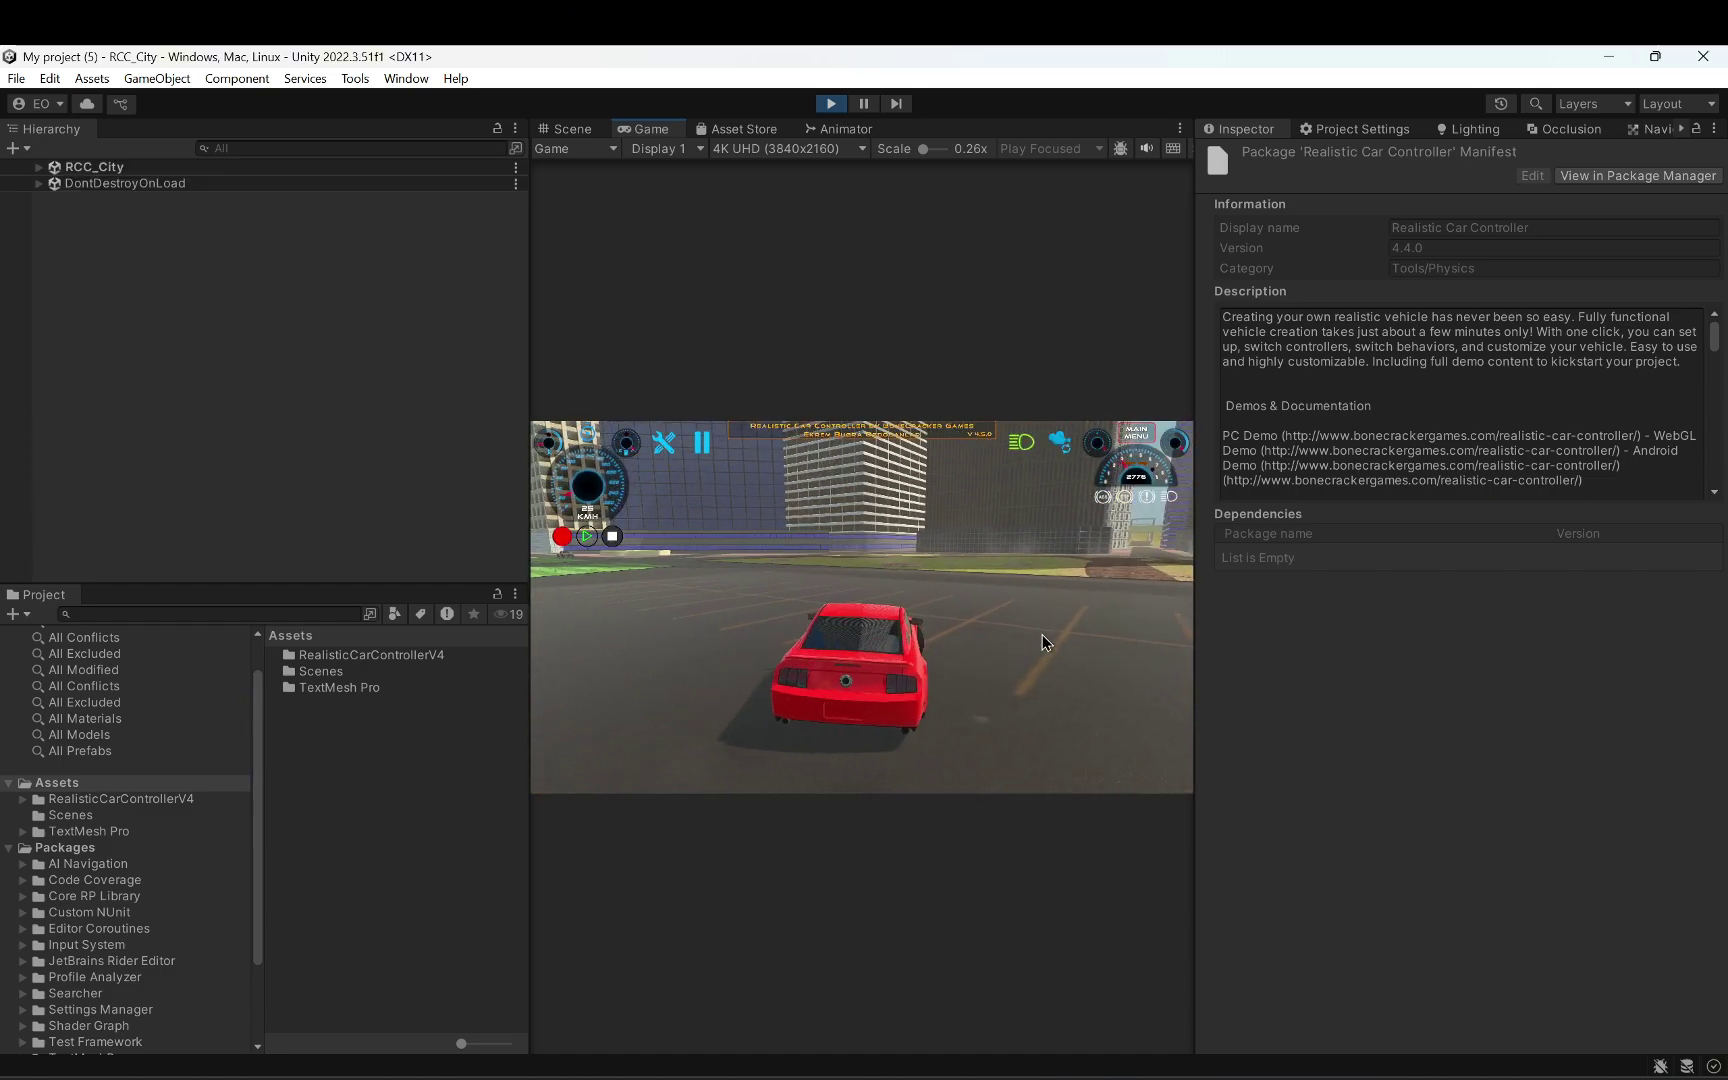
pyautogui.press('w')
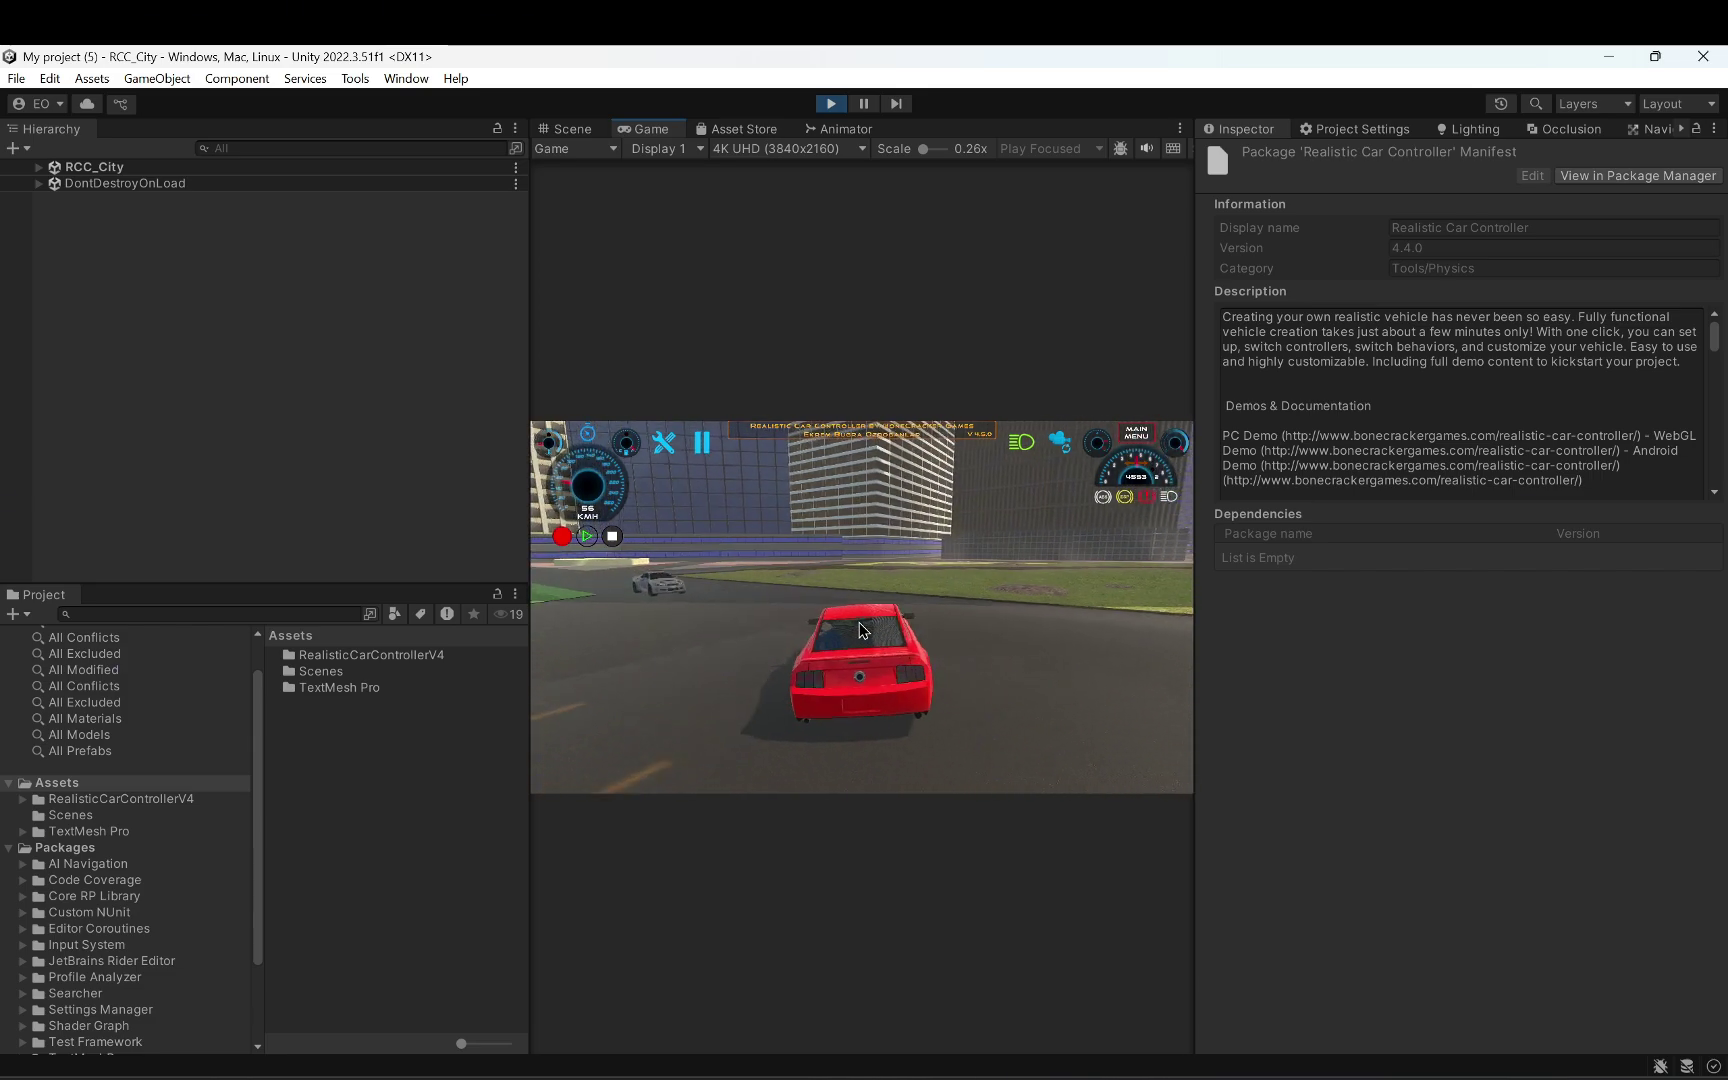
pyautogui.press('w')
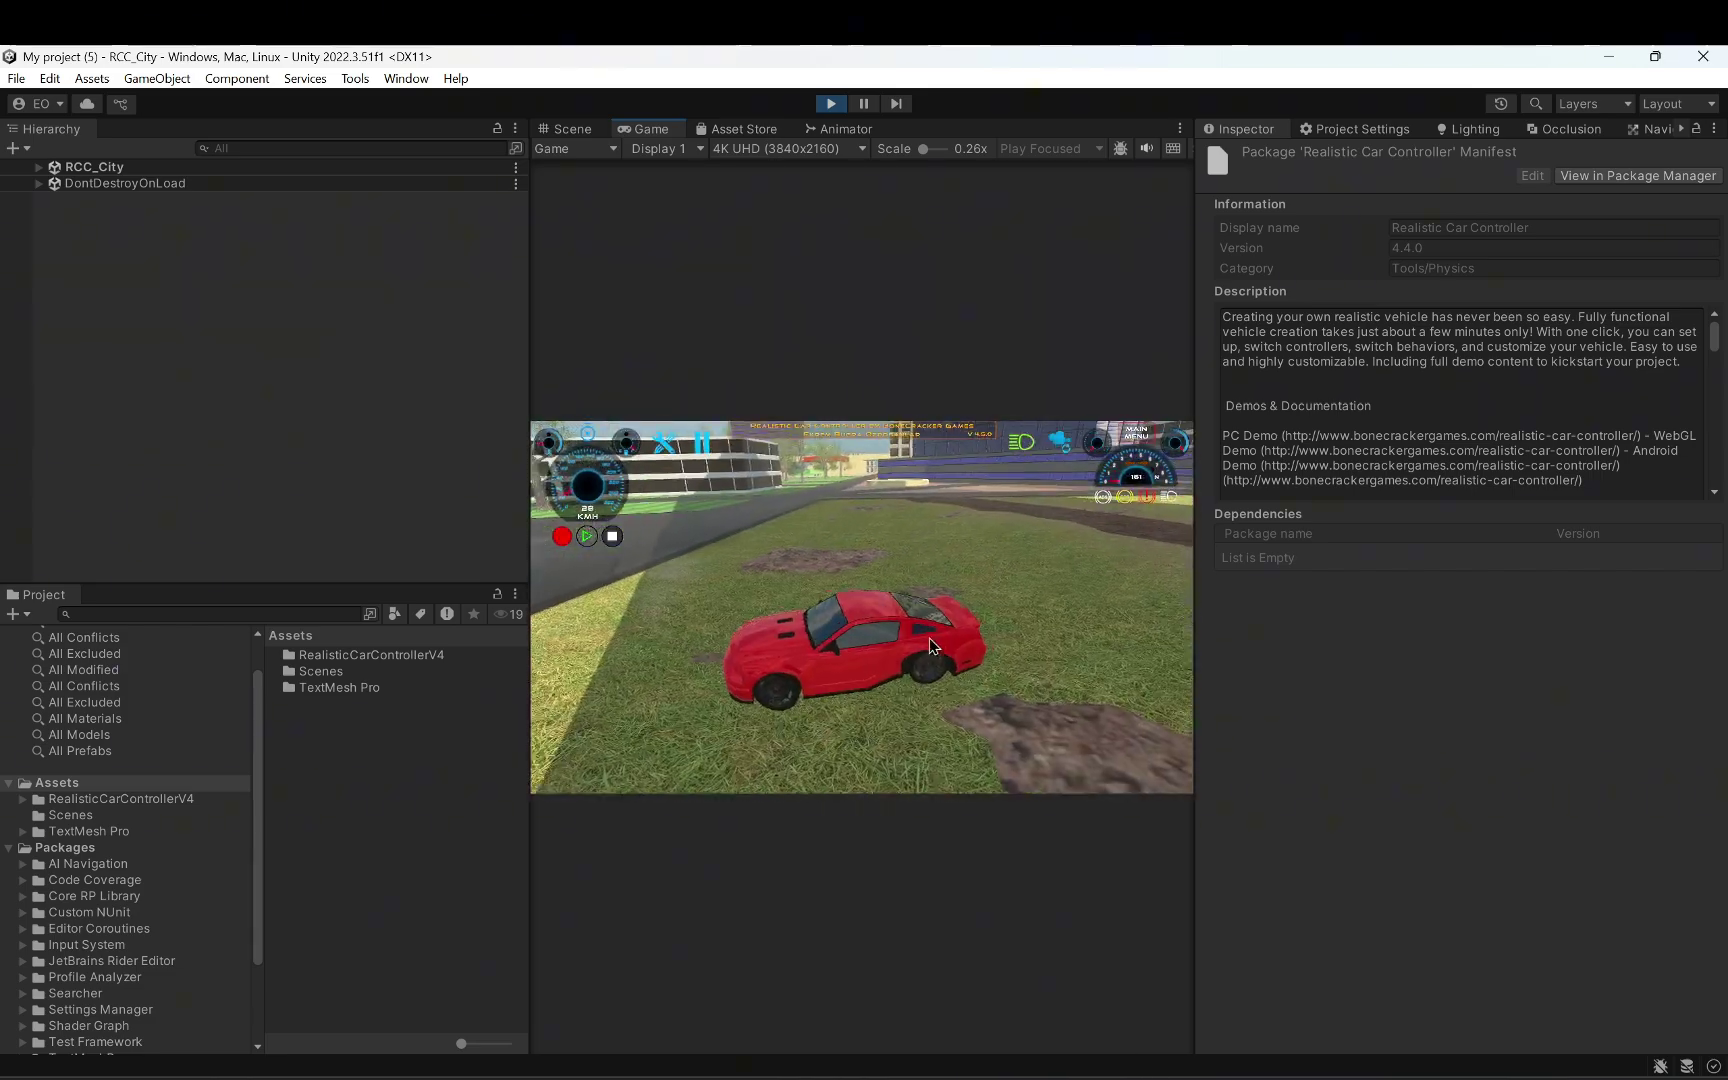
# Step: Try several paint colors on the car in the in-game customization and finish with black
pyautogui.click(670, 446)
pyautogui.click(690, 482)
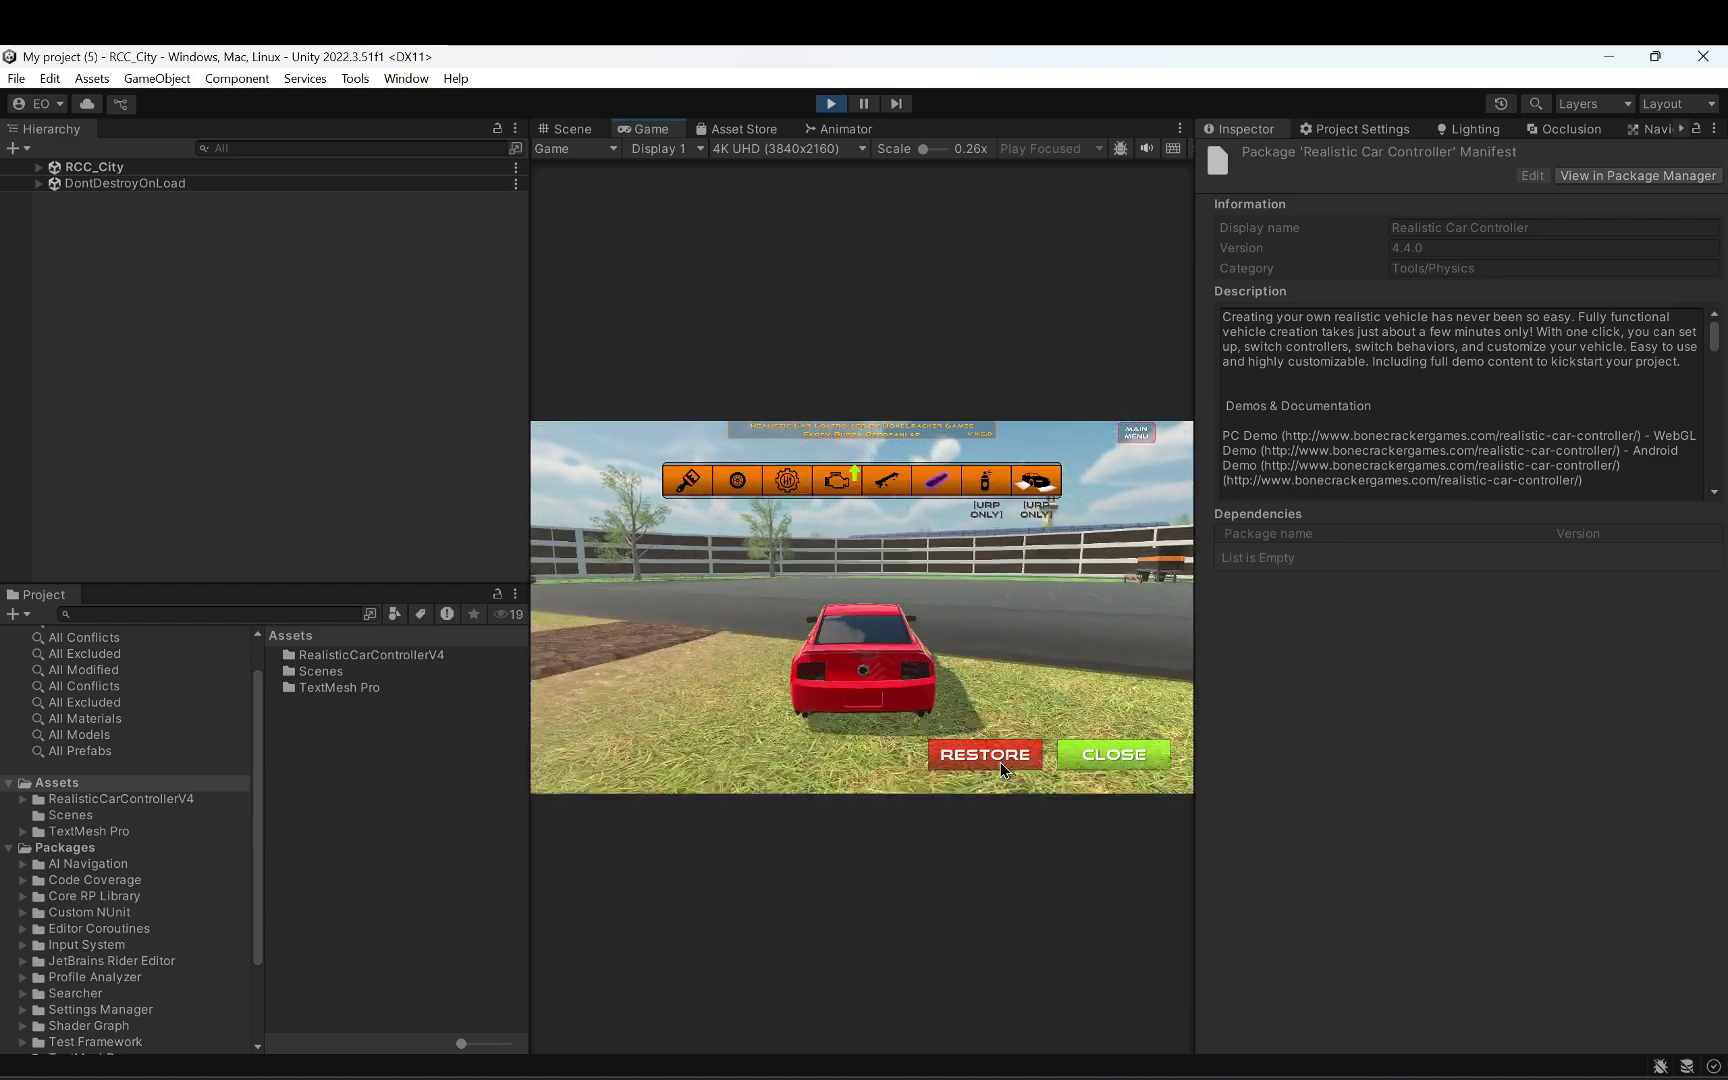
pyautogui.click(658, 521)
pyautogui.click(709, 521)
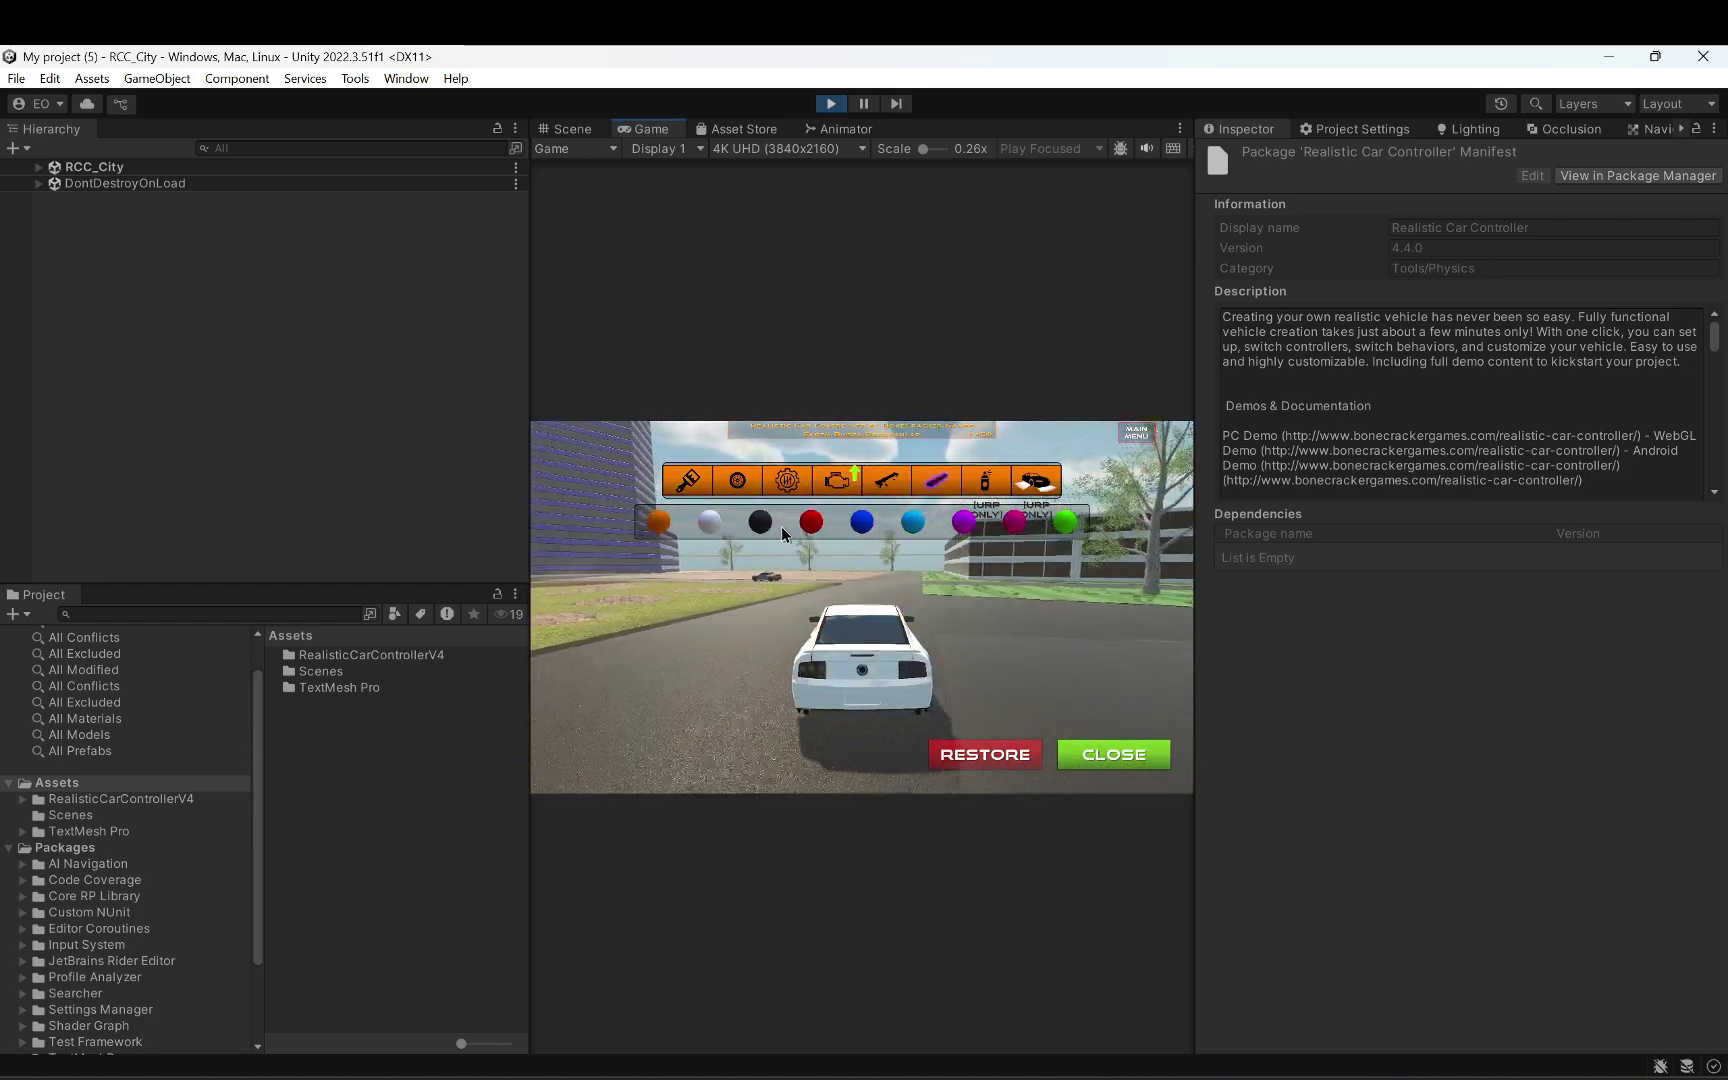
pyautogui.click(760, 521)
pyautogui.click(1108, 754)
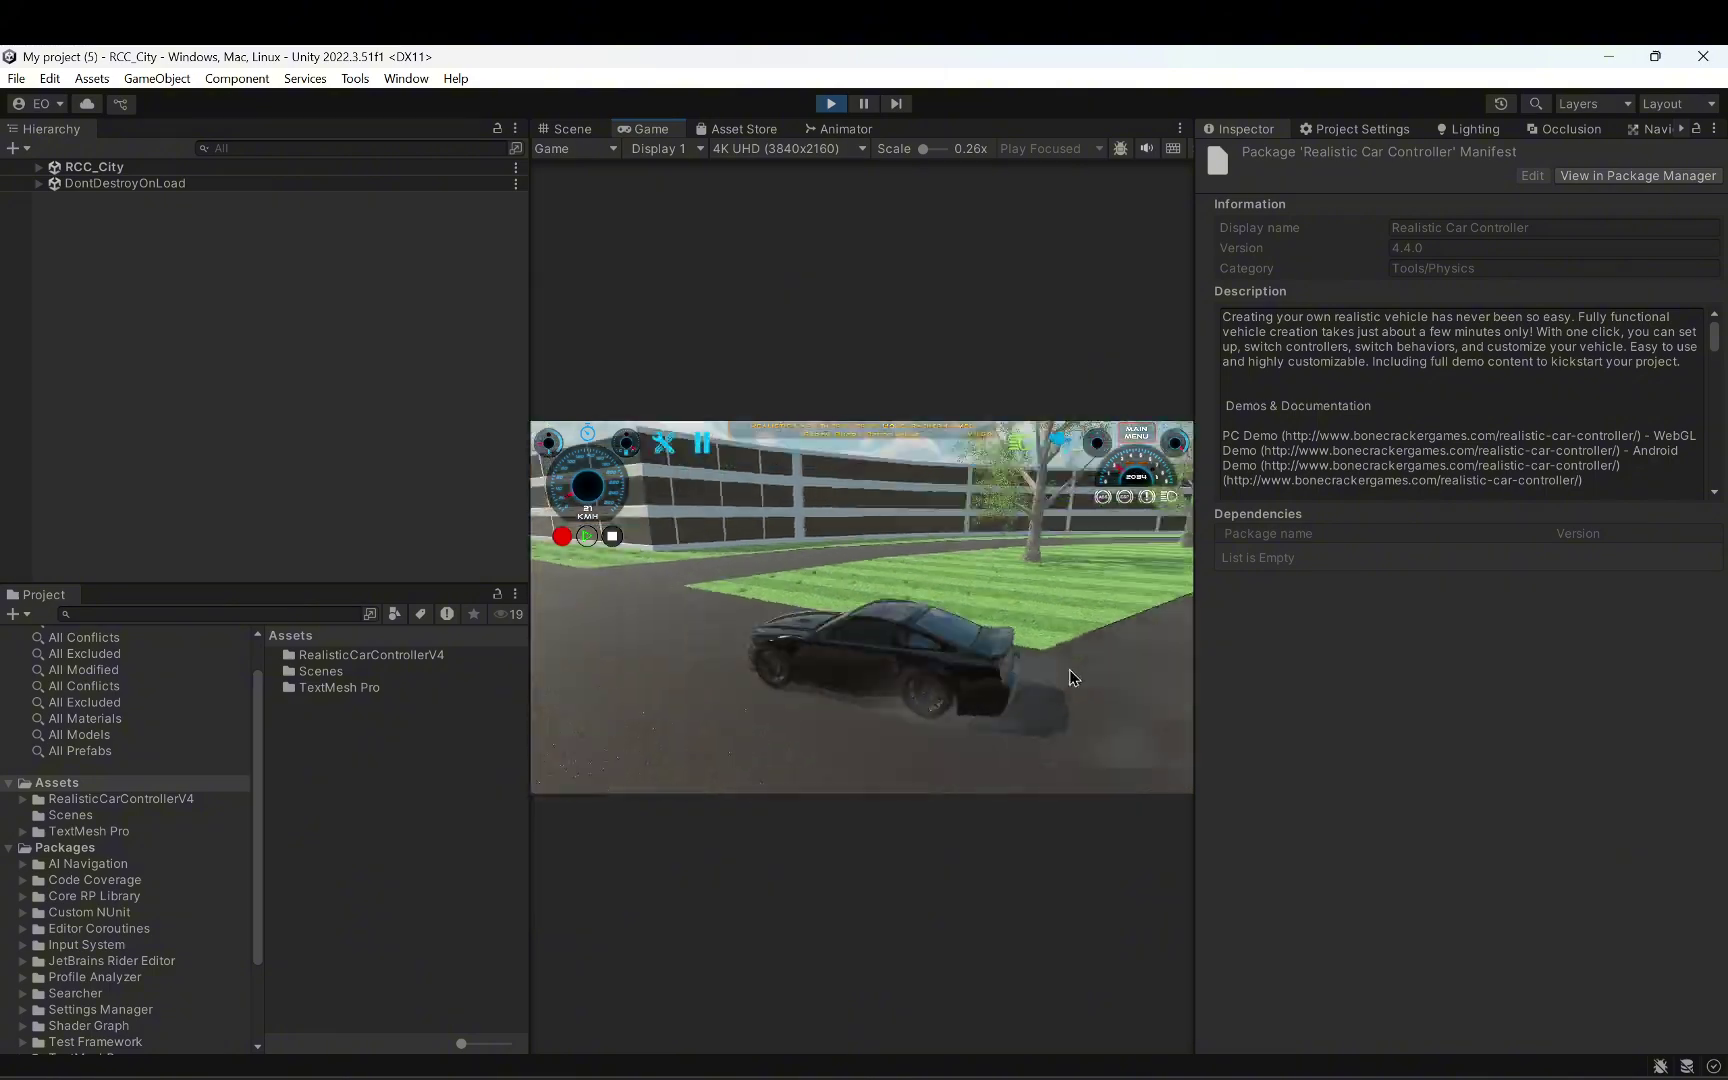
# Step: Spawn a different vehicle from the in-game options, view it from another angle and exit play mode
pyautogui.click(700, 444)
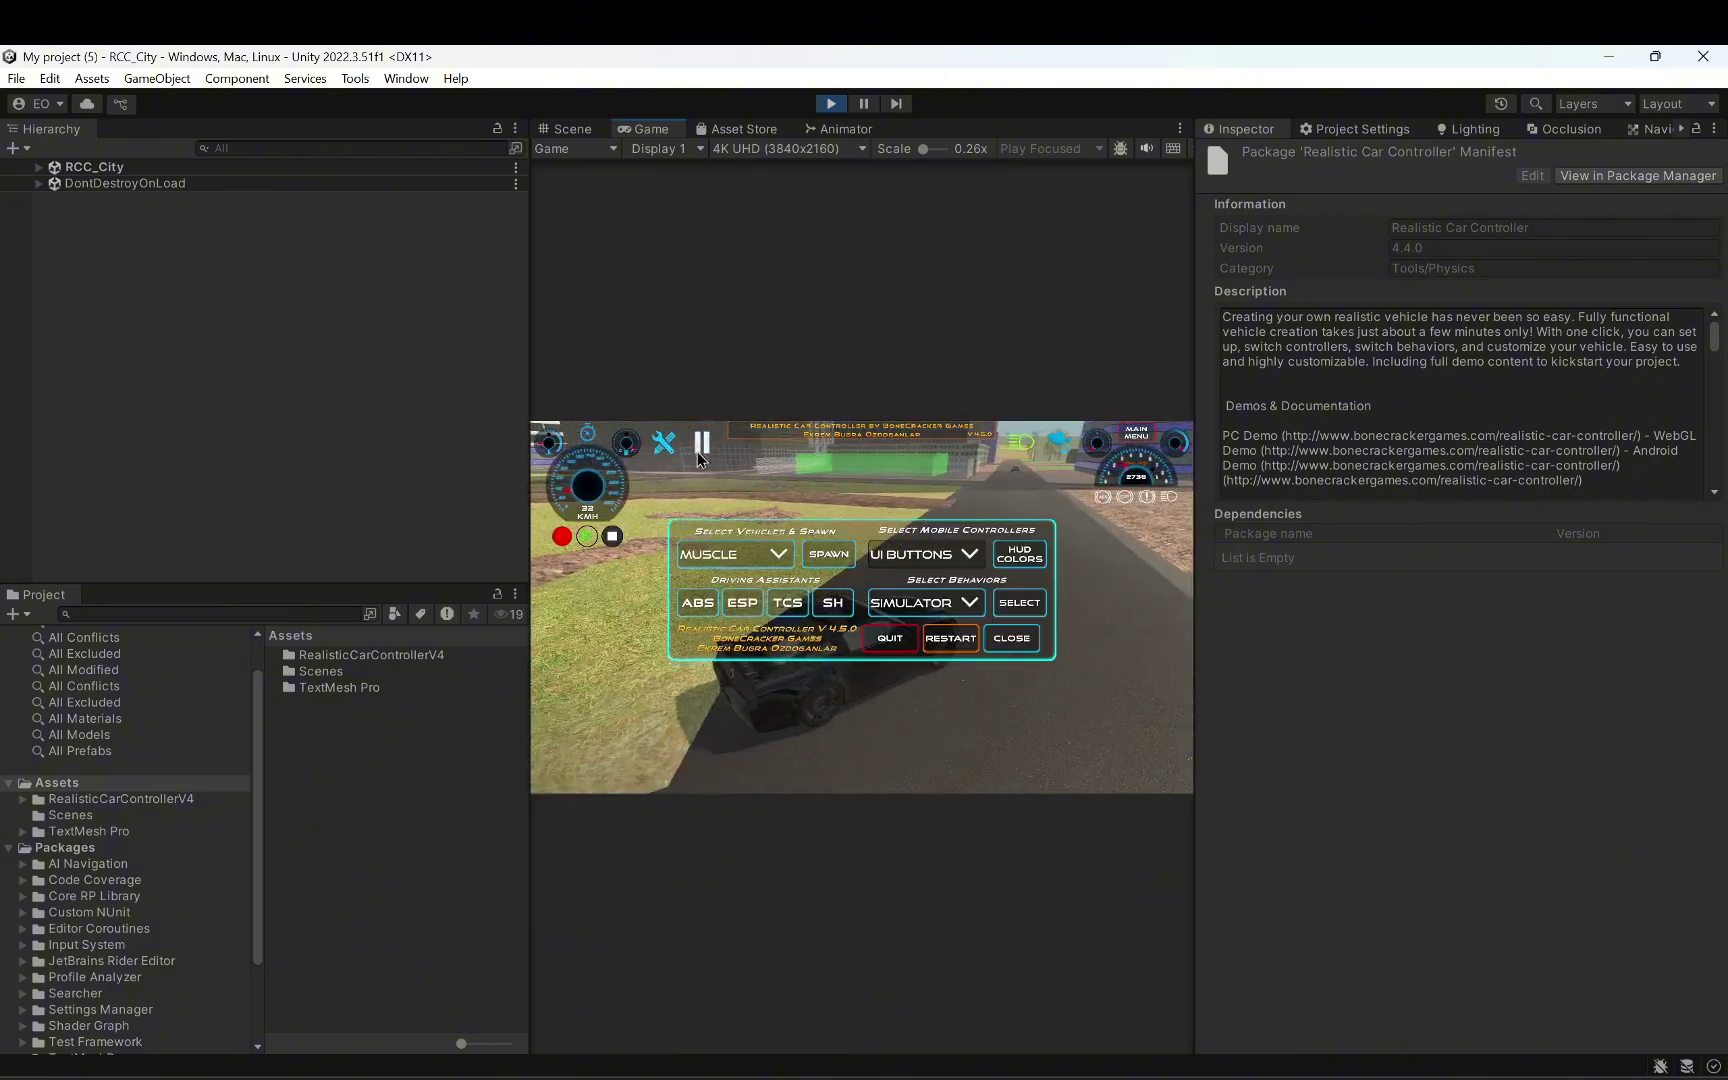
pyautogui.click(725, 554)
pyautogui.click(737, 700)
pyautogui.click(827, 558)
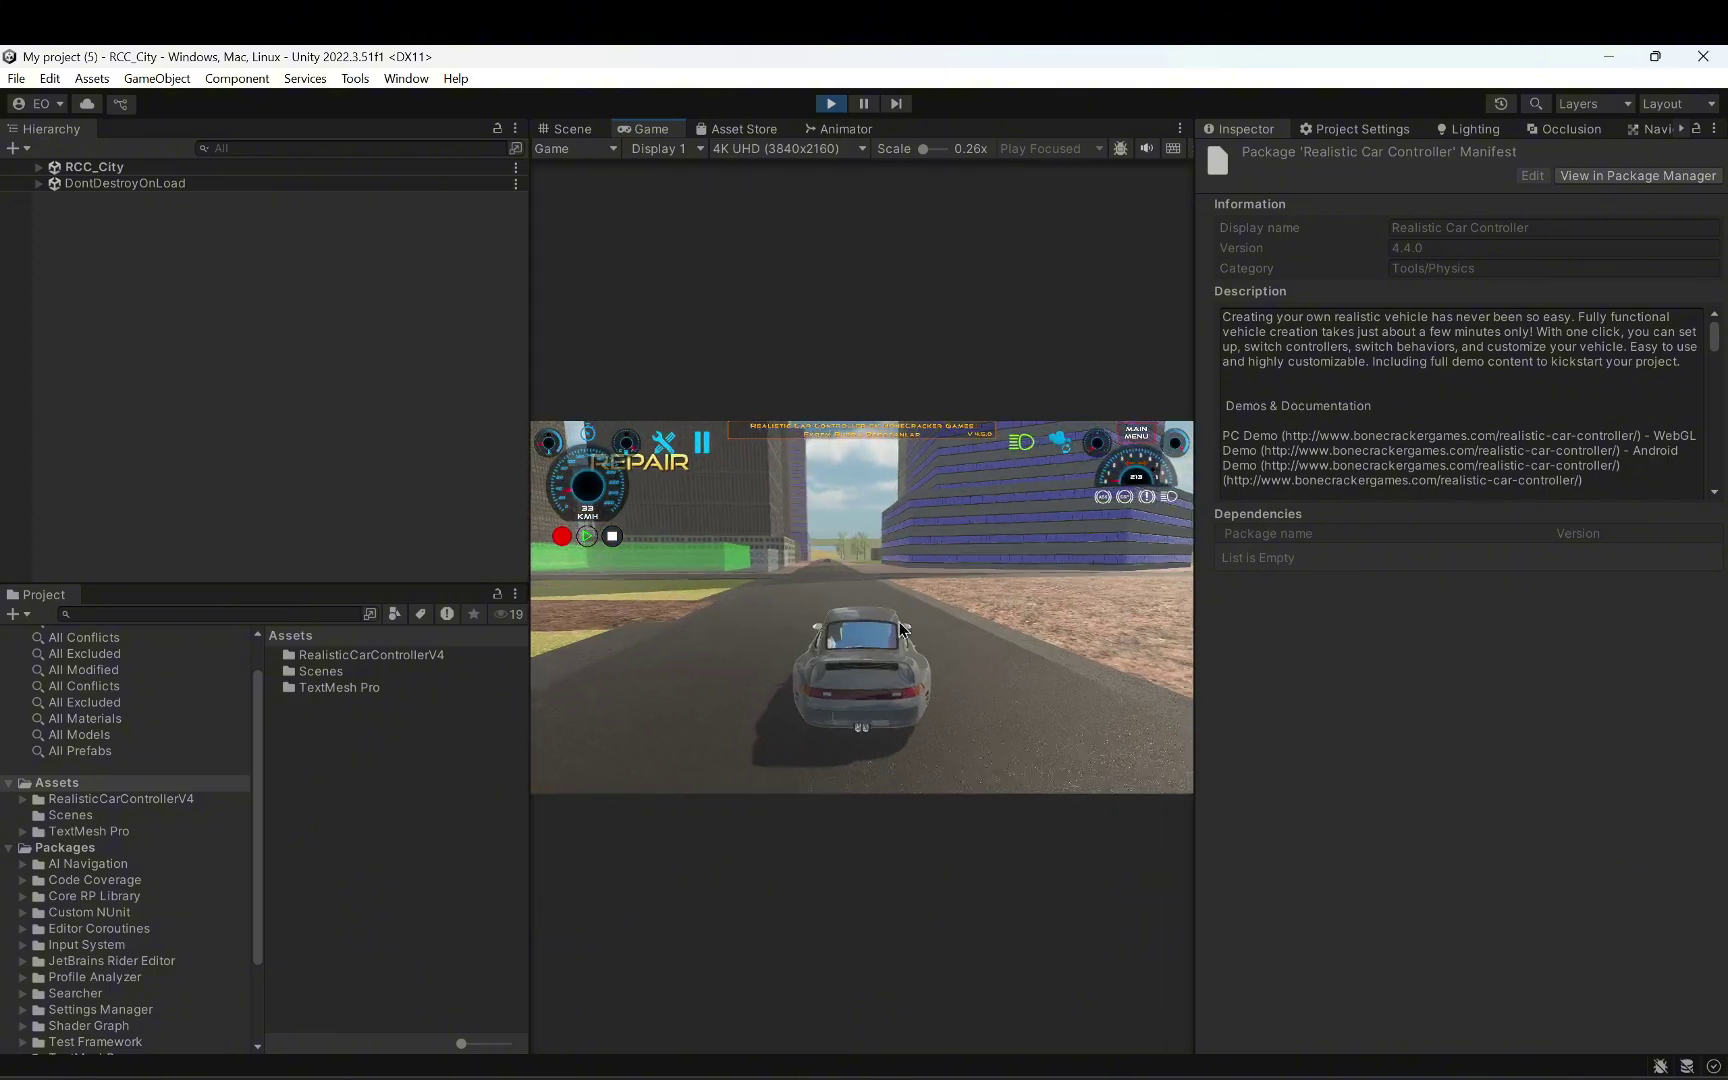
pyautogui.moveTo(860, 643); pyautogui.dragTo(765, 629)
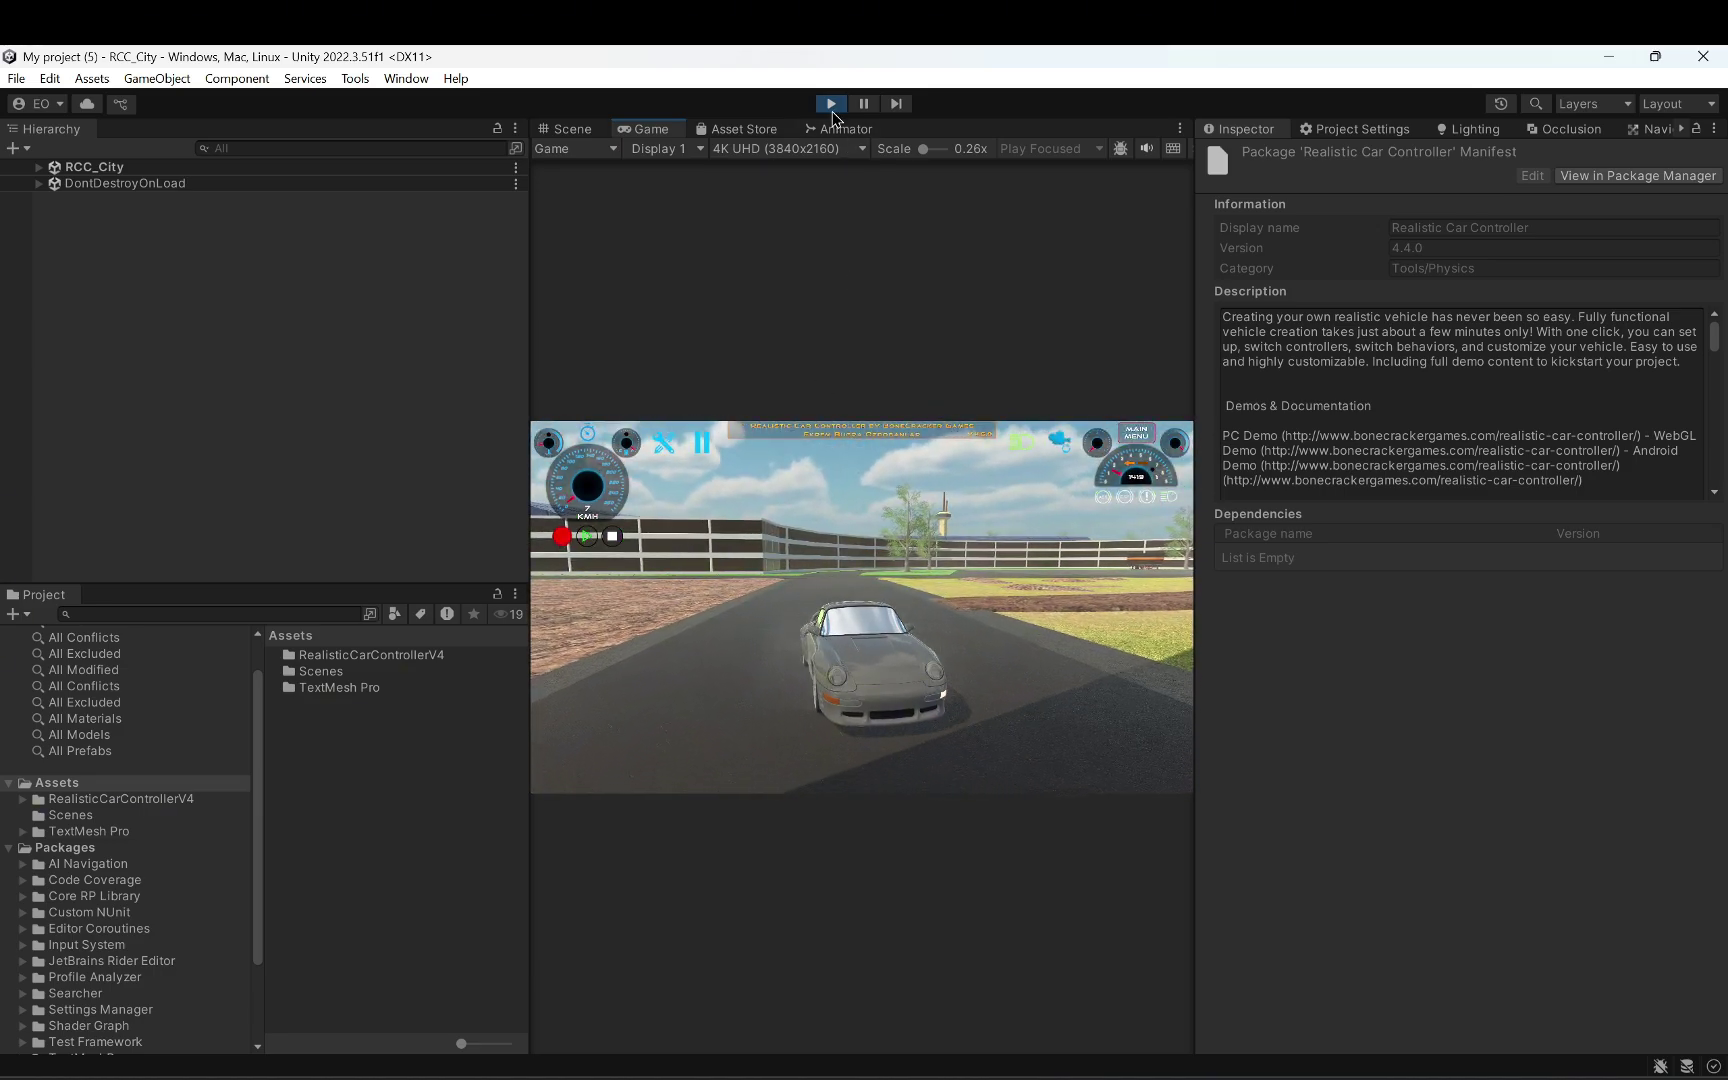
pyautogui.click(831, 103)
# Step: Open the RCC Settings, widen the Inspector and look through all of the shared settings sections
pyautogui.click(355, 78)
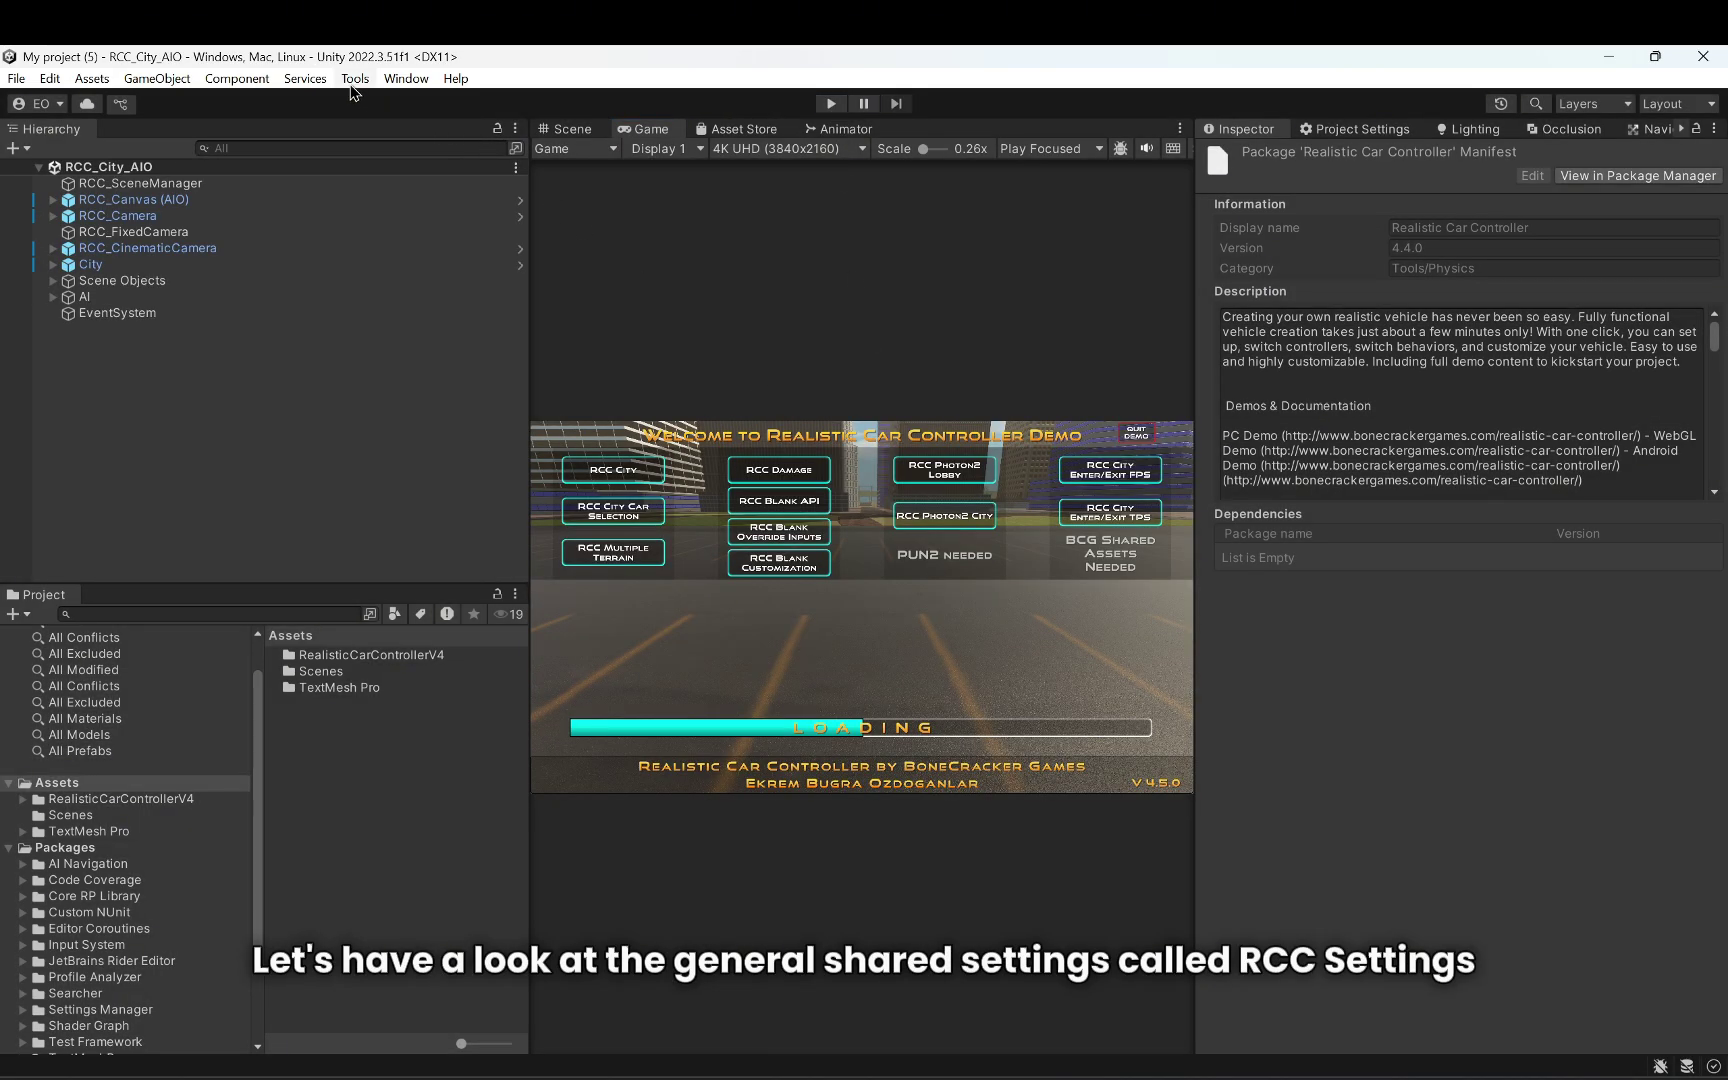
pyautogui.moveTo(425, 101)
pyautogui.moveTo(622, 101)
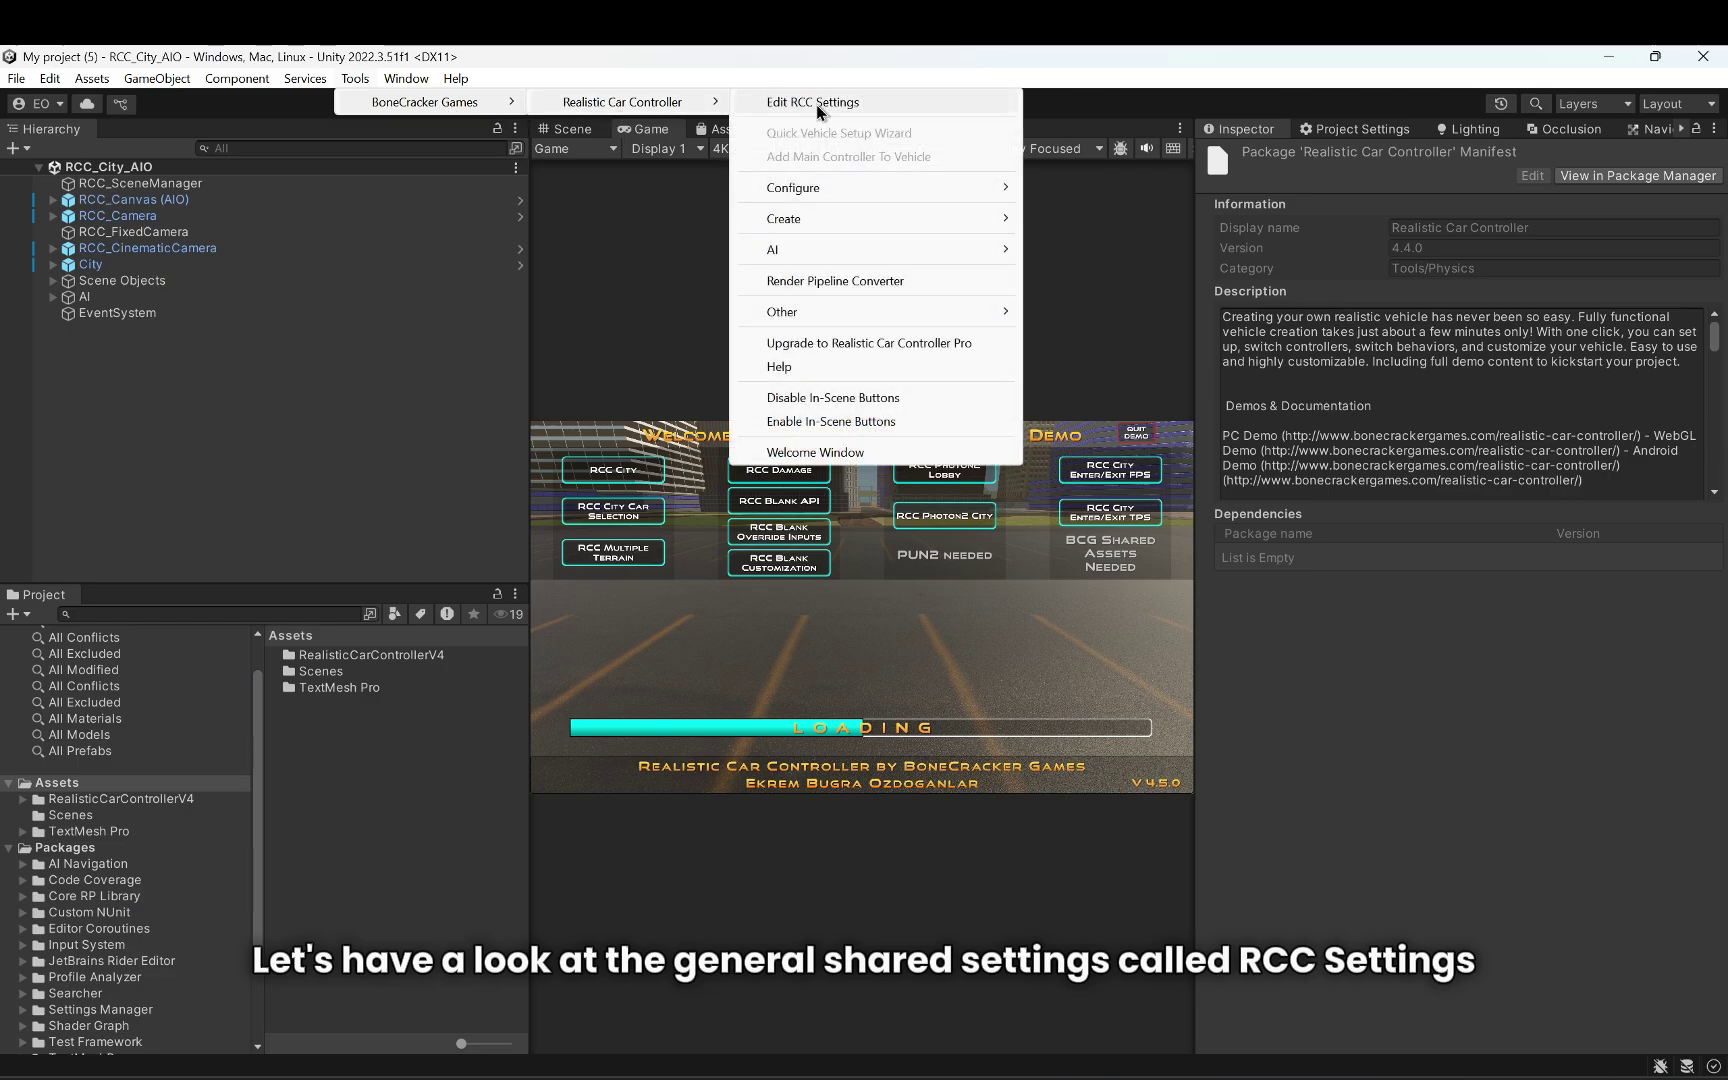
pyautogui.click(814, 103)
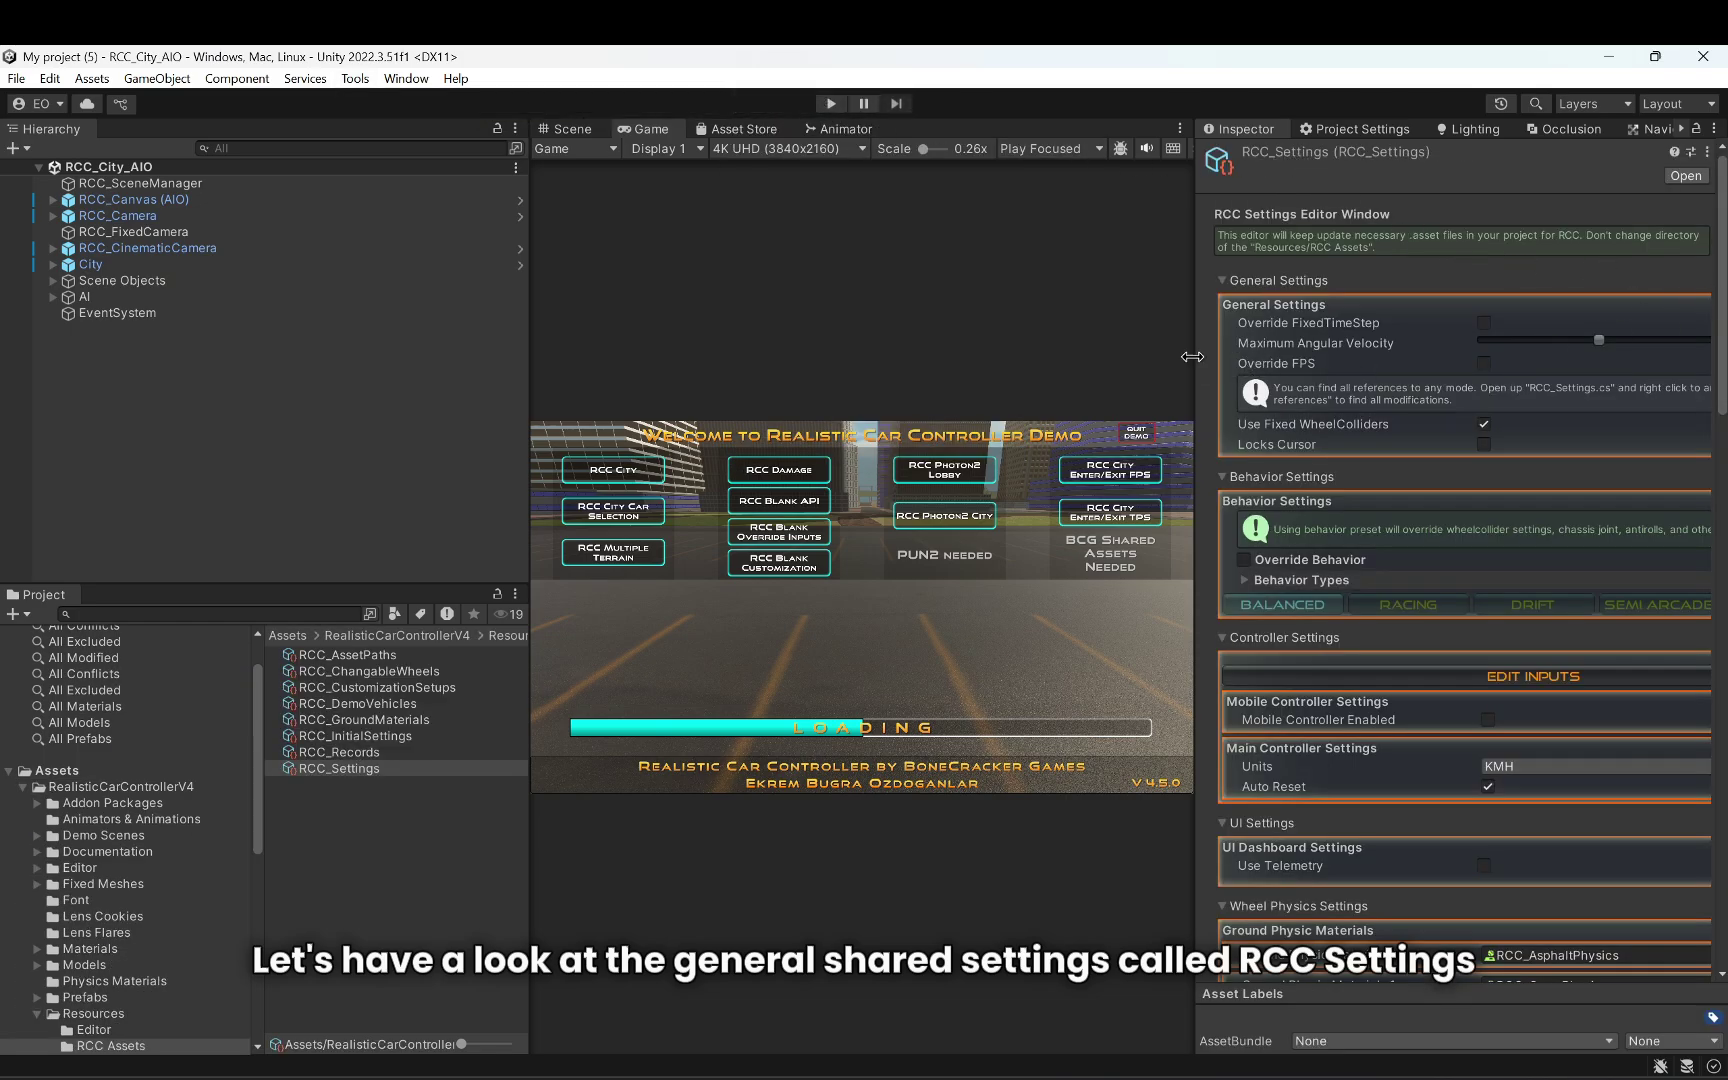
pyautogui.moveTo(1192, 357); pyautogui.dragTo(918, 357)
pyautogui.scroll(-5, 1300, 500)
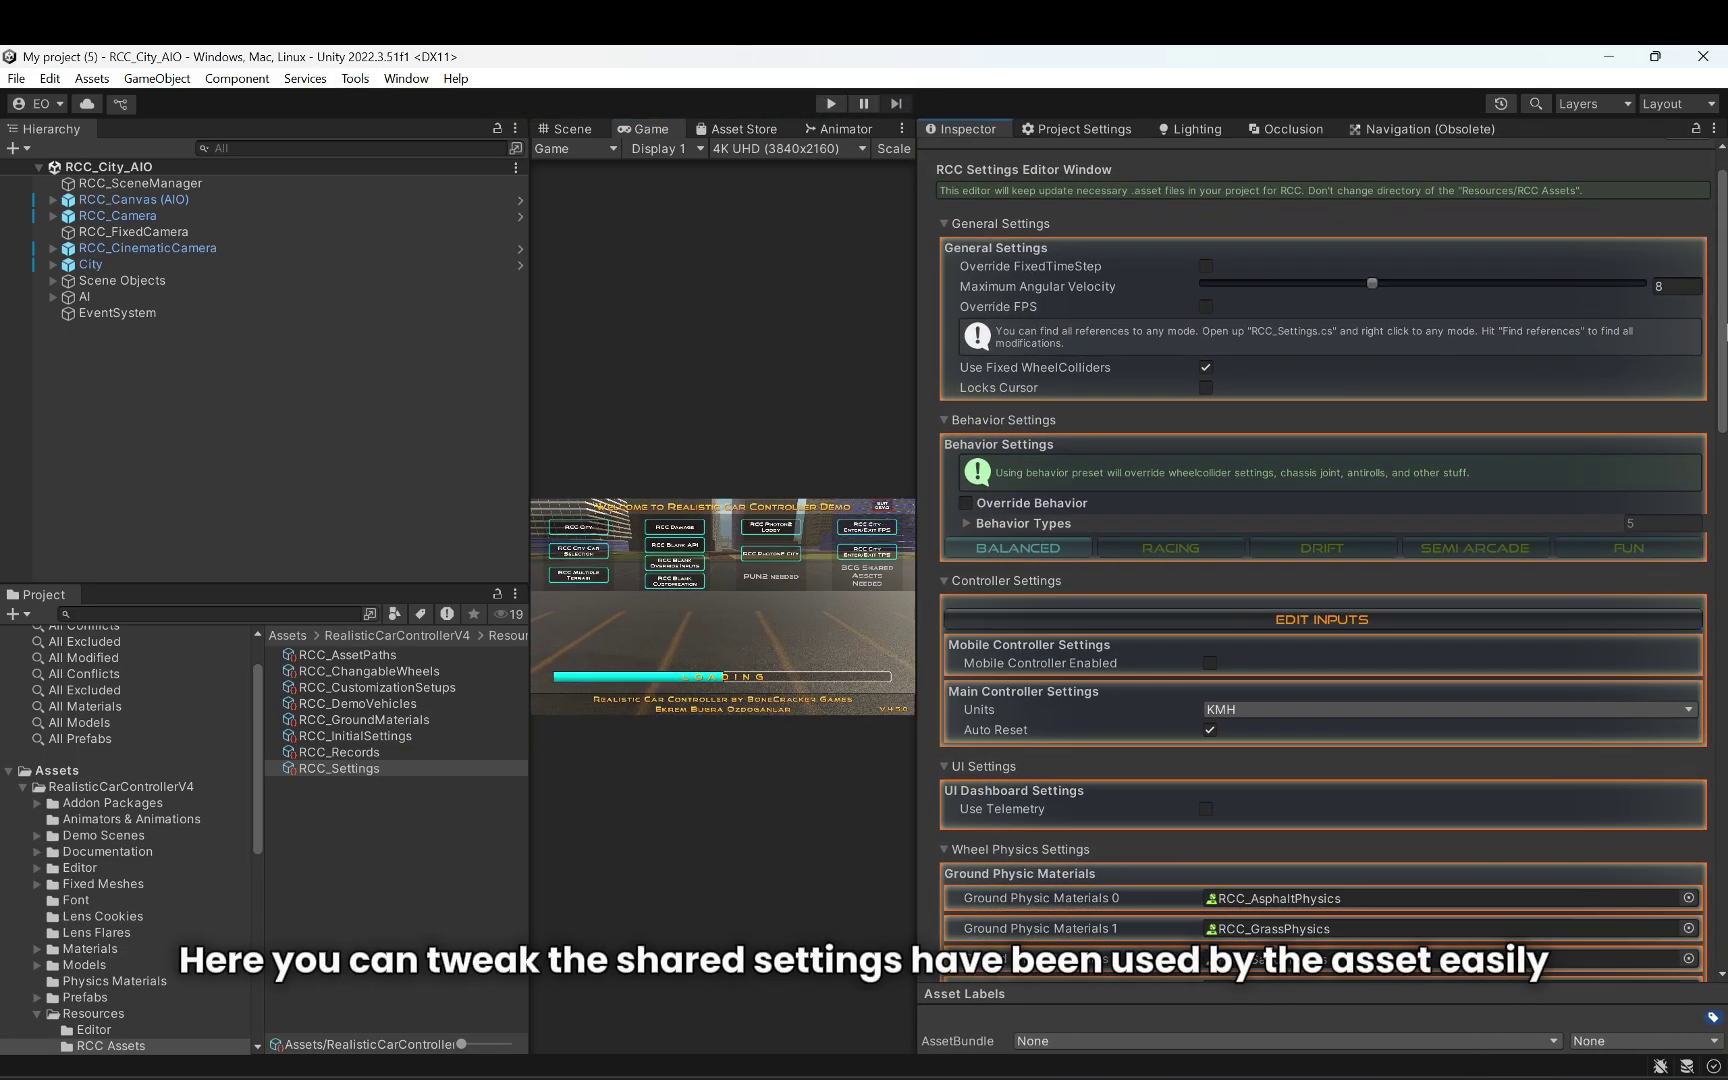
pyautogui.scroll(-20, 1322, 560)
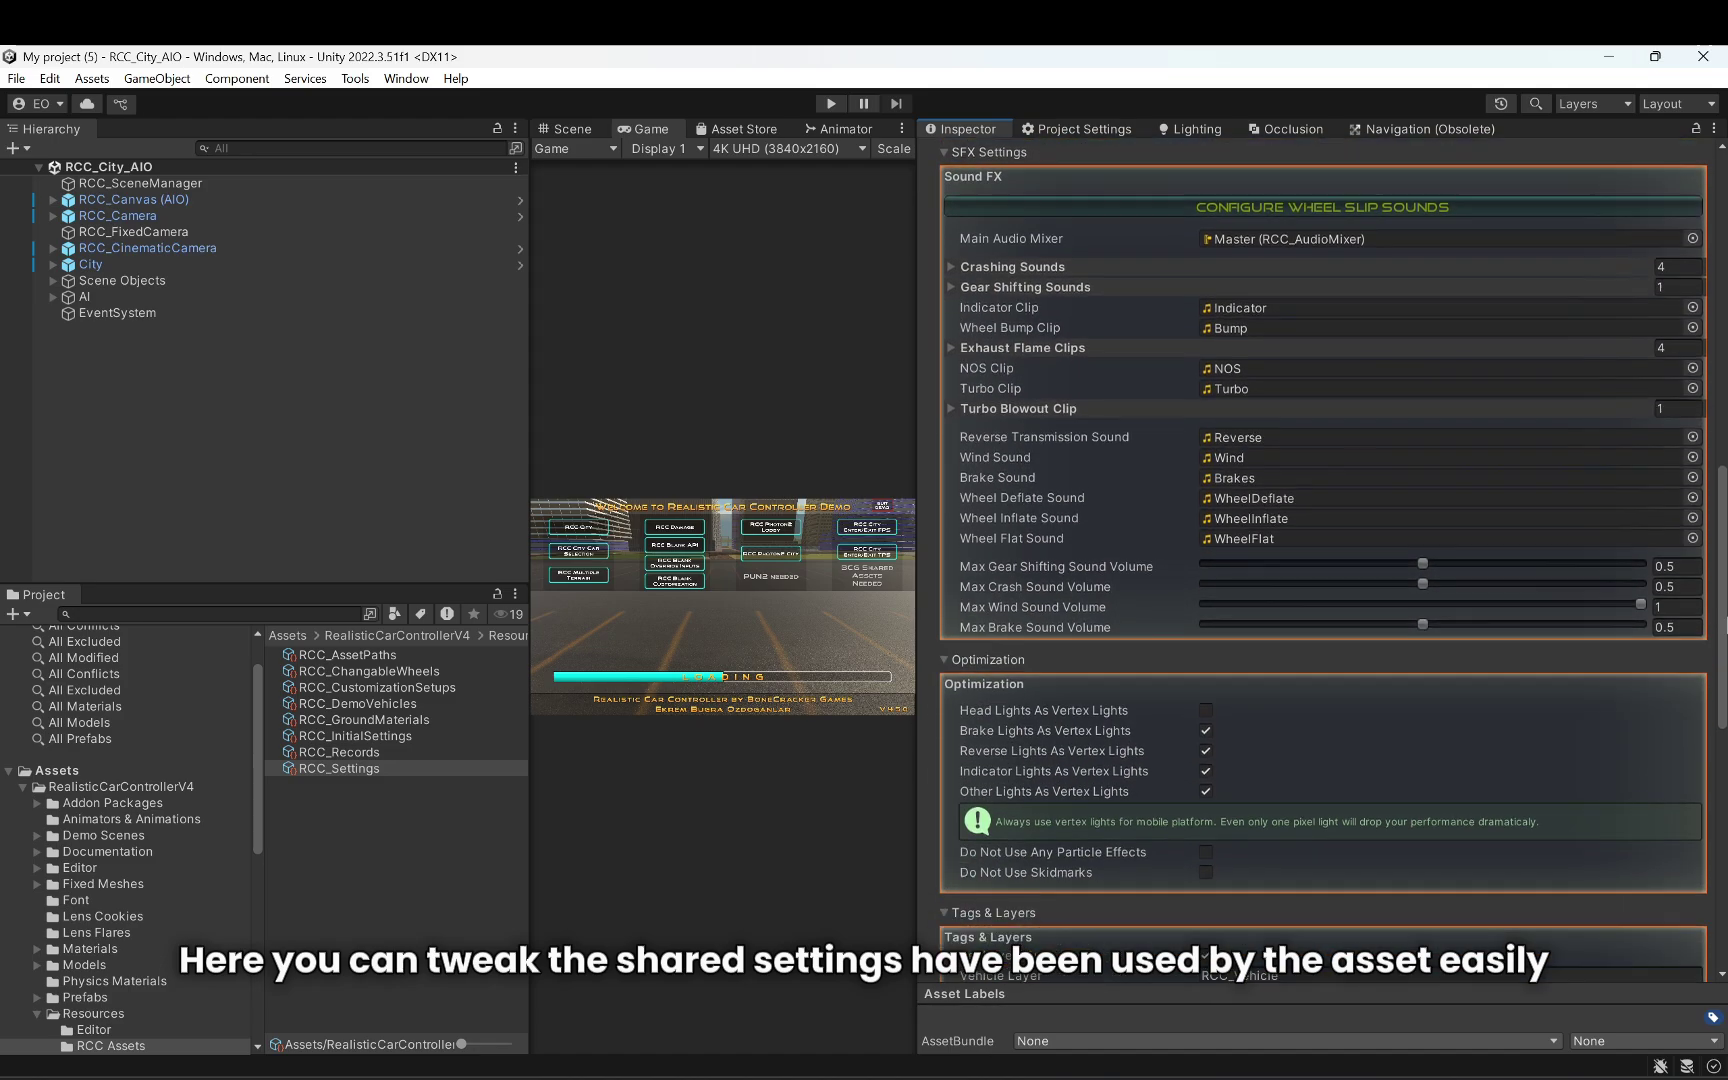
pyautogui.scroll(-3, 1322, 560)
pyautogui.scroll(20, 1322, 560)
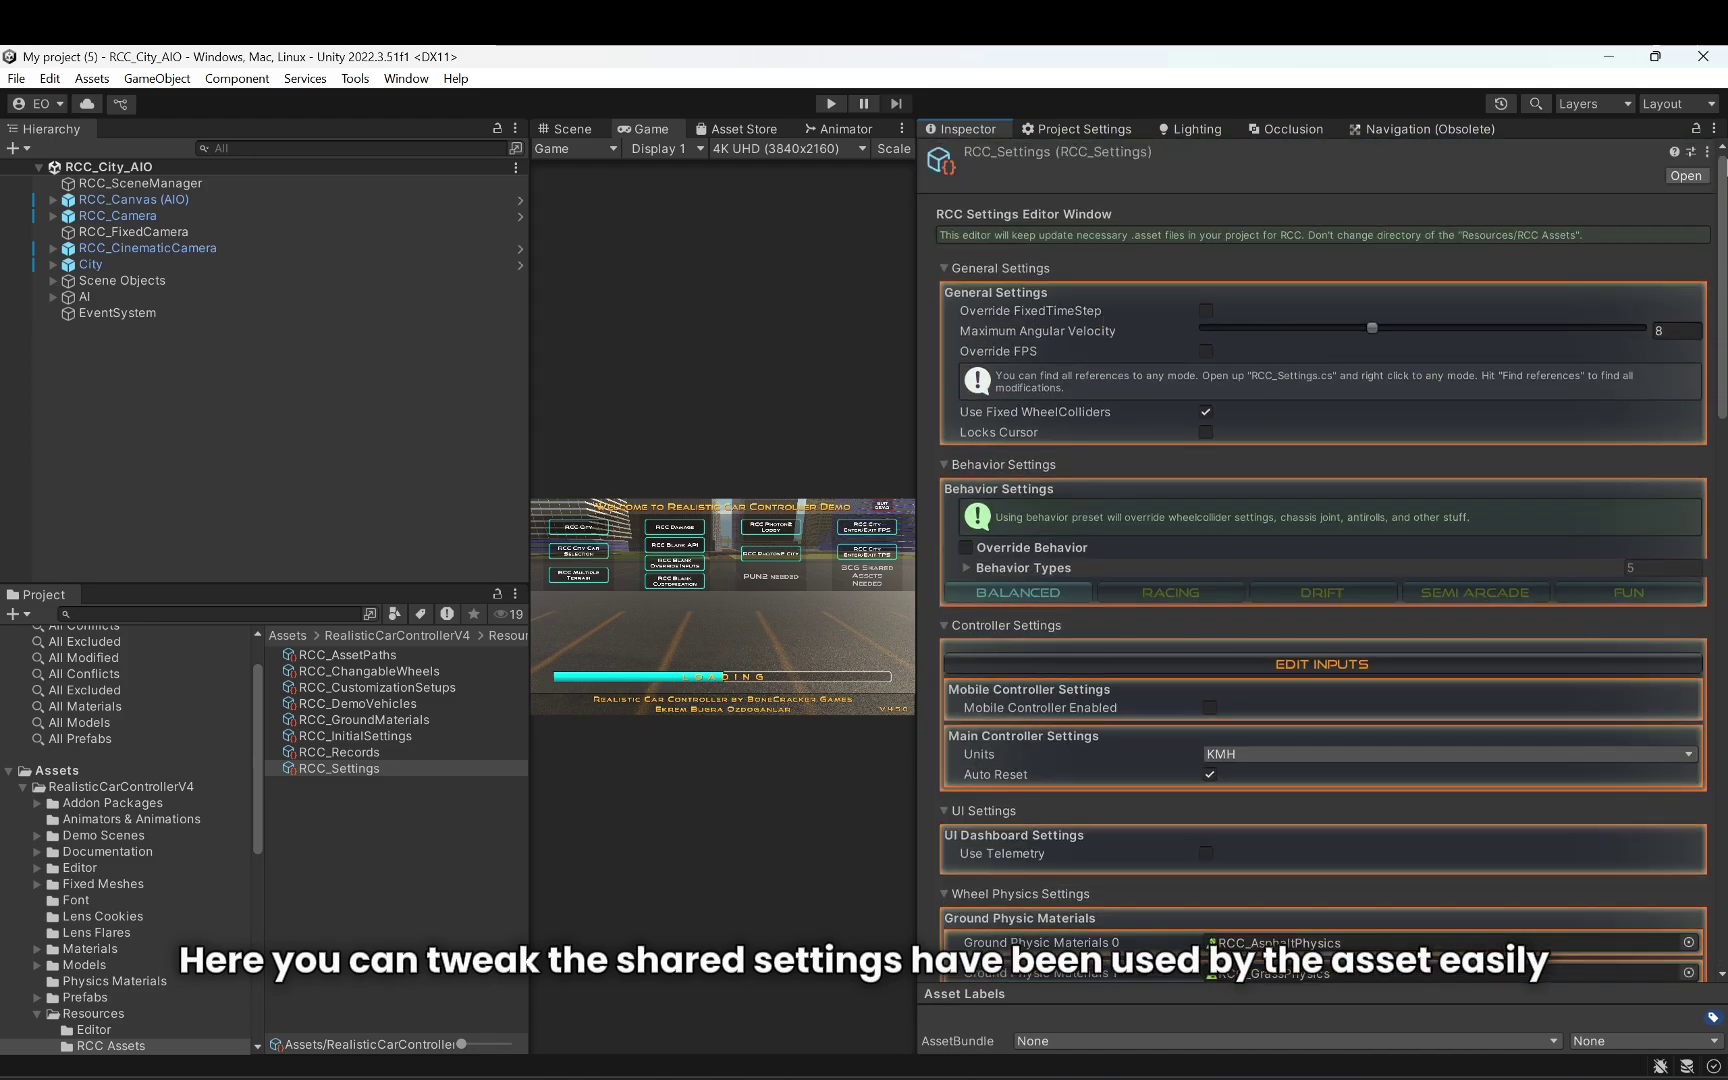
# Step: Enable Override Behavior in the RCC Settings and try the behavior presets in turn, ending on Fun
pyautogui.moveTo(914, 521); pyautogui.dragTo(990, 575)
pyautogui.click(1196, 560)
pyautogui.click(1207, 595)
pyautogui.click(1323, 596)
pyautogui.click(1484, 602)
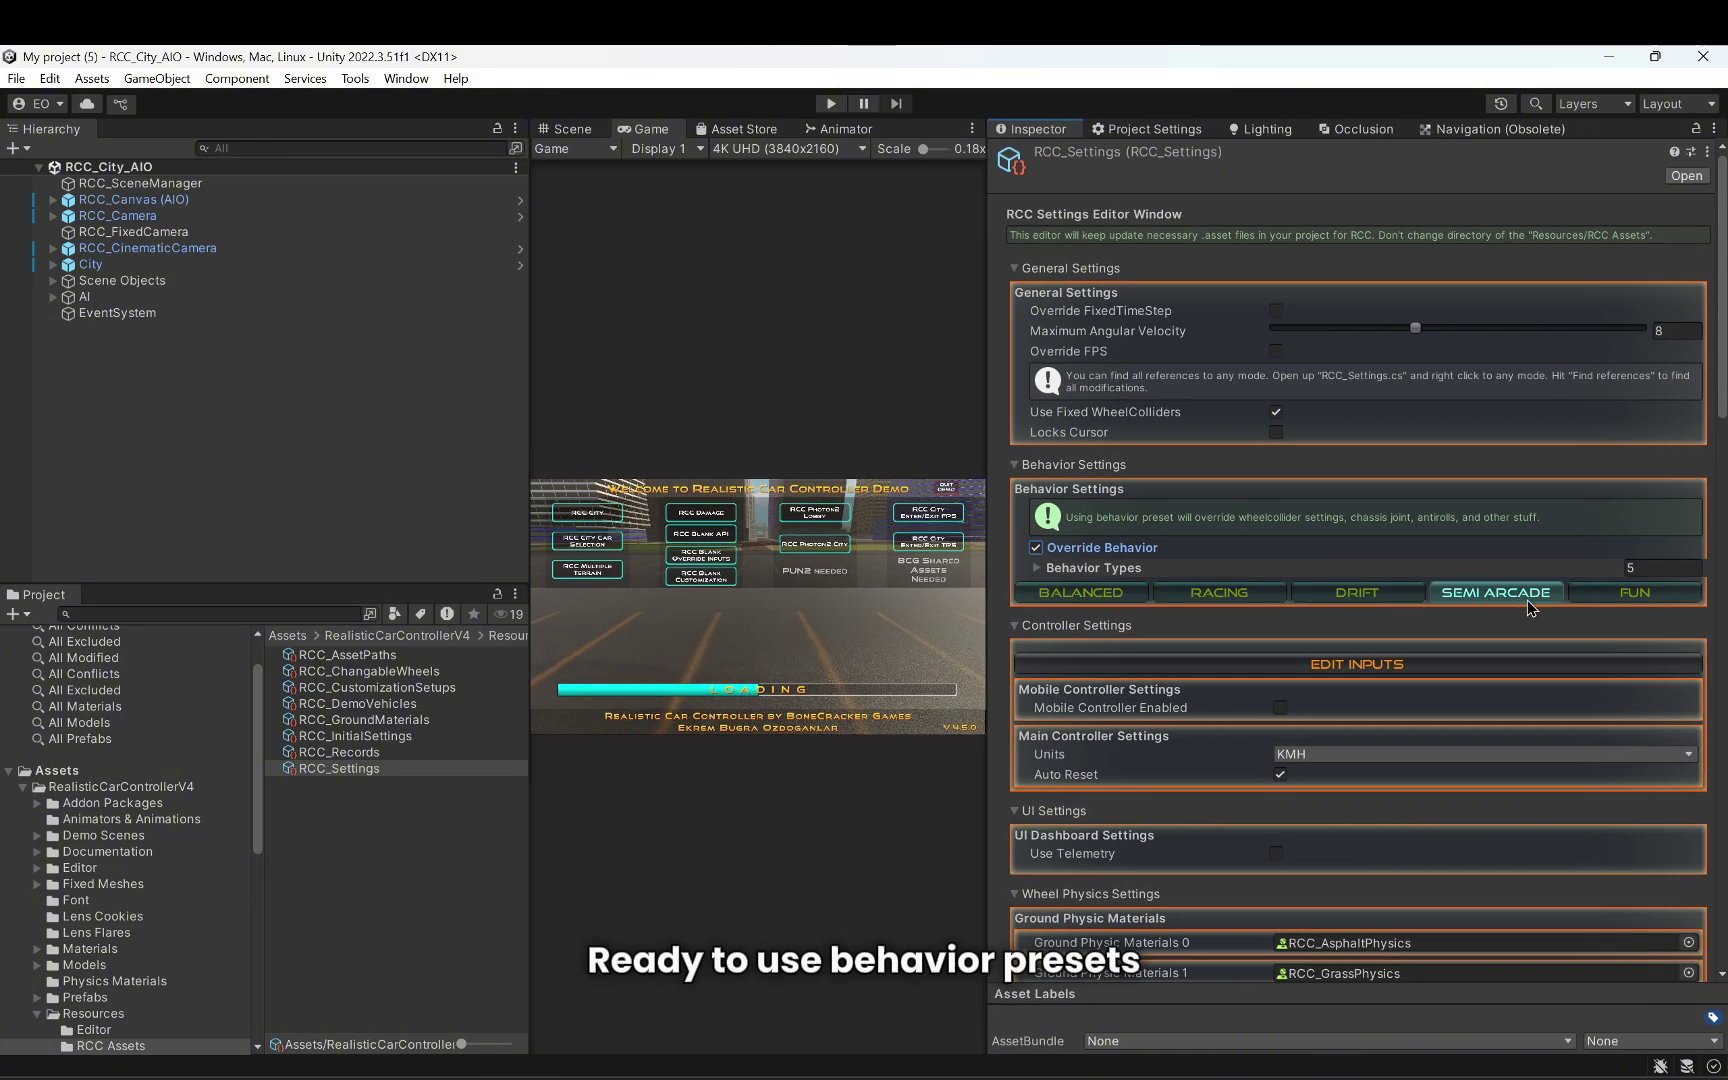
pyautogui.click(1630, 598)
# Step: Review the Drift parameters in the behavior types and disable Override Behavior
pyautogui.click(1297, 567)
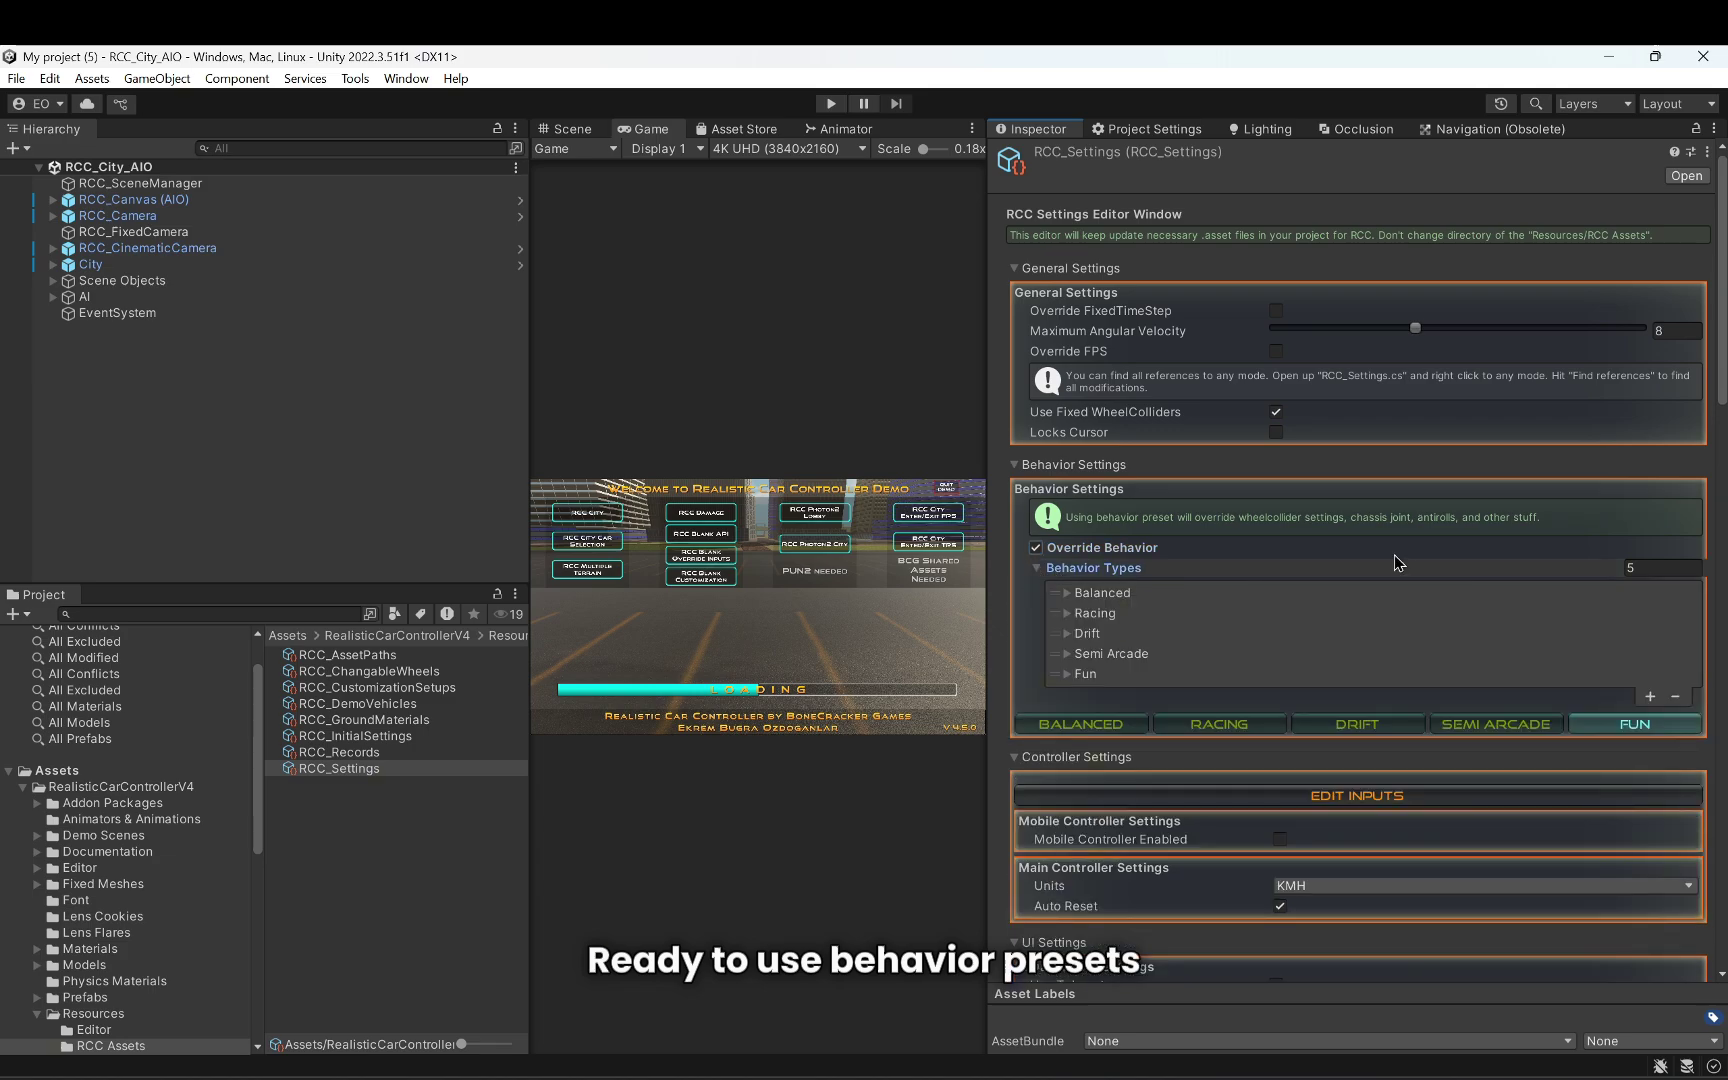
pyautogui.click(1066, 634)
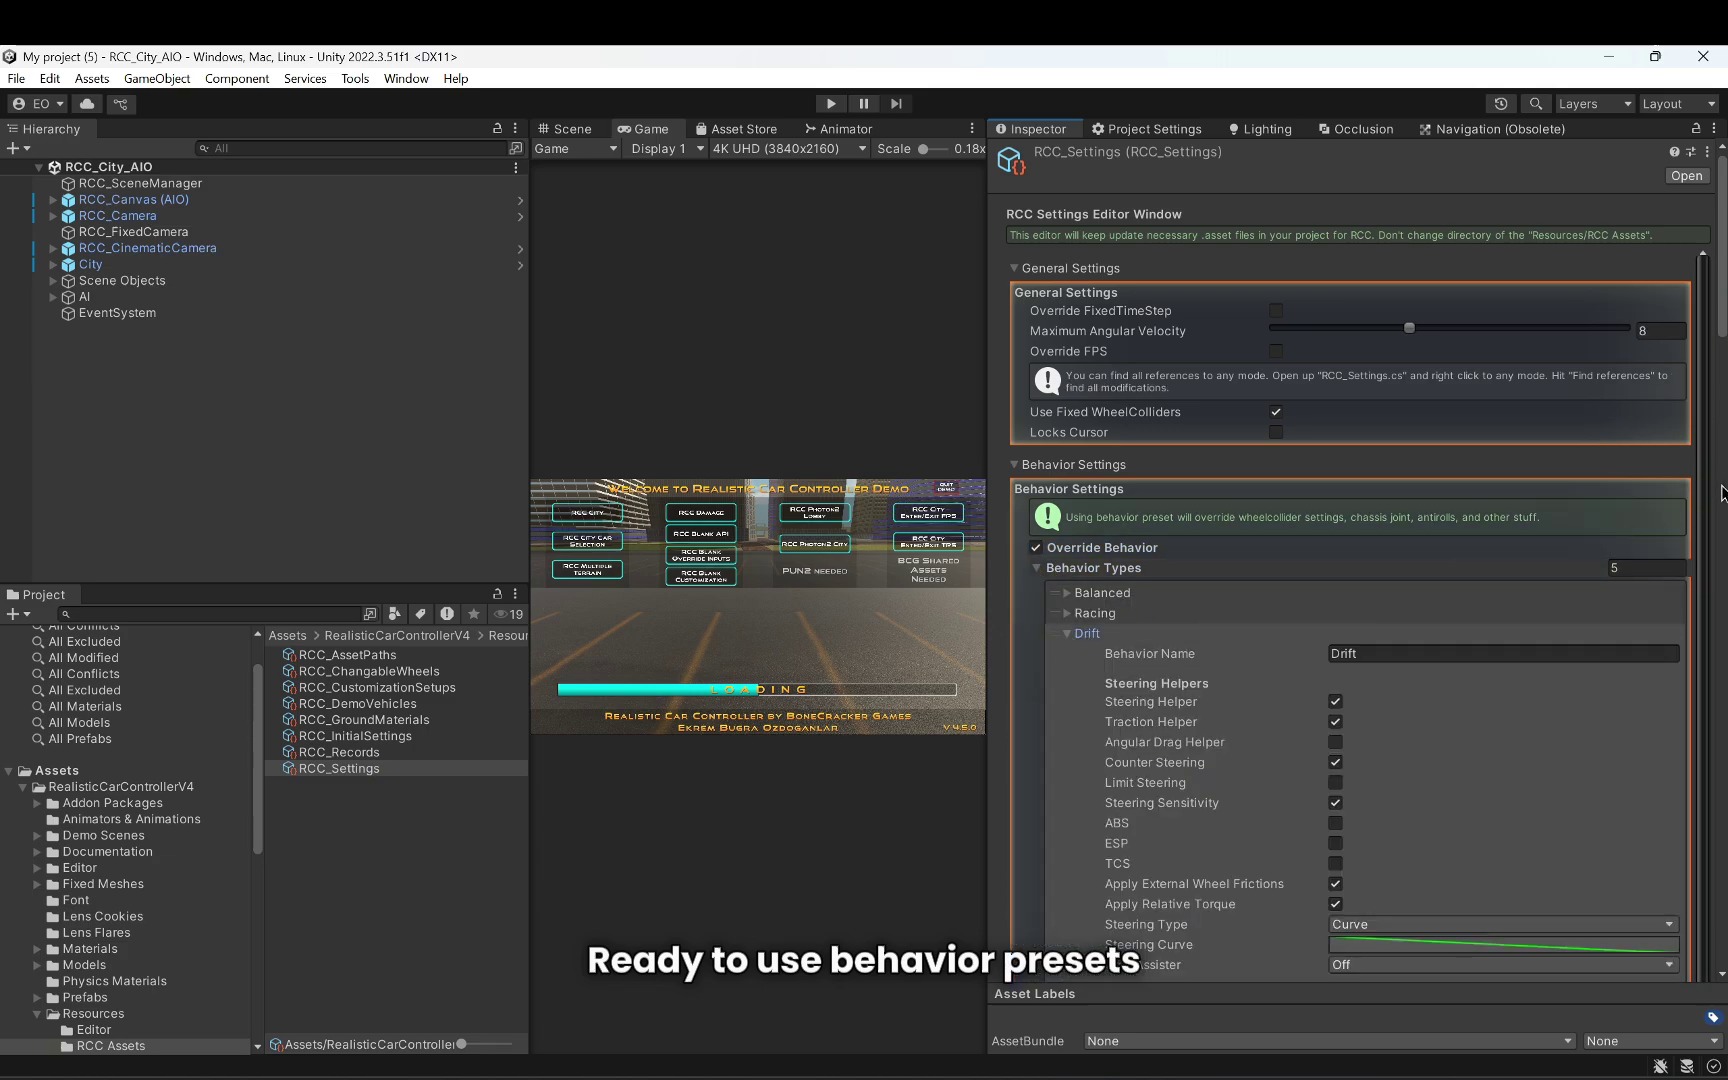
pyautogui.moveTo(1722, 328)
pyautogui.mouseDown()
pyautogui.moveTo(1723, 490)
pyautogui.moveTo(1722, 340)
pyautogui.mouseUp()
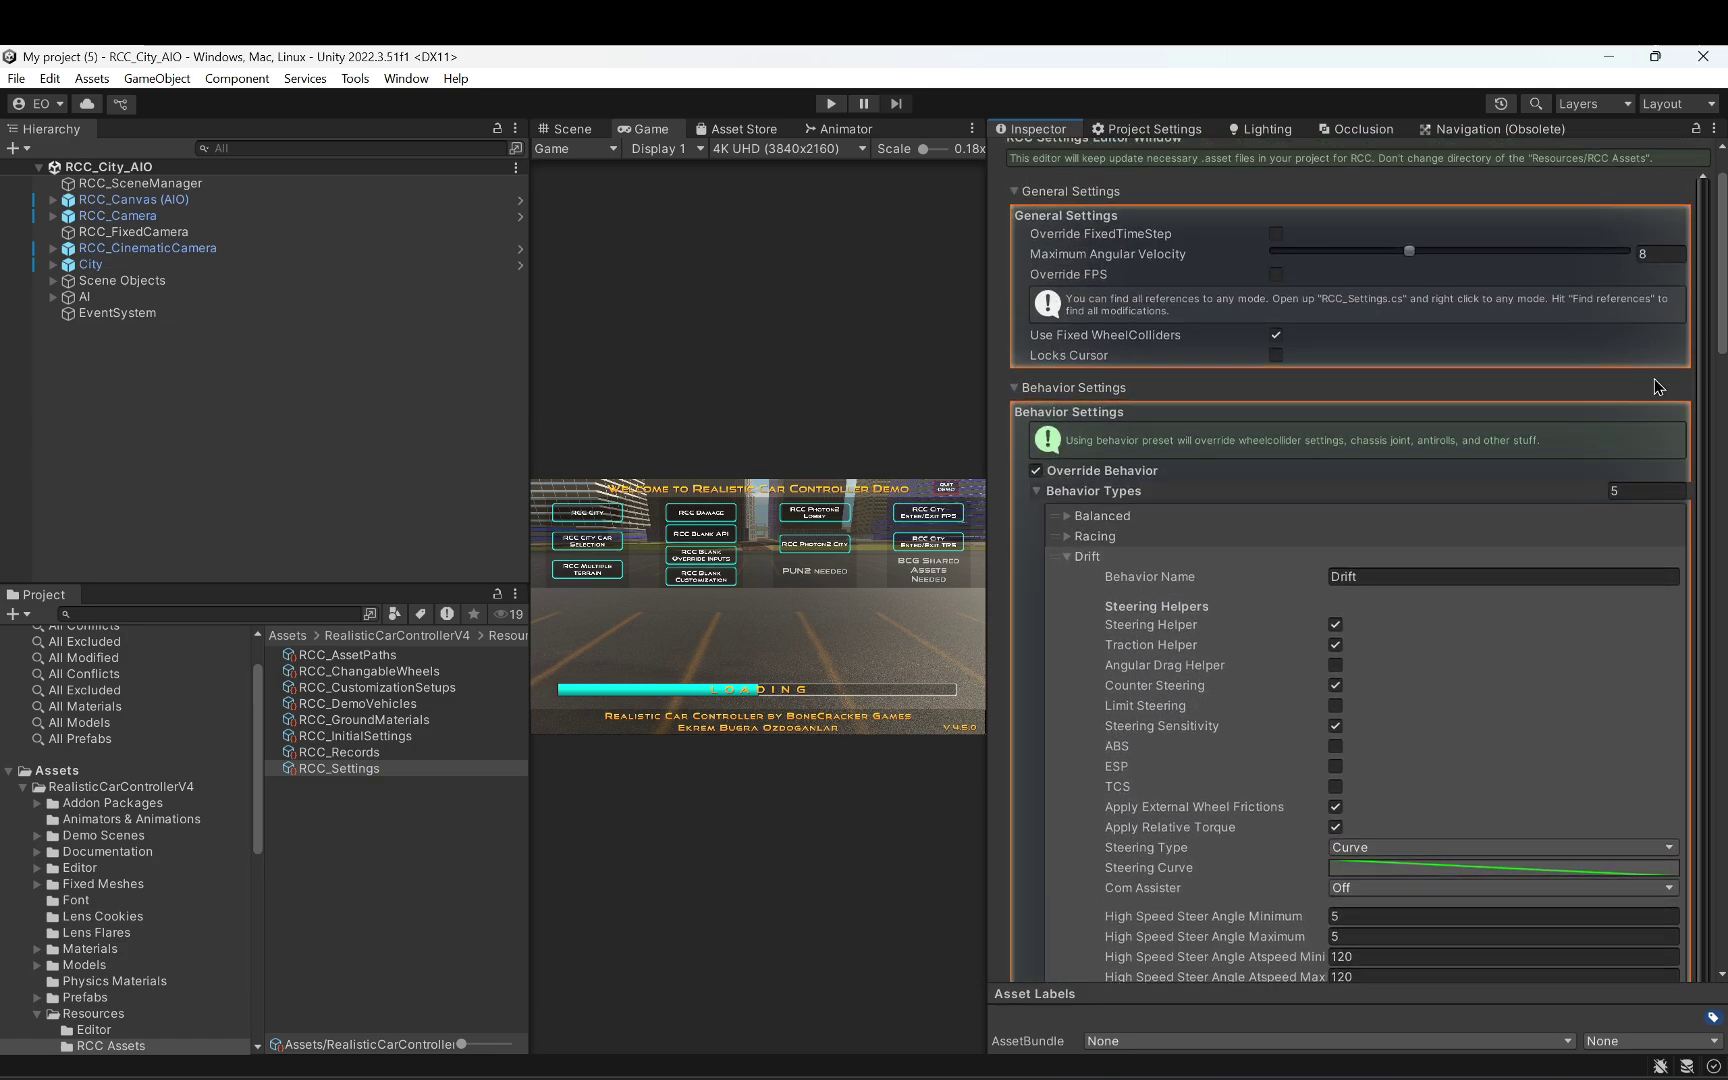
pyautogui.click(1069, 558)
pyautogui.click(1036, 471)
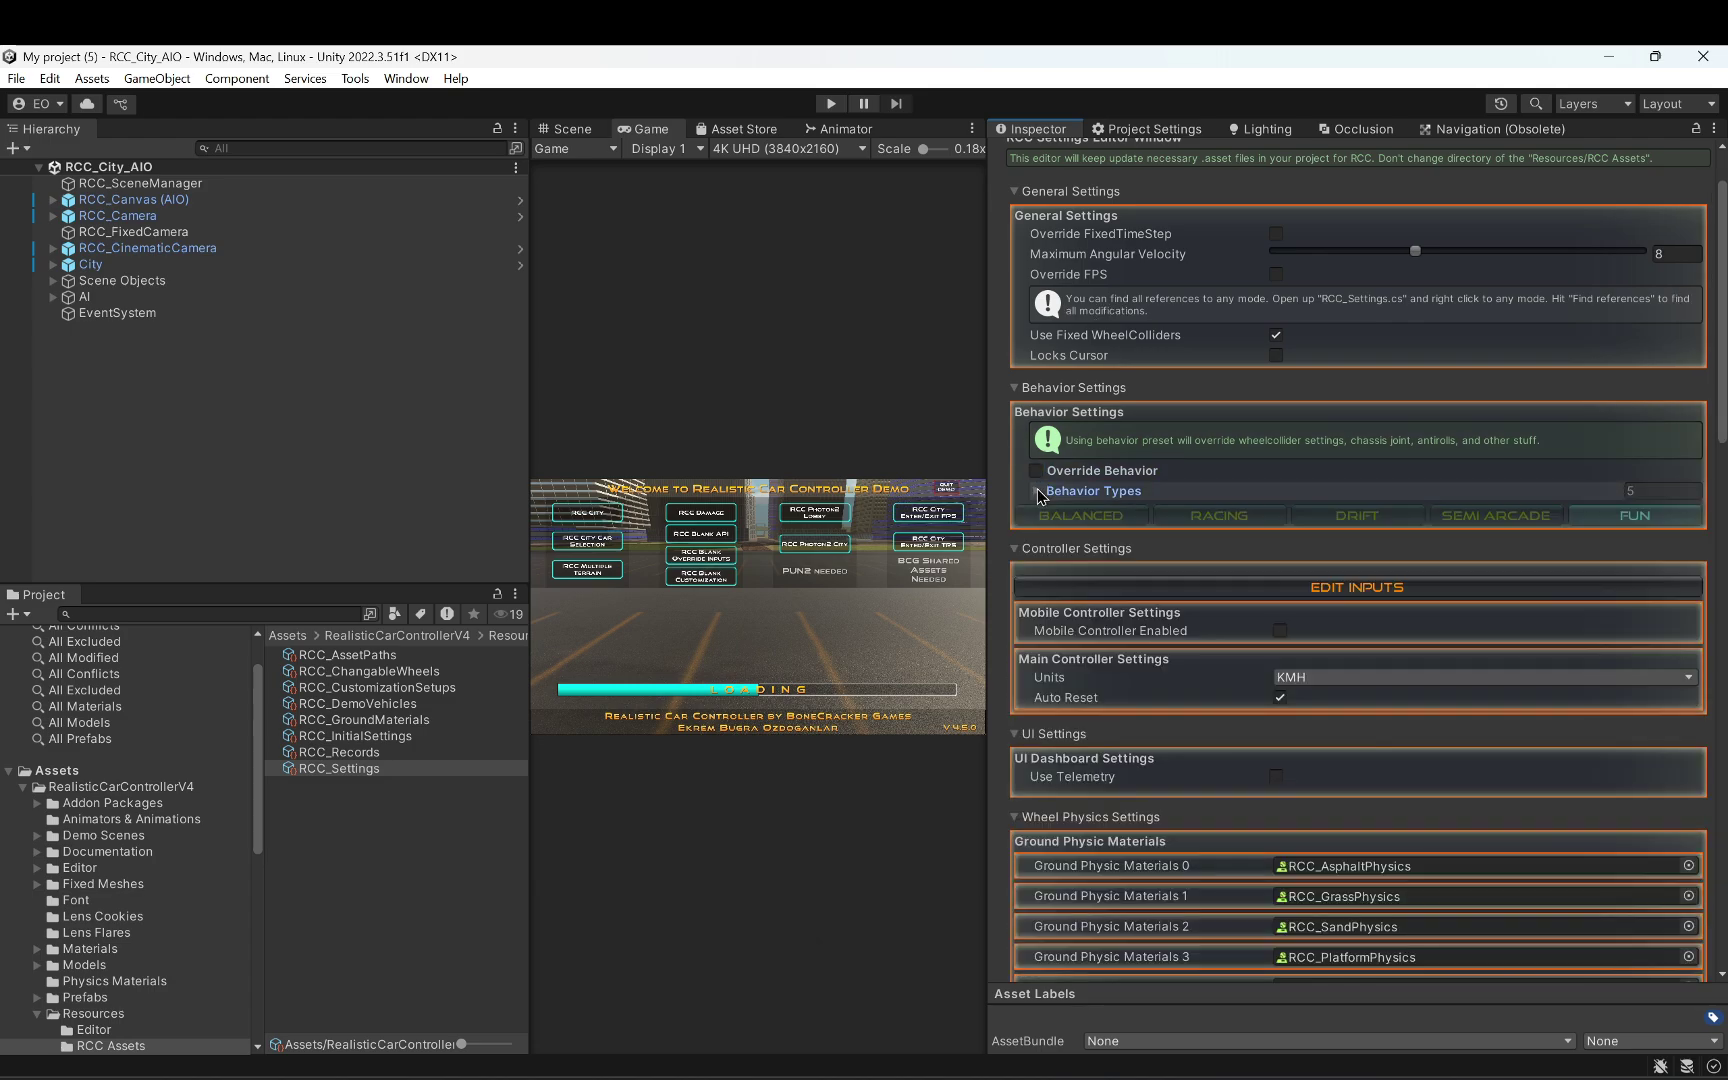
# Step: Open the RCC_InputActions asset for editing and examine the Up Arrow binding of the Throttle action
pyautogui.click(1220, 590)
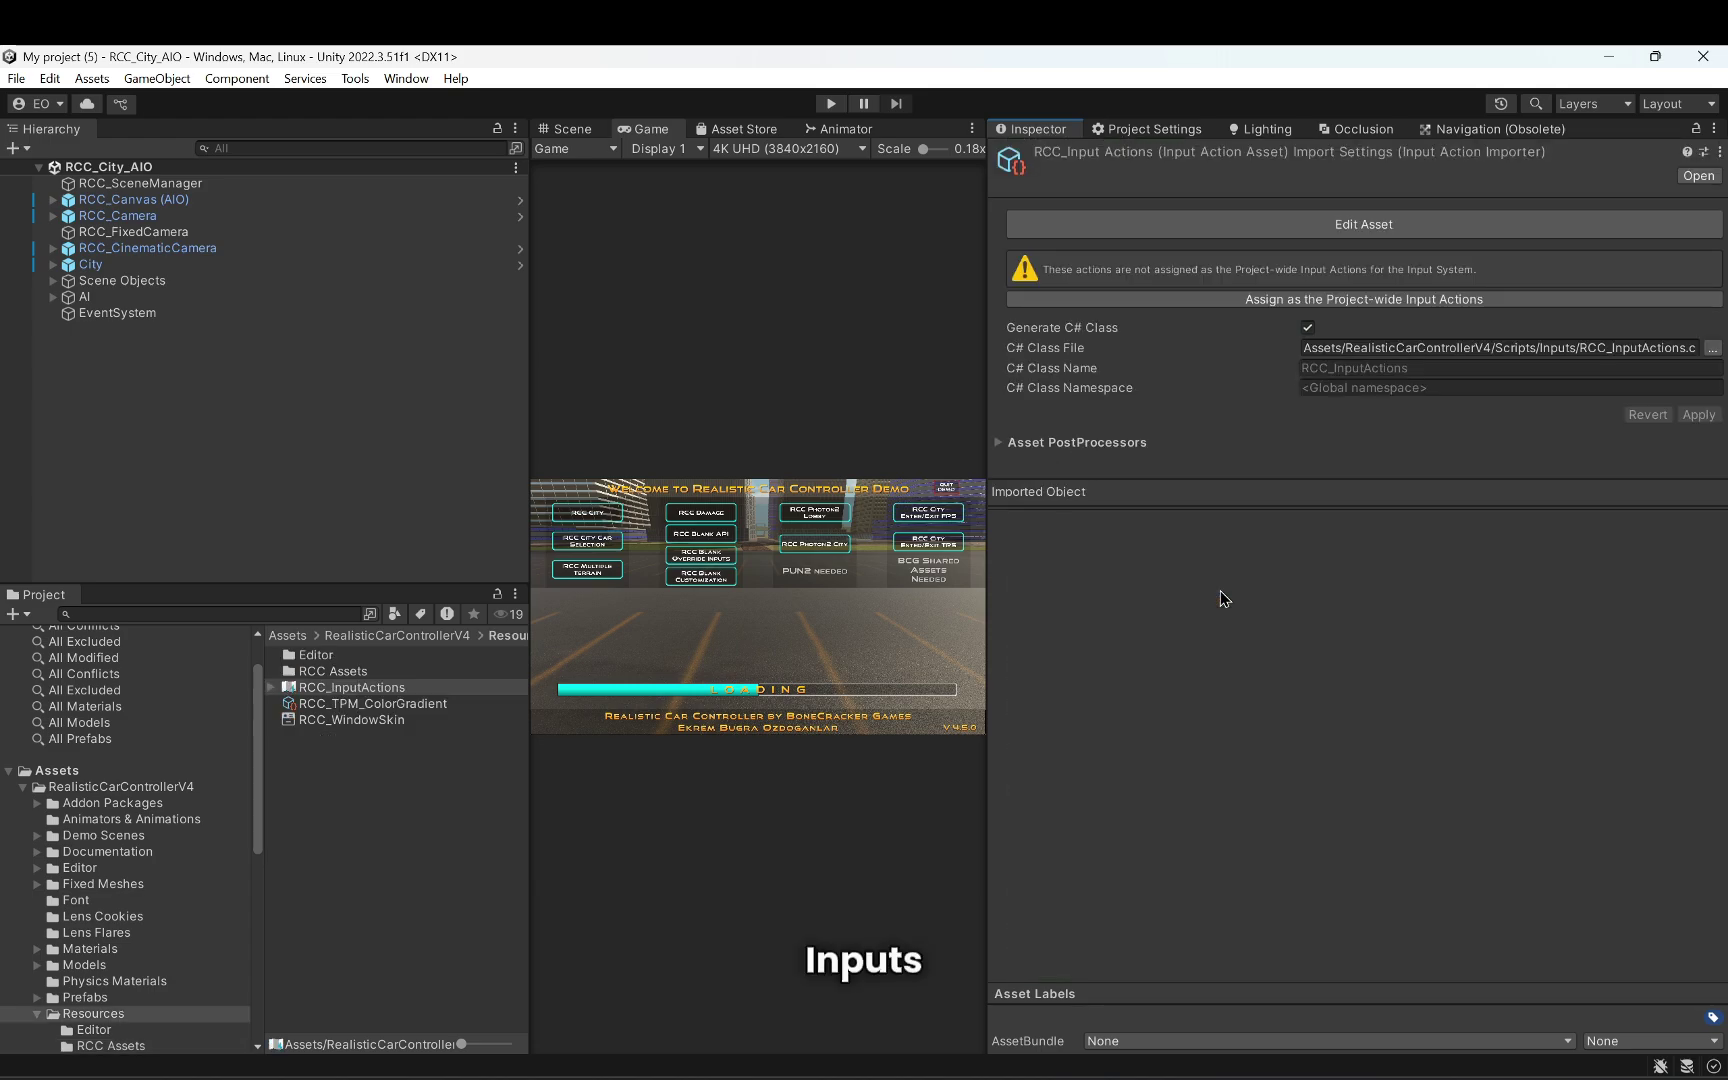
pyautogui.click(1275, 228)
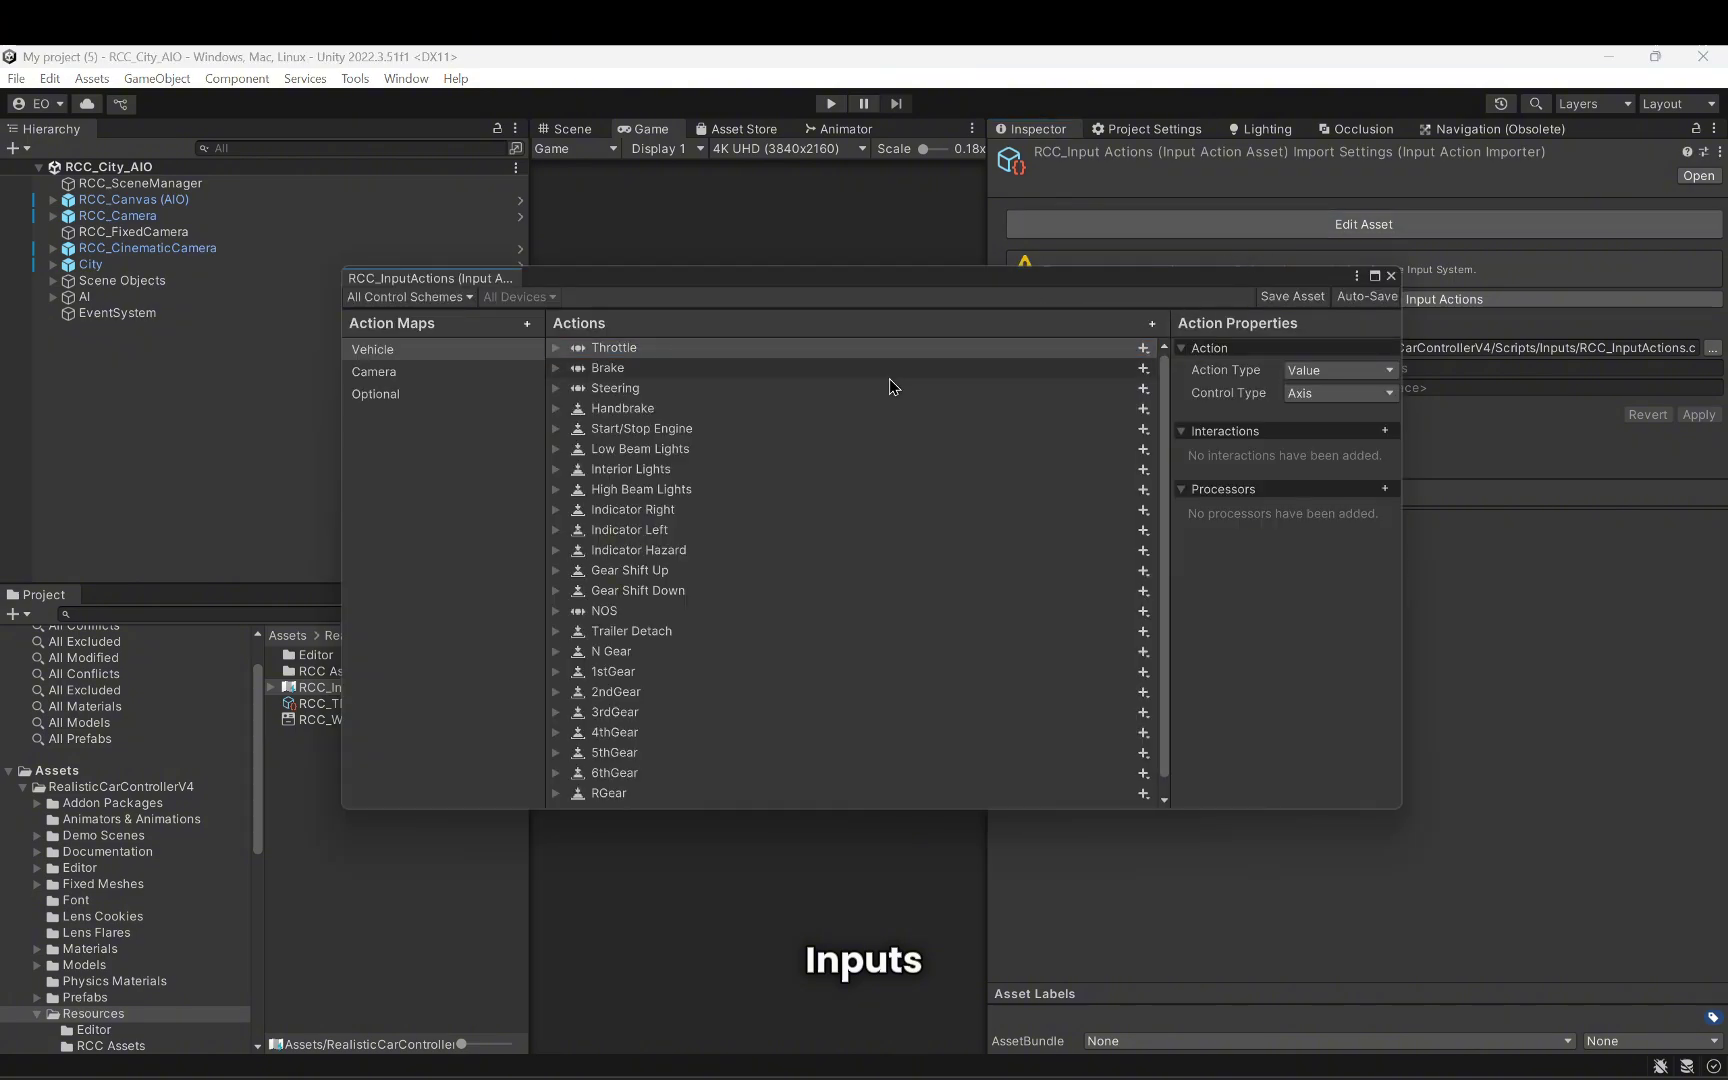
pyautogui.click(555, 348)
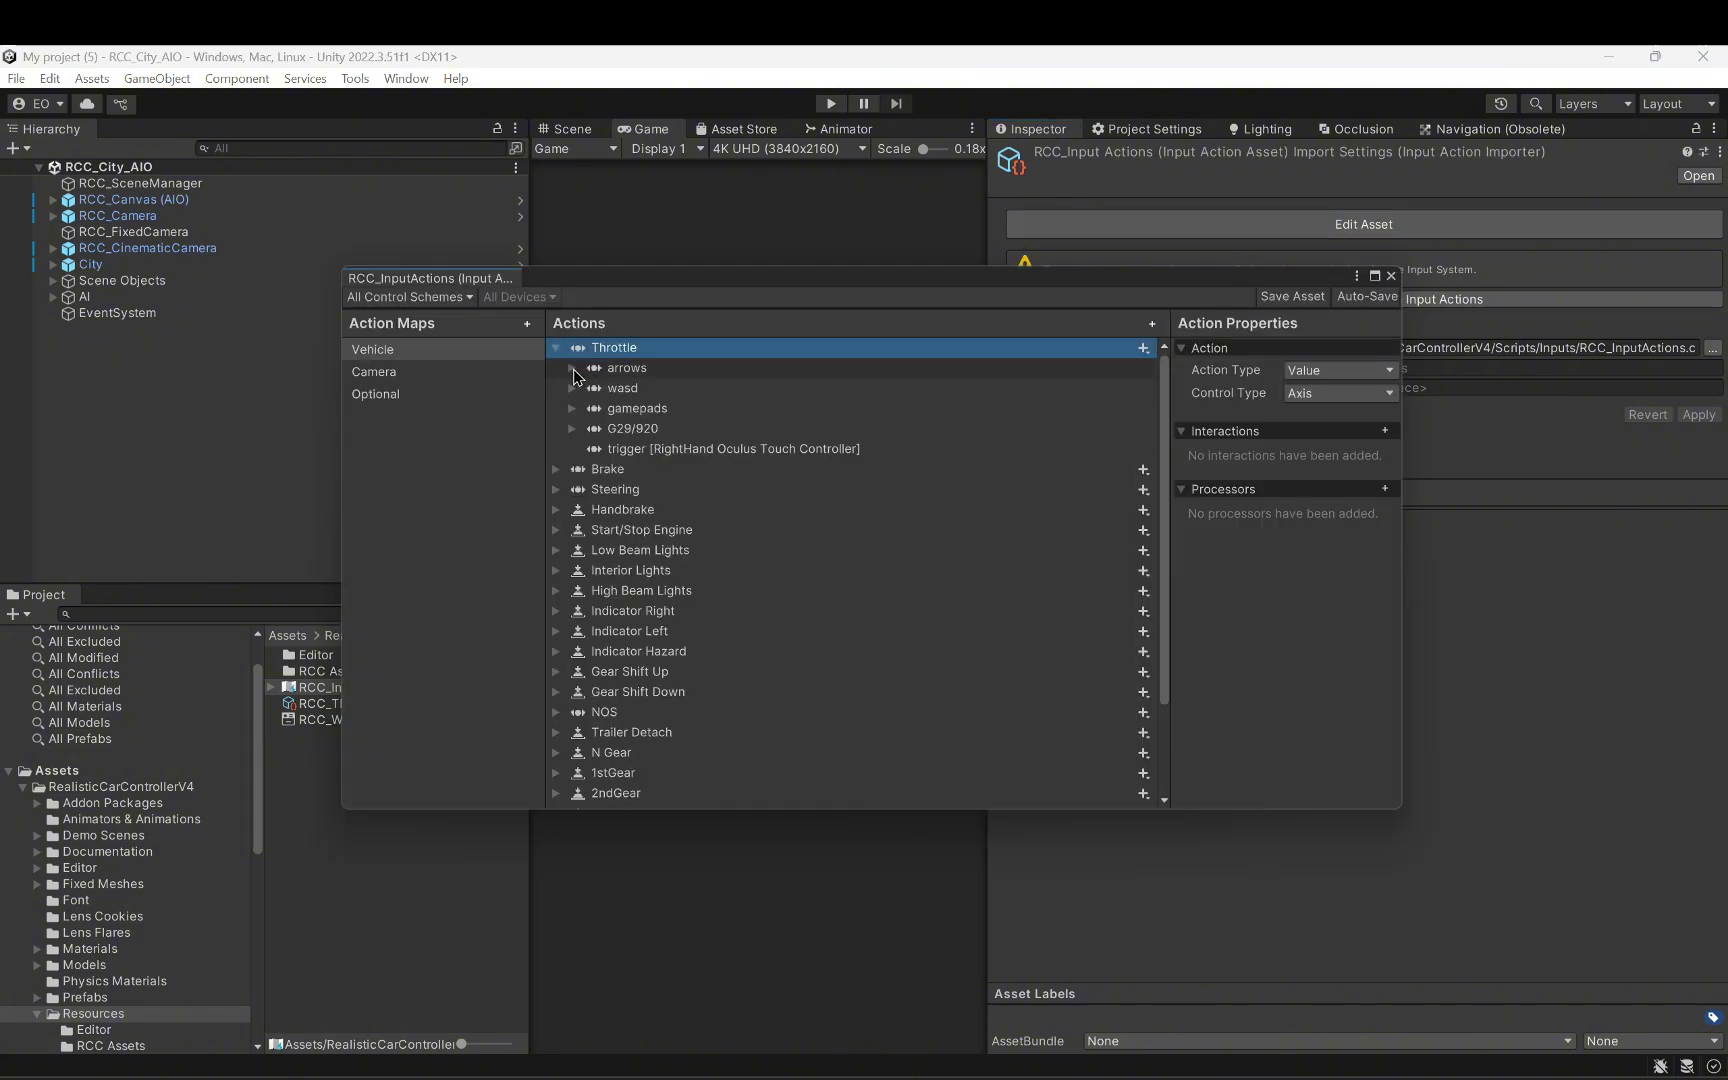
pyautogui.click(573, 369)
pyautogui.click(668, 405)
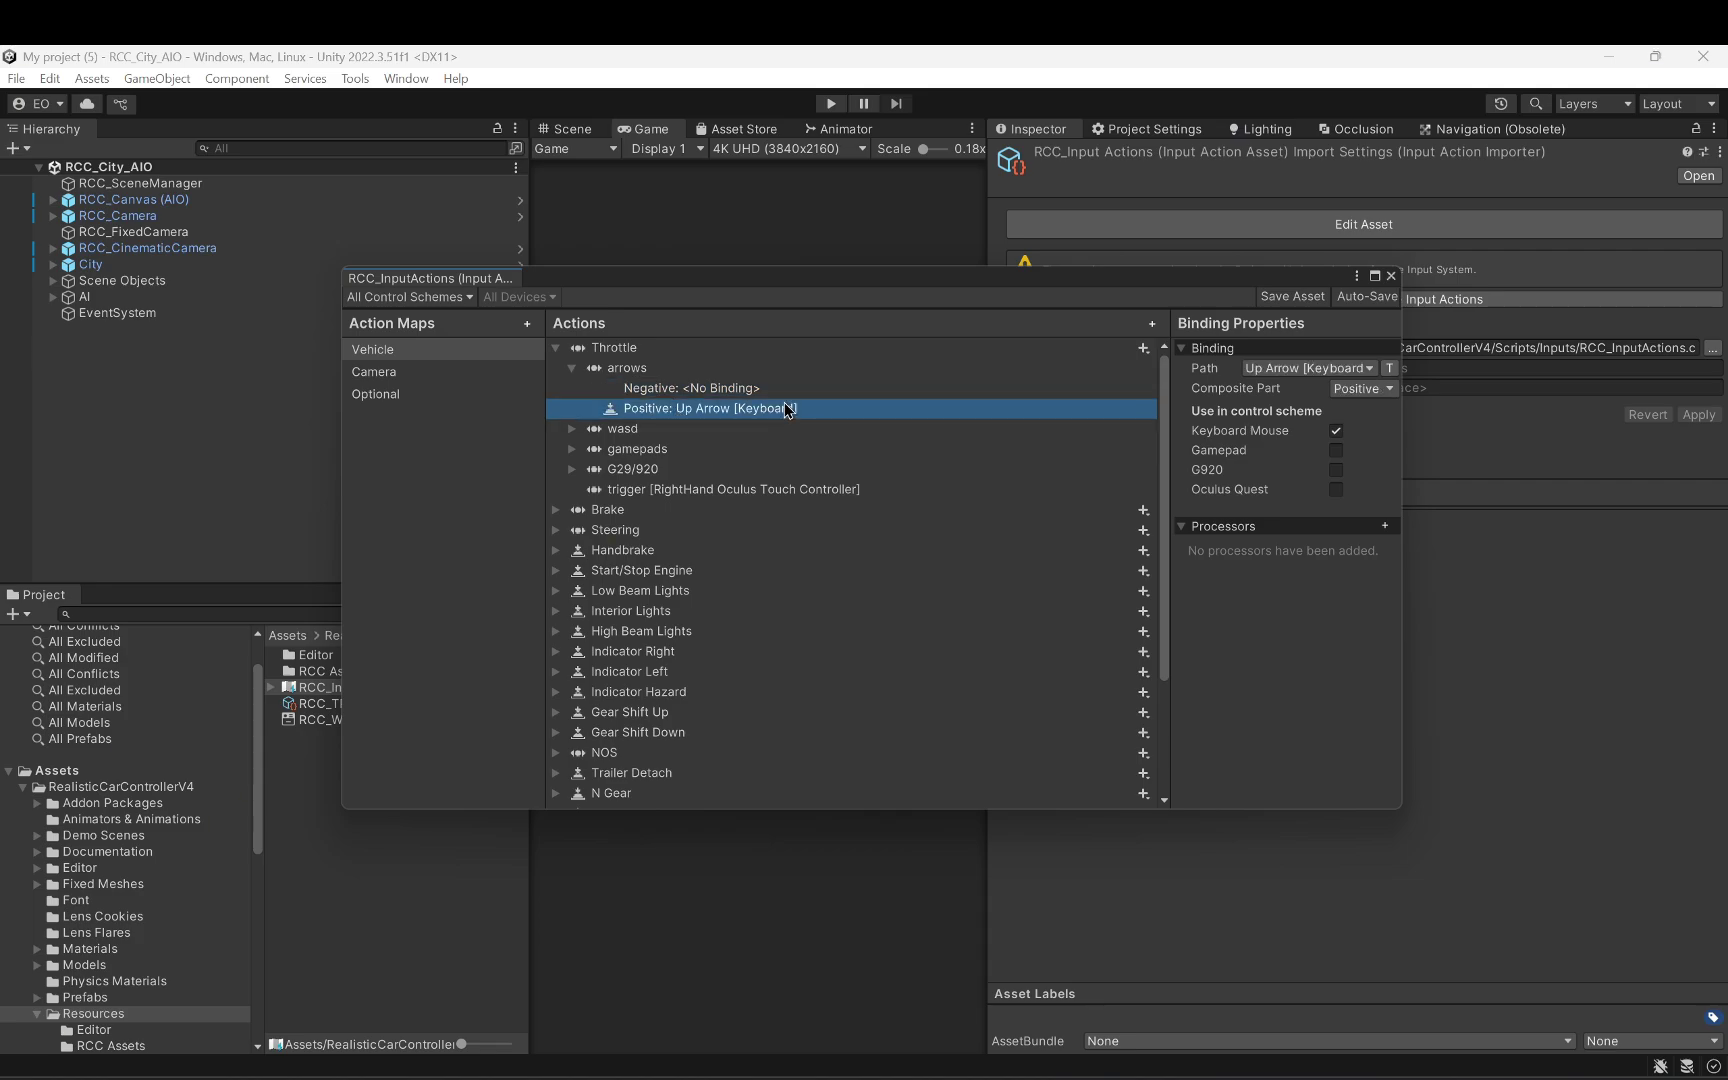
# Step: Review the remaining Vehicle actions and the Camera and Optional action maps, and close the input editor without saving
pyautogui.click(556, 349)
pyautogui.scroll(-1, 715, 515)
pyautogui.click(436, 372)
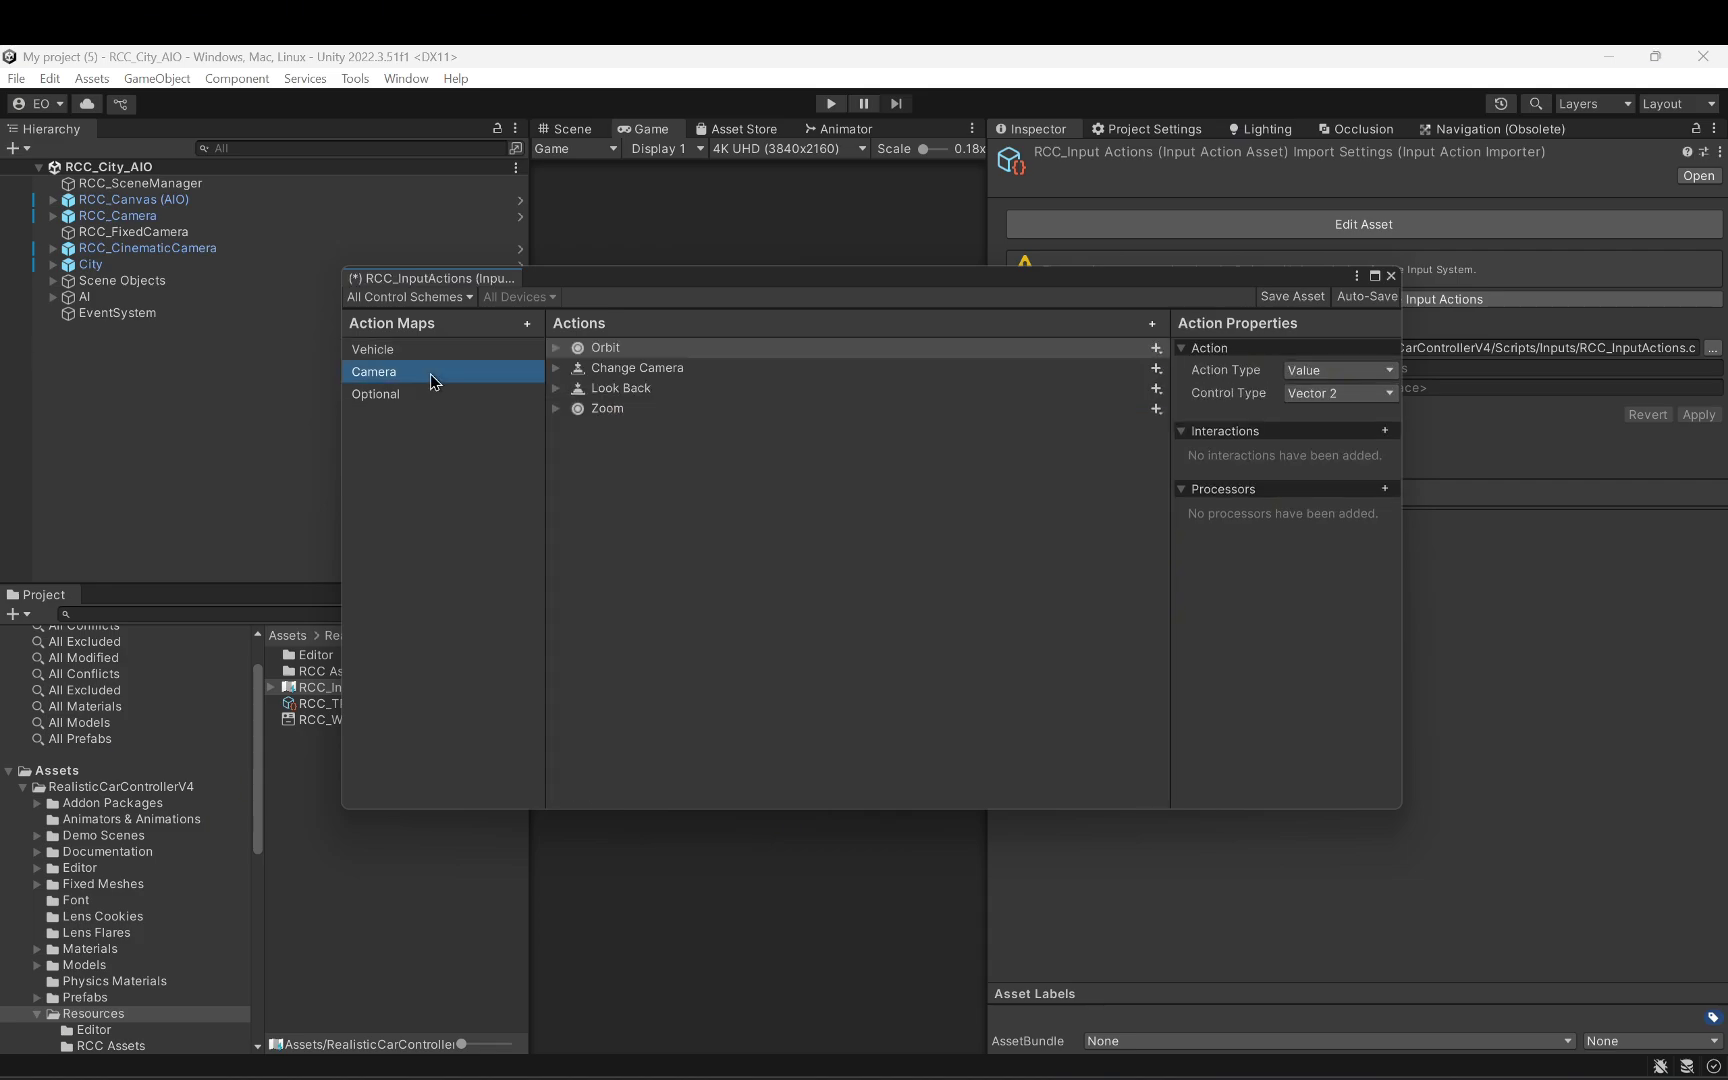
pyautogui.click(440, 398)
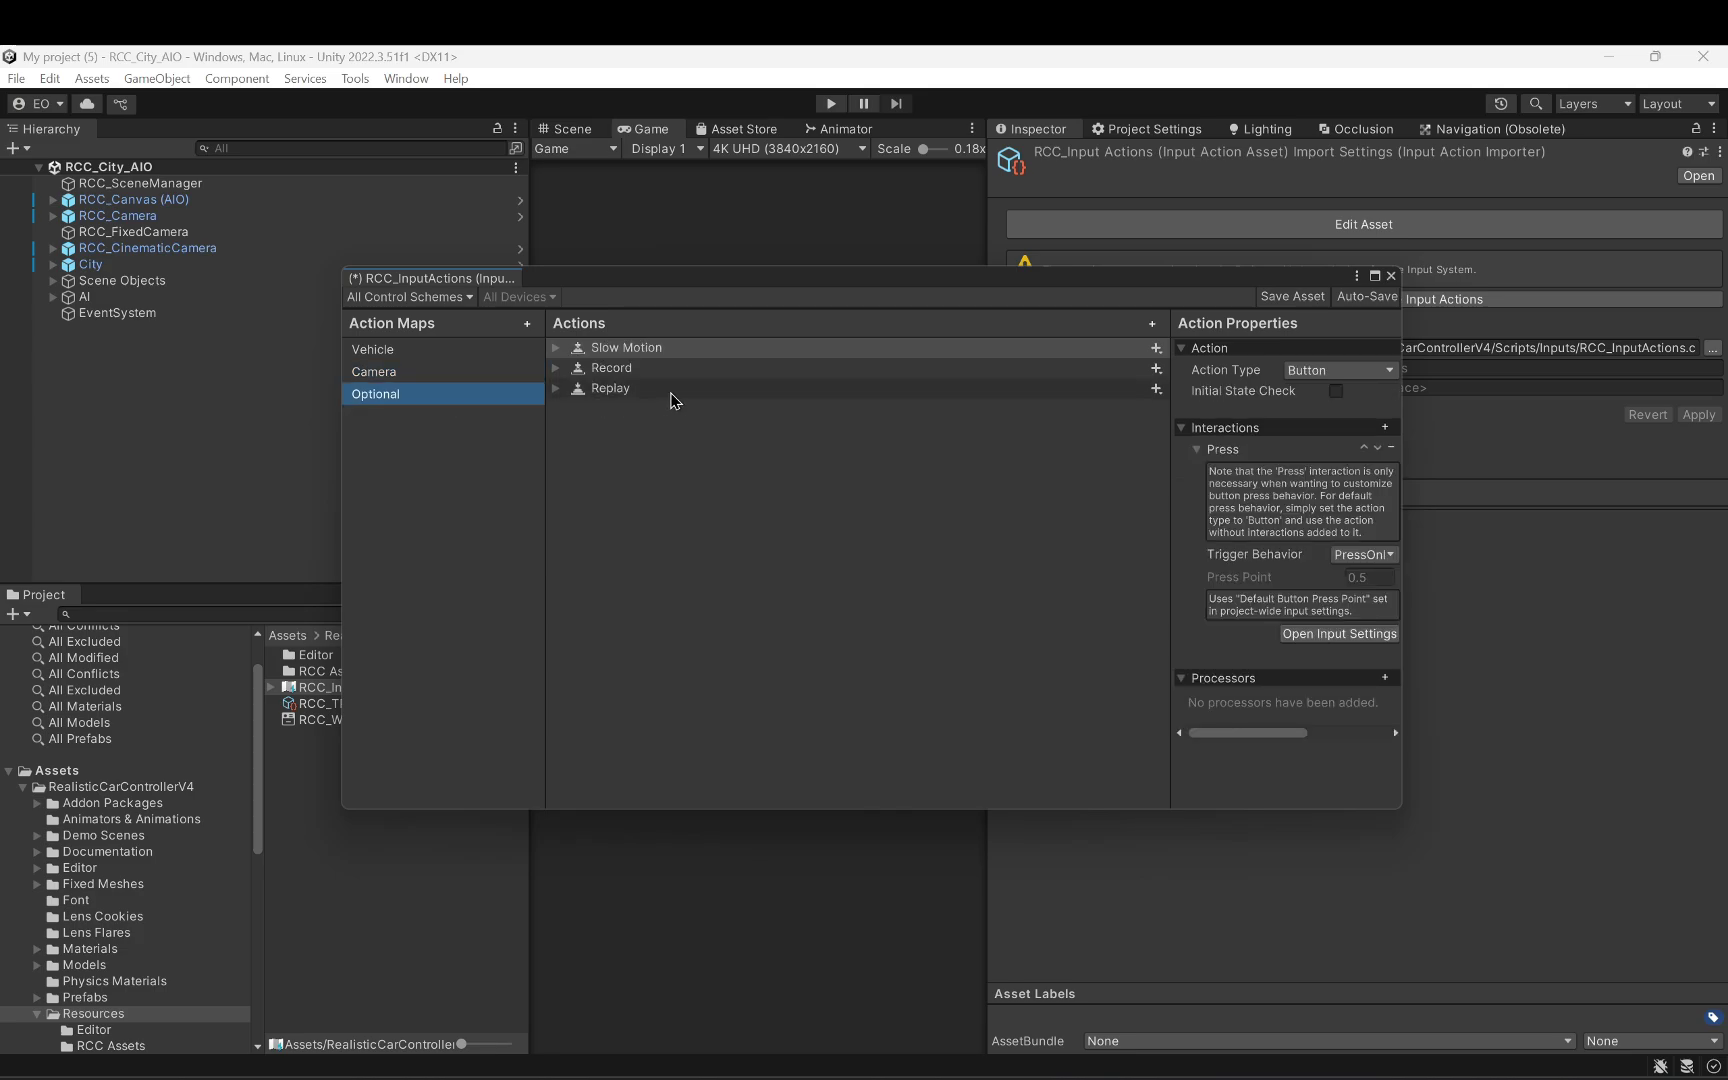
pyautogui.click(1391, 276)
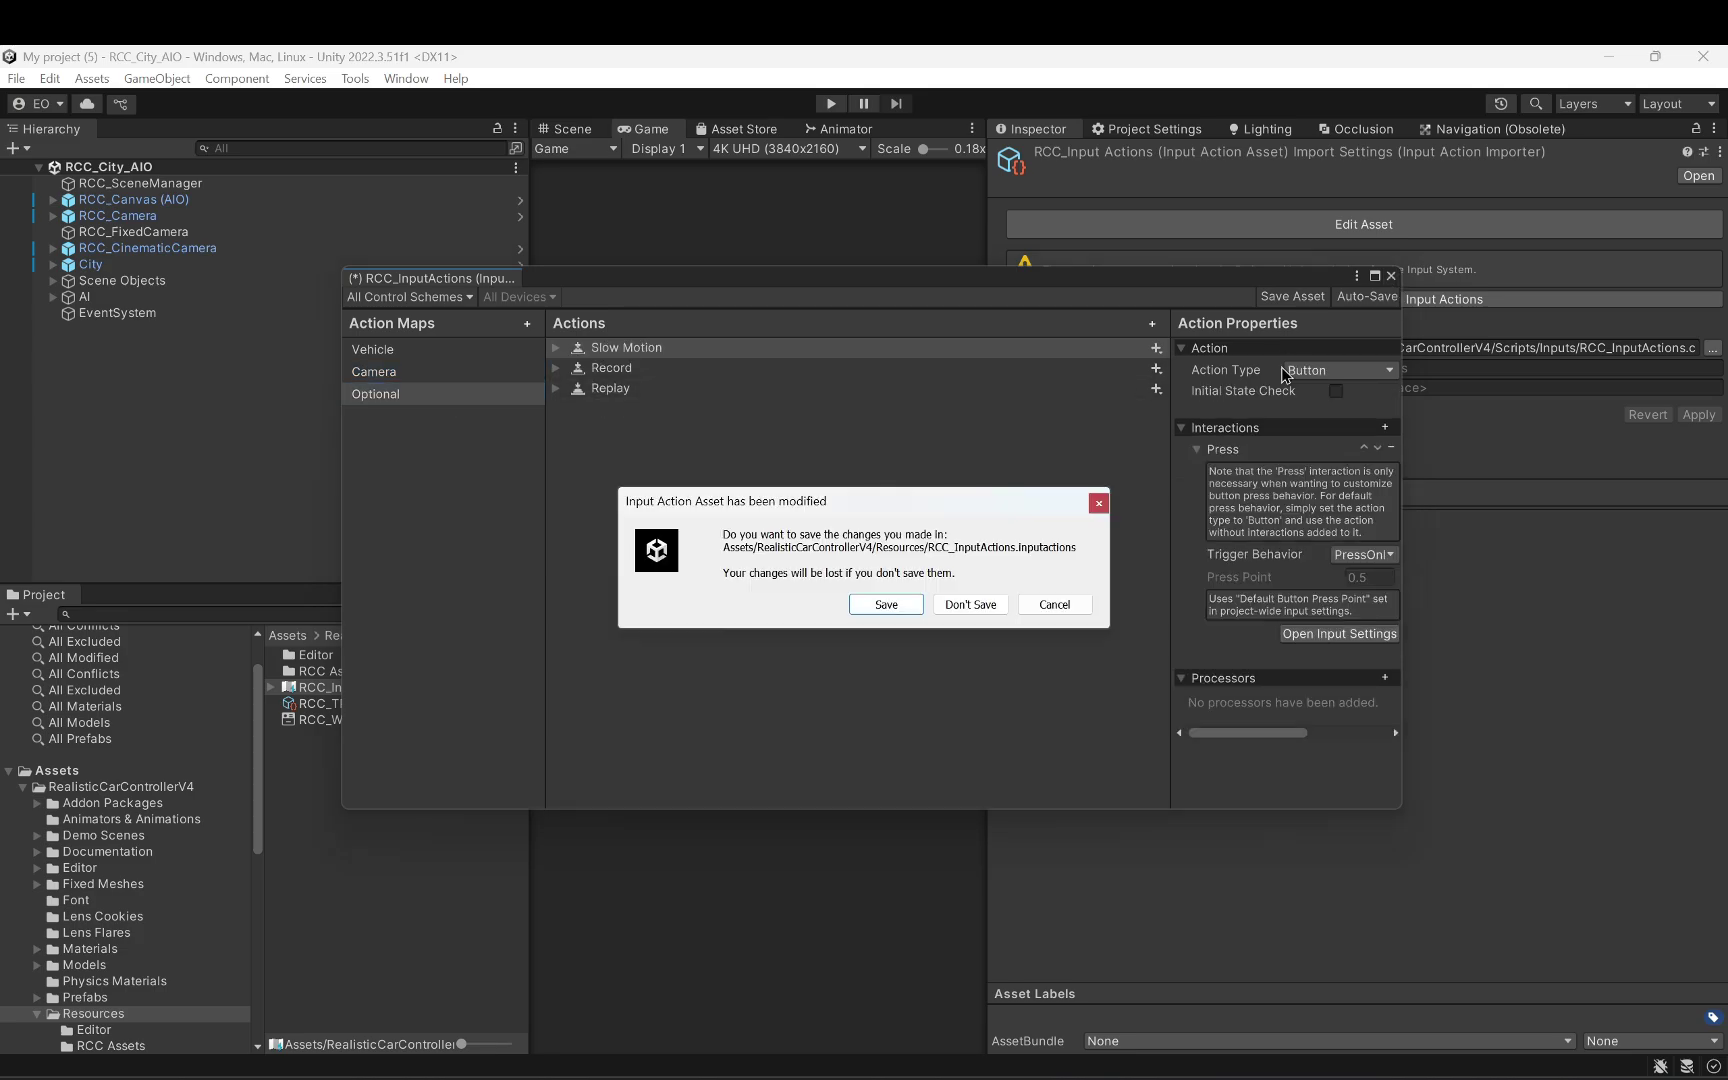
pyautogui.click(953, 605)
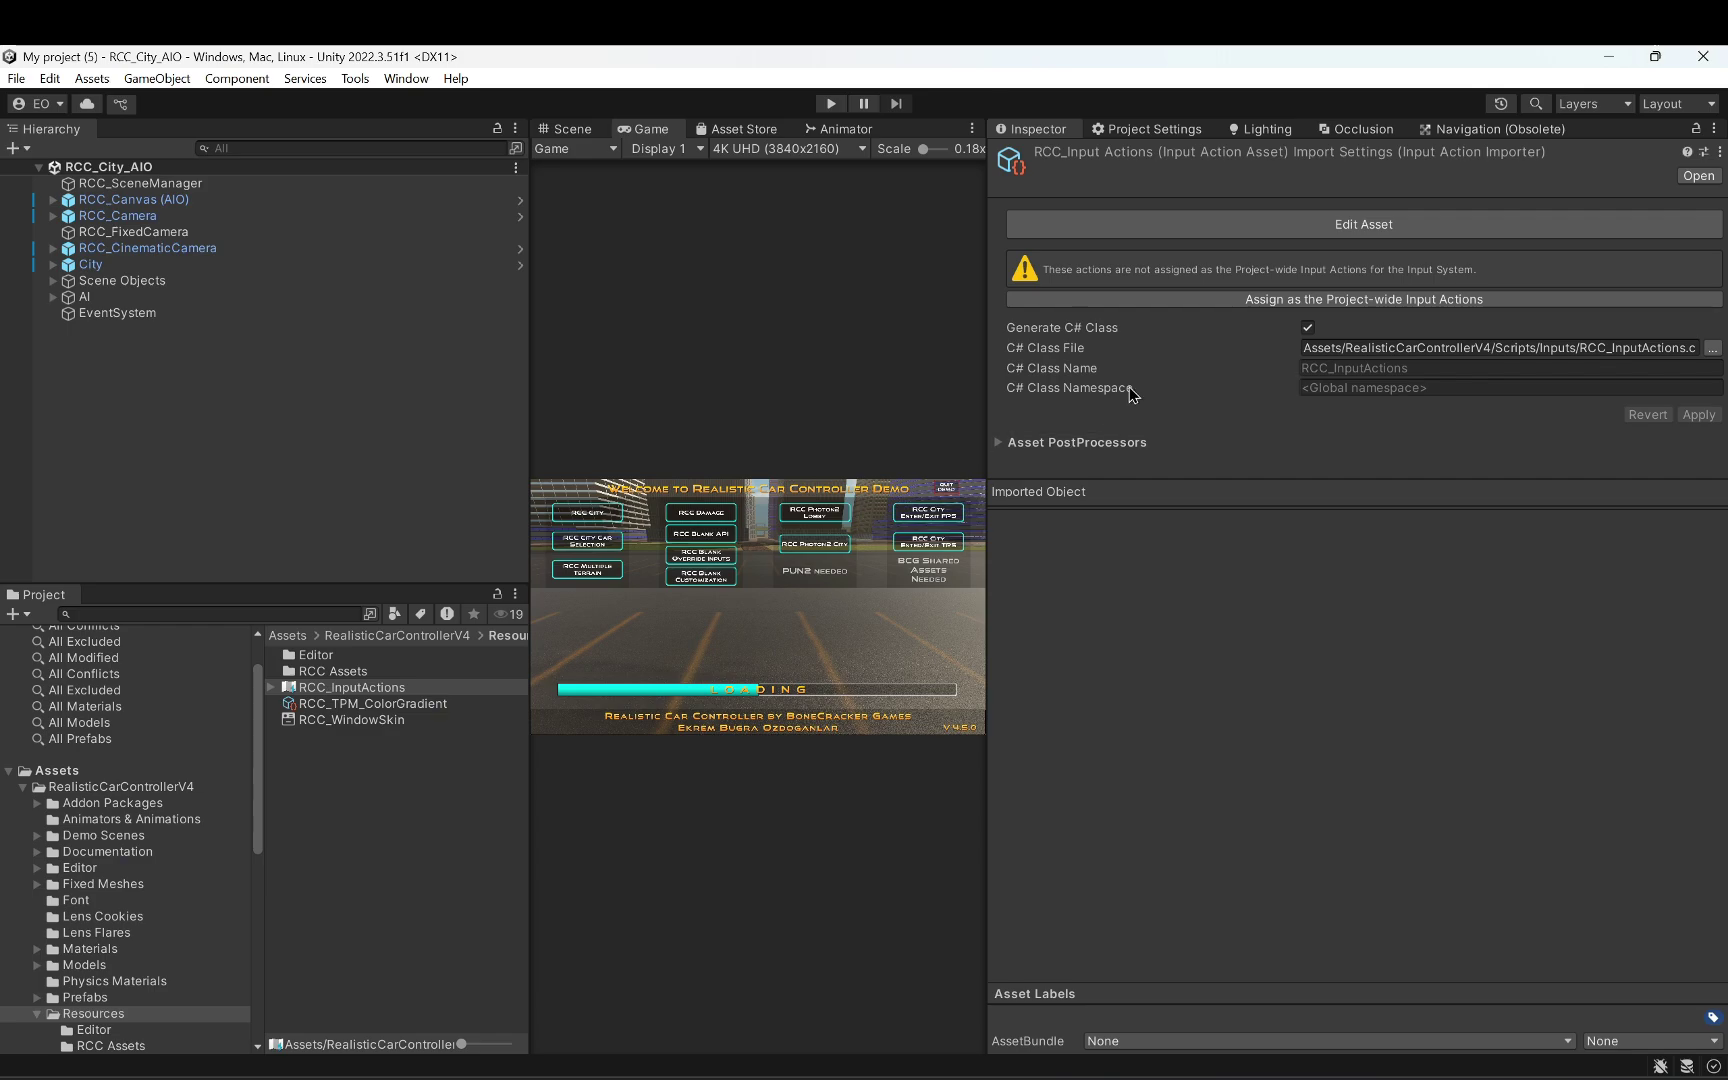
# Step: Return to the RCC Settings, enable the mobile controller, try other controller types and set the type to Touch Screen
pyautogui.hotkey('ctrl', 'z')
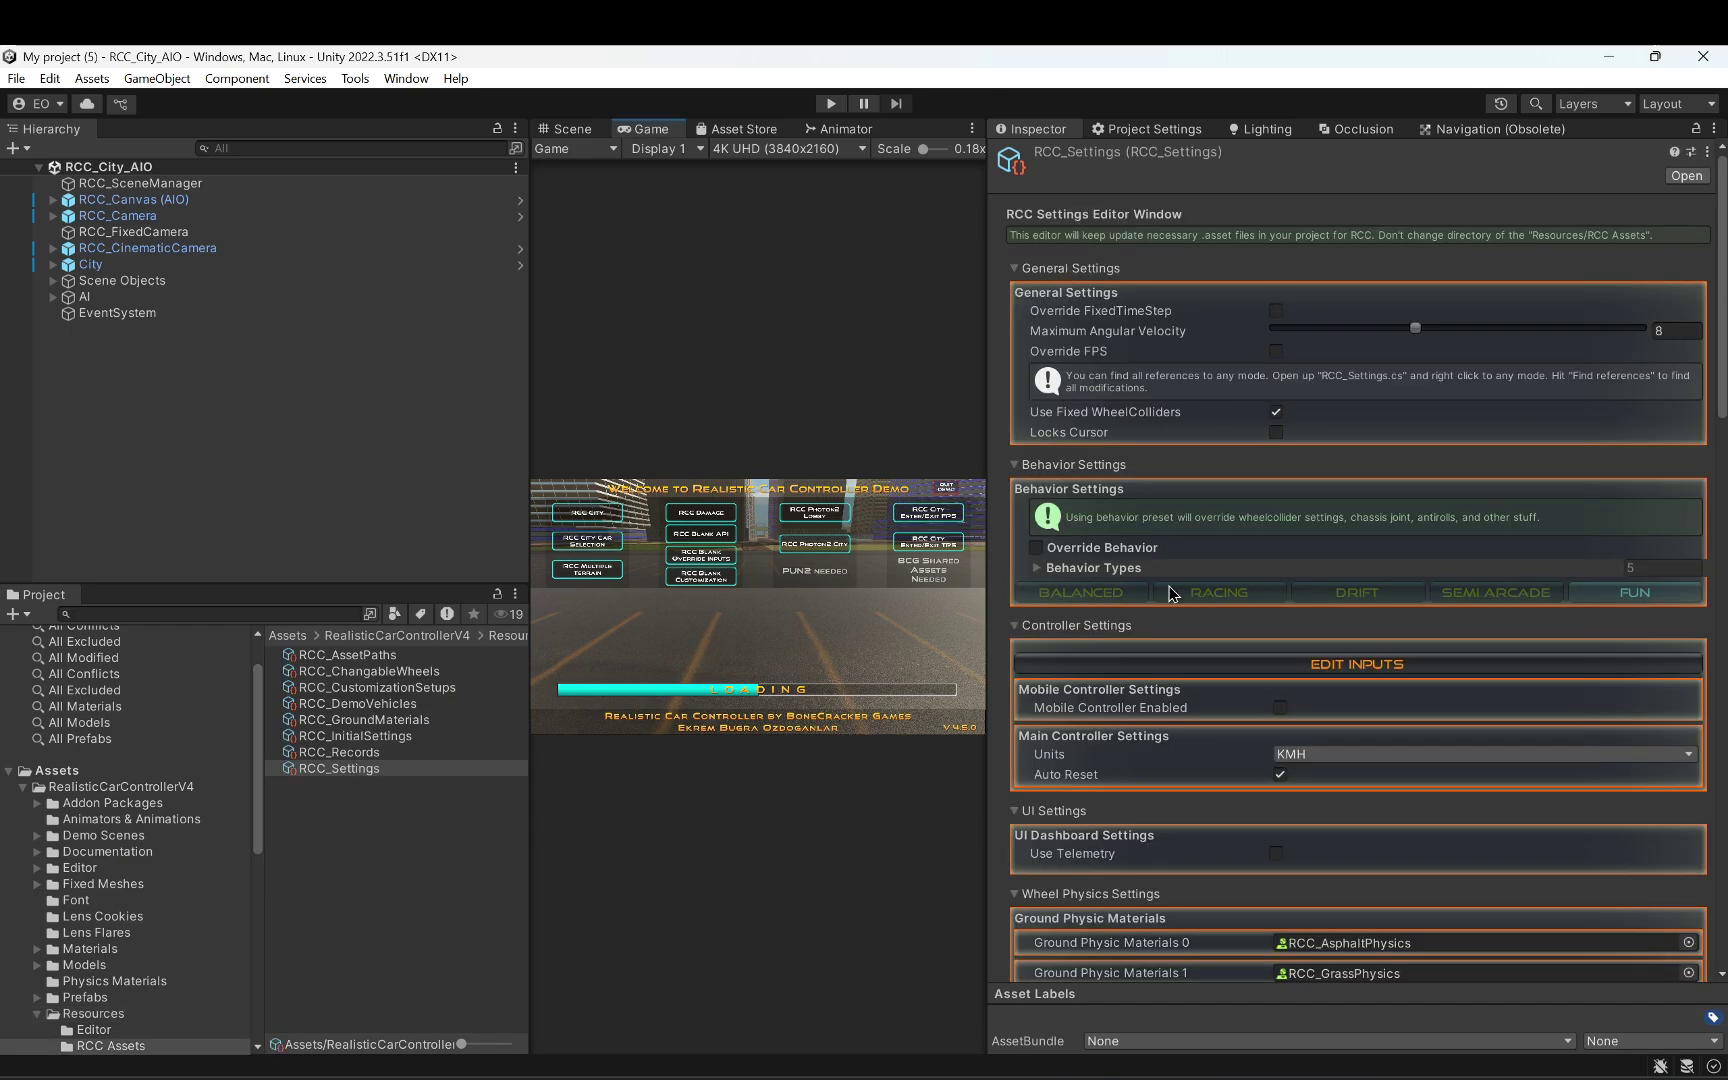
pyautogui.scroll(-3, 1380, 640)
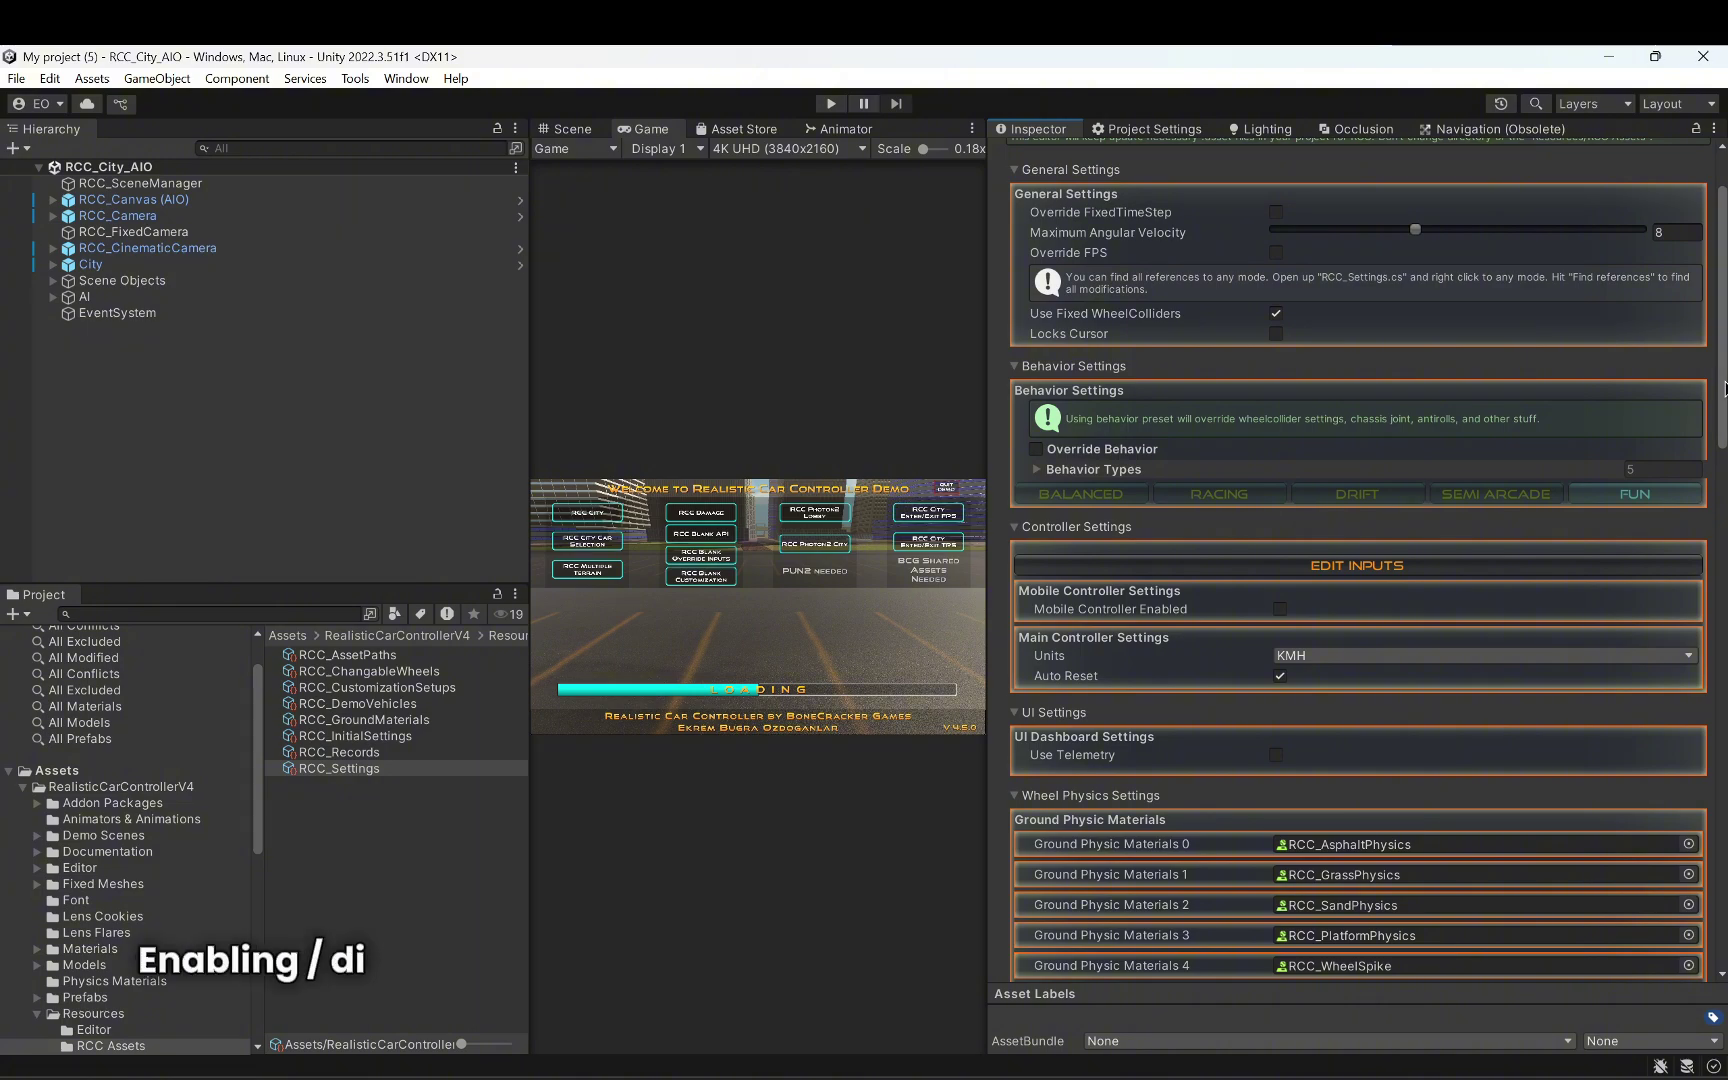
pyautogui.click(1280, 610)
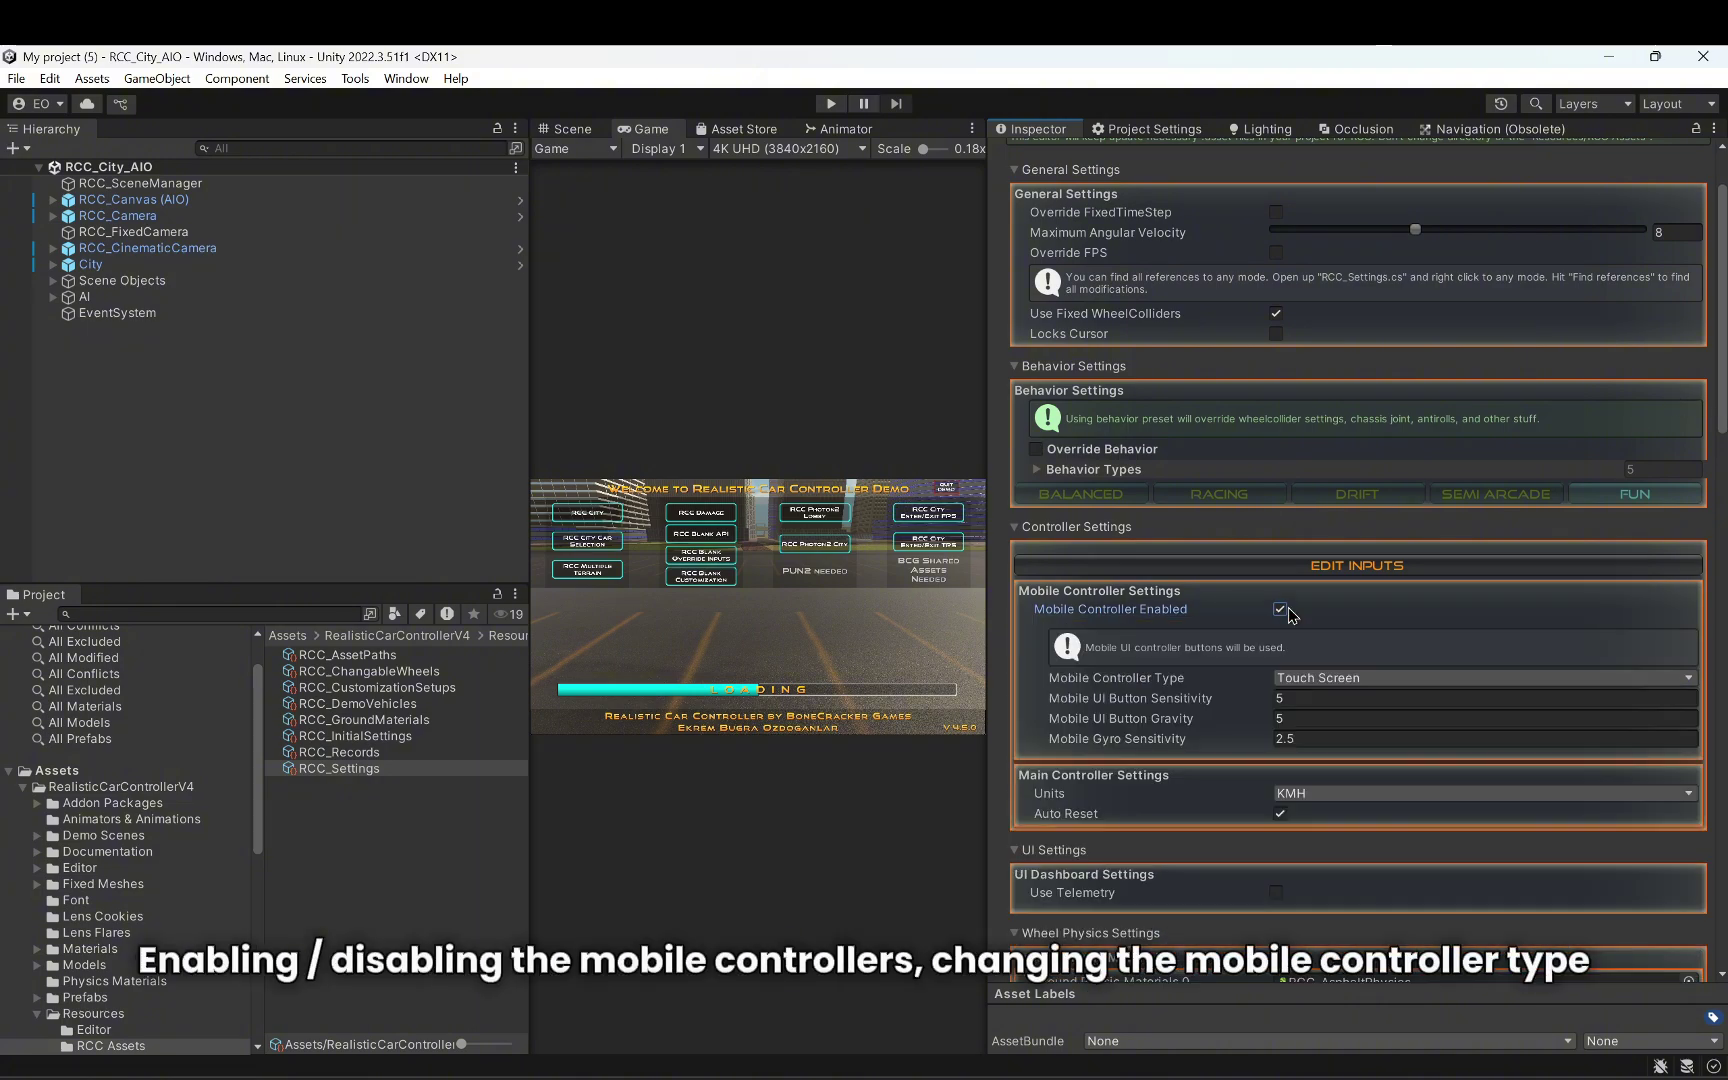
pyautogui.click(1318, 725)
pyautogui.click(1318, 679)
pyautogui.click(1331, 772)
pyautogui.click(1320, 679)
pyautogui.click(1324, 700)
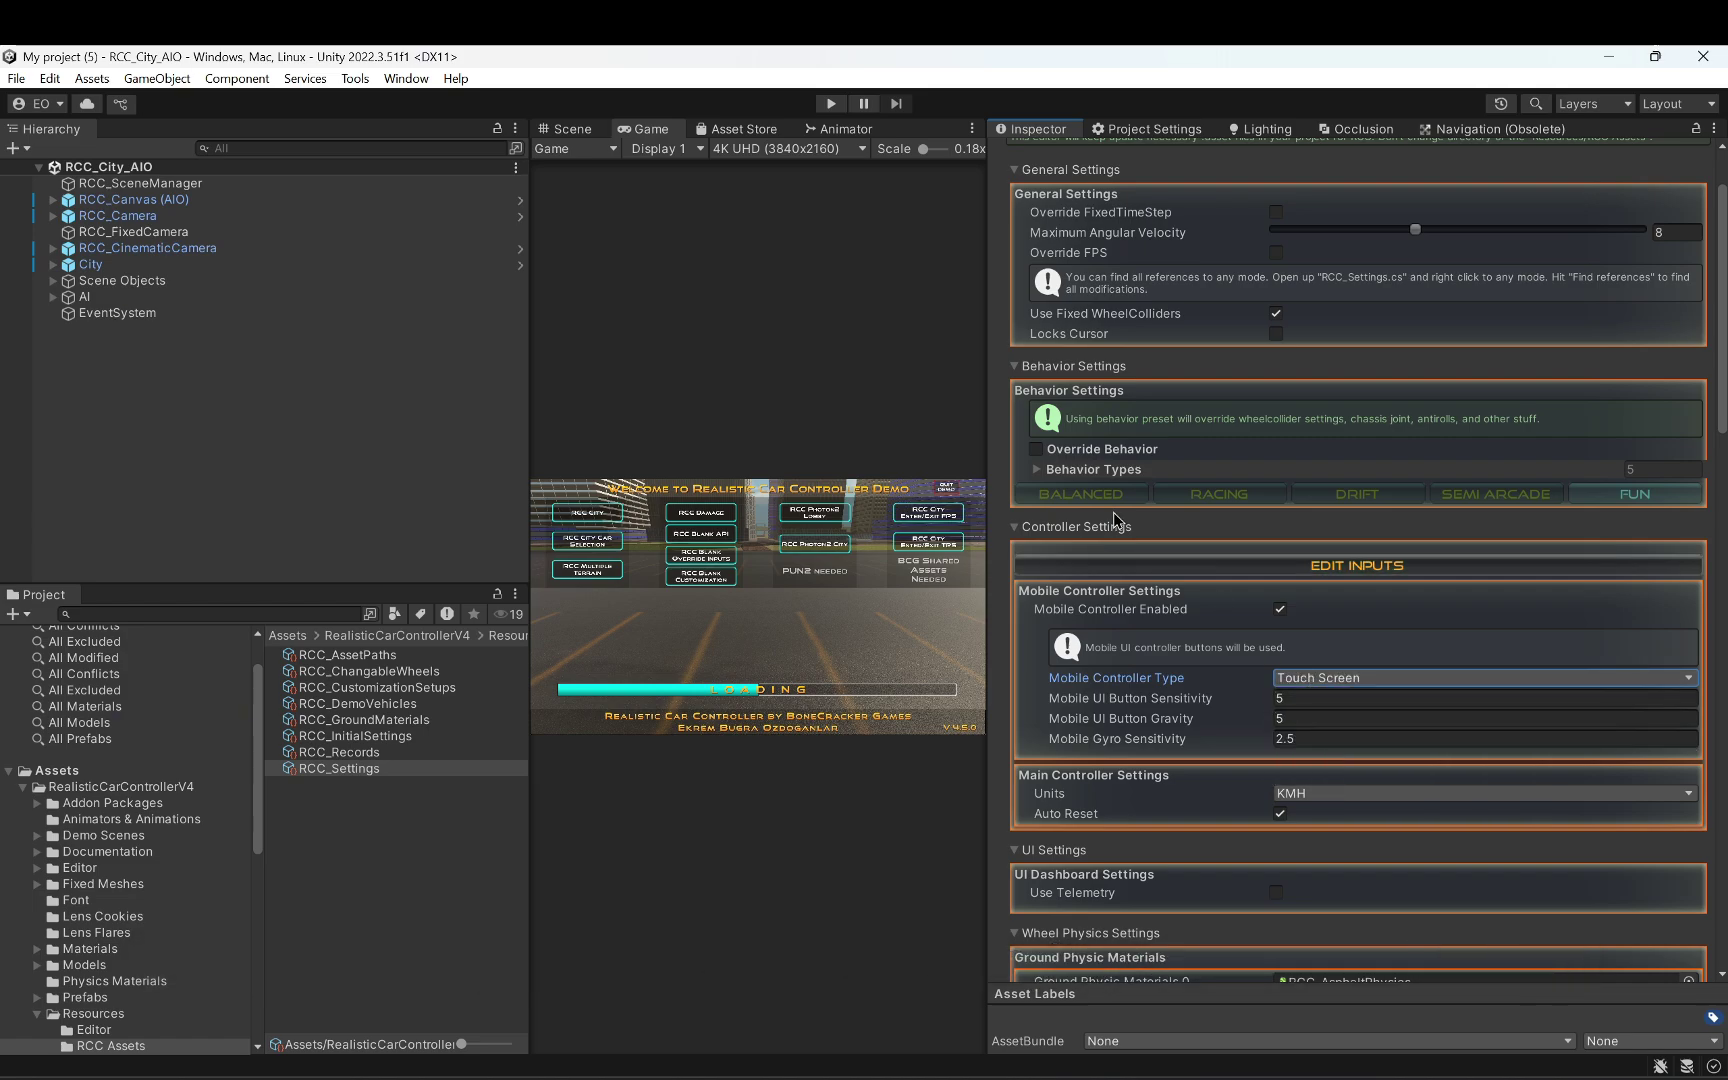
# Step: Run the RCC City demo and try the joystick, steering wheel and accelerometer mobile controllers through its in-game options
pyautogui.click(822, 103)
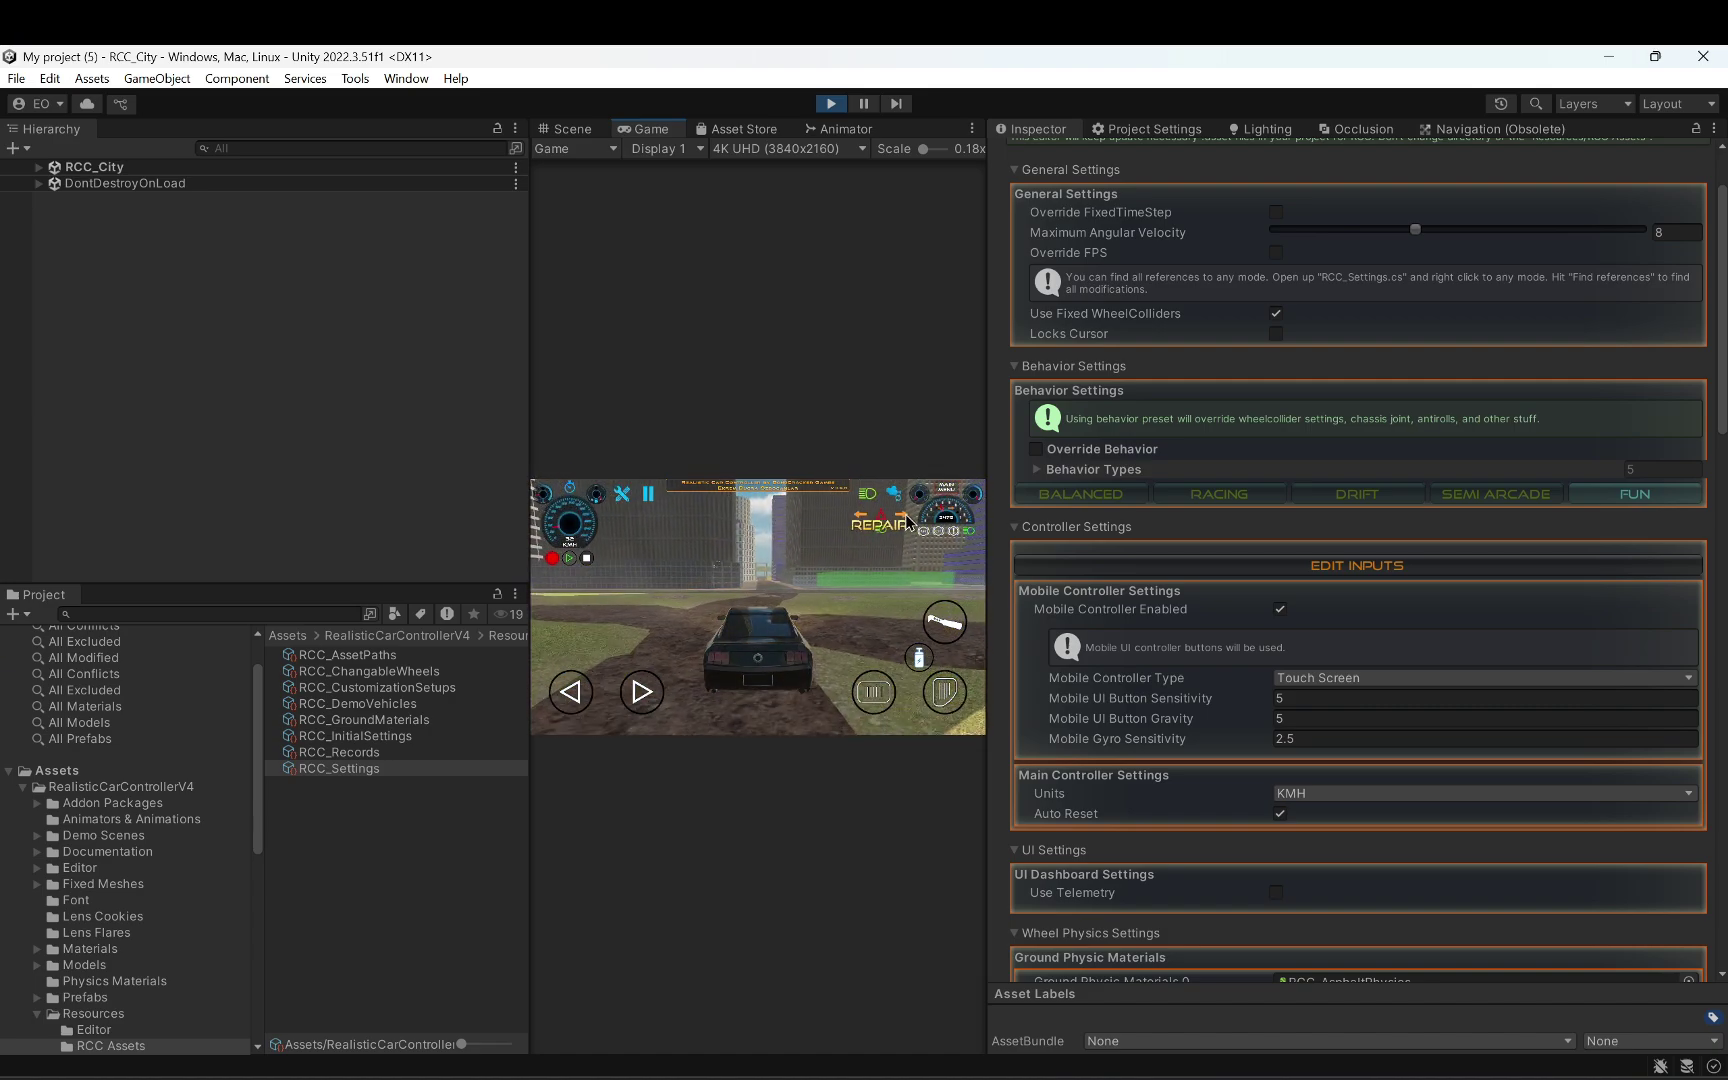
pyautogui.click(926, 652)
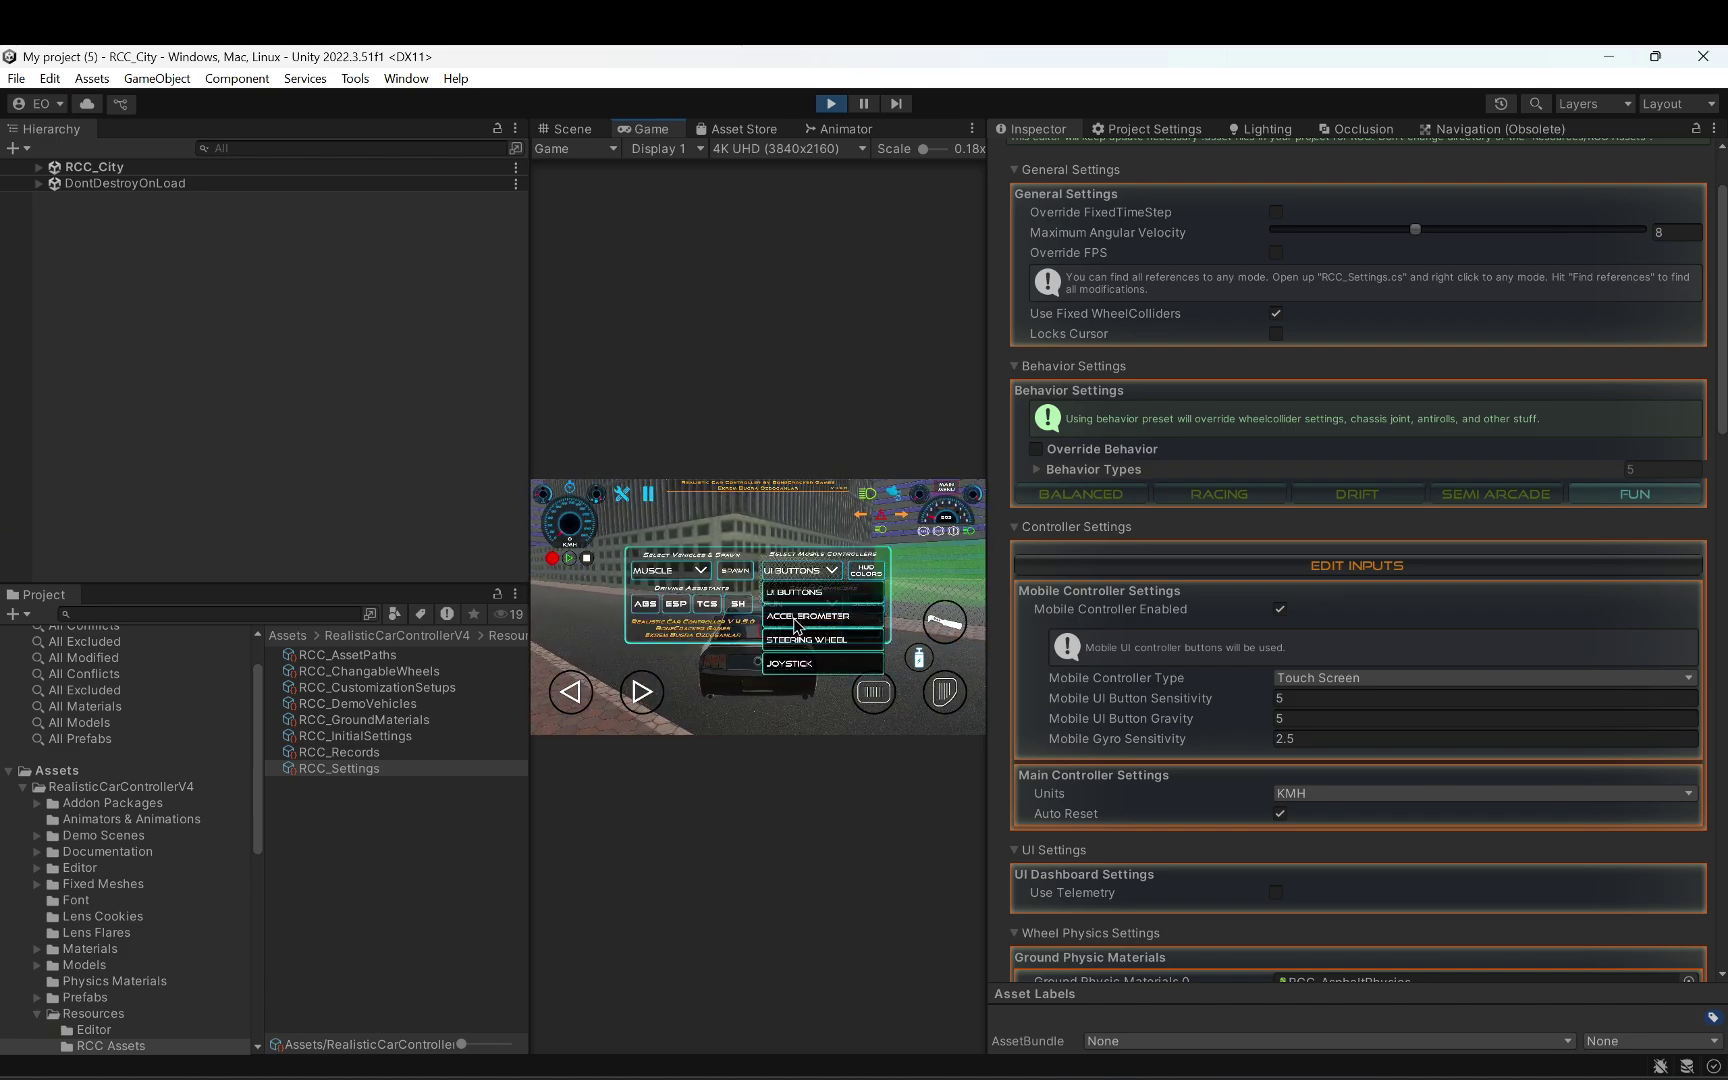
pyautogui.click(786, 573)
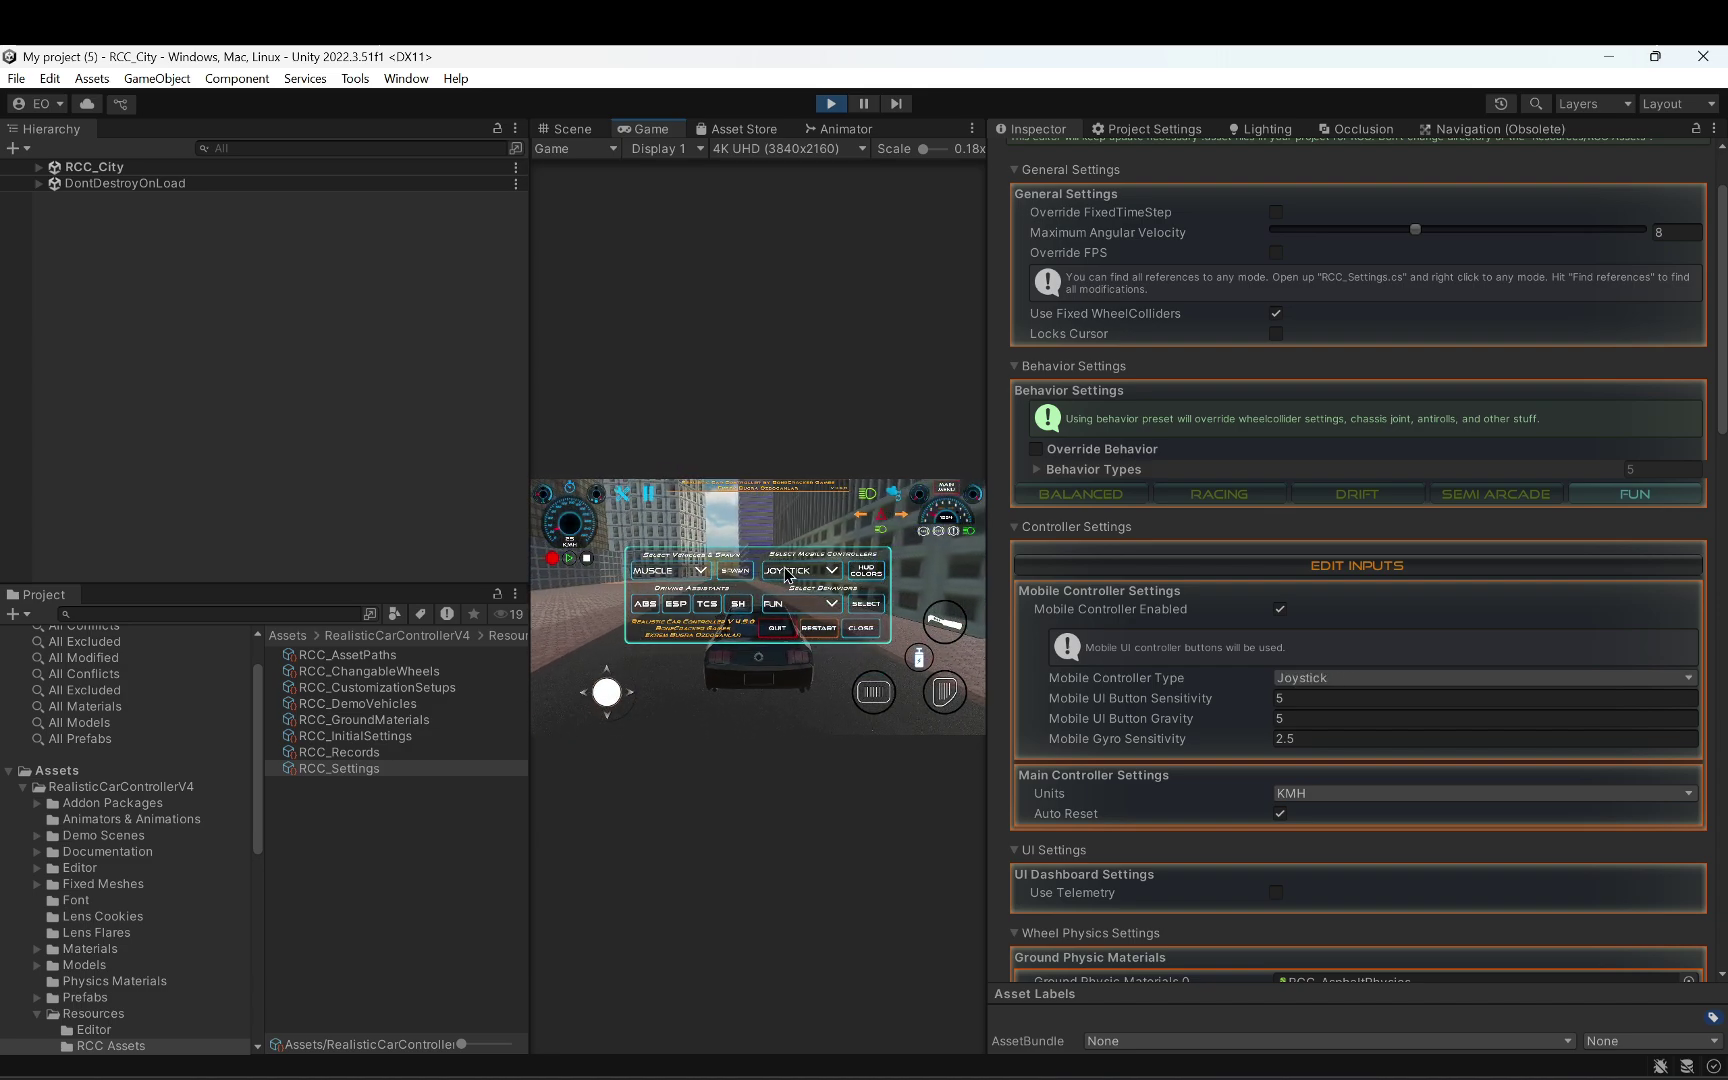
pyautogui.click(803, 640)
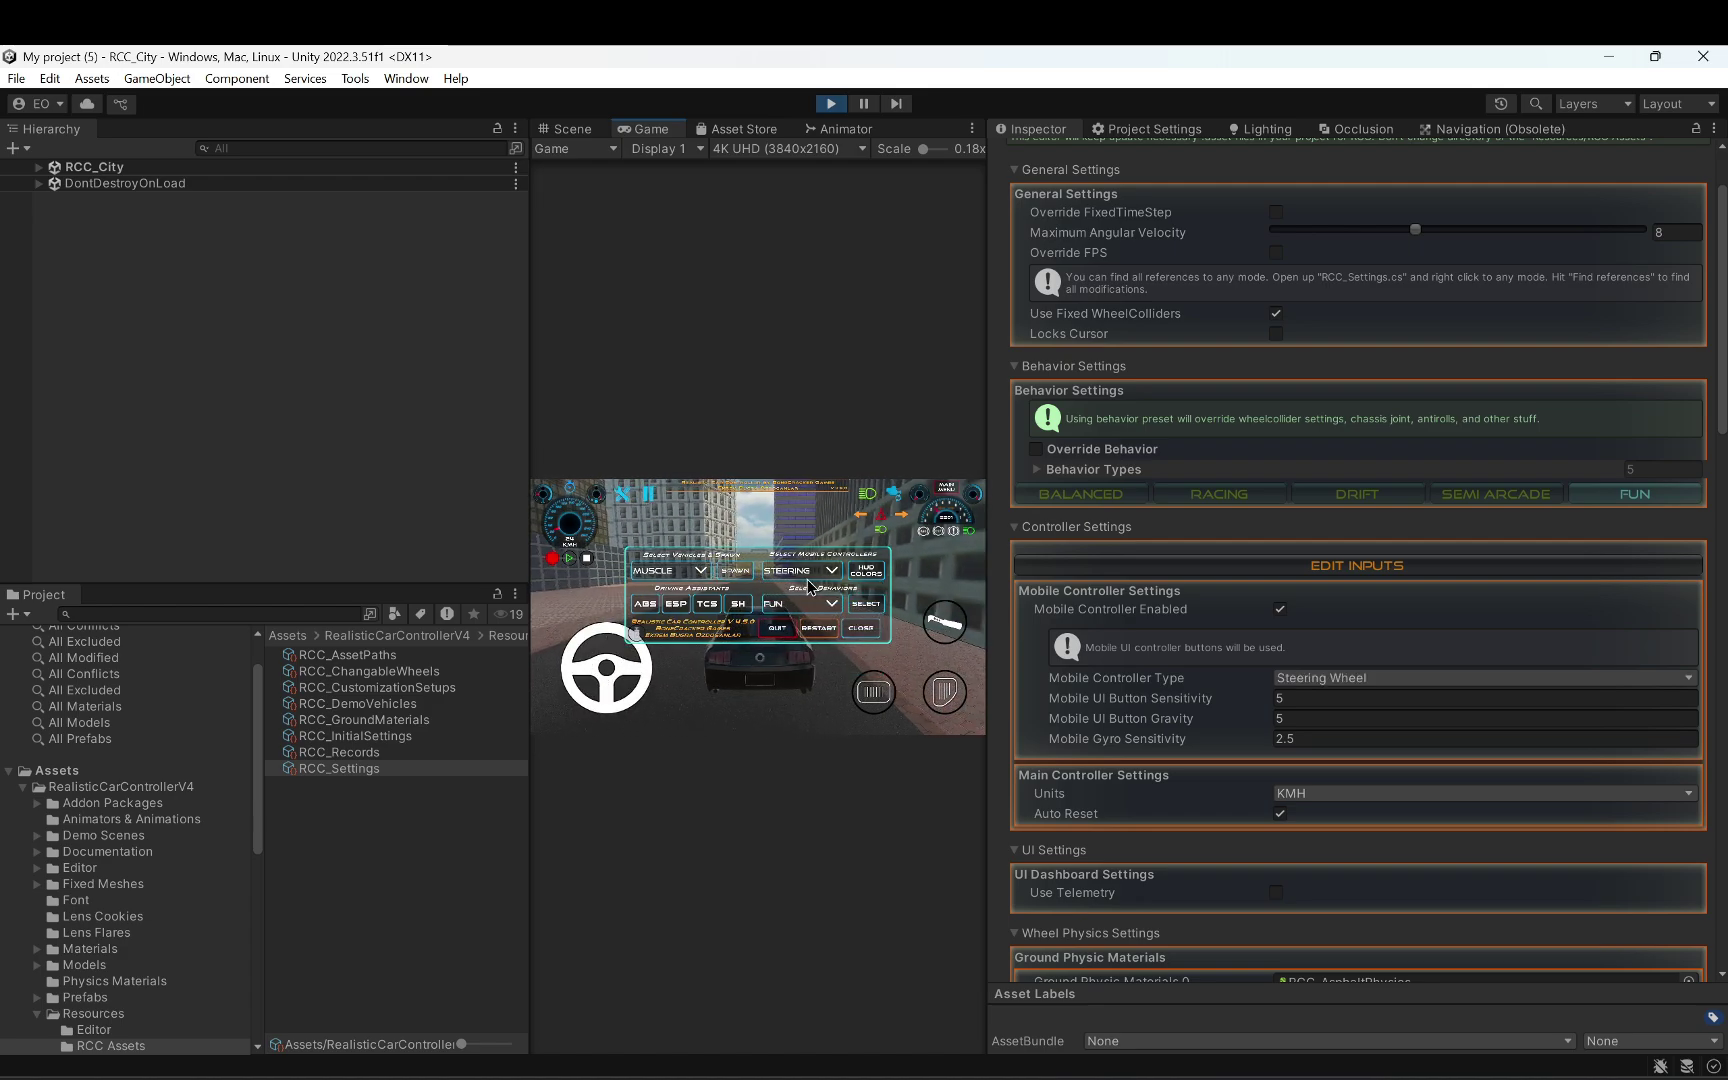
pyautogui.click(819, 617)
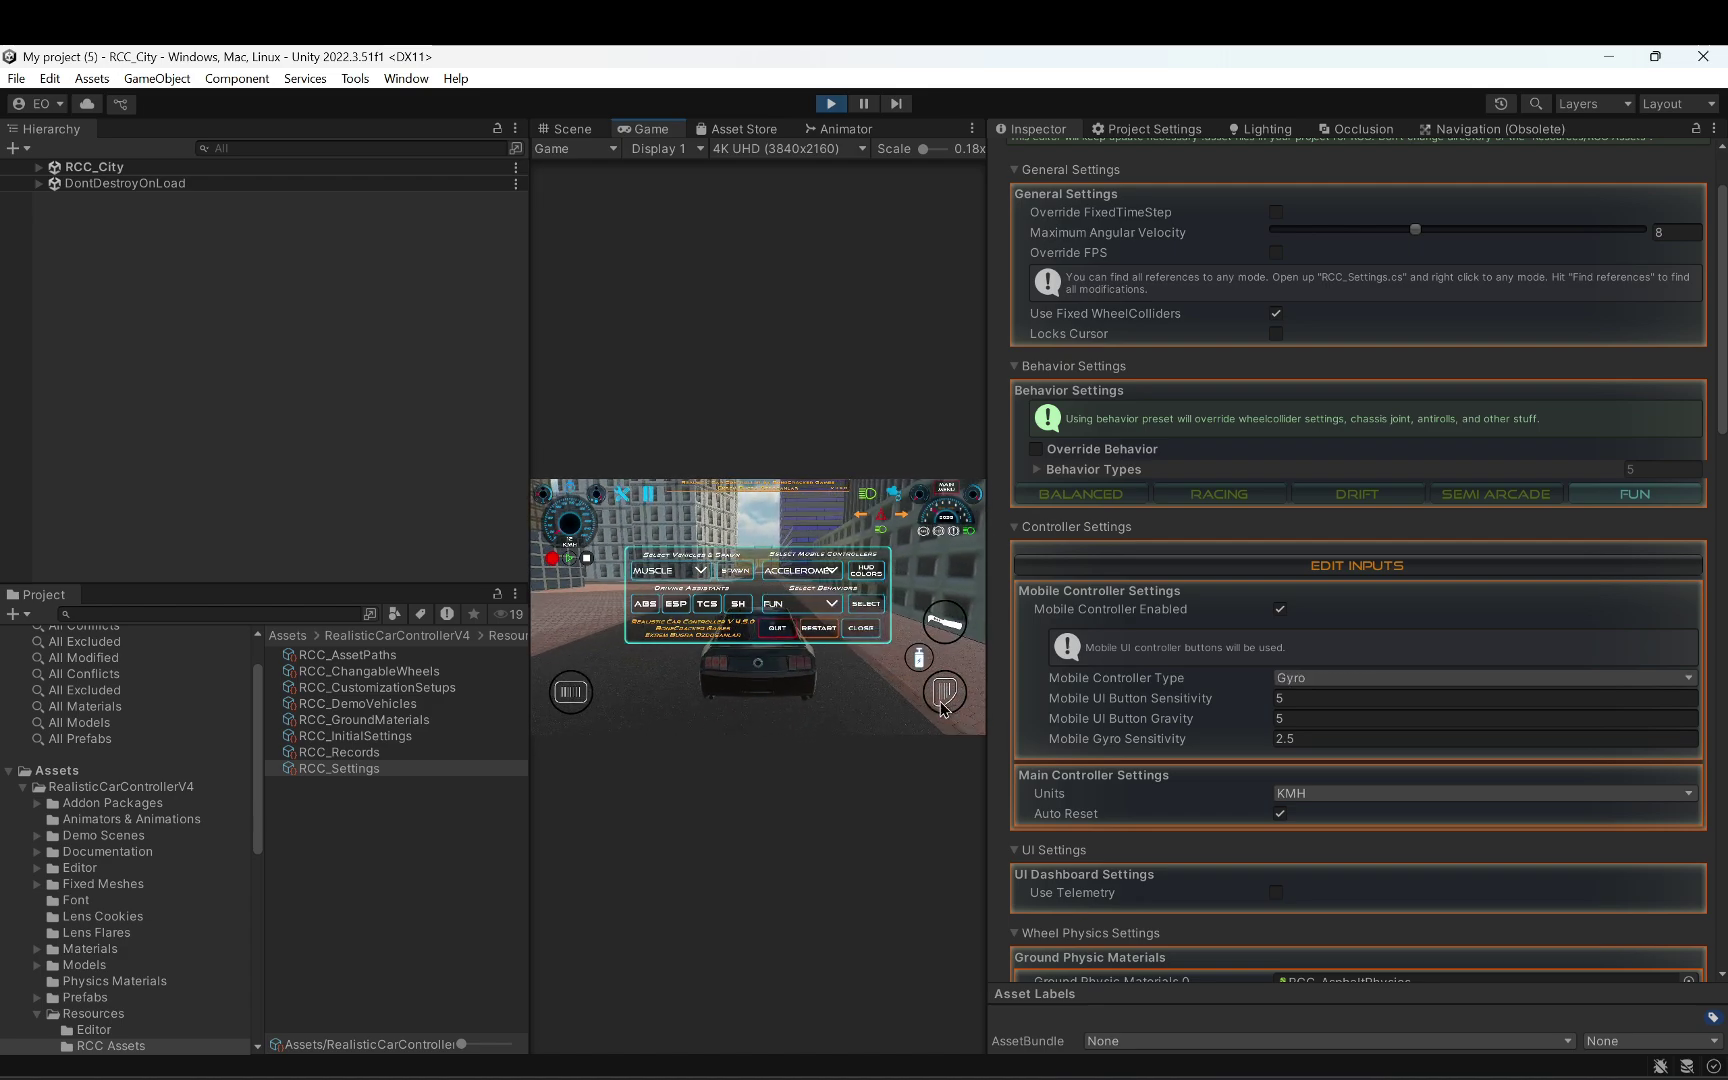
pyautogui.click(865, 570)
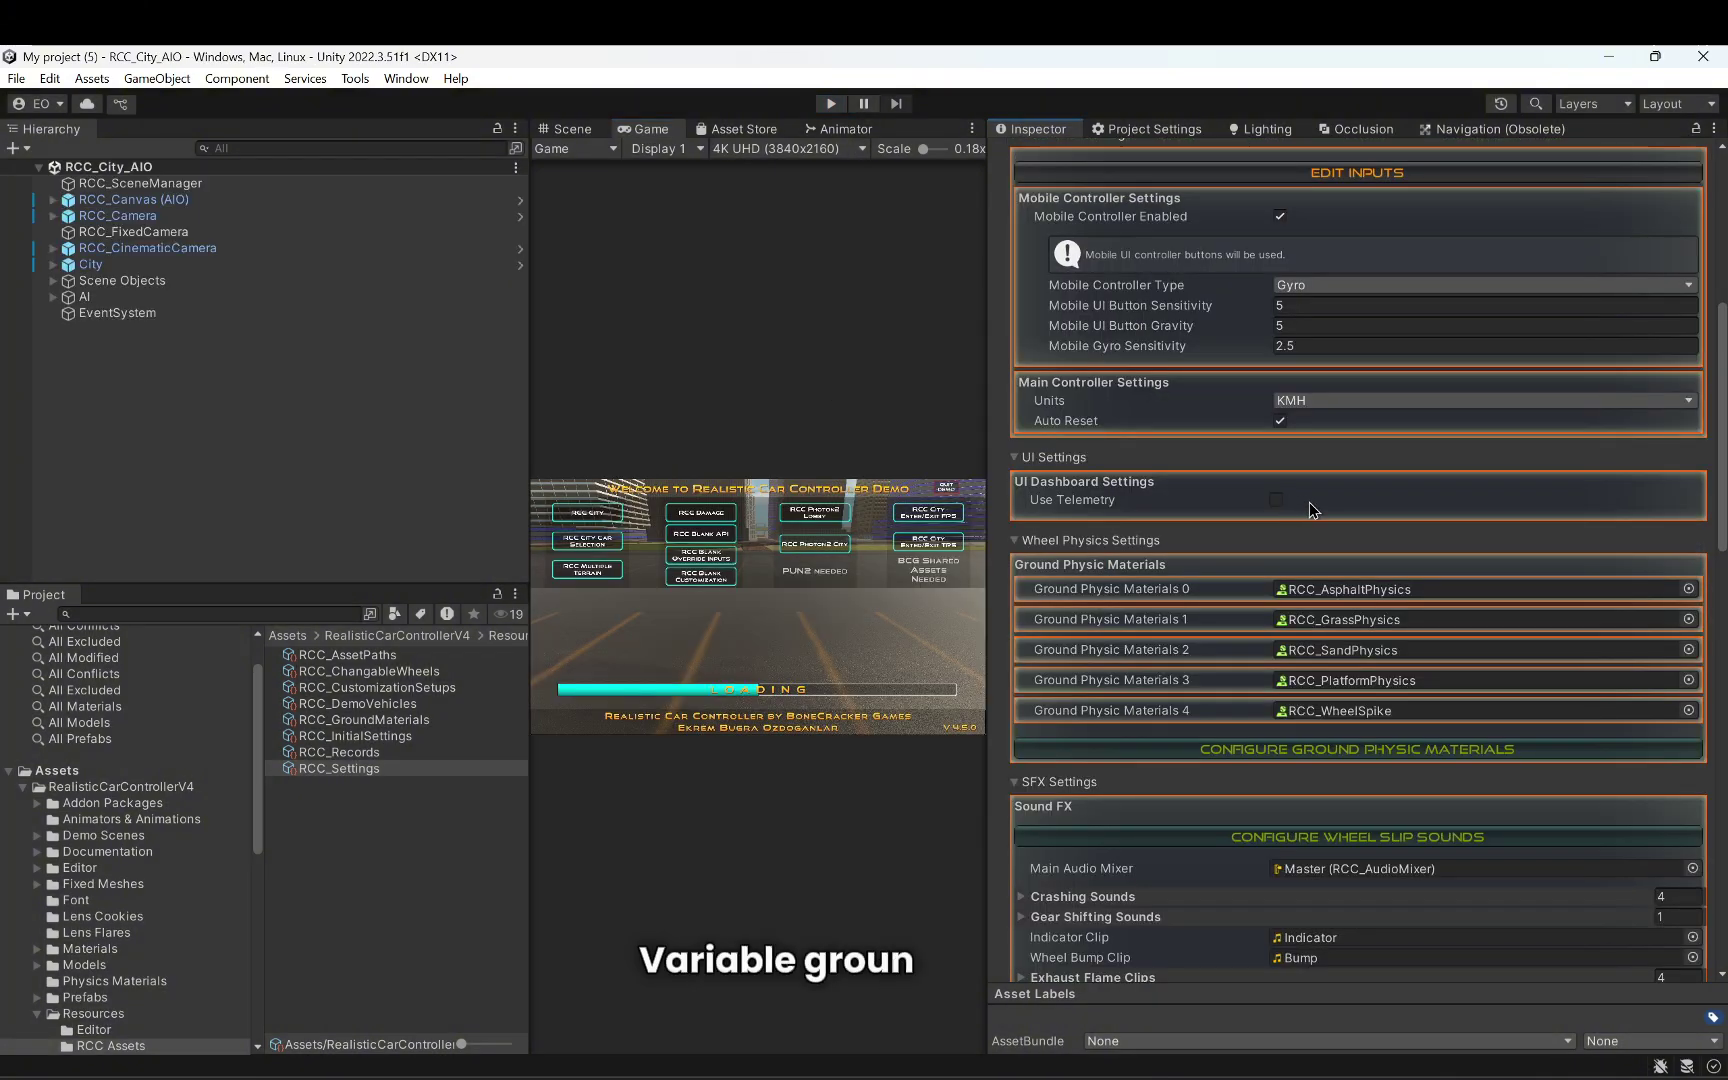
# Step: Open the ground physic materials configuration from the RCC Settings and review the stiffness, slip and damp parameters of RCC_AsphaltPhysics
pyautogui.scroll(-3, 1320, 518)
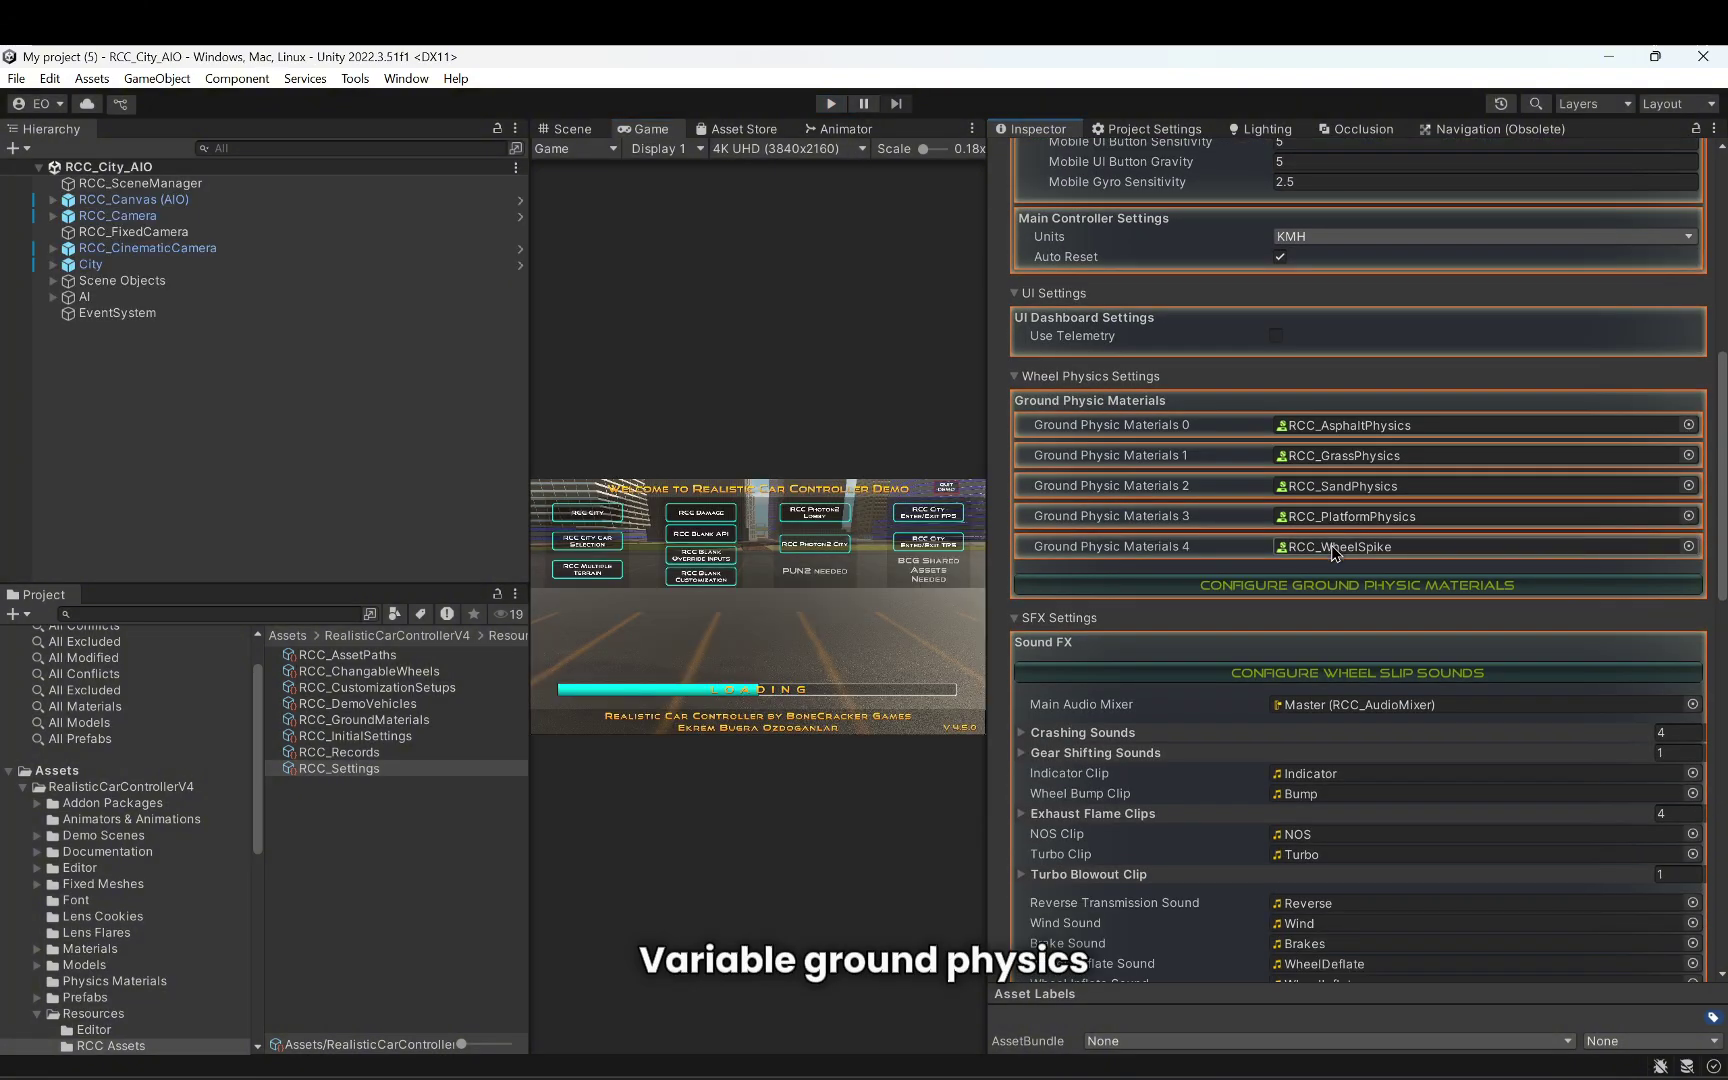
pyautogui.click(1334, 587)
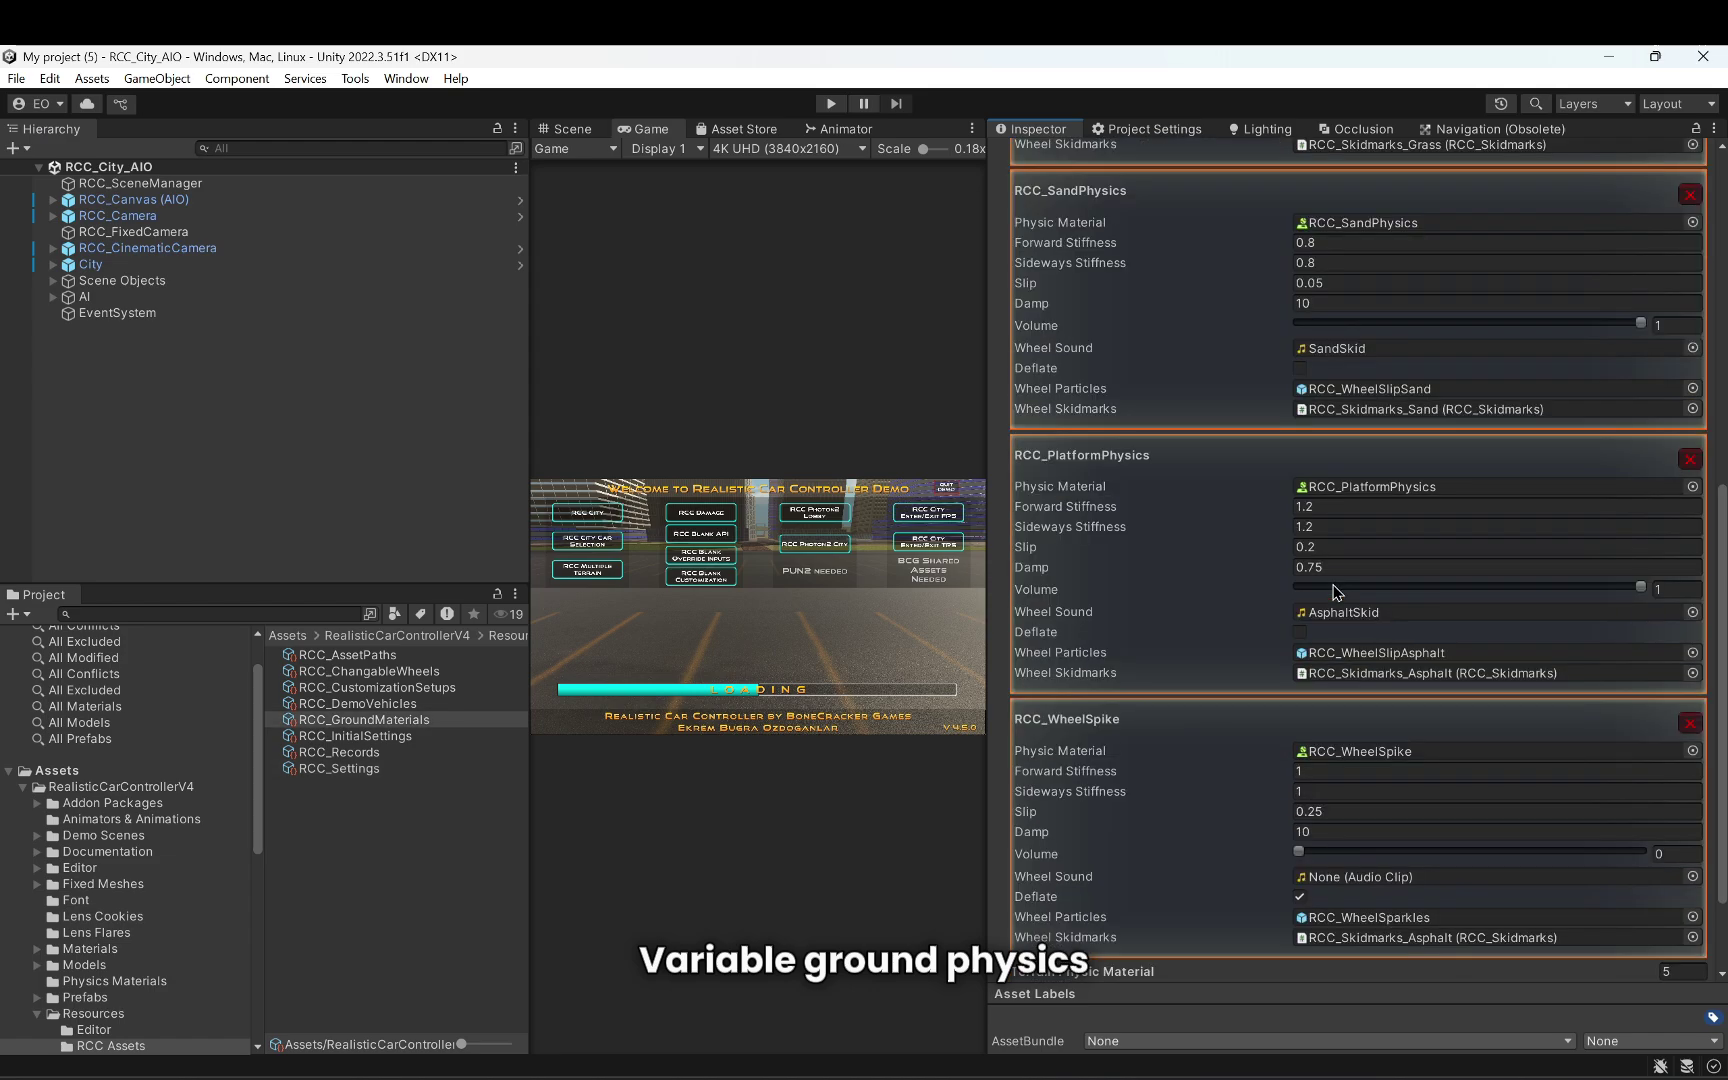
pyautogui.moveTo(1724, 597); pyautogui.dragTo(1717, 197)
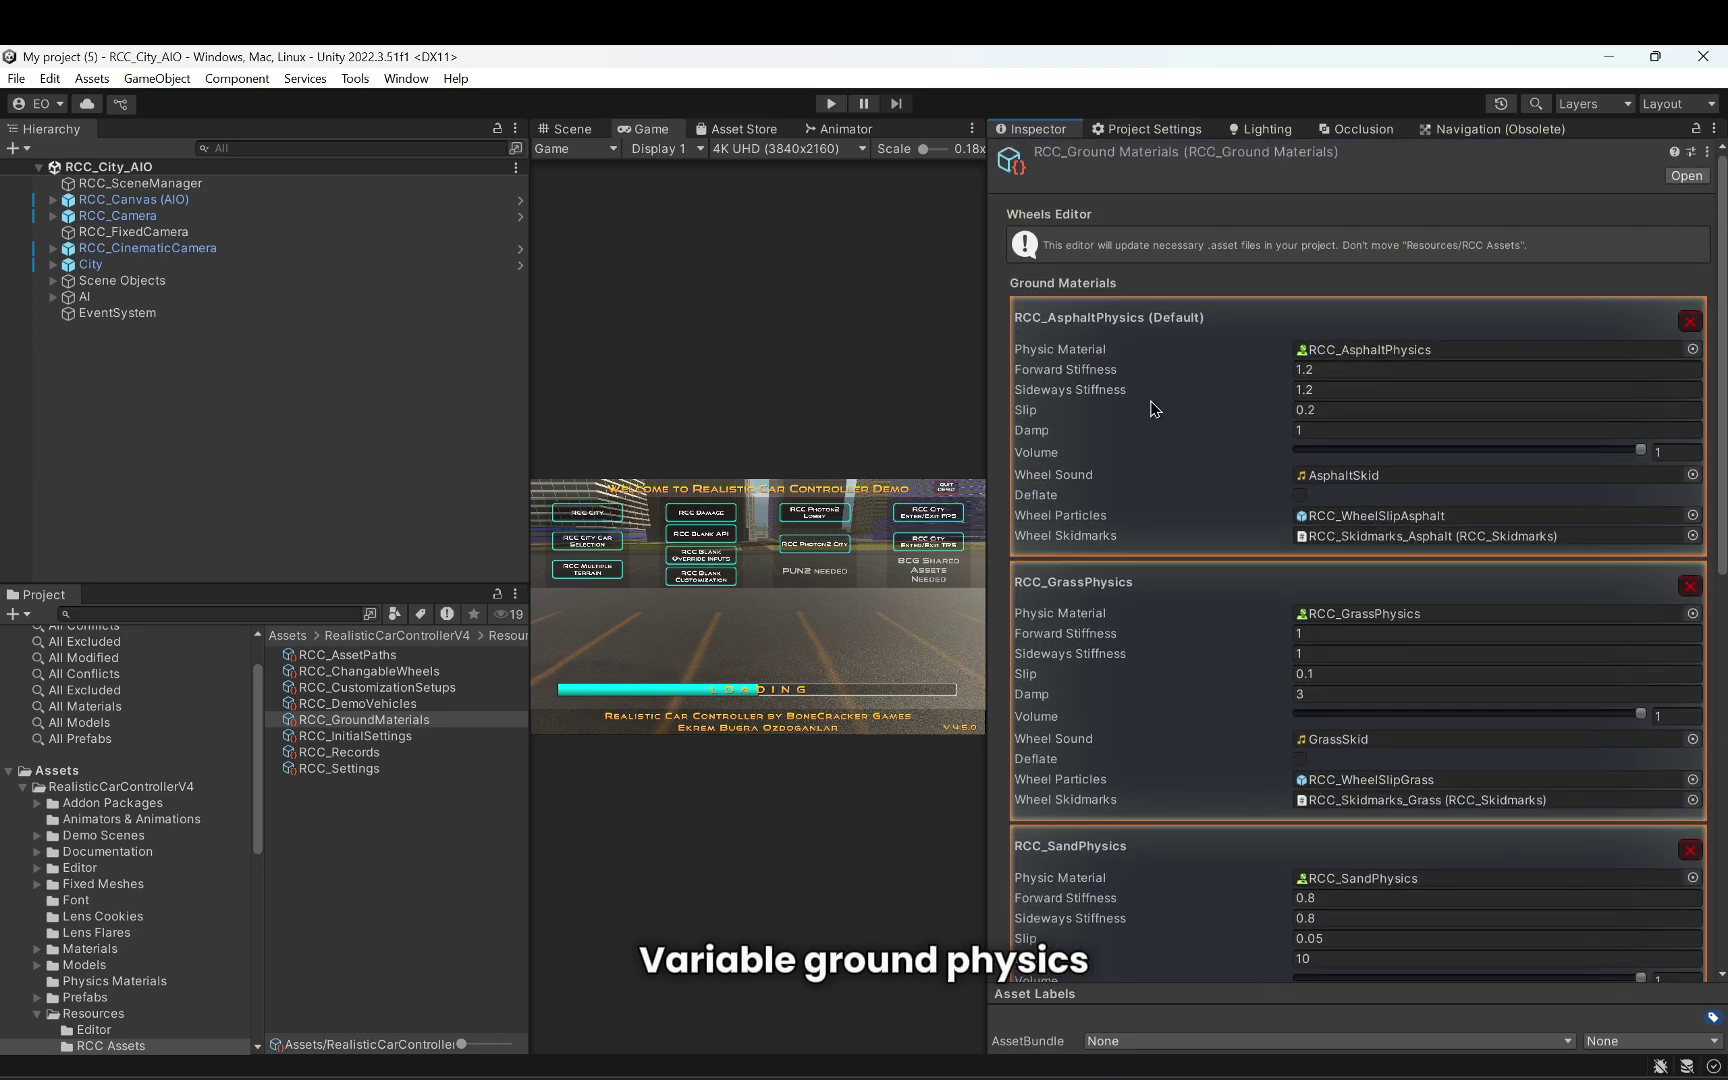
pyautogui.click(1354, 390)
pyautogui.click(1352, 414)
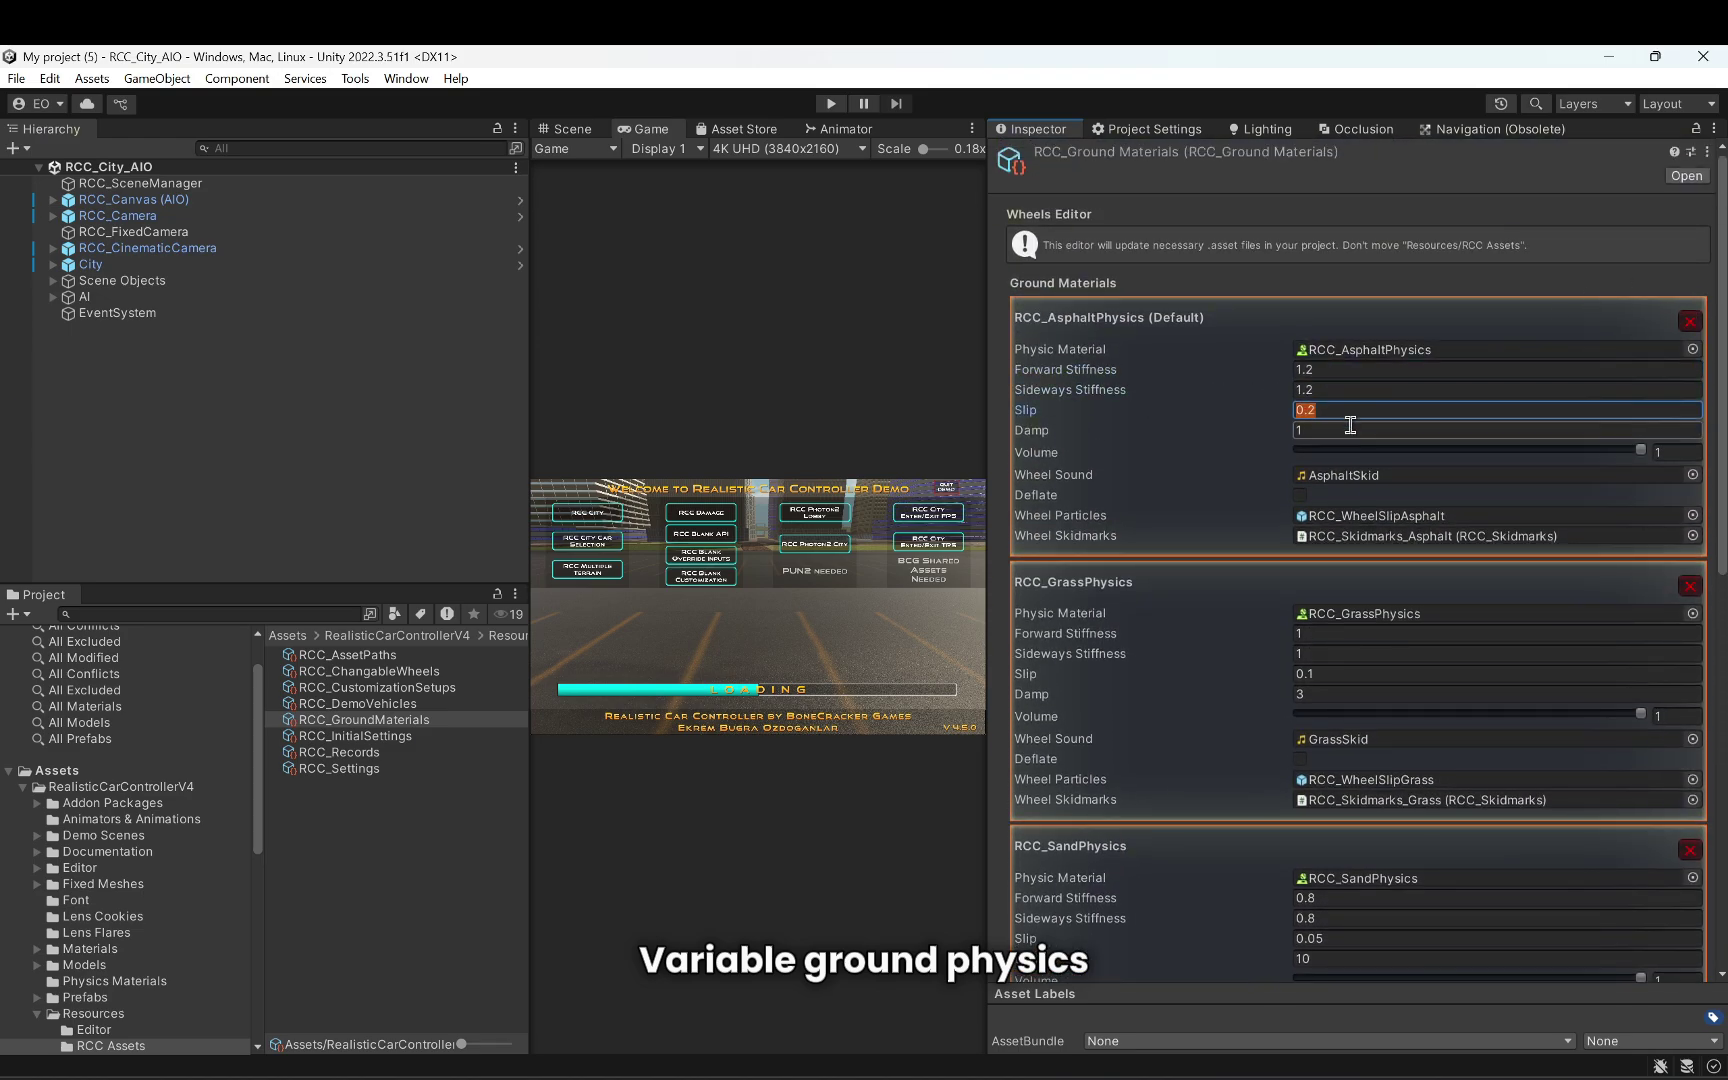
pyautogui.click(1350, 430)
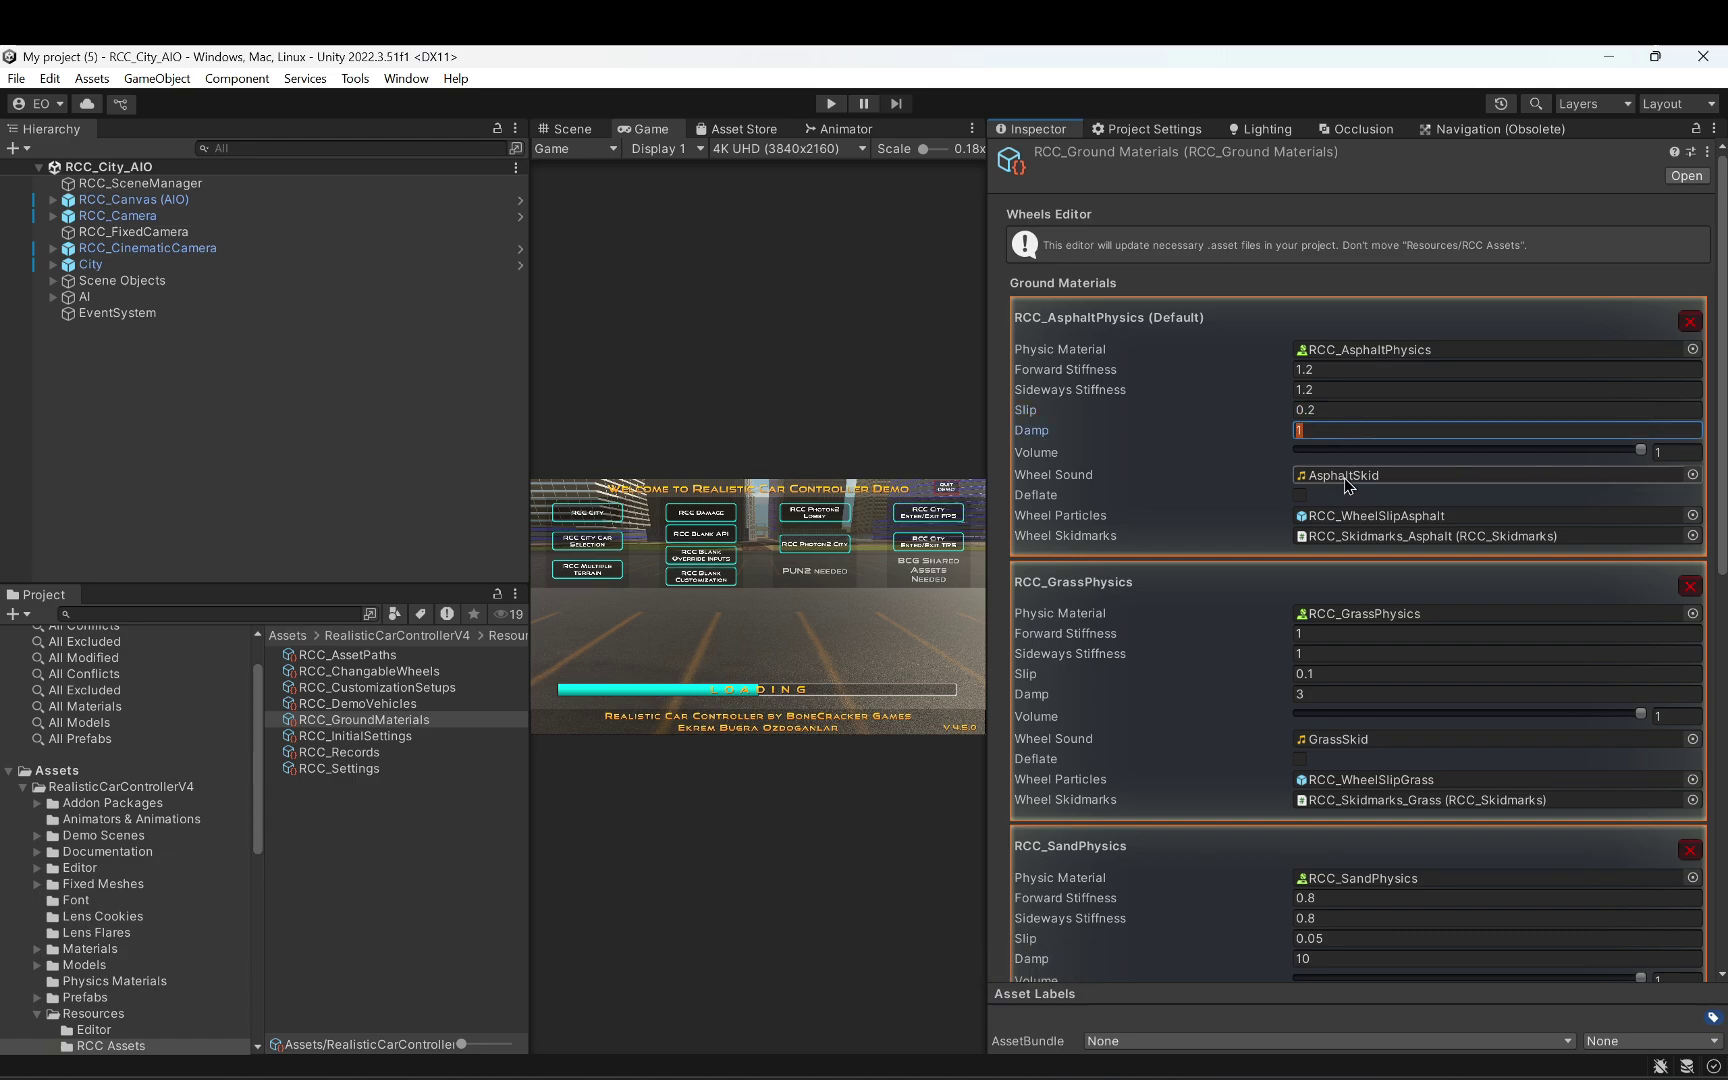
# Step: Locate the project assets used for the asphalt wheel sound, wheel skidmarks and wheel particles
pyautogui.click(1353, 518)
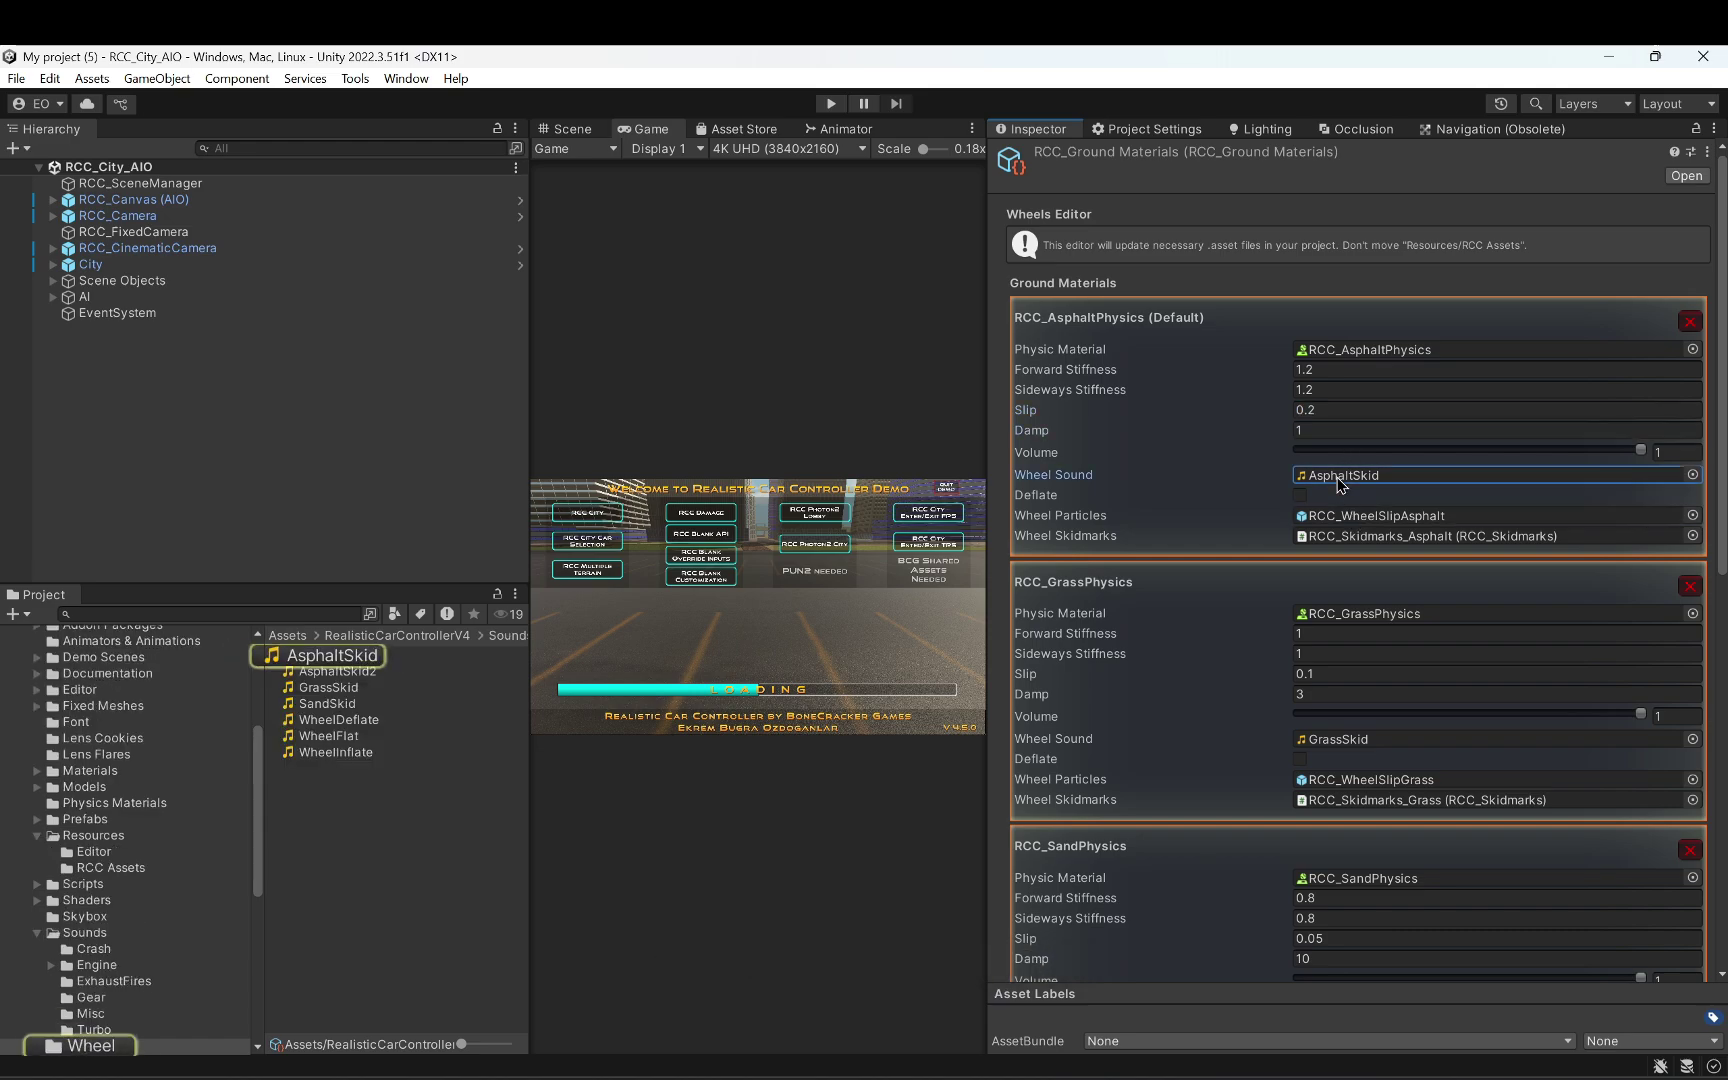
pyautogui.click(1349, 537)
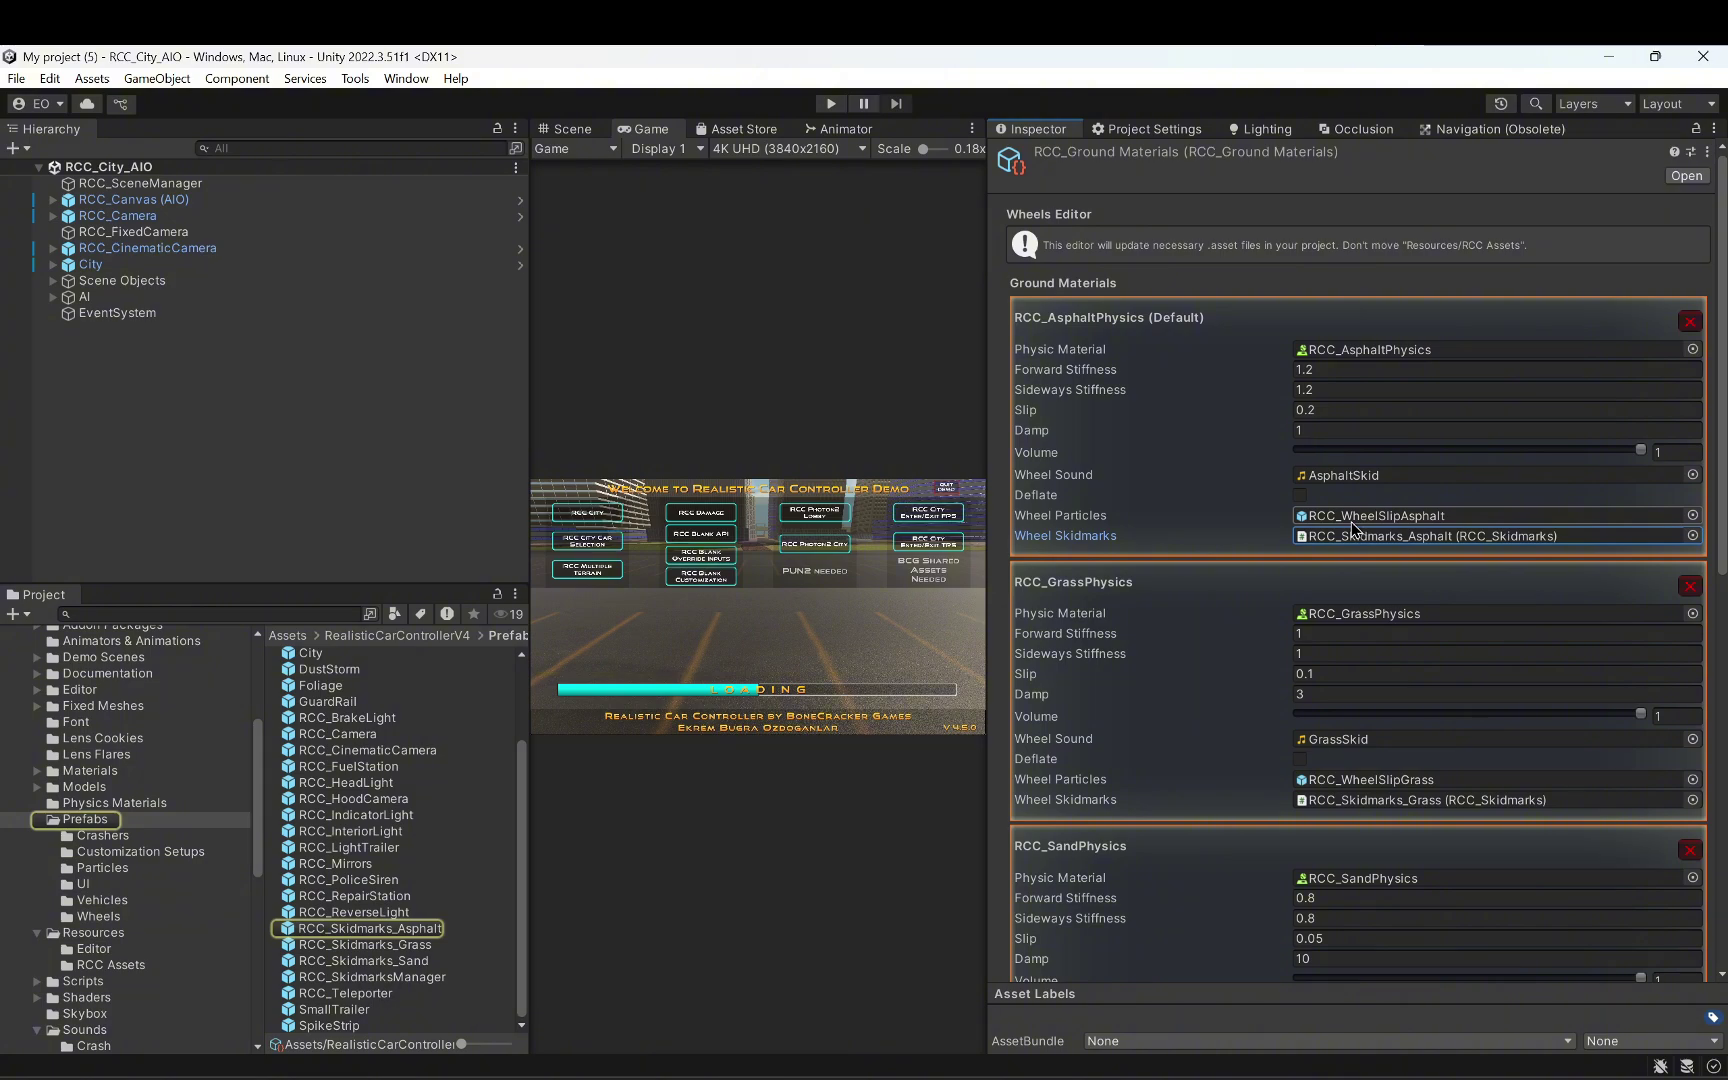
pyautogui.click(1352, 518)
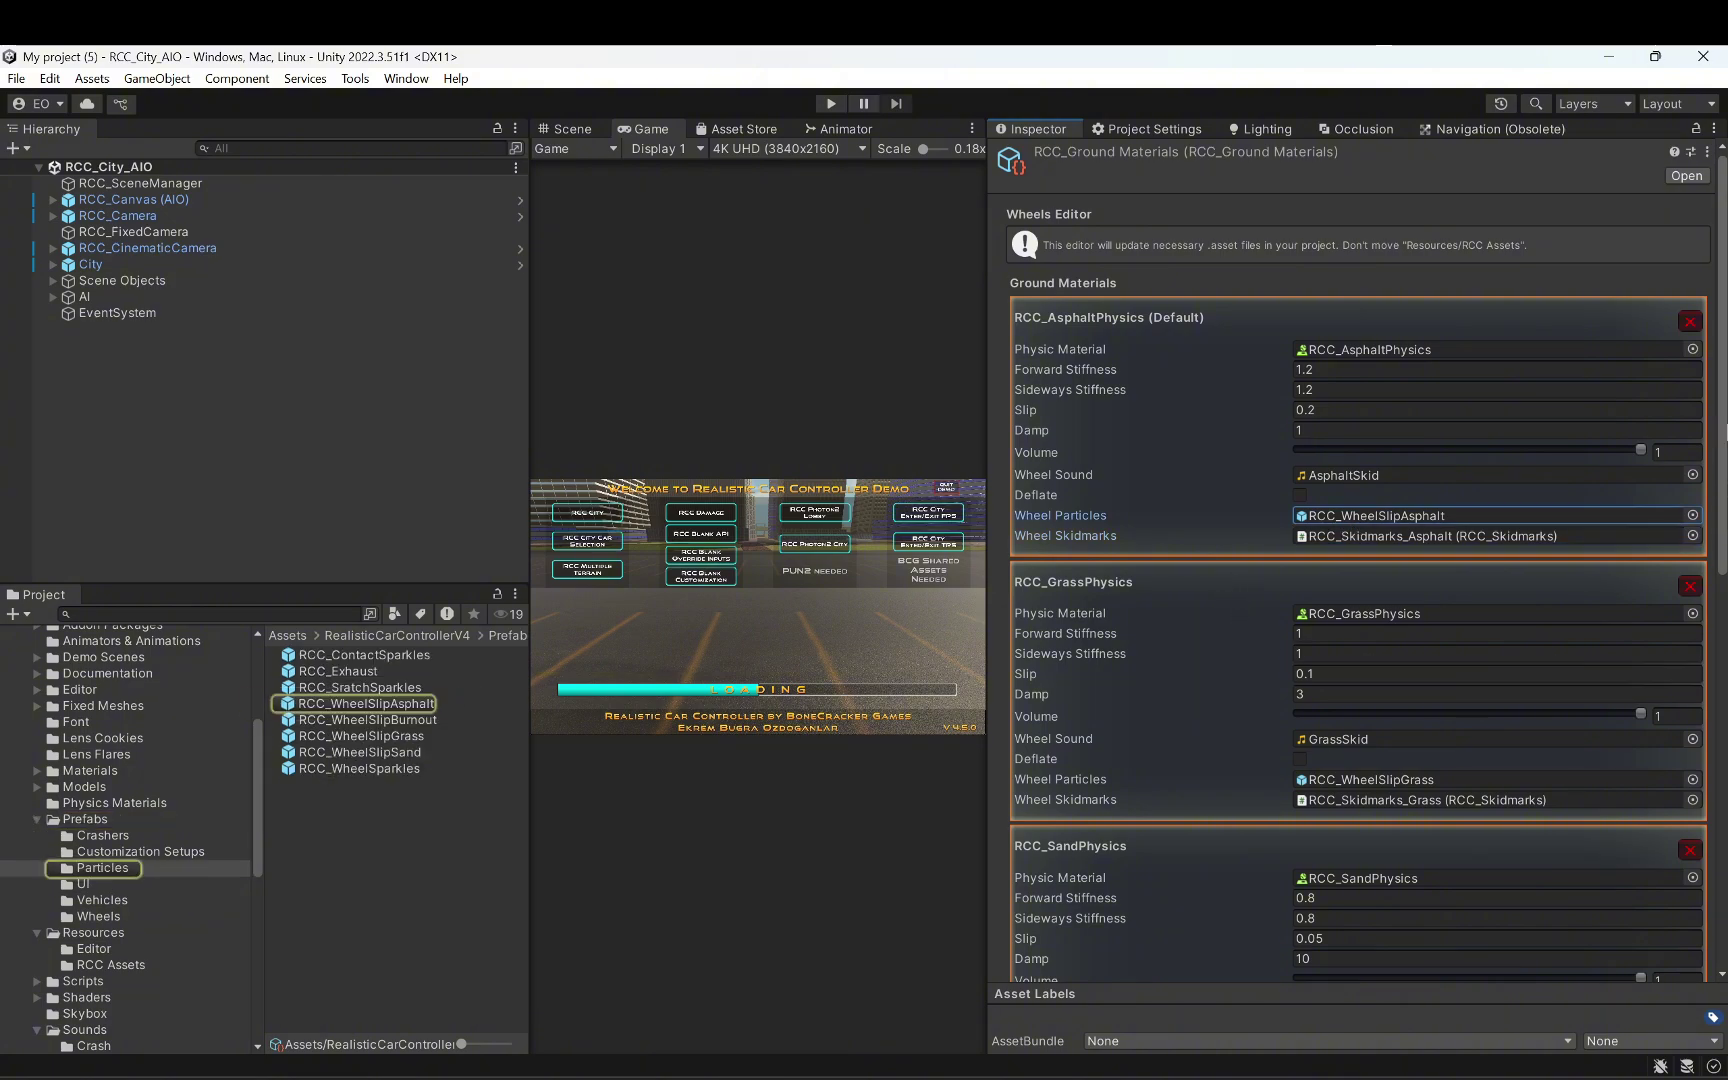
# Step: Select the parking lot ground in the scene and inspect the RCC_AsphaltPhysics material assigned to its Mesh Collider
pyautogui.click(566, 128)
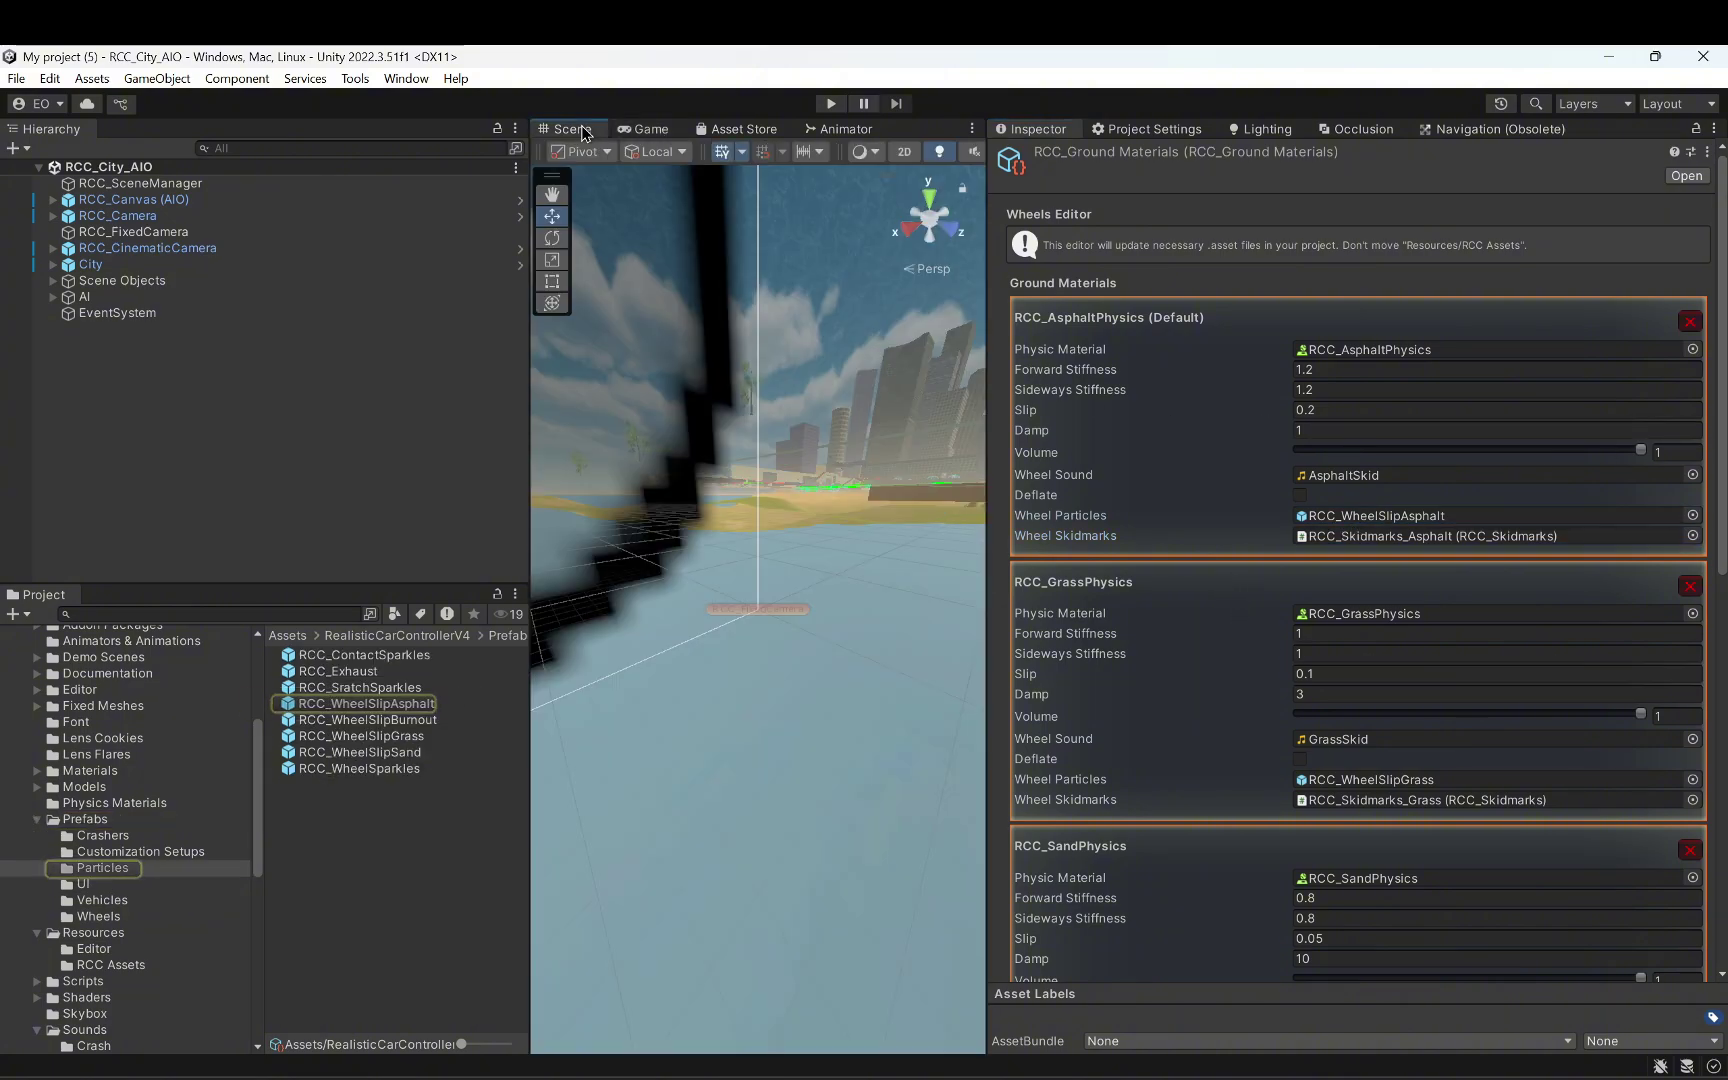
pyautogui.press('w')
pyautogui.moveTo(765, 565); pyautogui.dragTo(805, 652, button='right')
pyautogui.click(805, 659)
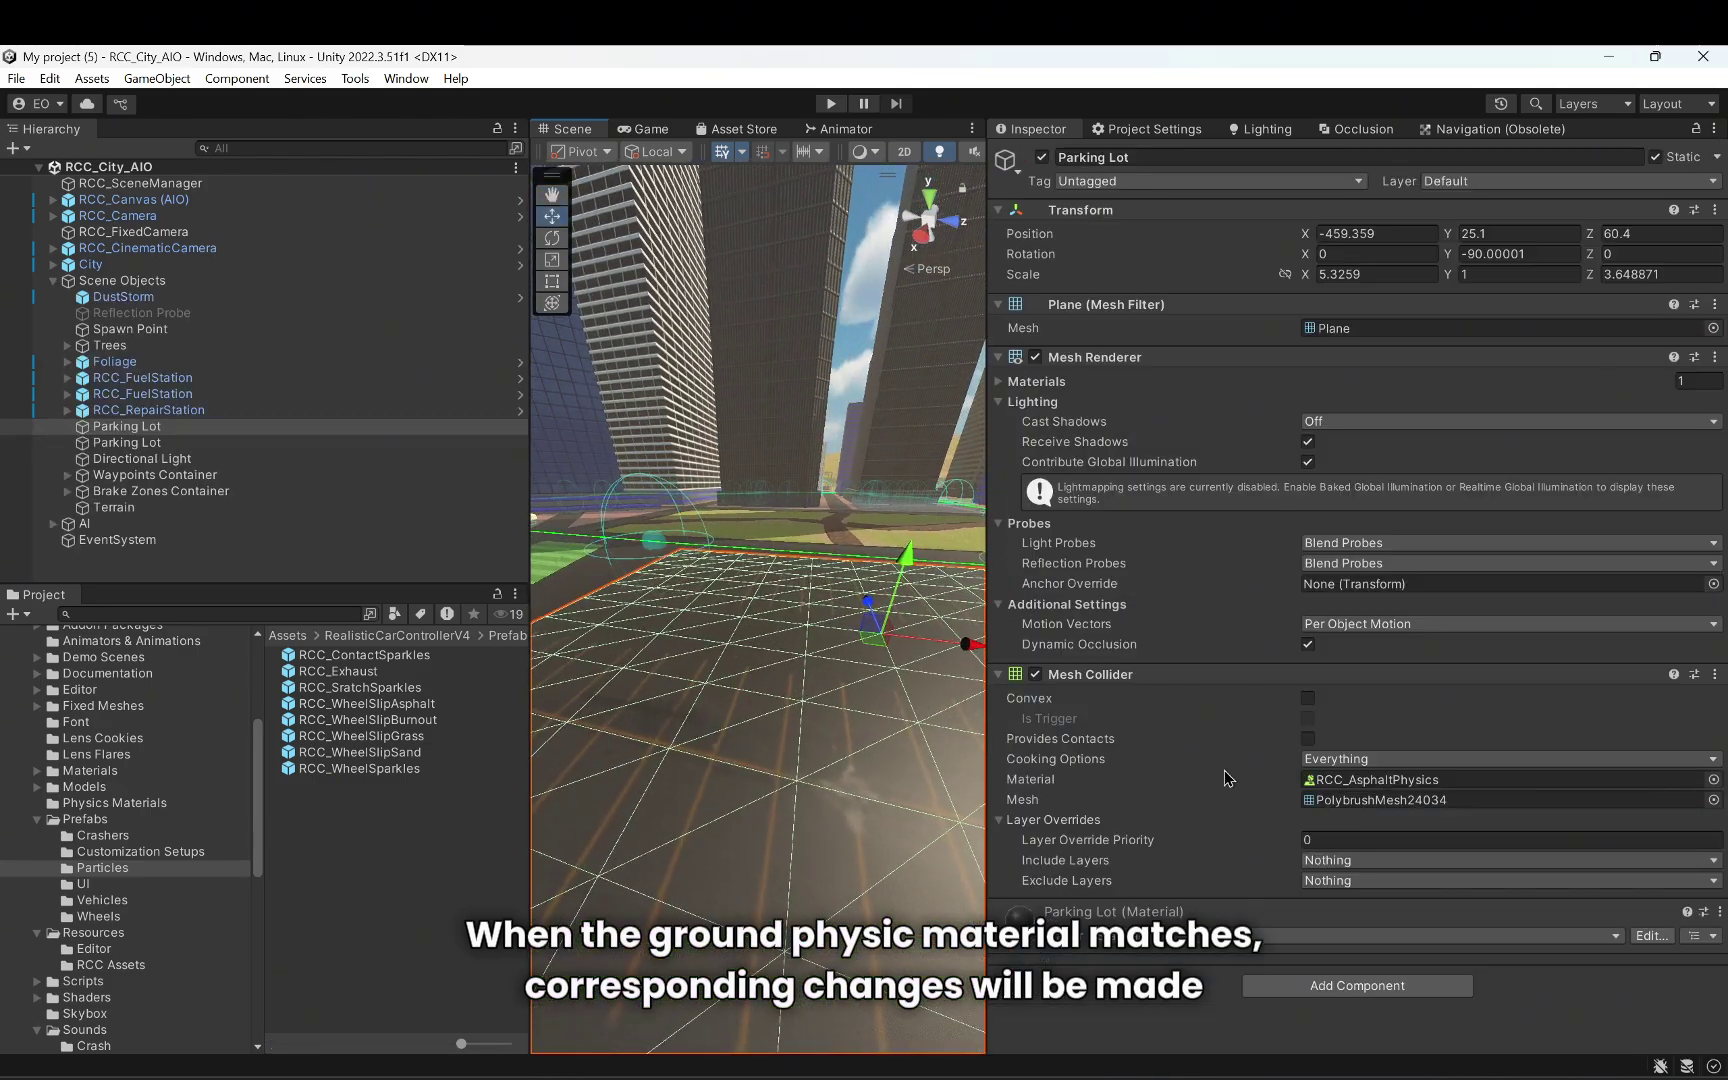
pyautogui.click(1345, 781)
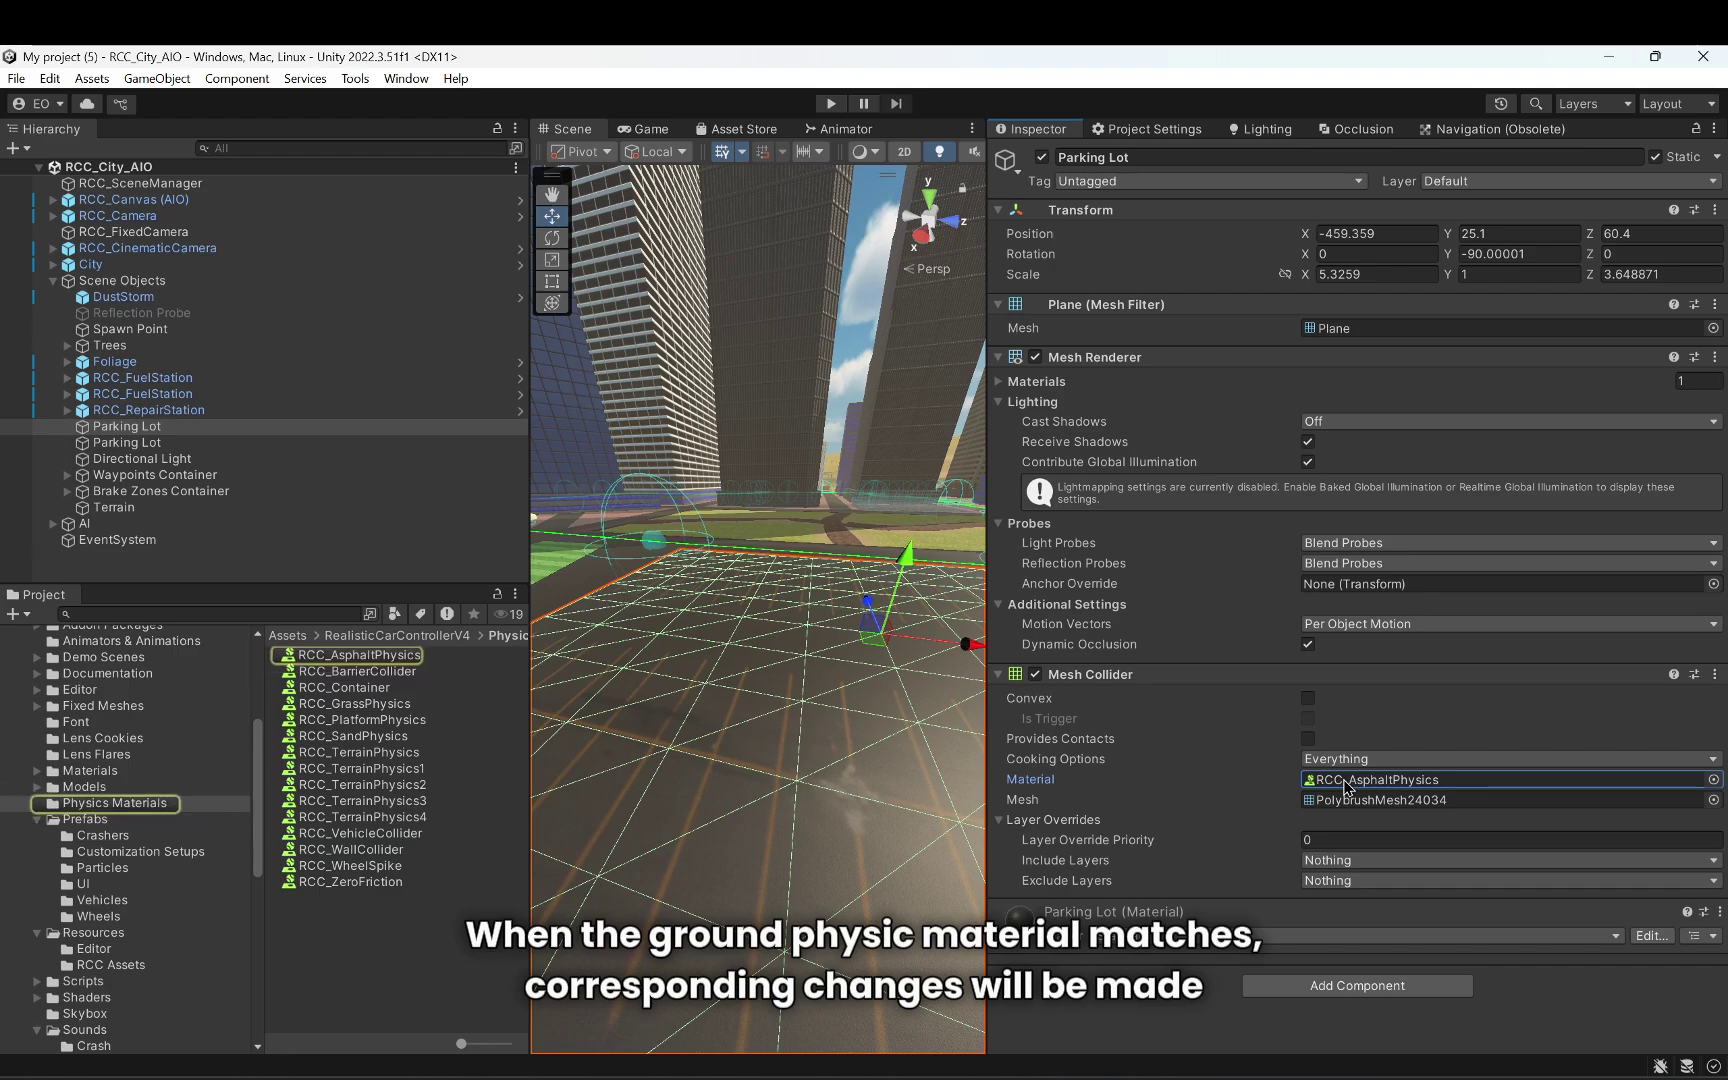
pyautogui.click(365, 657)
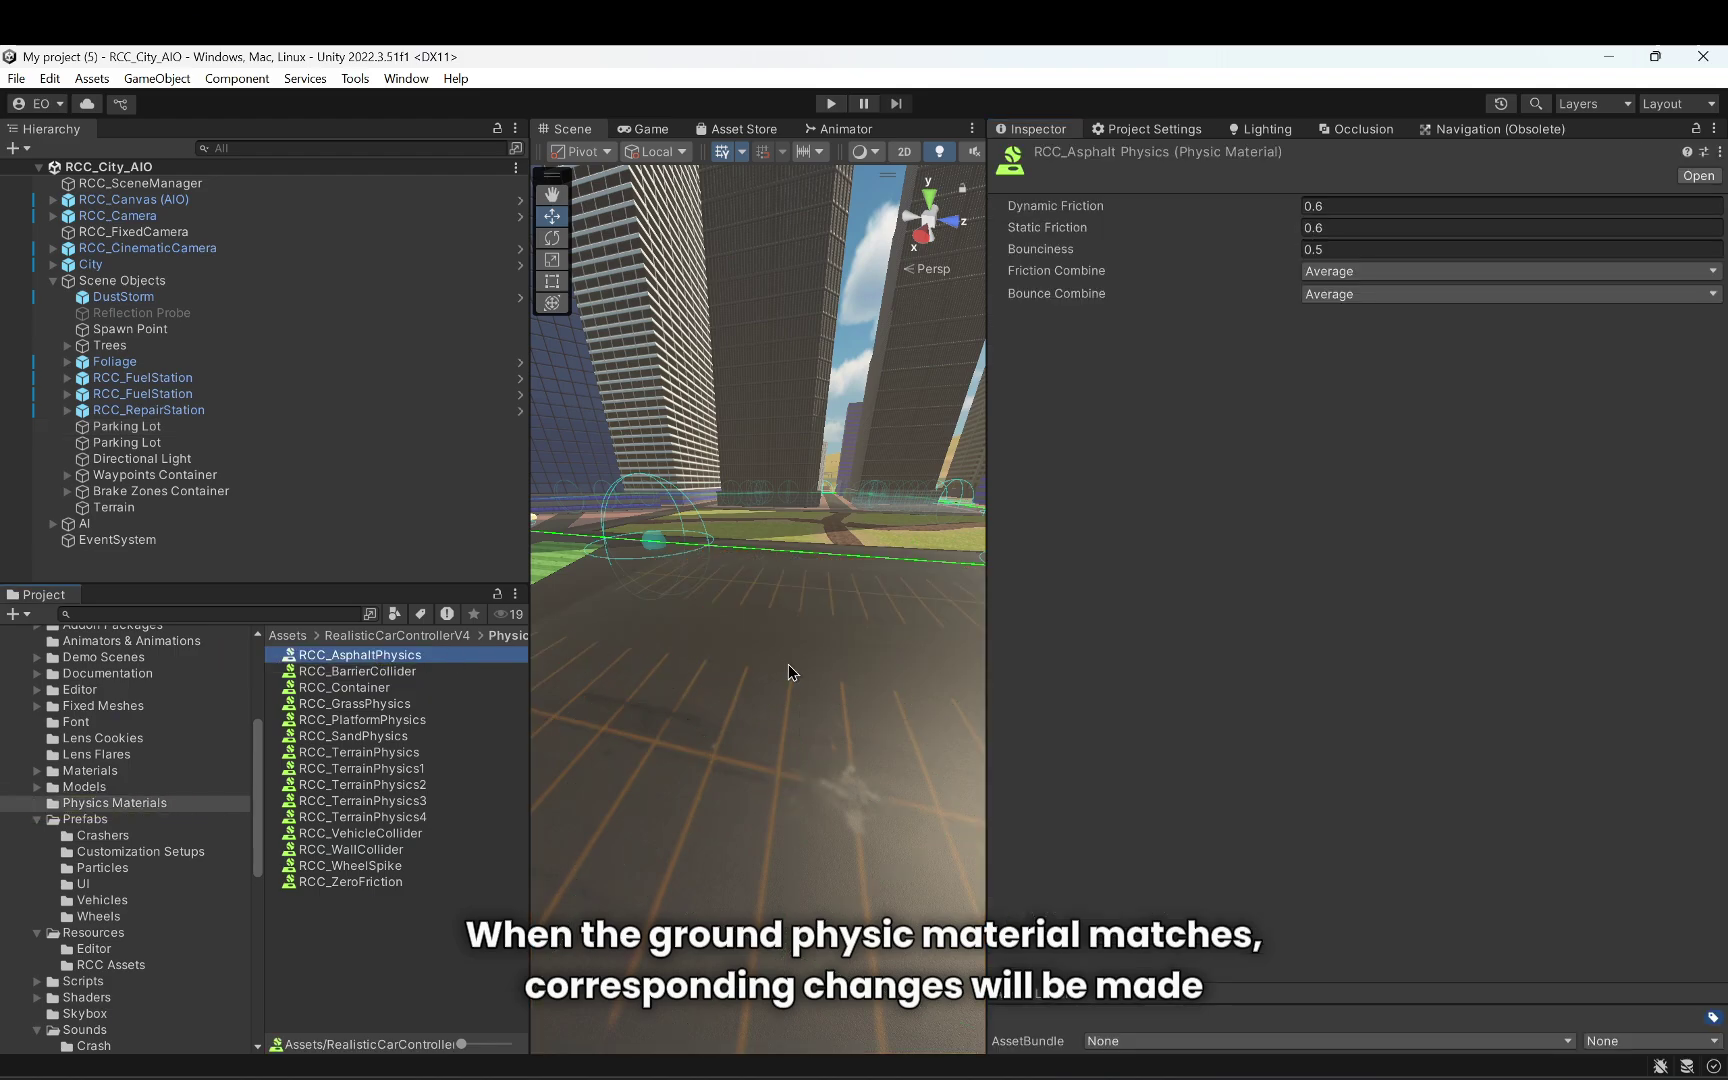
# Step: Select the Muscle vehicle under AI, frame it in the scene and examine its components down to RCC_AI Car Controller
pyautogui.click(53, 281)
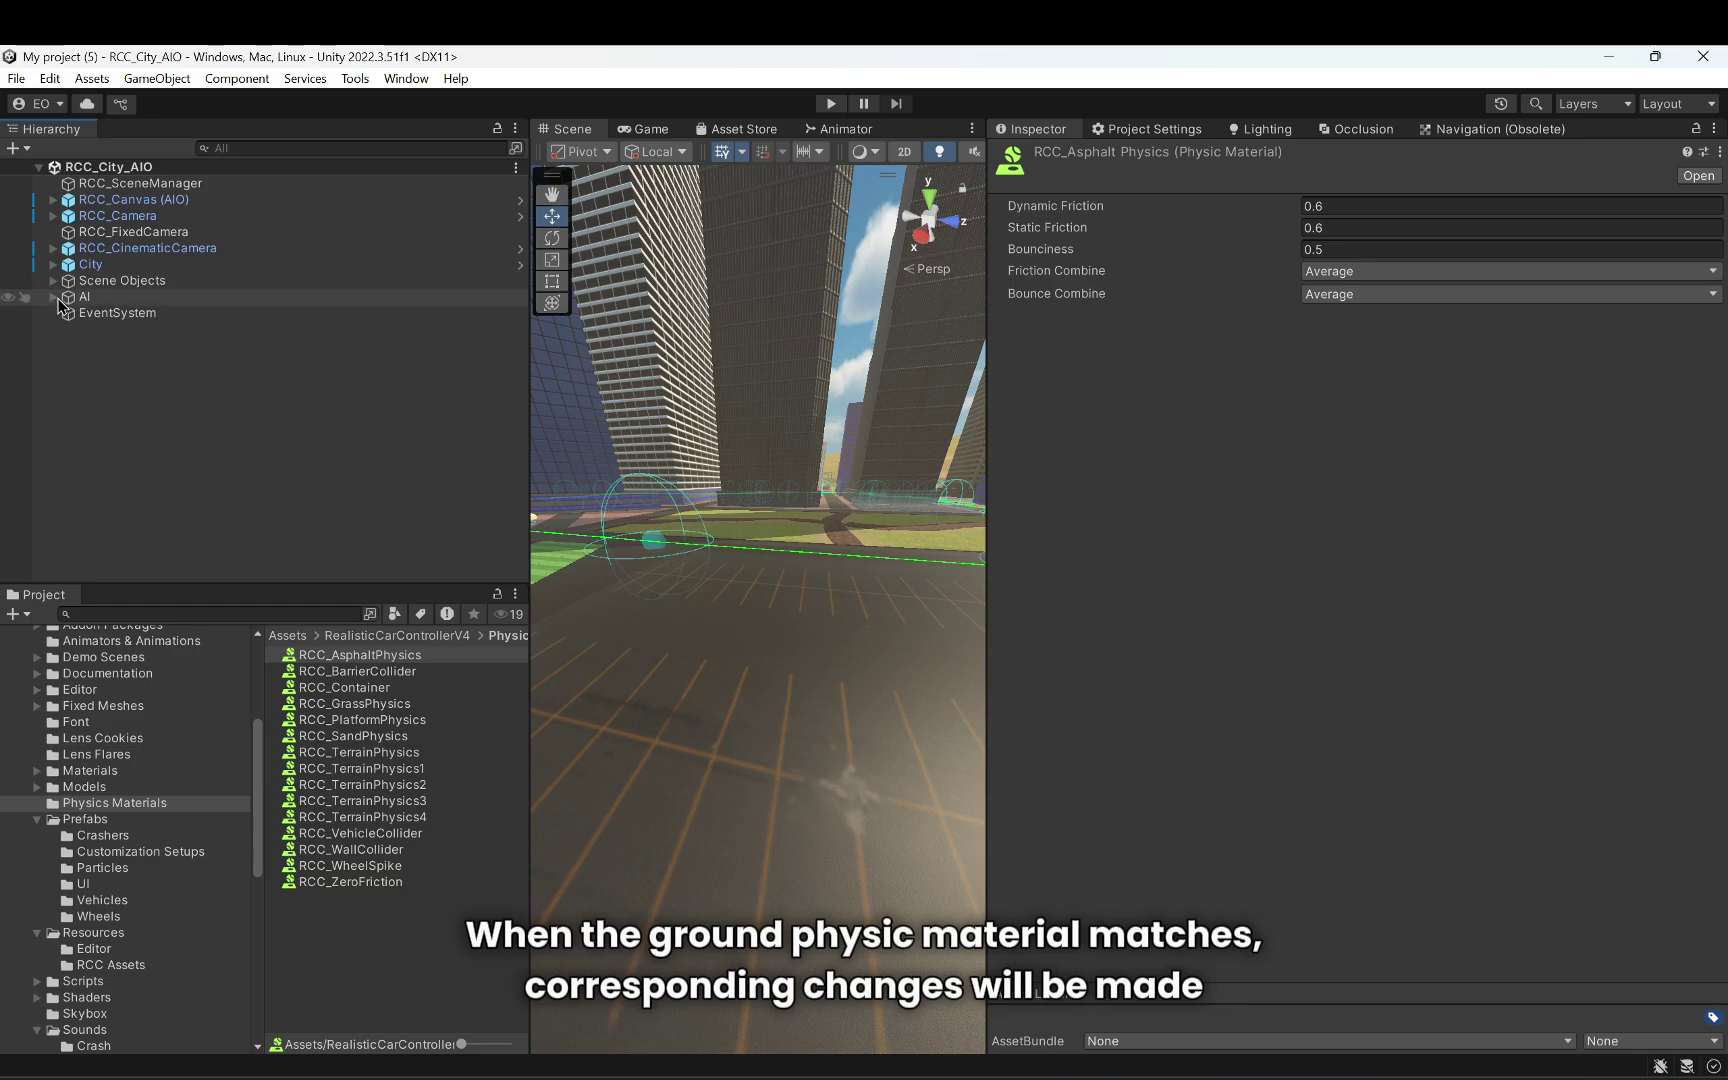
pyautogui.click(54, 297)
pyautogui.click(96, 313)
pyautogui.press('f')
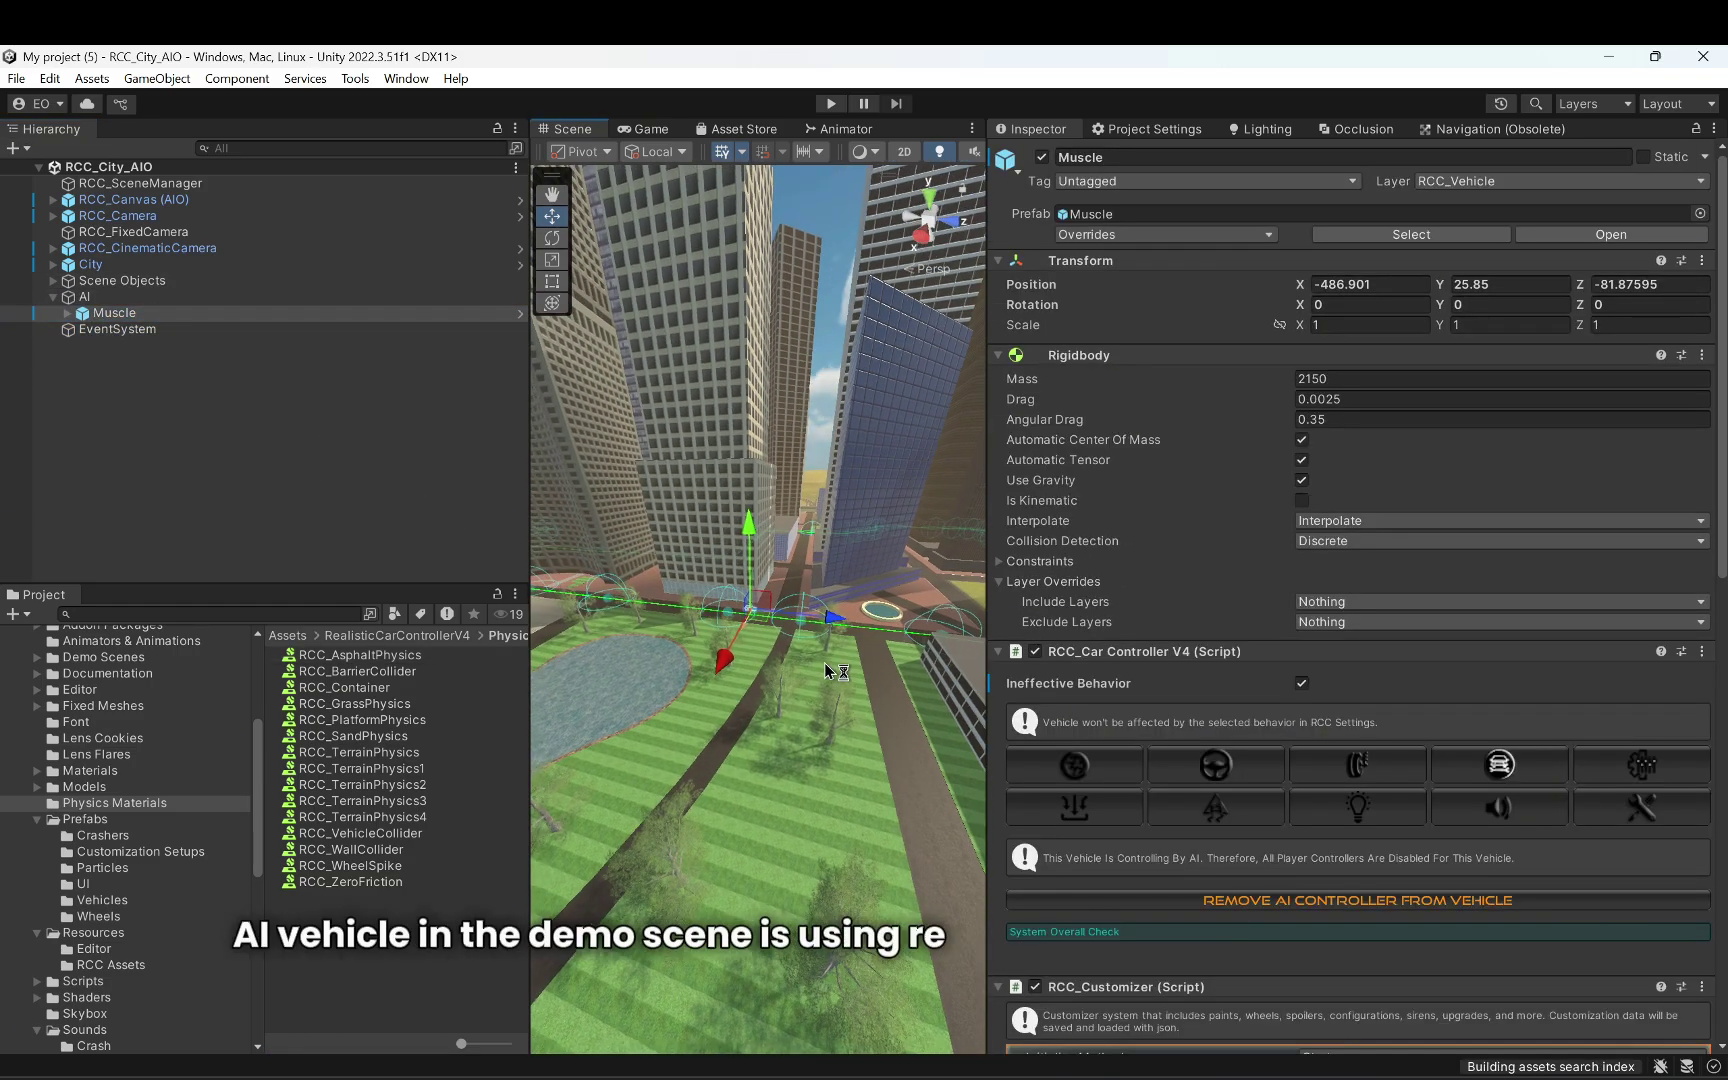
pyautogui.scroll(5, 825, 664)
pyautogui.scroll(-2, 825, 664)
pyautogui.keyDown('alt'); pyautogui.moveTo(825, 664); pyautogui.dragTo(996, 690); pyautogui.keyUp('alt')
pyautogui.moveTo(1723, 401); pyautogui.dragTo(1723, 708)
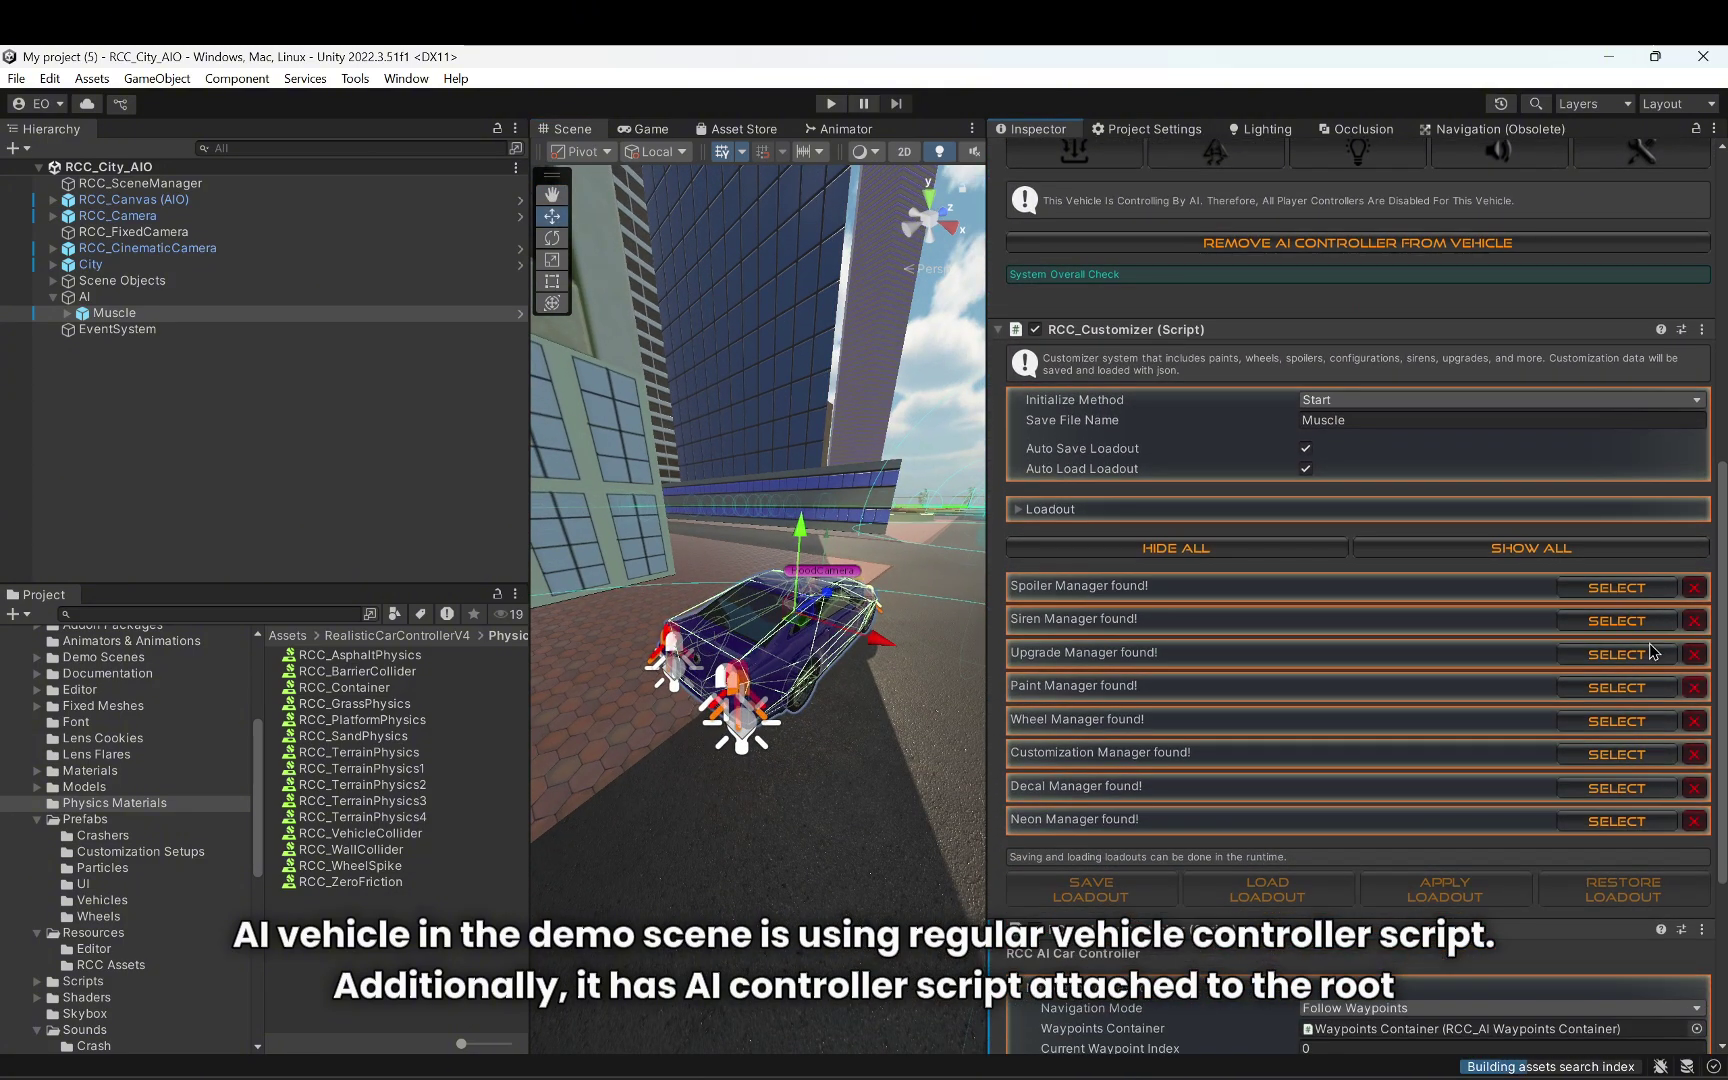
pyautogui.scroll(3, 1050, 383)
pyautogui.scroll(-8, 1080, 400)
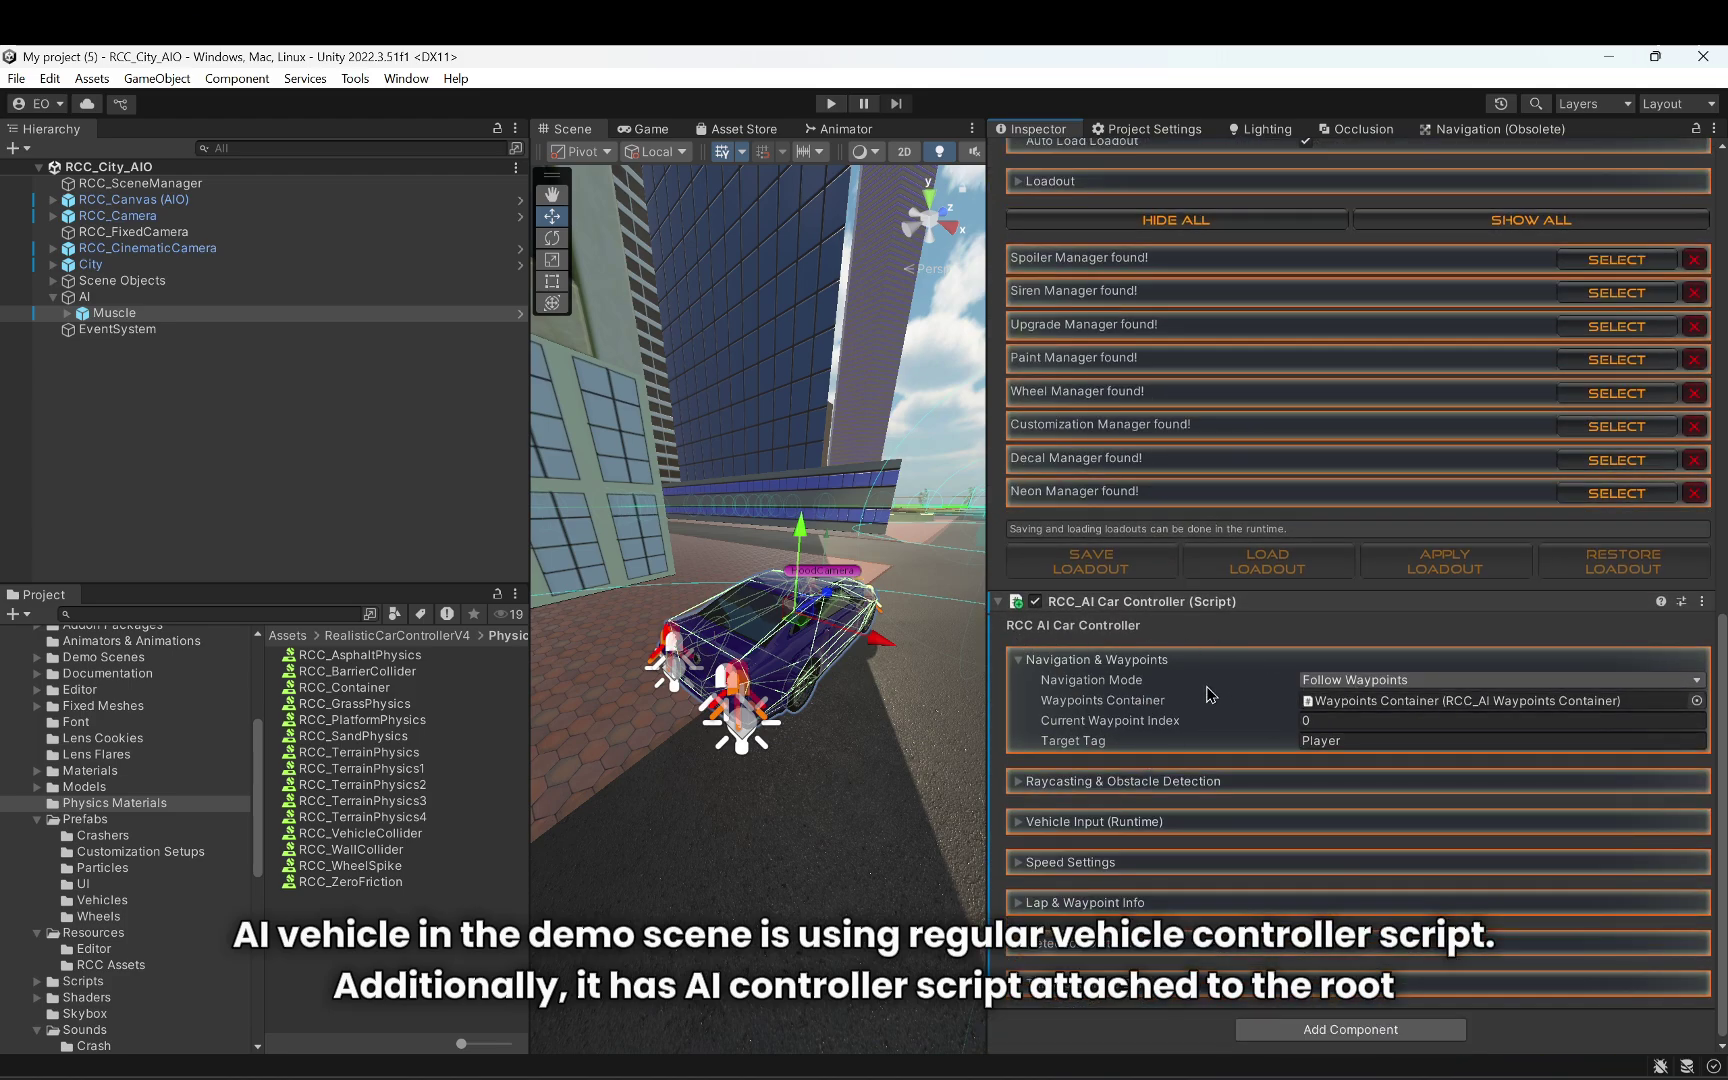
# Step: Locate the AI car's assigned Waypoints Container in the scene and view the available Navigation Mode options
pyautogui.click(1338, 701)
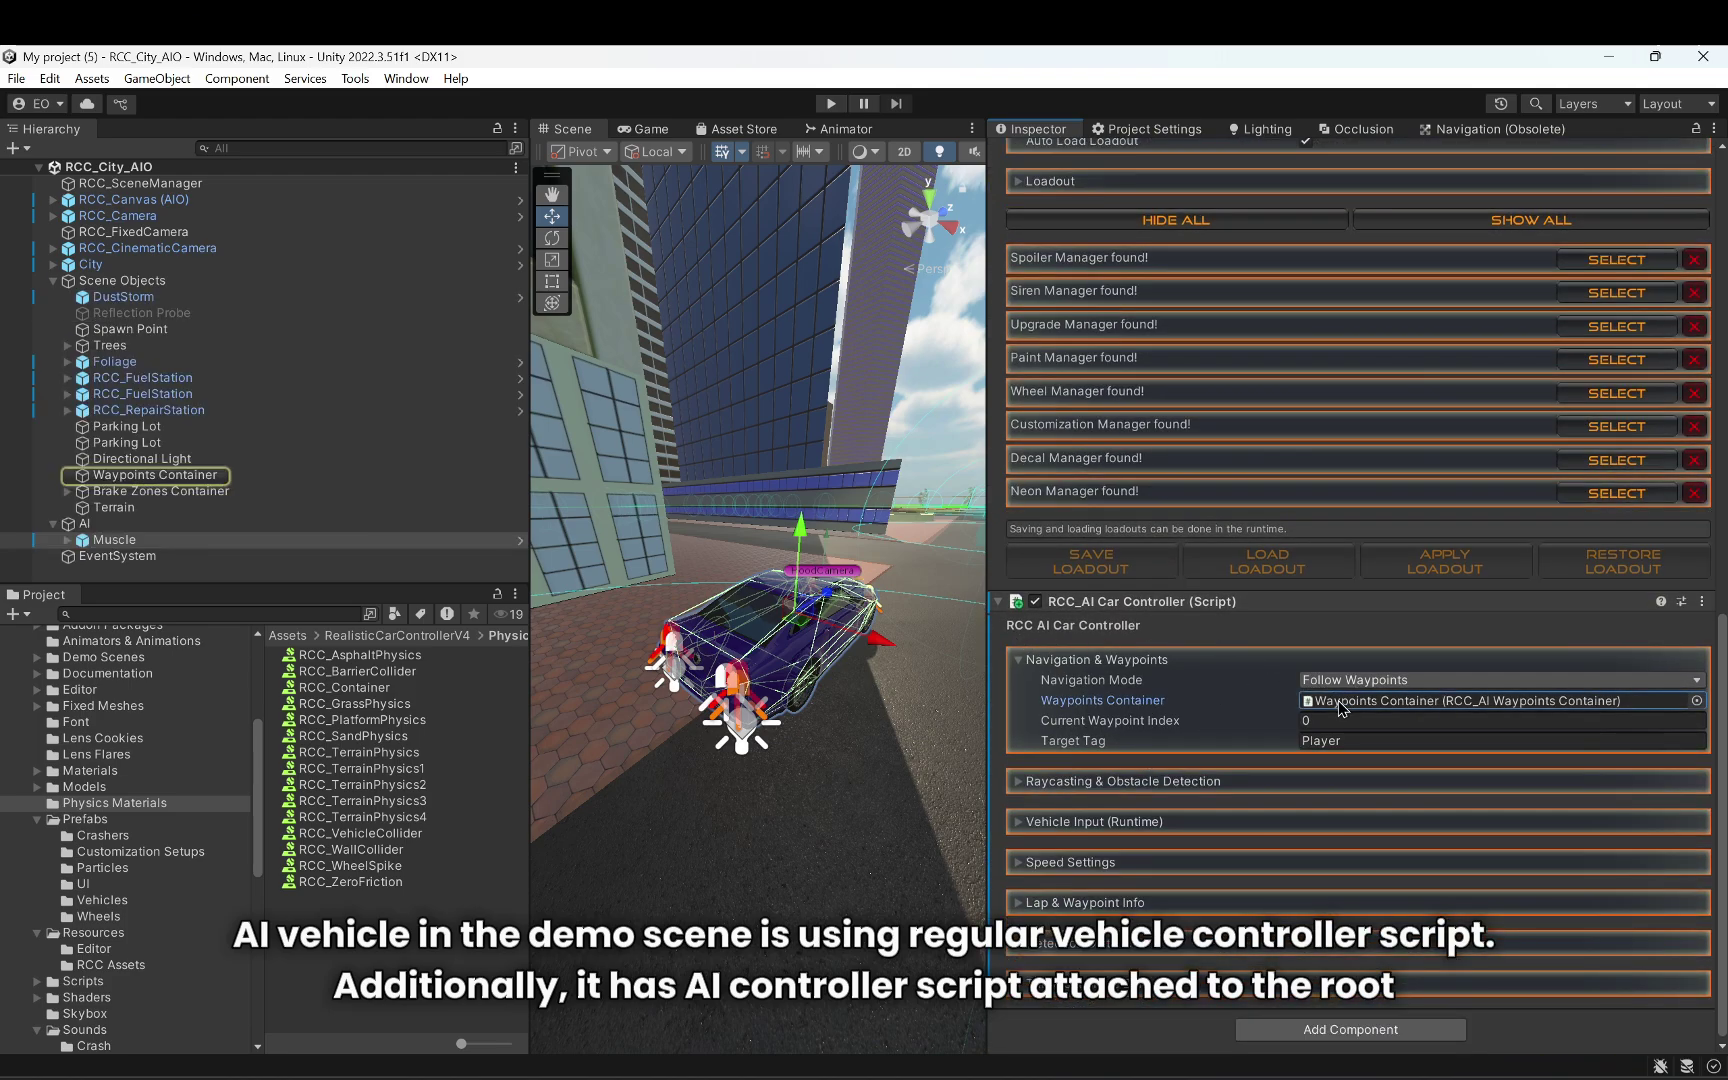
pyautogui.click(1345, 680)
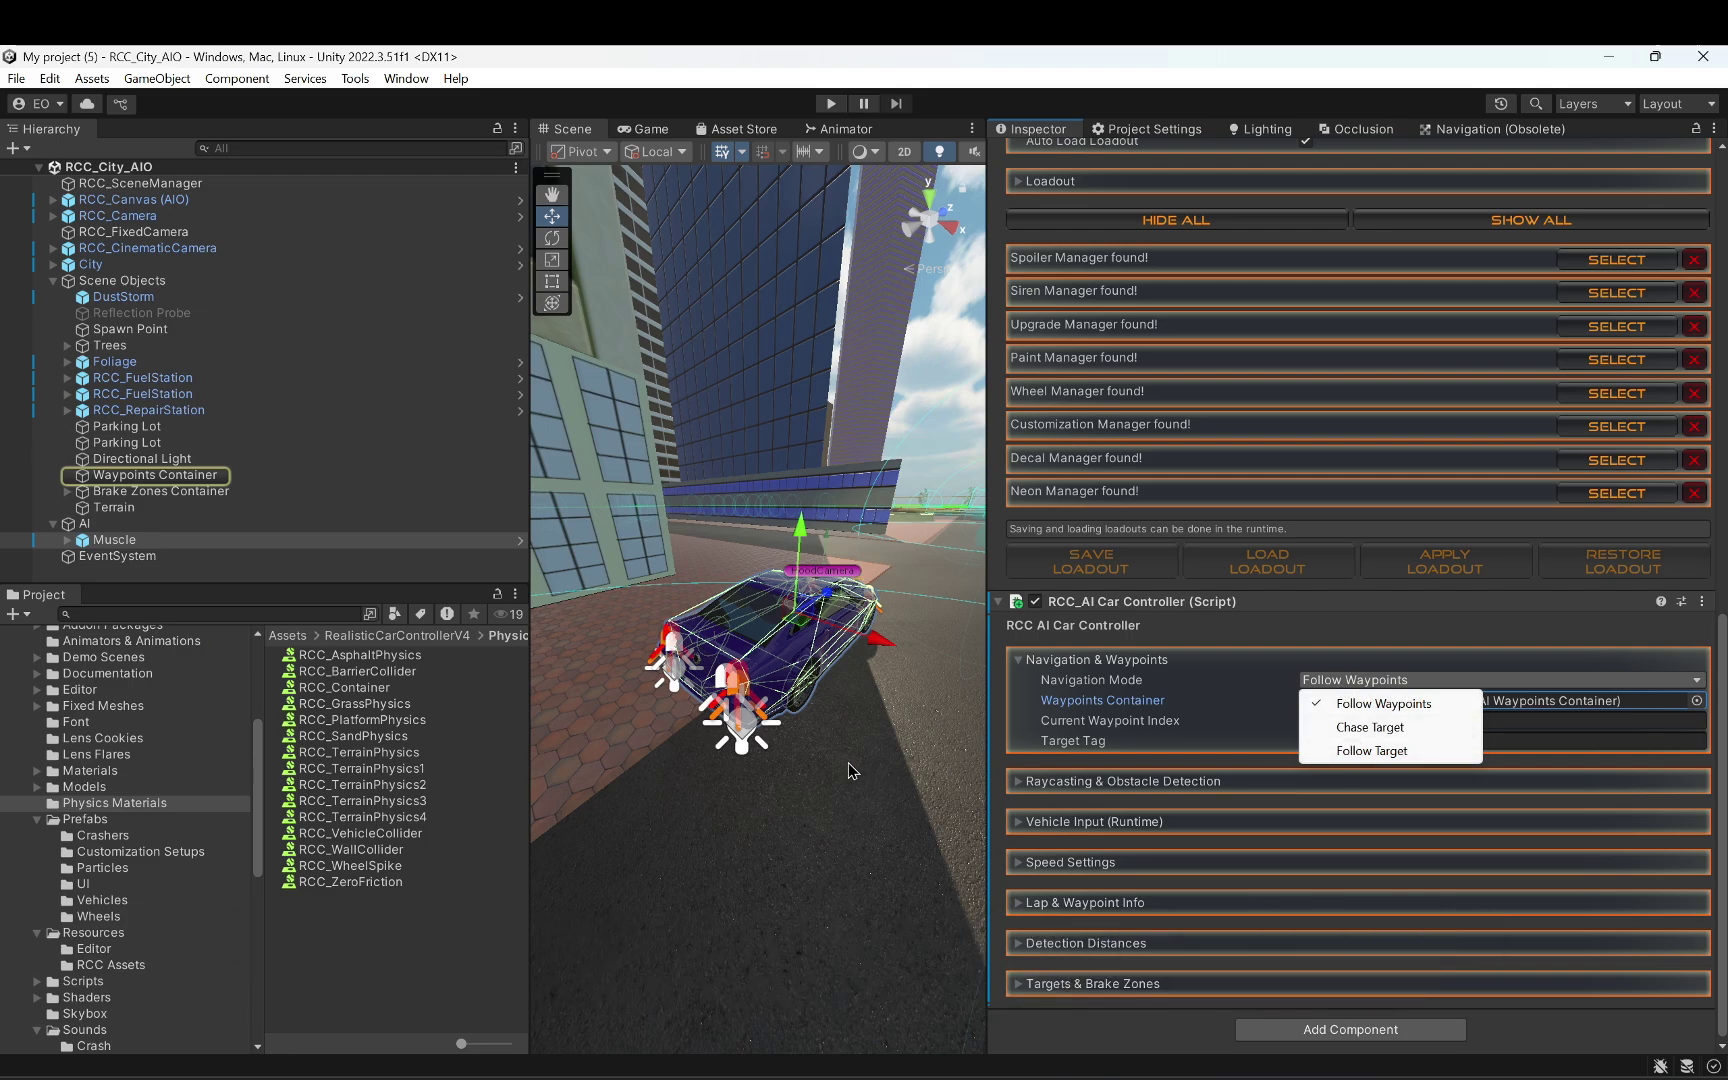
pyautogui.keyDown('alt'); pyautogui.moveTo(853, 768); pyautogui.dragTo(870, 764); pyautogui.keyUp('alt')
# Step: Review the AI car controller's raycasting, vehicle input, speed, lap, detection distance, and targets and brake zones sections
pyautogui.click(1022, 781)
pyautogui.click(1022, 781)
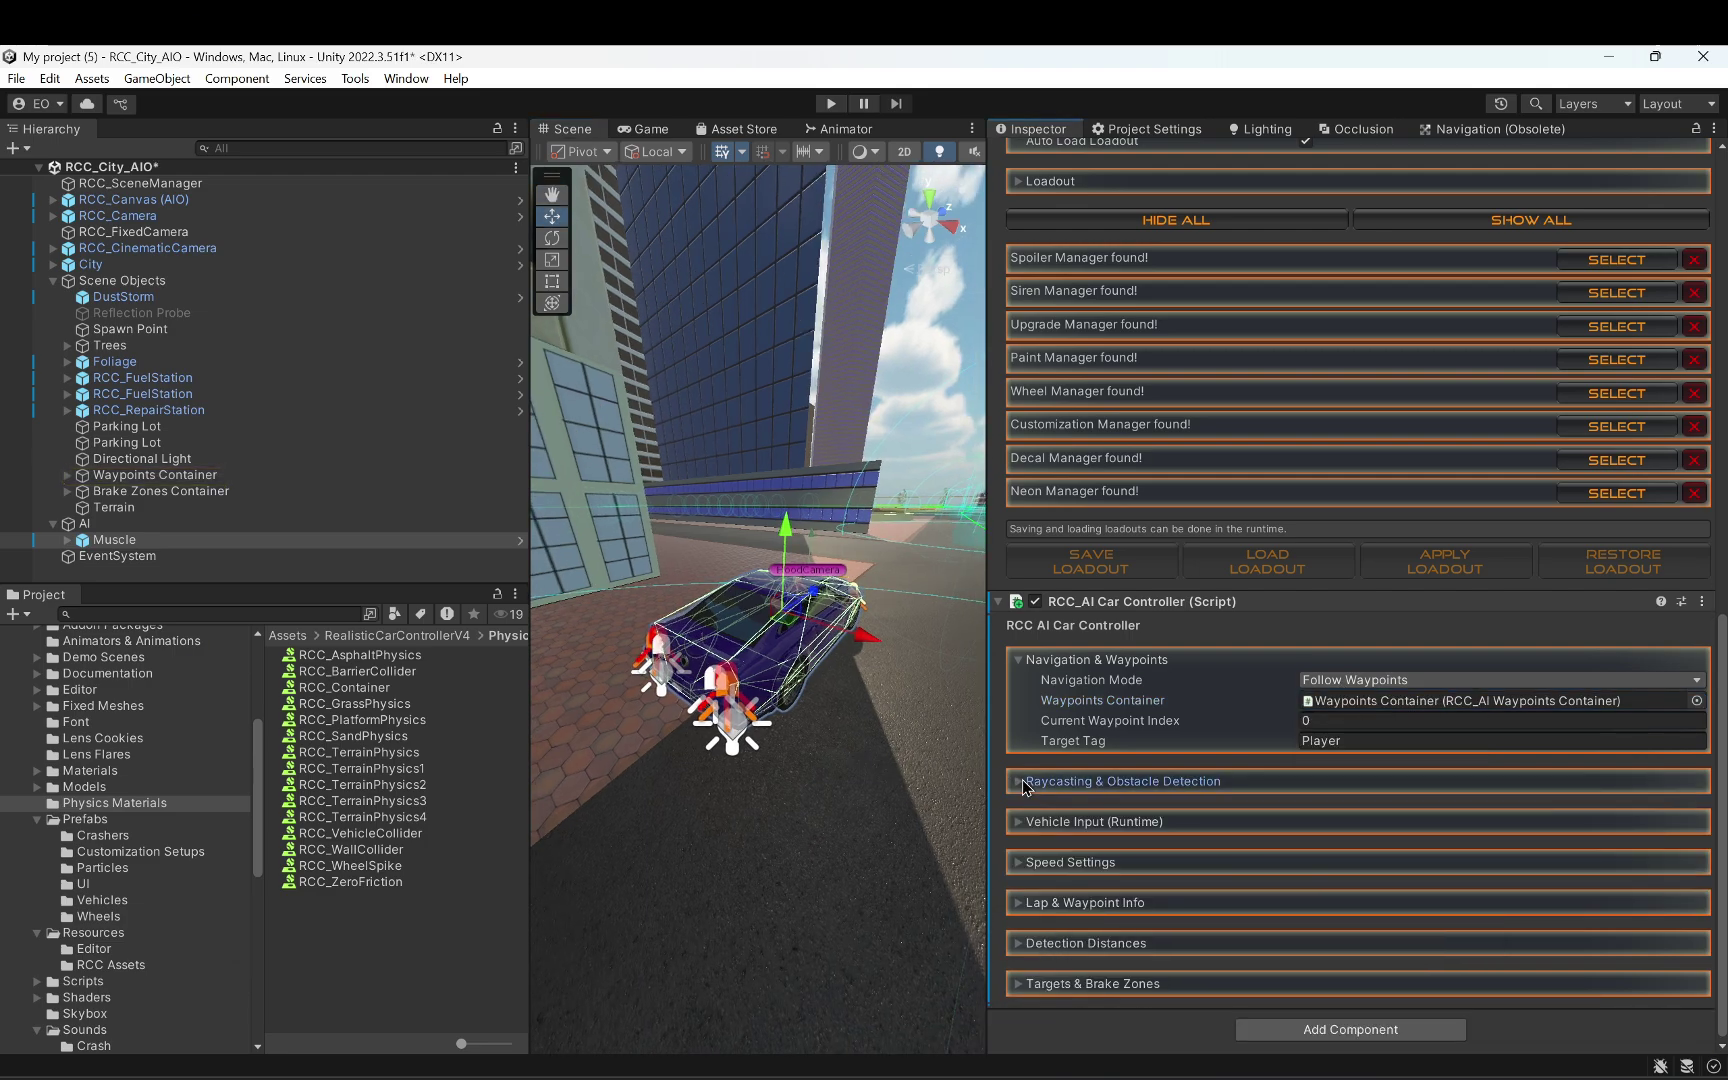
pyautogui.click(1021, 821)
pyautogui.click(1022, 823)
pyautogui.click(1019, 862)
pyautogui.click(1021, 862)
pyautogui.click(1021, 903)
pyautogui.click(1018, 905)
pyautogui.click(1021, 944)
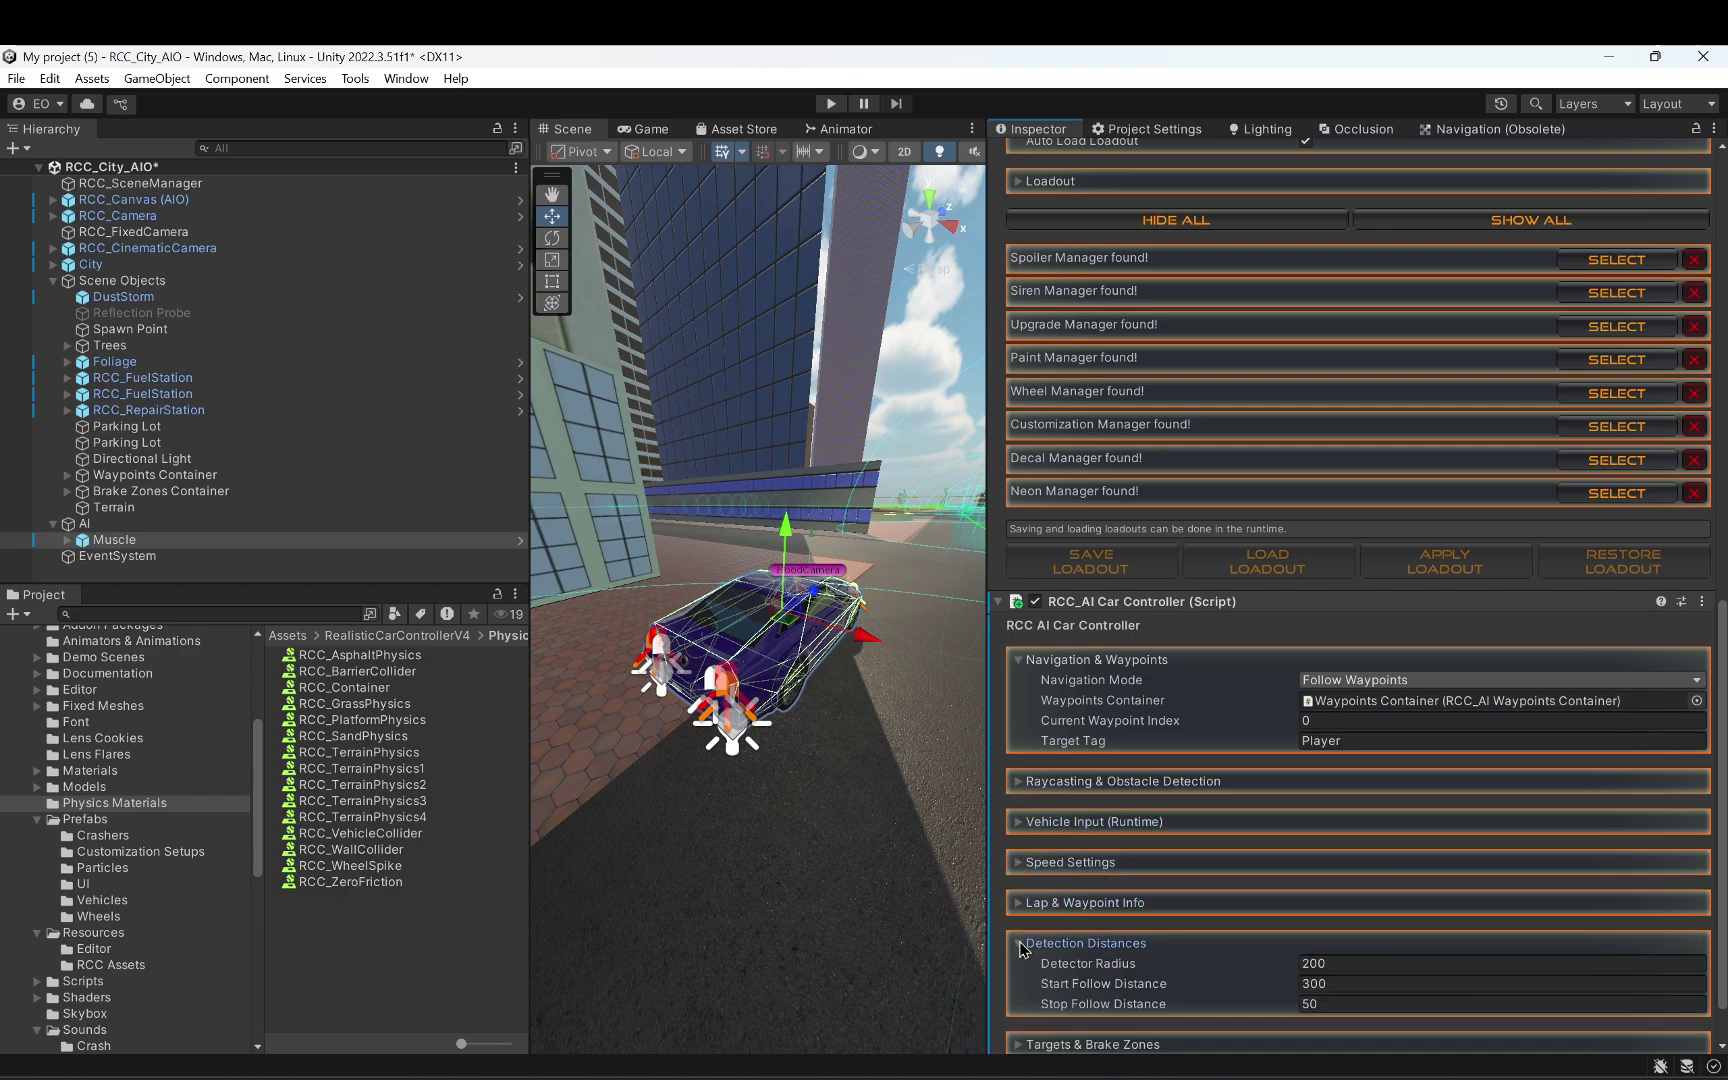
pyautogui.click(1021, 944)
pyautogui.click(1022, 983)
pyautogui.scroll(-2, 1022, 983)
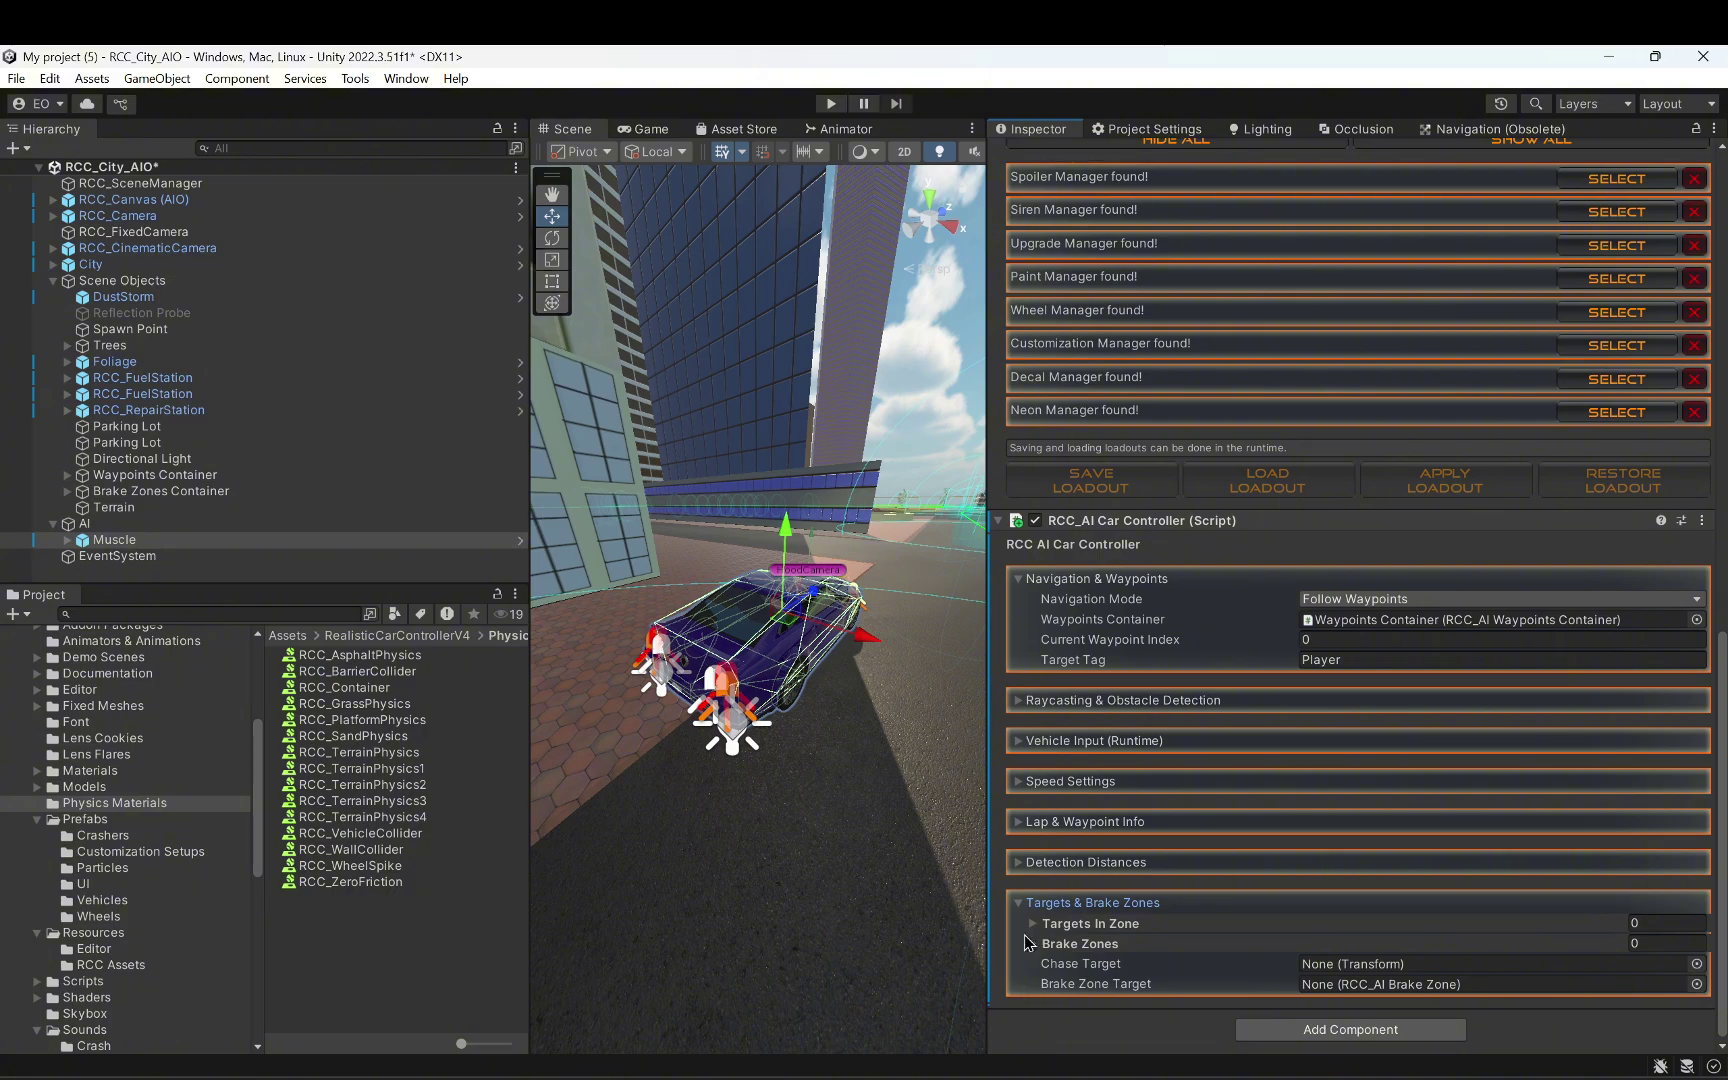
pyautogui.scroll(15, 1021, 910)
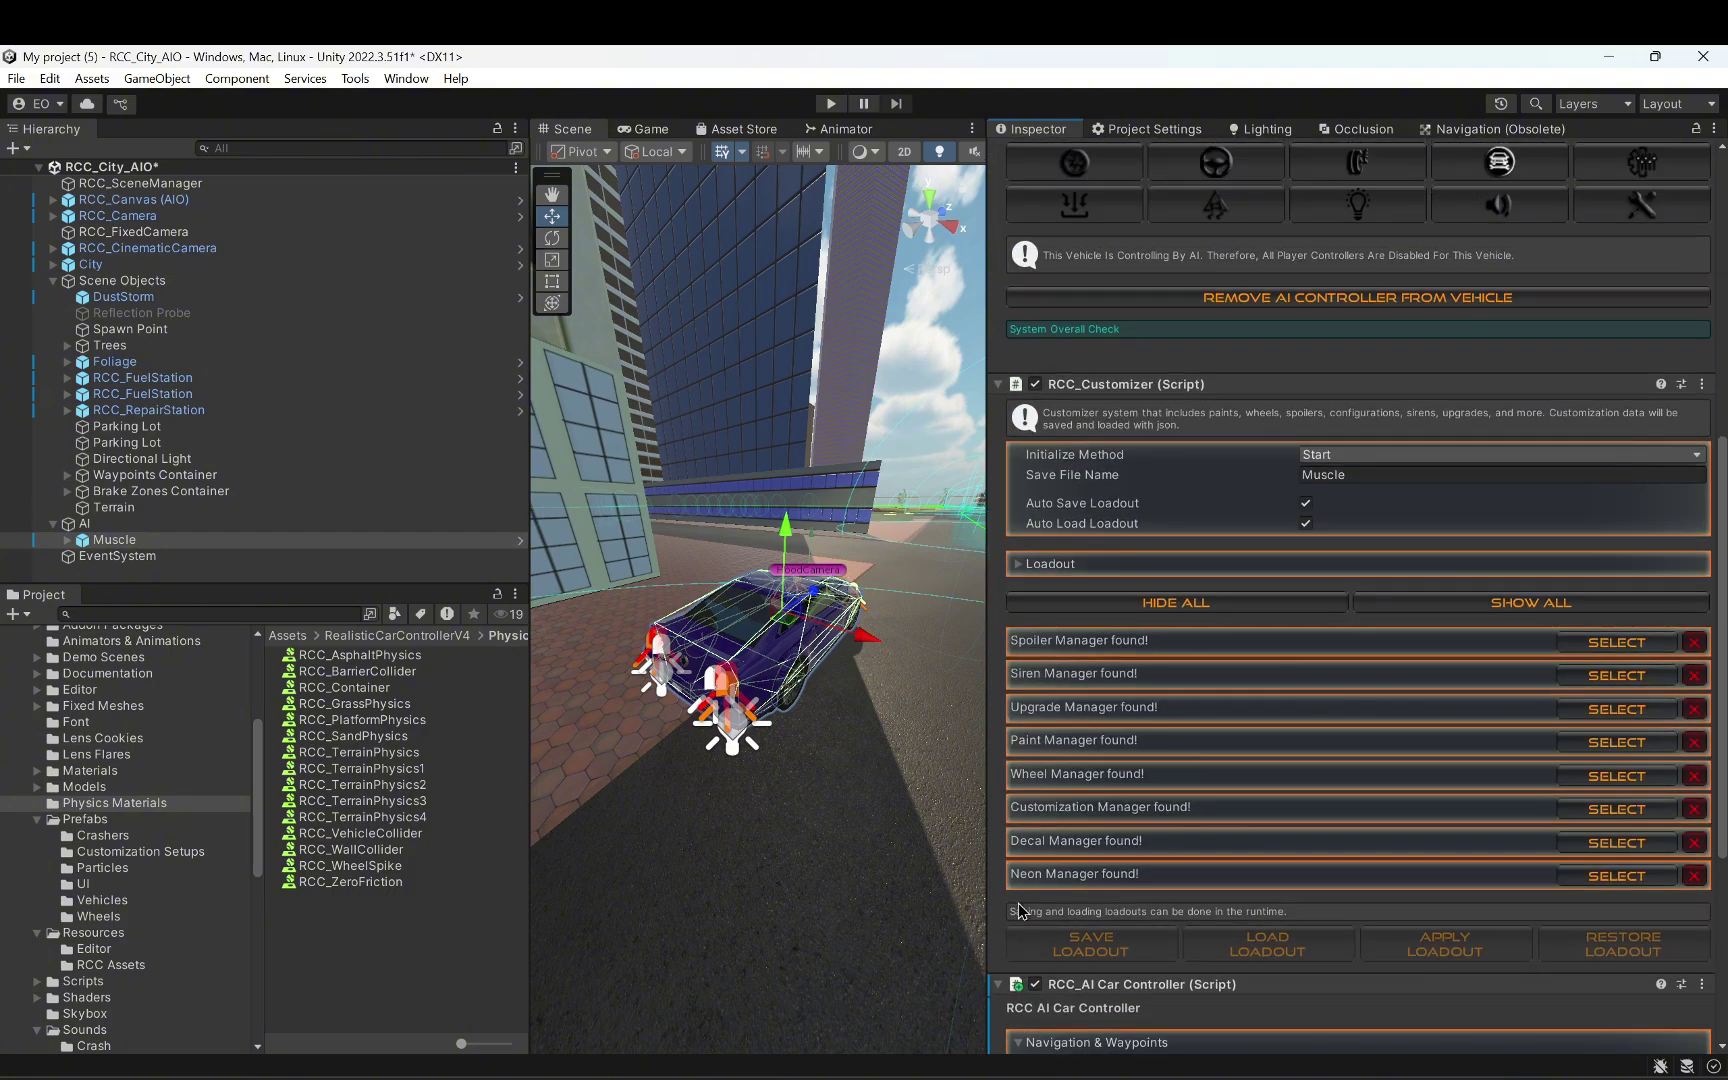
# Step: Open the sport_car_1 folder in FlamingSands_Cars and place the sport_car_1 prefab on the parking lot in the scene
pyautogui.scroll(5, 1020, 910)
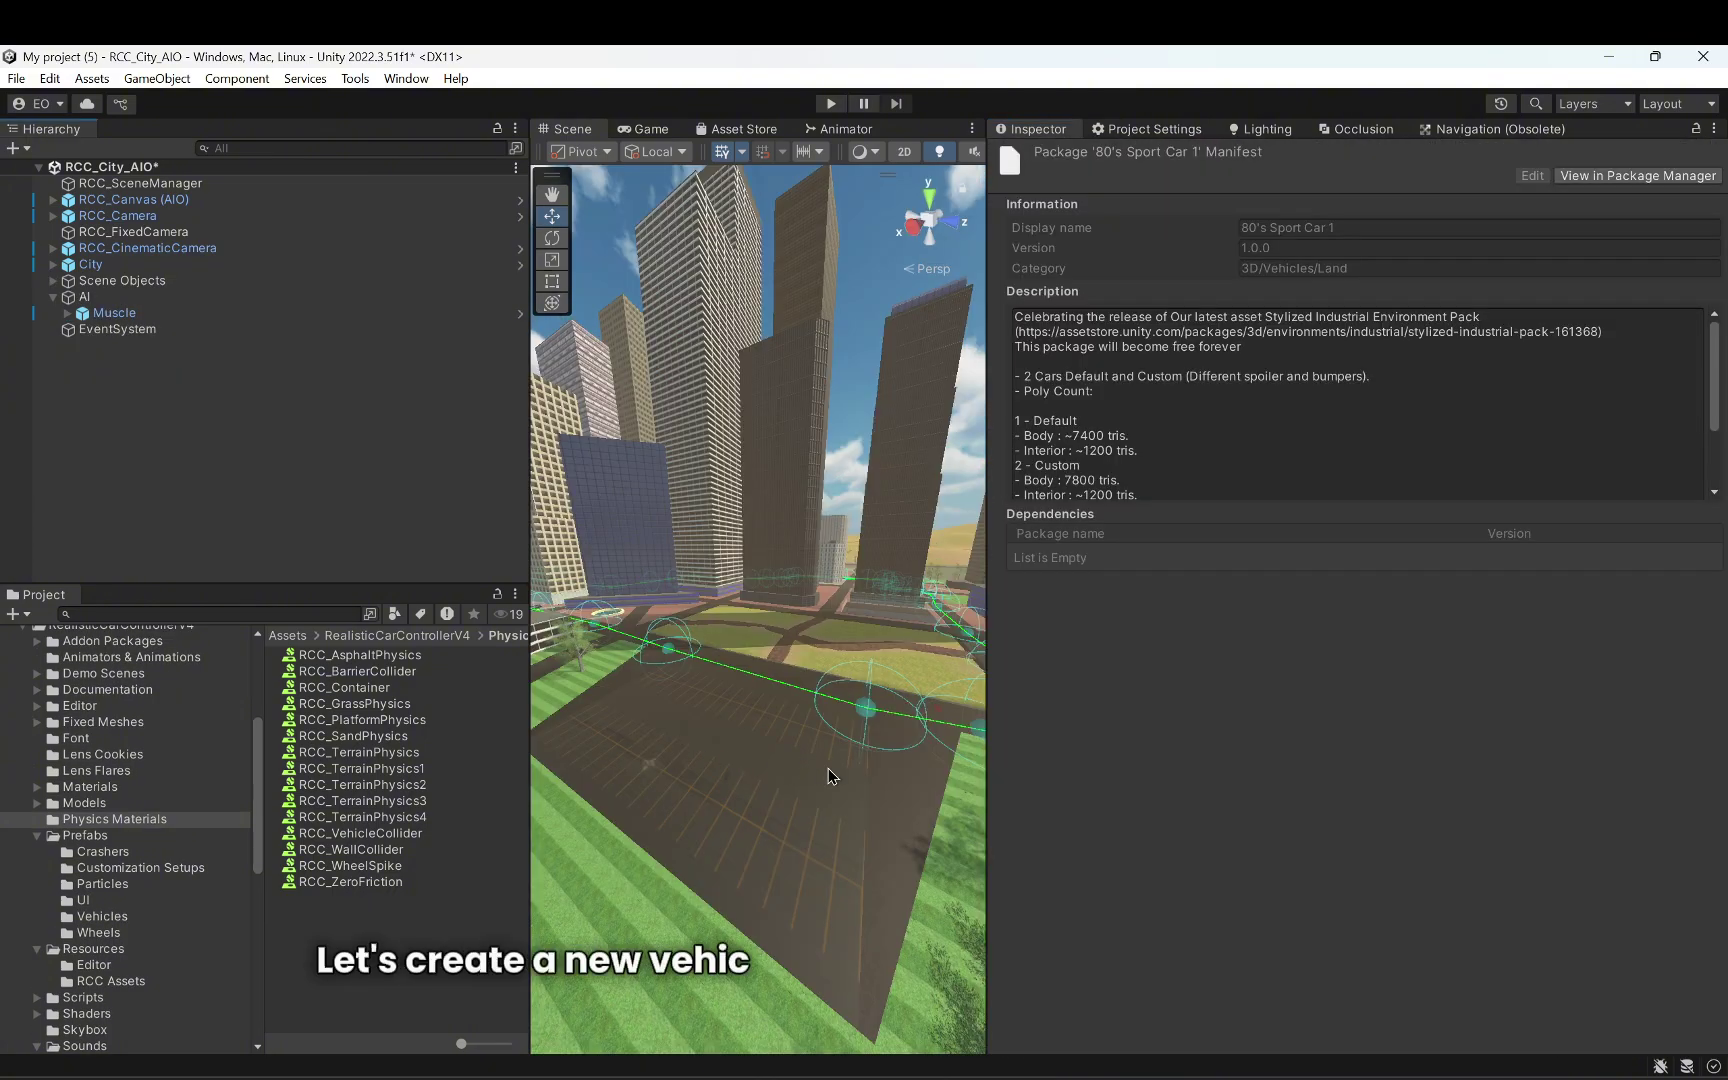
pyautogui.moveTo(825, 779); pyautogui.dragTo(790, 735, button='right')
pyautogui.scroll(5, 117, 789)
pyautogui.click(92, 846)
pyautogui.doubleClick(342, 676)
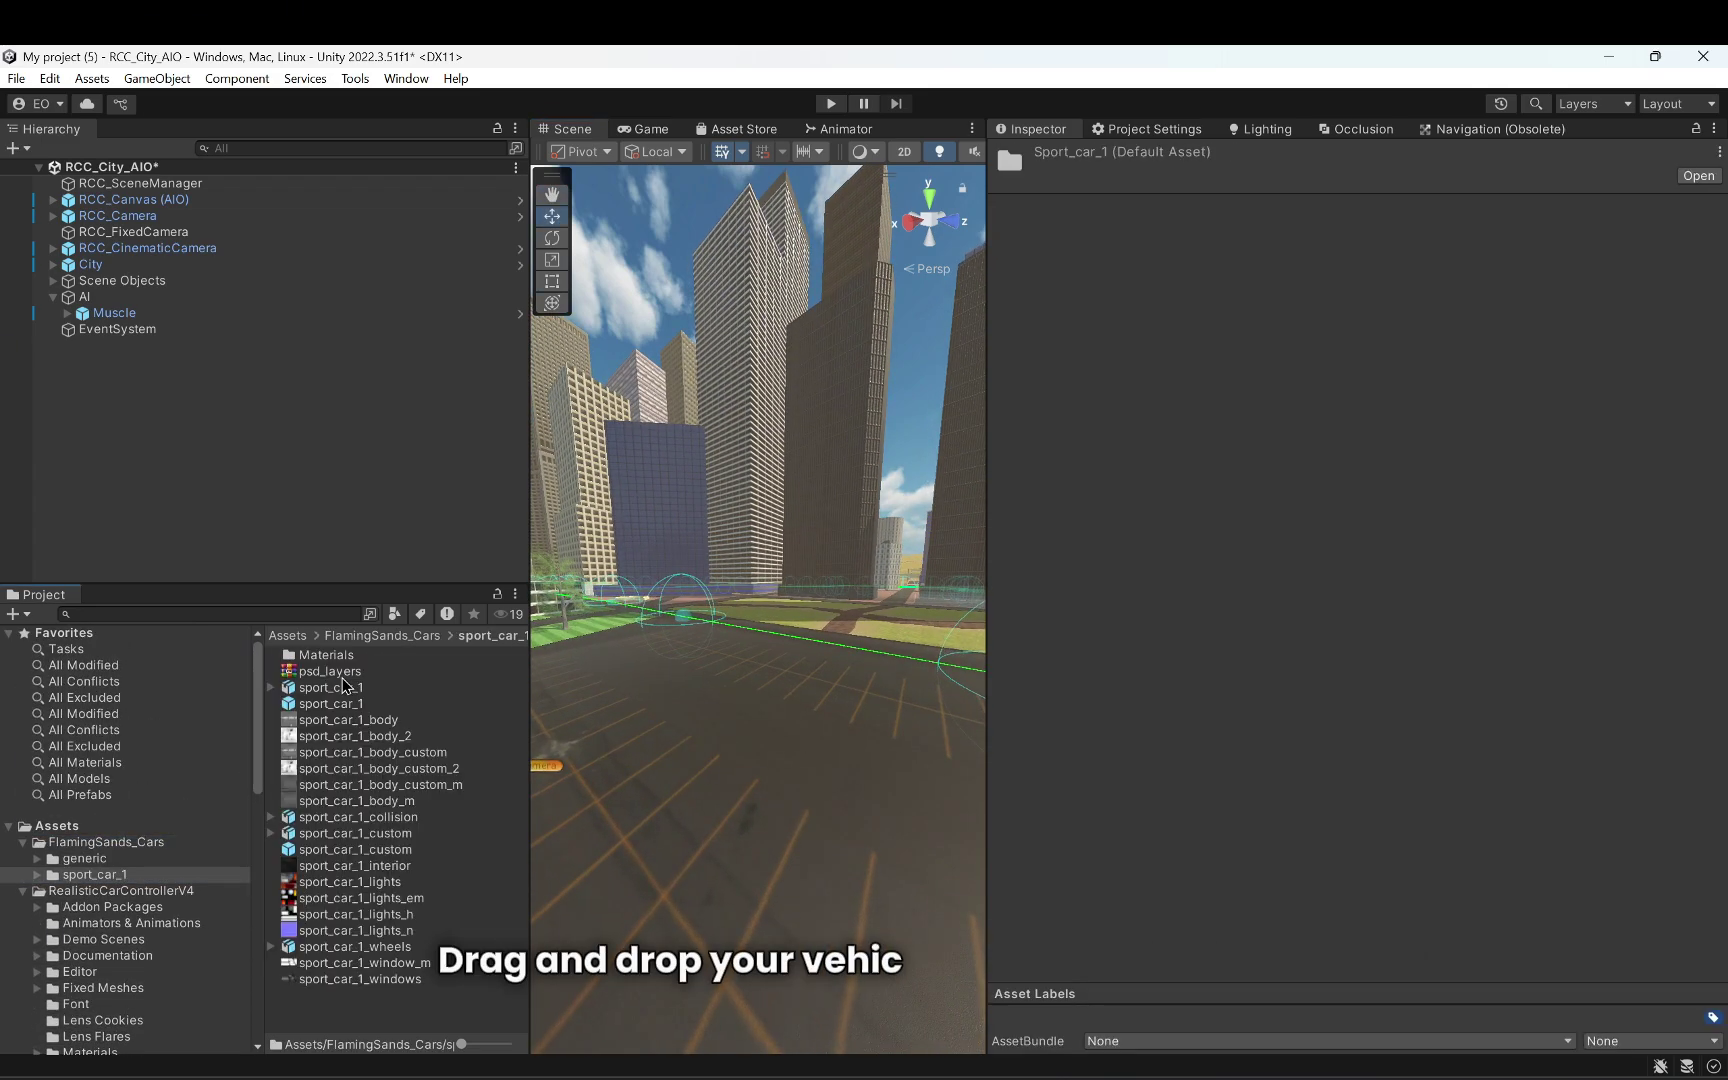
pyautogui.moveTo(331, 704); pyautogui.dragTo(746, 735)
# Step: Rotate sport_car_1 to 270 degrees on Y, raise it to a Y position of 27.23 and frame it
pyautogui.press('e')
pyautogui.moveTo(782, 801); pyautogui.dragTo(598, 793)
pyautogui.press('w')
pyautogui.moveTo(747, 649); pyautogui.dragTo(749, 619)
pyautogui.press('f')
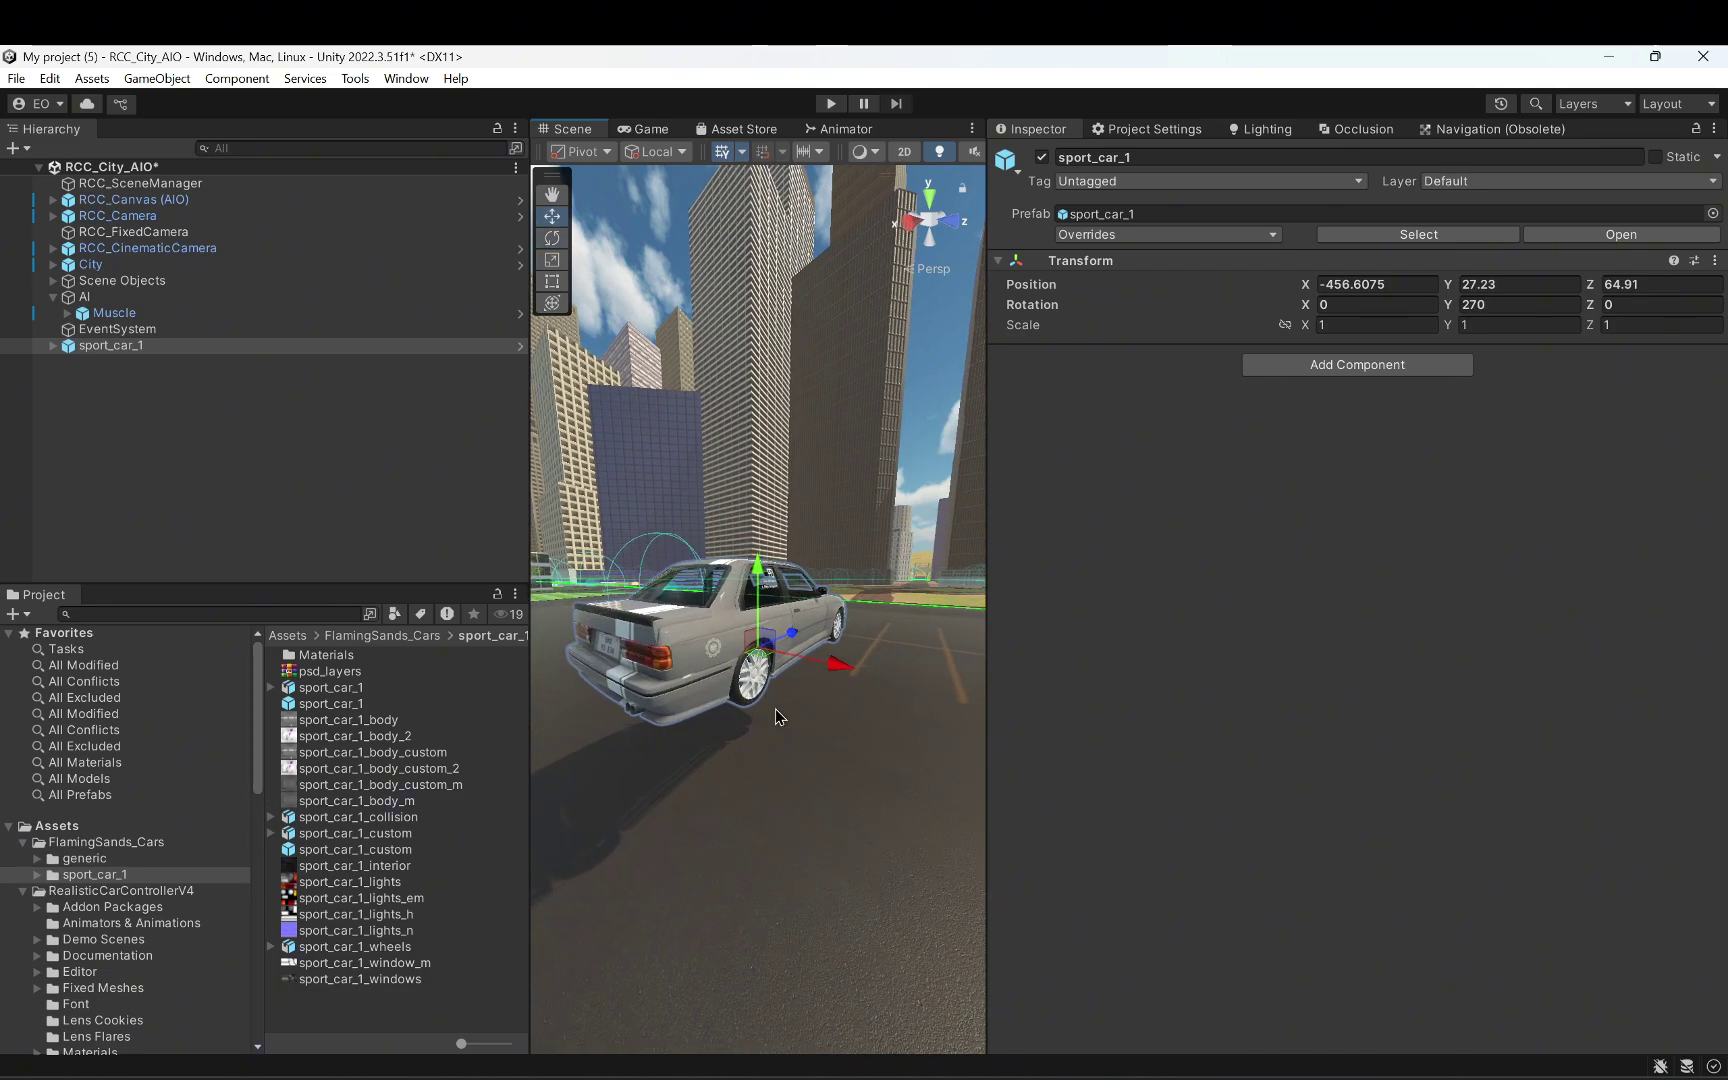
# Step: Check sport_car_1's pivot position and axis orientation by trying the Center and Global handle modes, returning to Pivot and Local
pyautogui.click(580, 151)
pyautogui.click(601, 176)
pyautogui.click(585, 151)
pyautogui.click(598, 200)
pyautogui.click(660, 151)
pyautogui.click(675, 176)
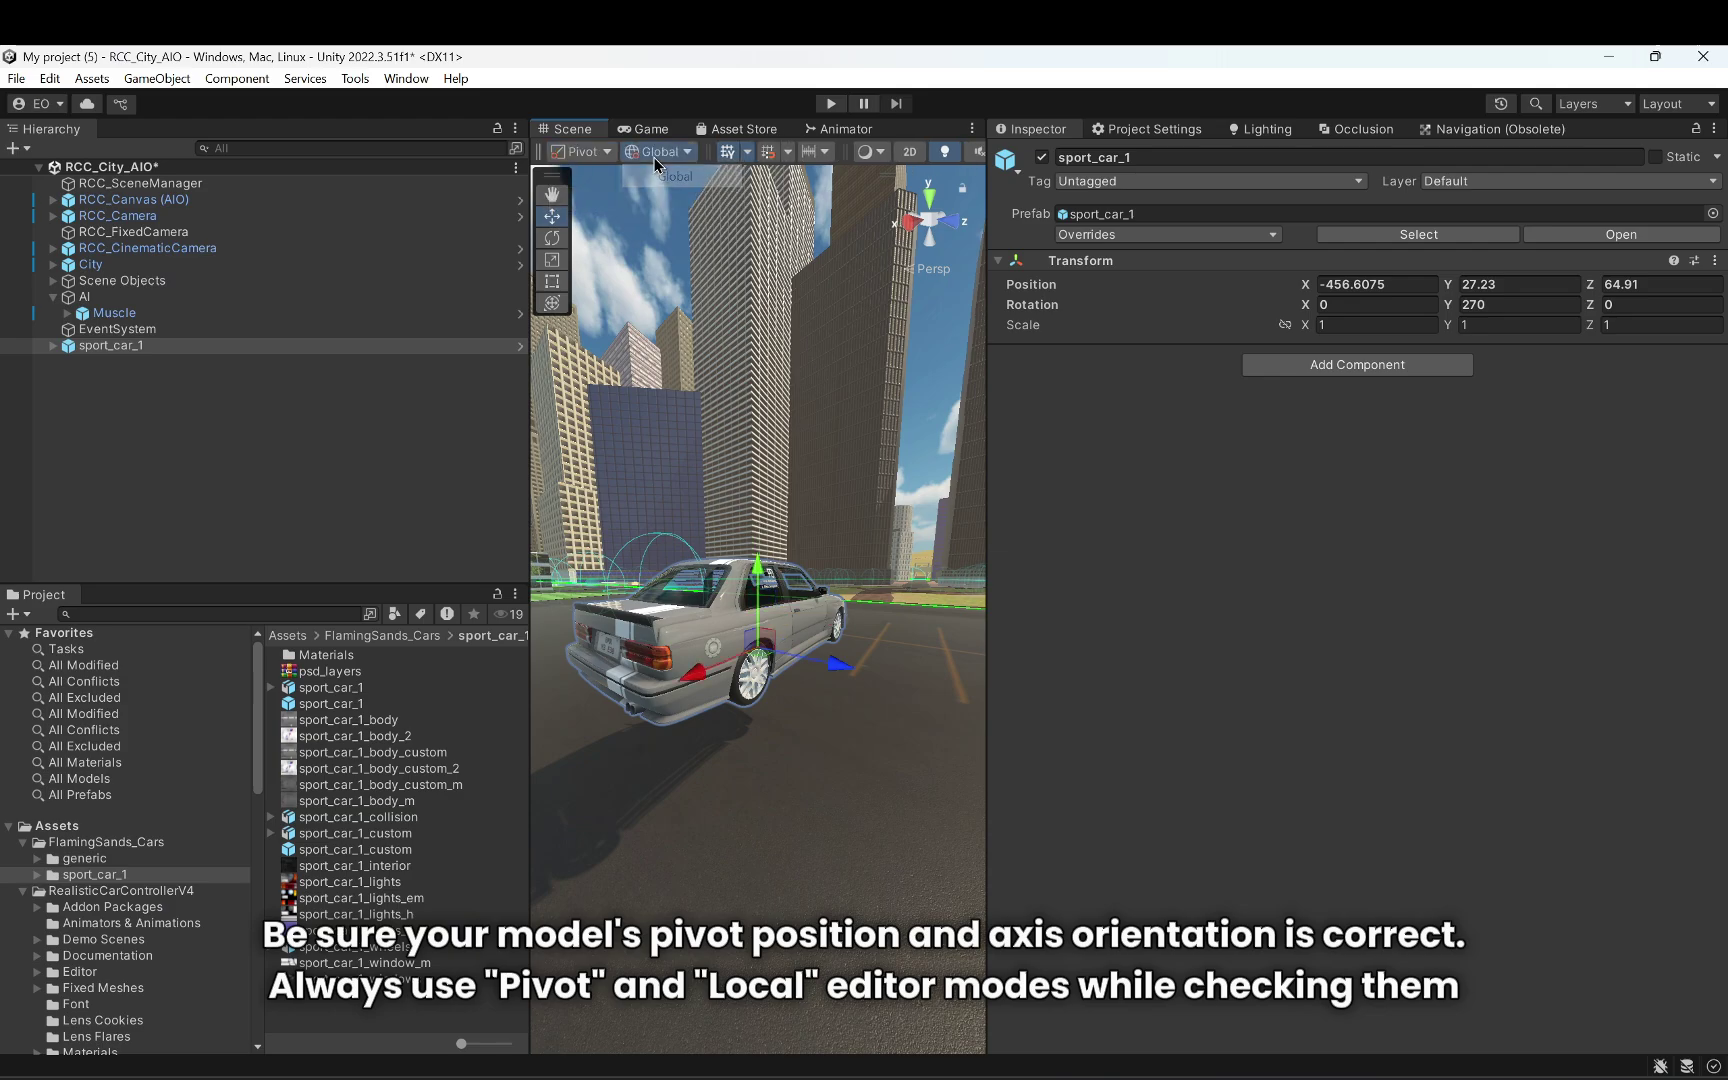
pyautogui.click(658, 151)
pyautogui.click(670, 200)
pyautogui.keyDown('alt'); pyautogui.moveTo(806, 580); pyautogui.dragTo(510, 615); pyautogui.keyUp('alt')
pyautogui.moveTo(987, 611); pyautogui.dragTo(1189, 610)
pyautogui.keyDown('alt'); pyautogui.moveTo(912, 617); pyautogui.dragTo(665, 612); pyautogui.keyUp('alt')
# Step: Open the Quick Vehicle Setup Wizard for sport_car_1 and proceed past the welcome page to Add Main Controller
pyautogui.click(355, 78)
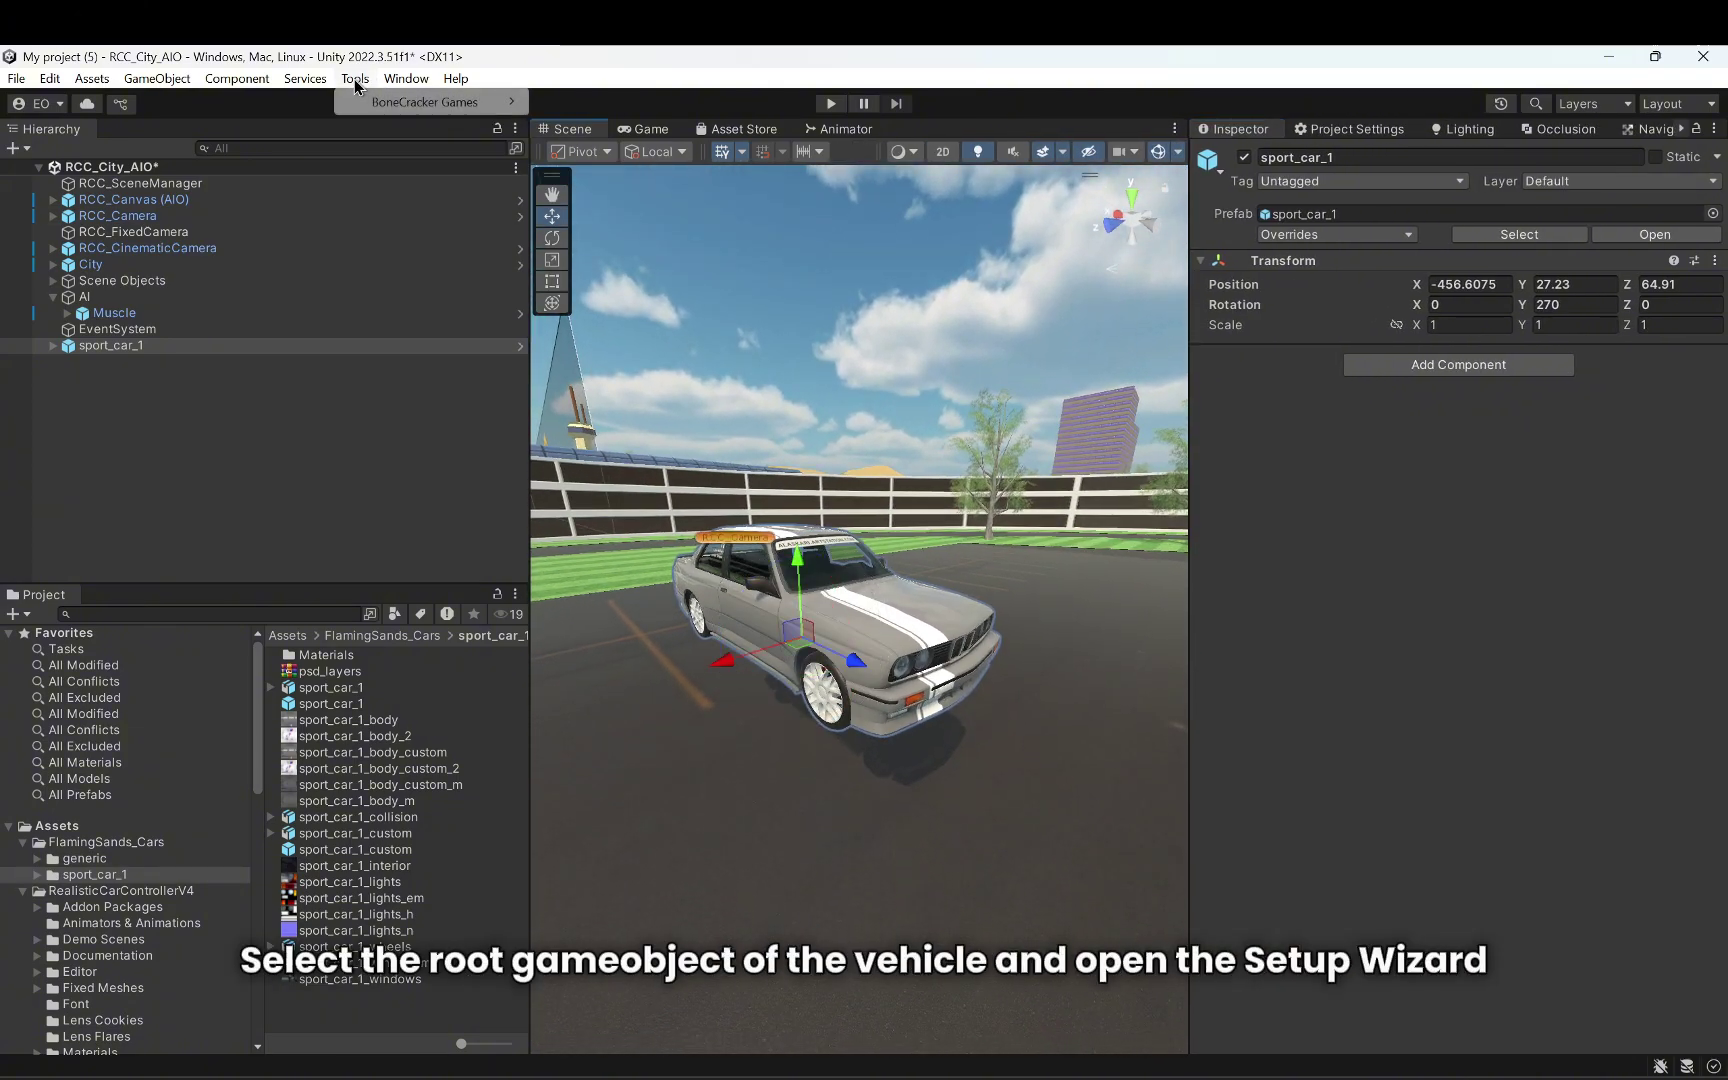
pyautogui.moveTo(380, 104)
pyautogui.moveTo(622, 102)
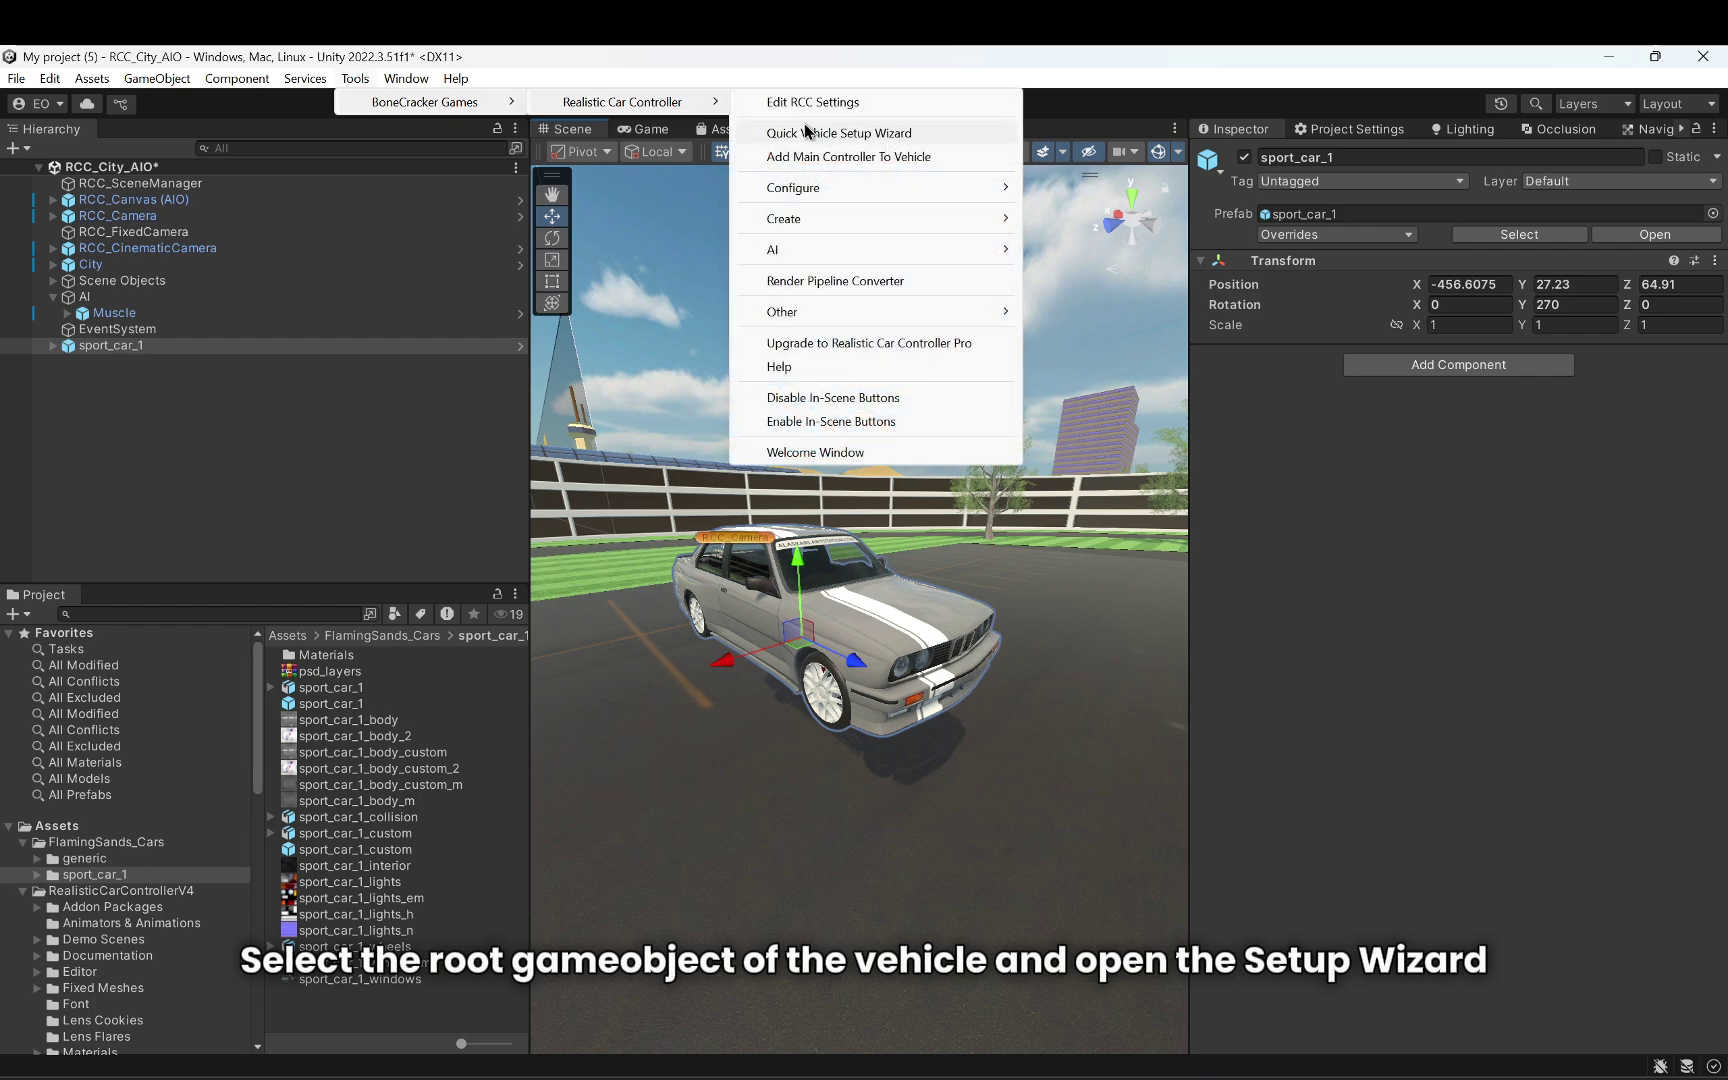
pyautogui.click(875, 136)
pyautogui.moveTo(842, 363); pyautogui.dragTo(1434, 558)
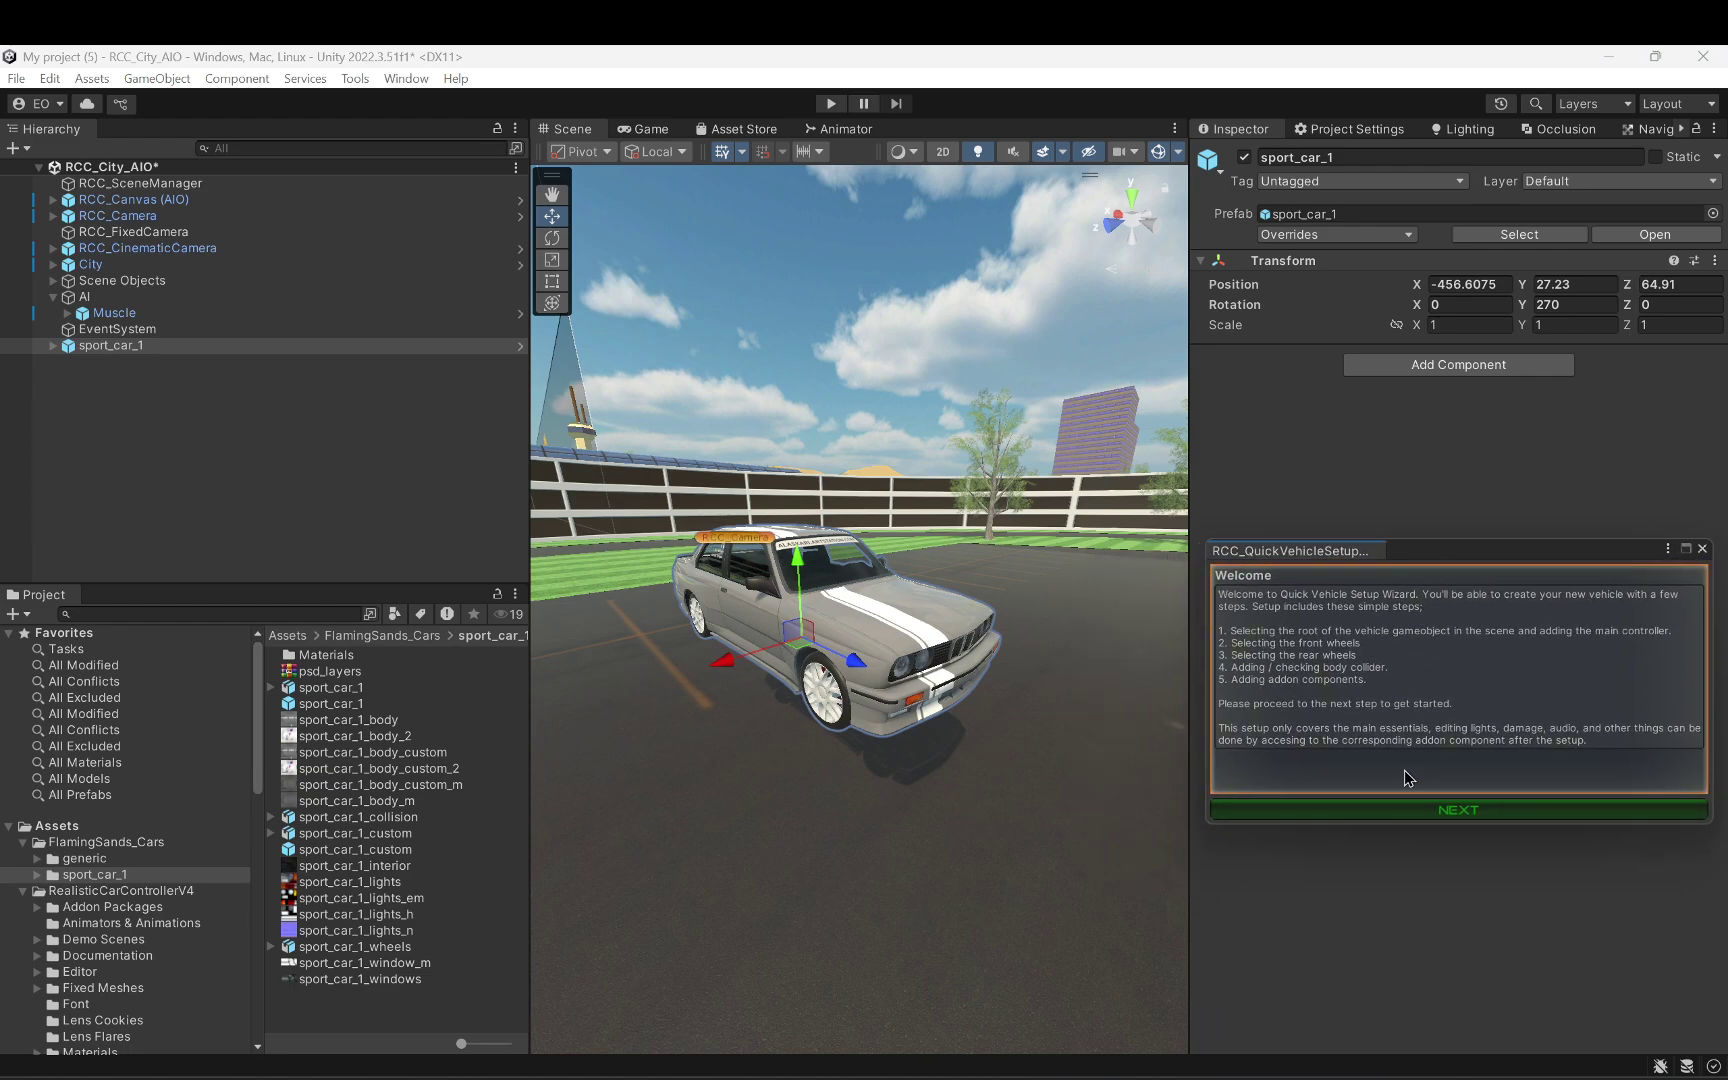
pyautogui.click(1413, 816)
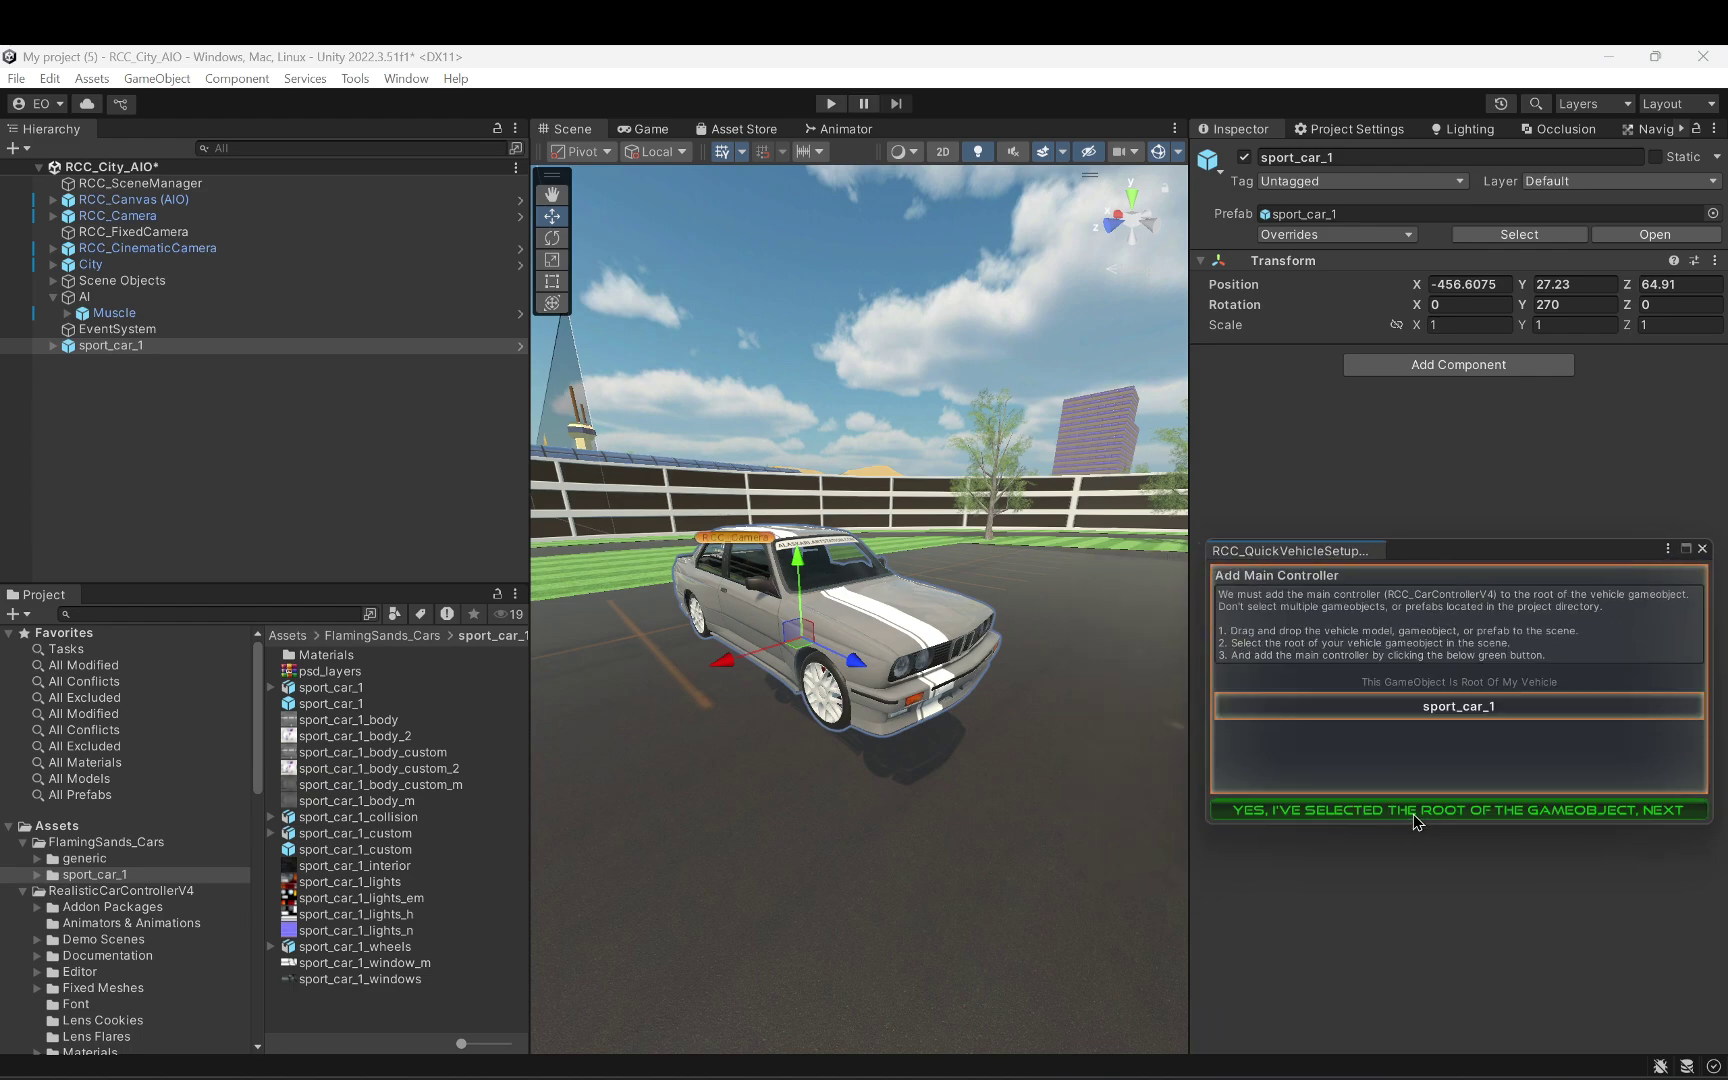
# Step: Add the main controller to sport_car_1, unpacking its prefab completely and fixing the vehicle's pivot position
pyautogui.click(1408, 812)
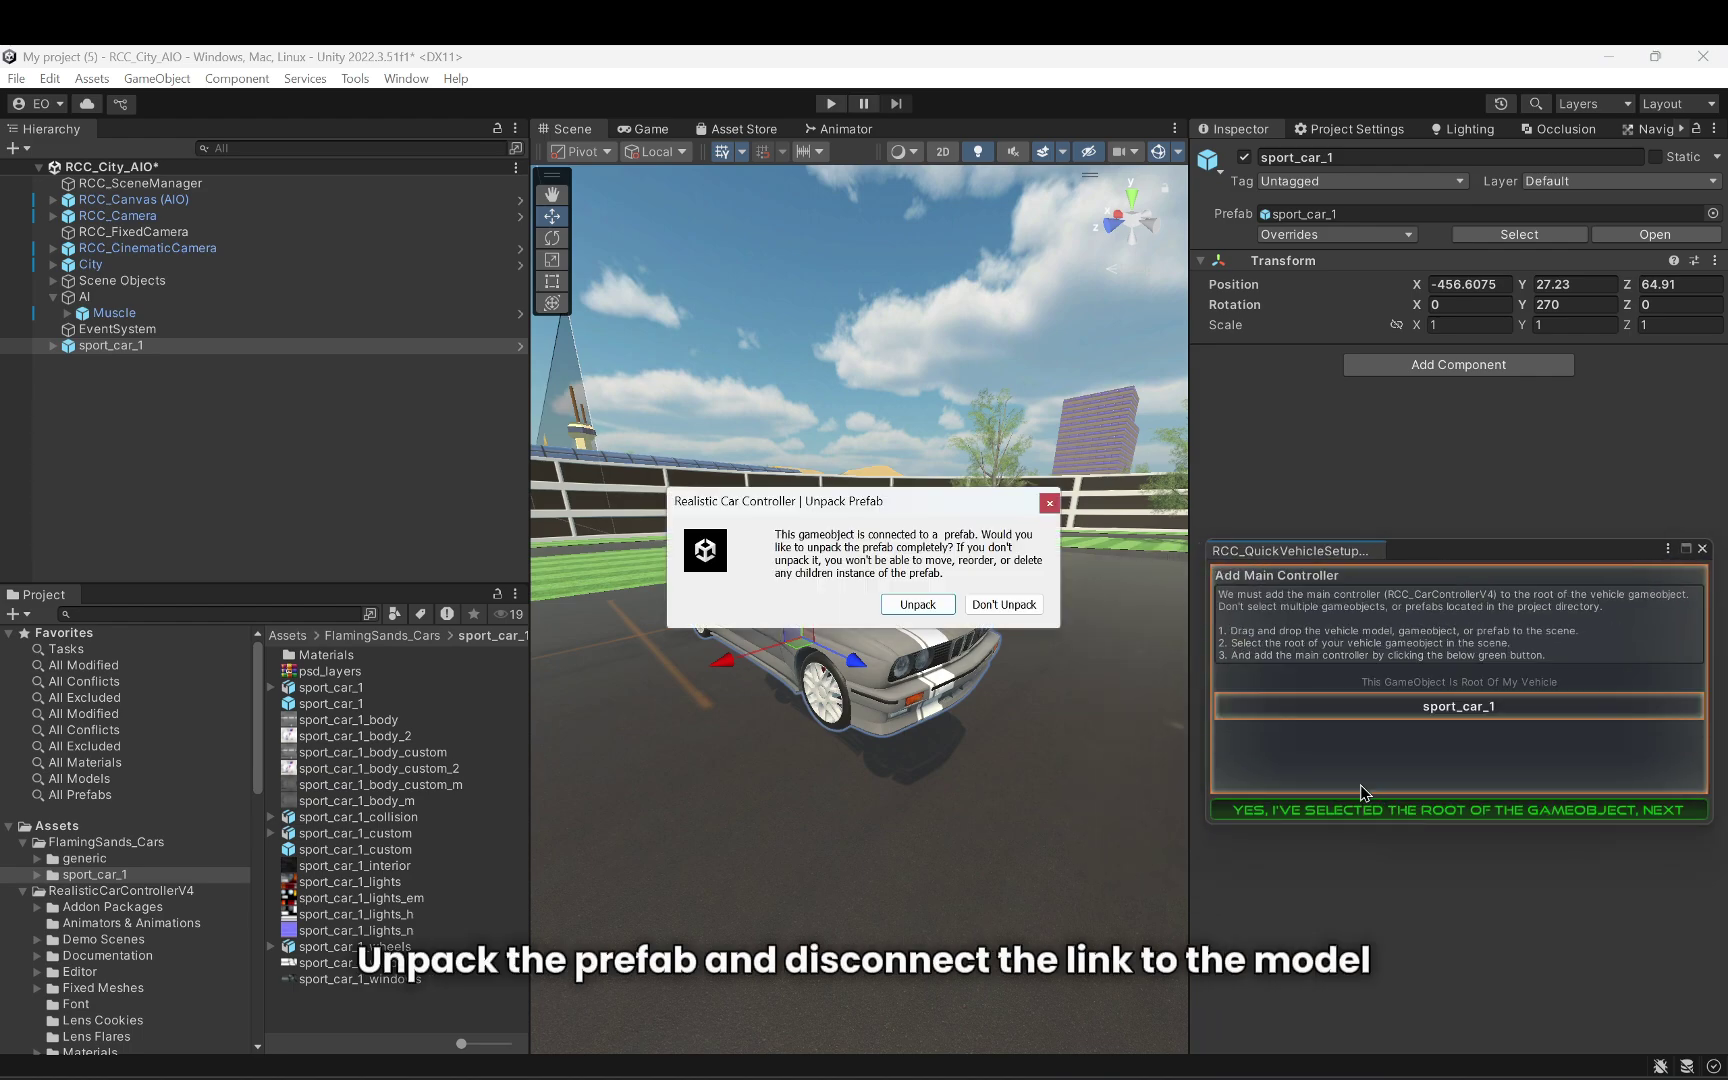
pyautogui.moveTo(867, 499); pyautogui.dragTo(863, 213)
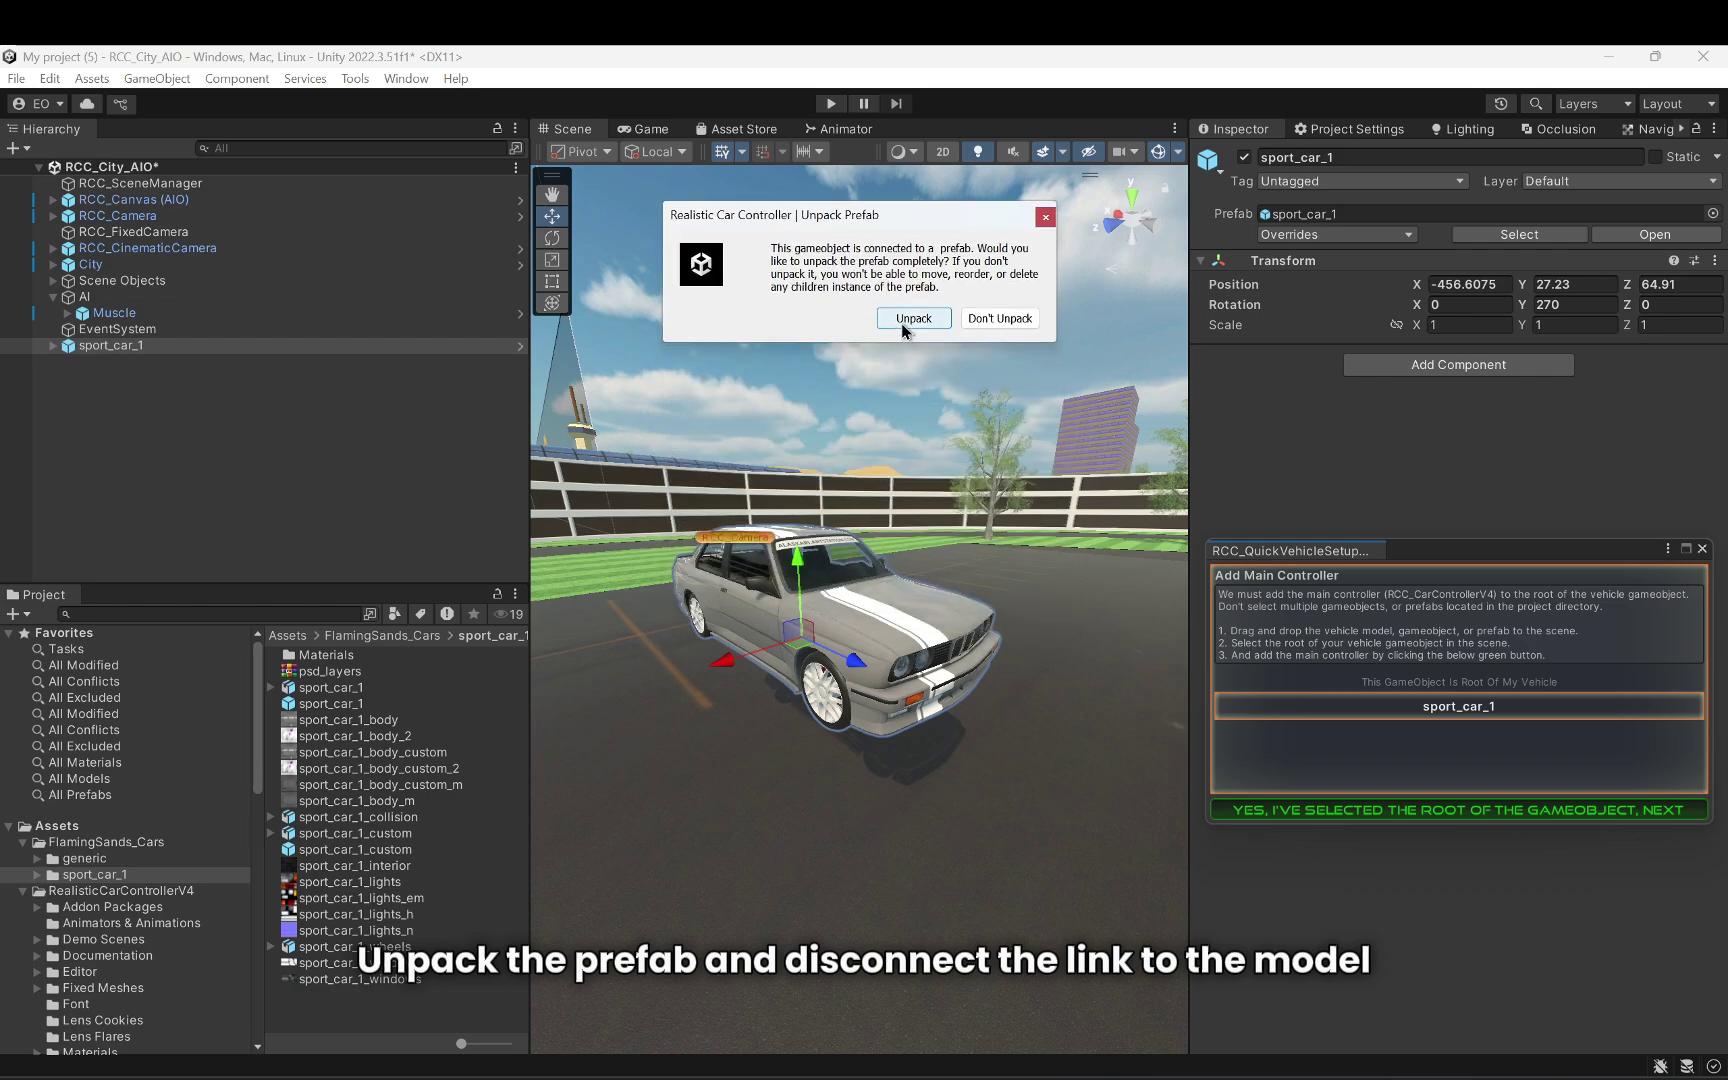
pyautogui.click(911, 318)
pyautogui.moveTo(888, 512); pyautogui.dragTo(903, 315)
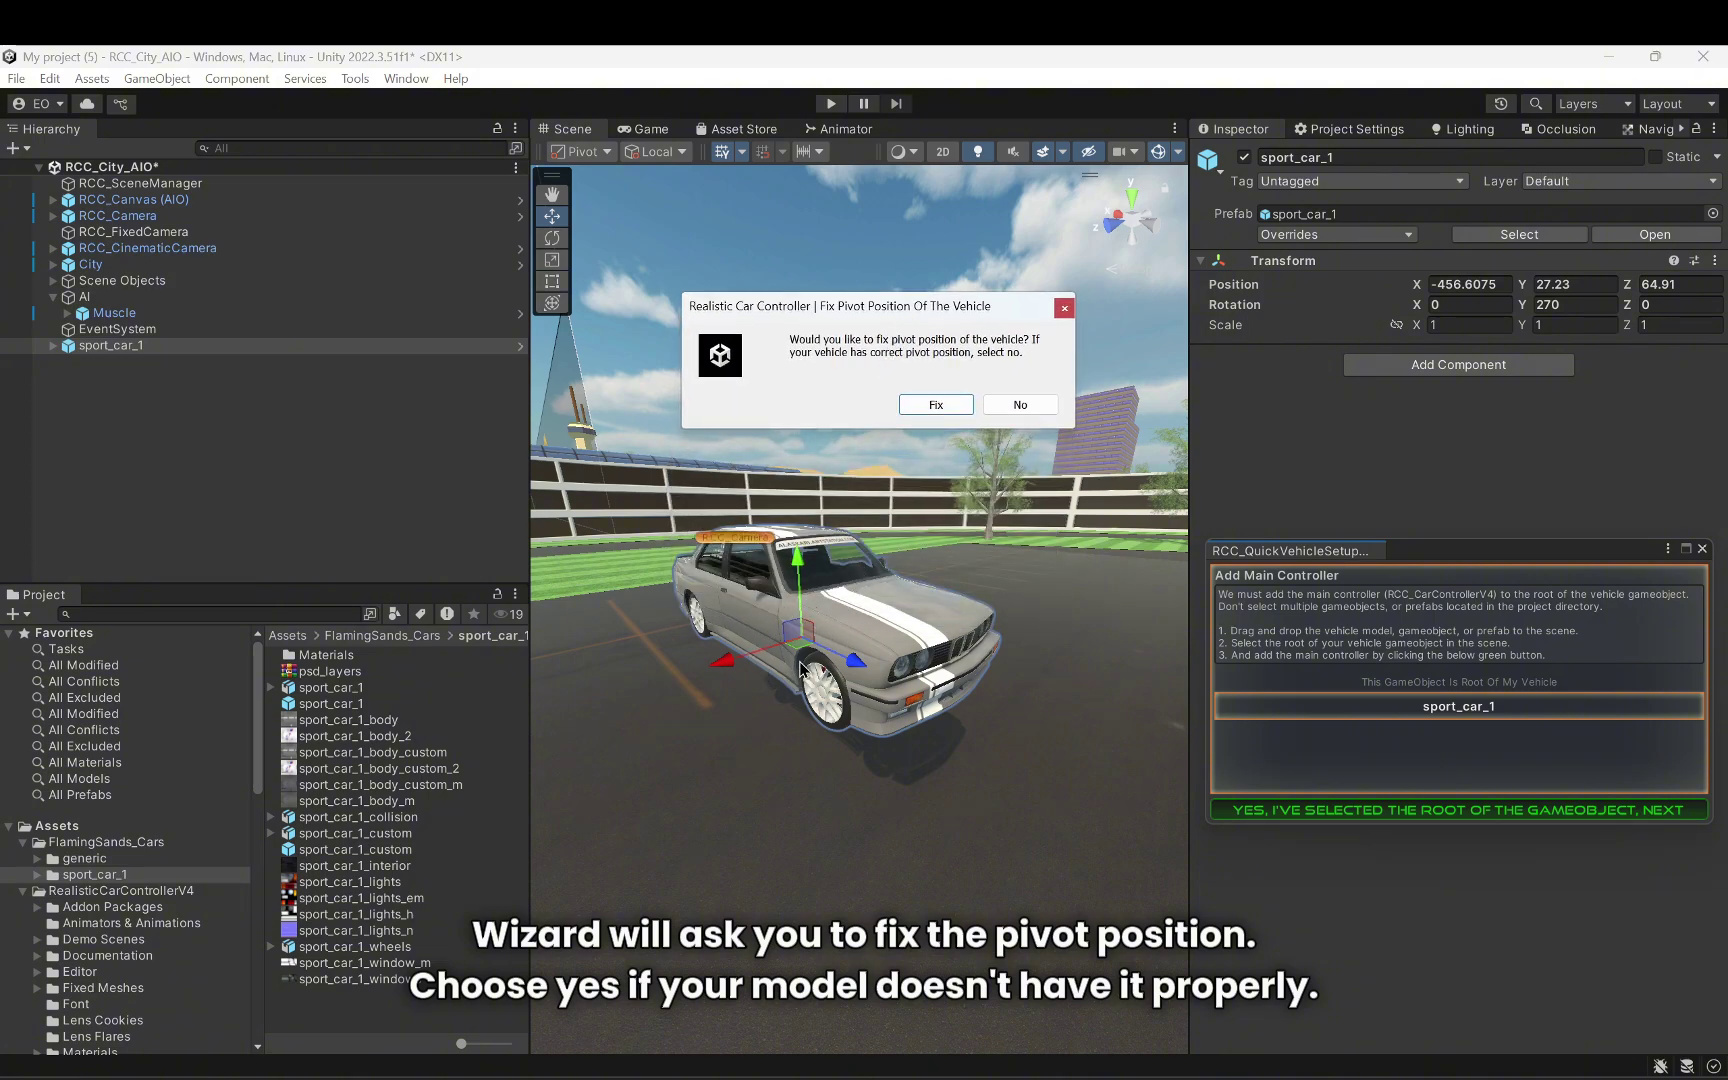
pyautogui.click(938, 405)
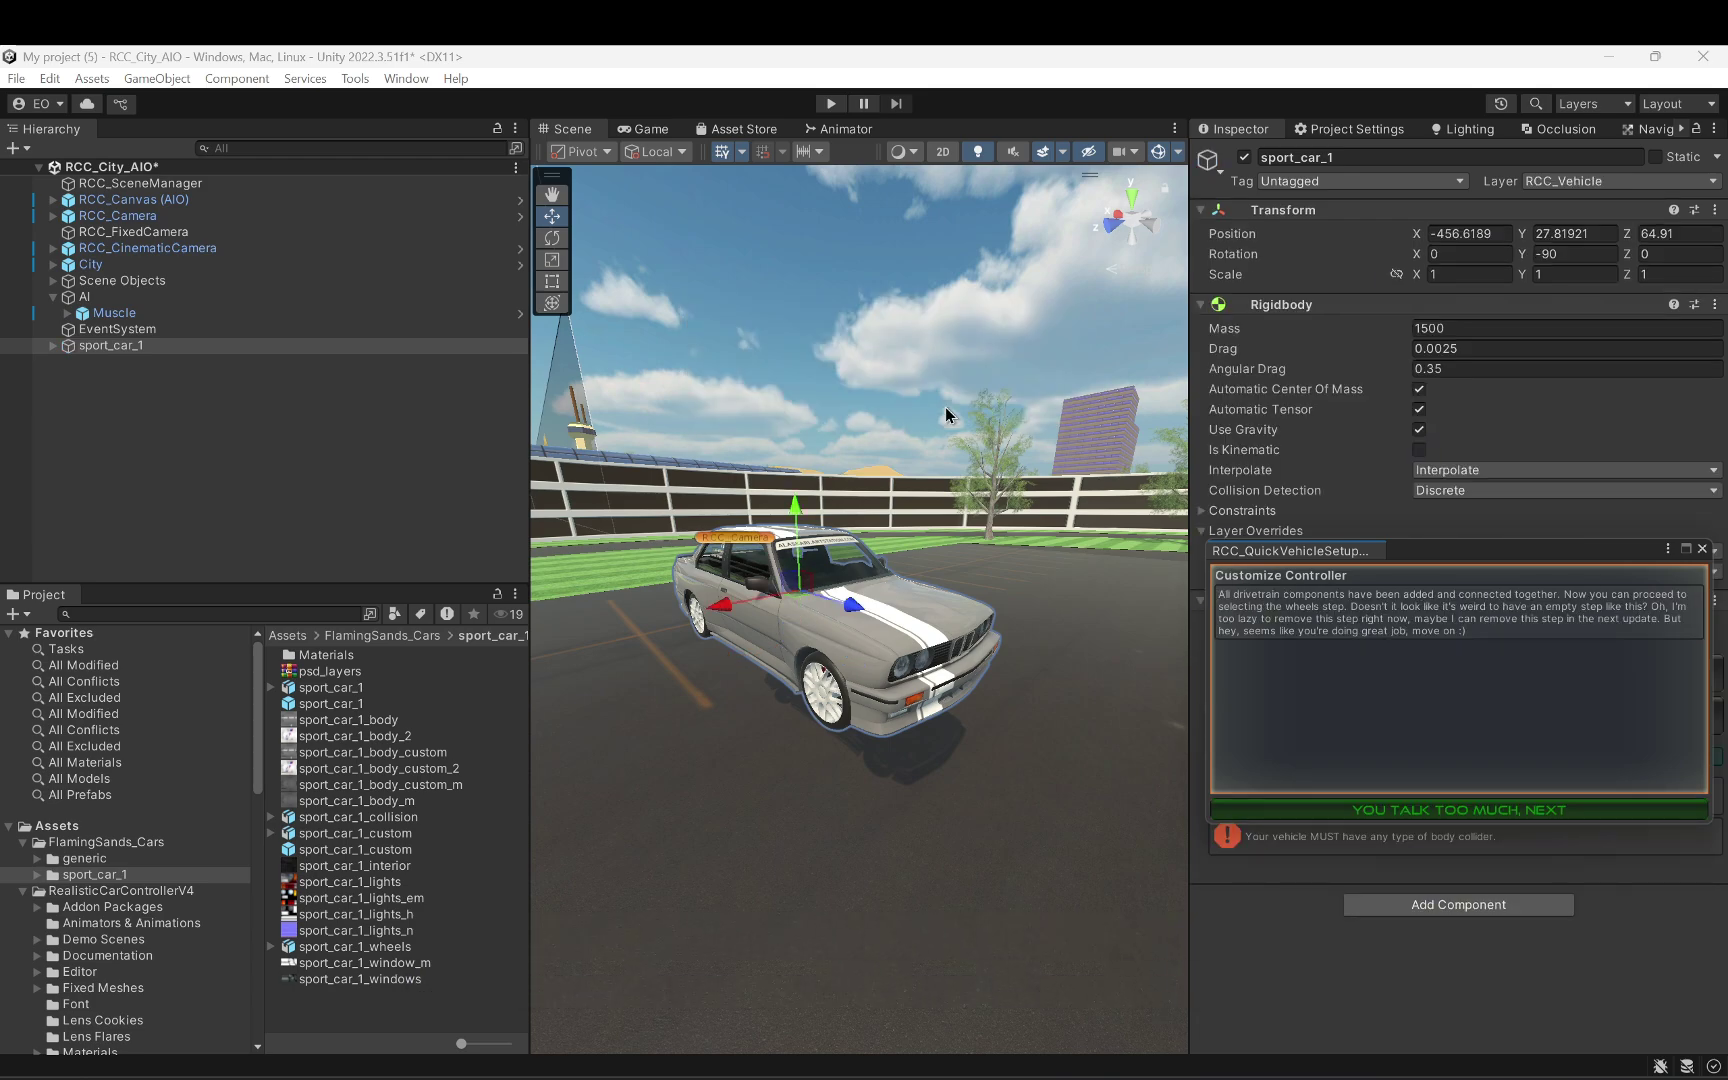
# Step: Continue the wizard past Customize Controller and assign the detected left and right sport_car_1_wheels objects as front wheels
pyautogui.moveTo(1452, 554); pyautogui.dragTo(852, 176)
pyautogui.click(890, 431)
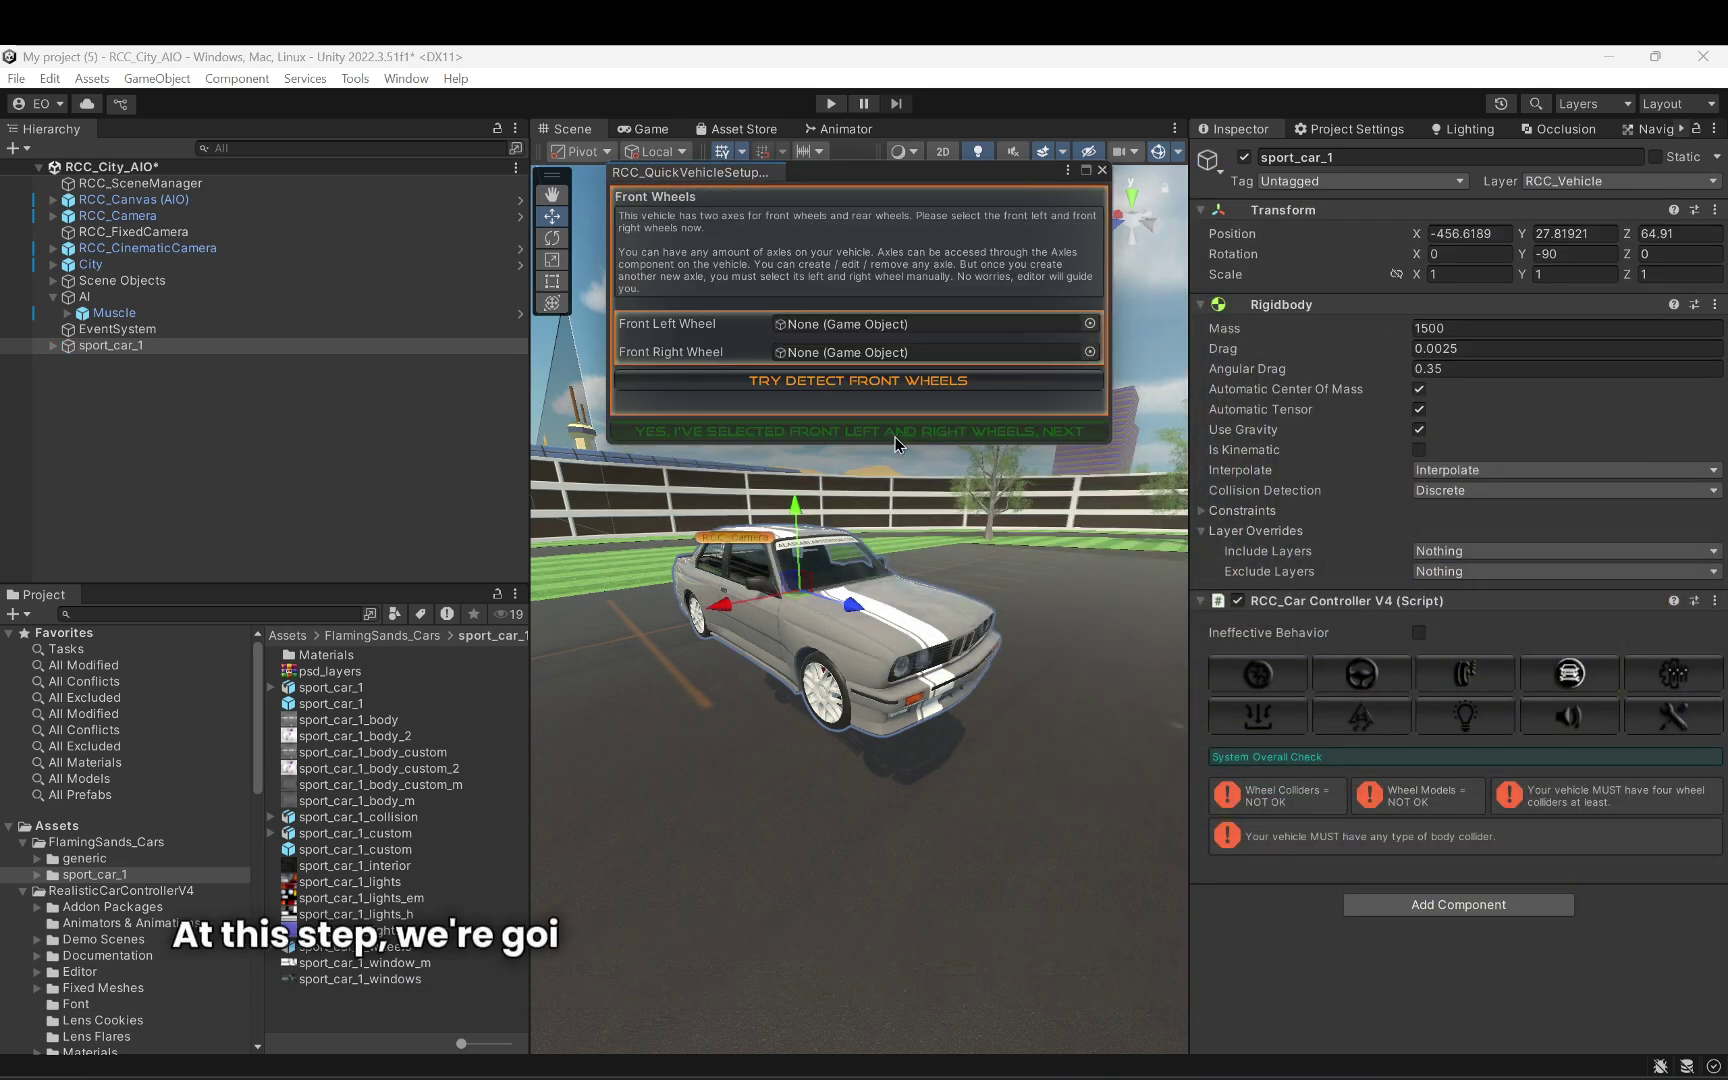
pyautogui.click(889, 386)
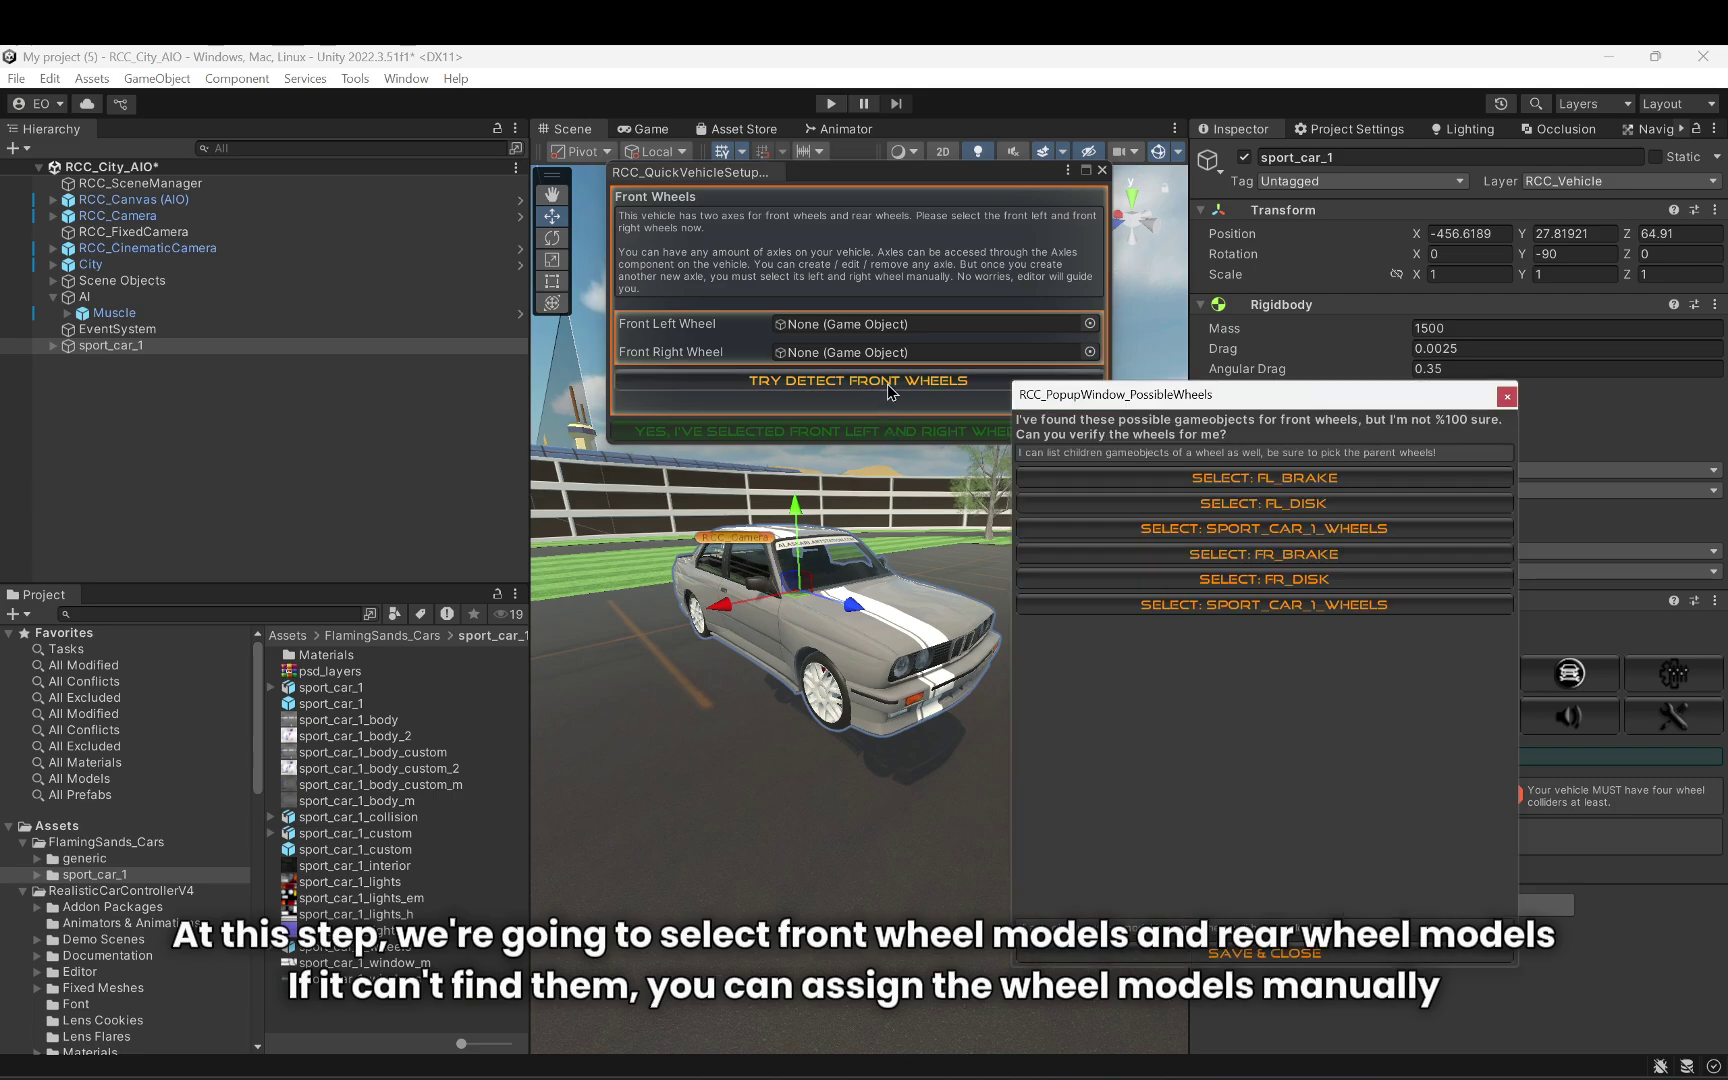
pyautogui.click(1348, 604)
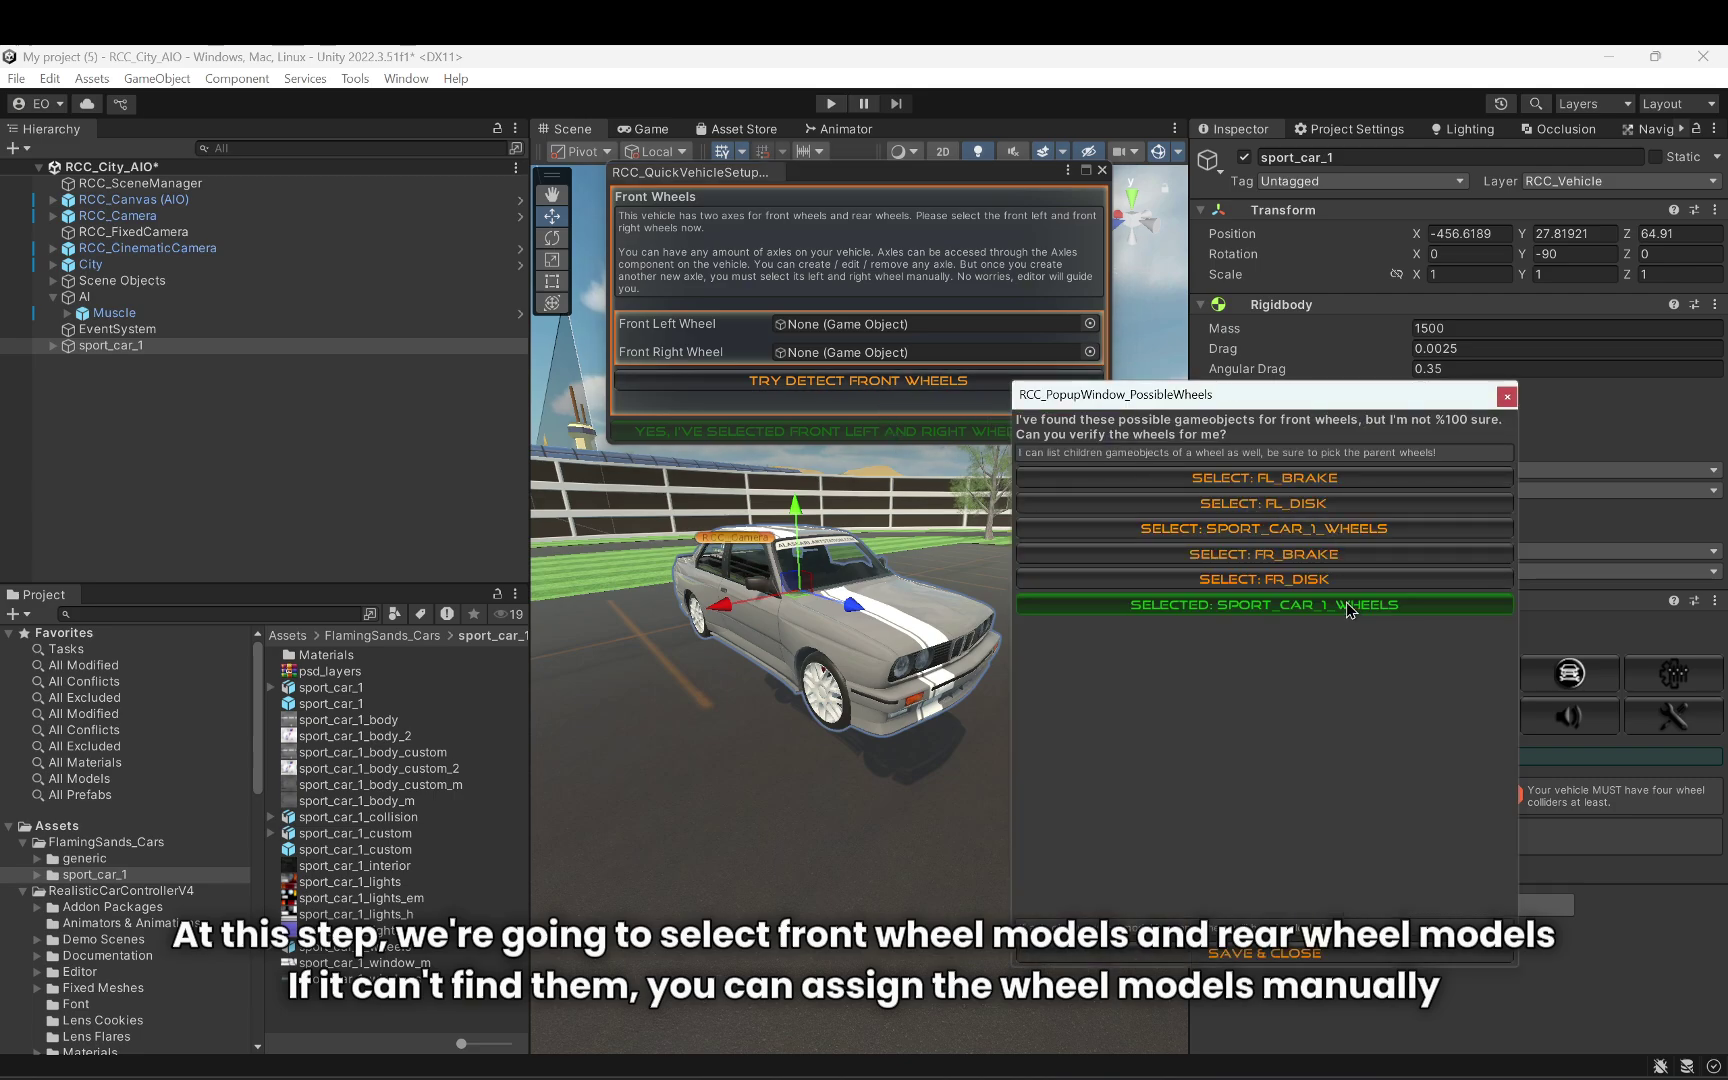
pyautogui.click(1338, 534)
pyautogui.click(1336, 958)
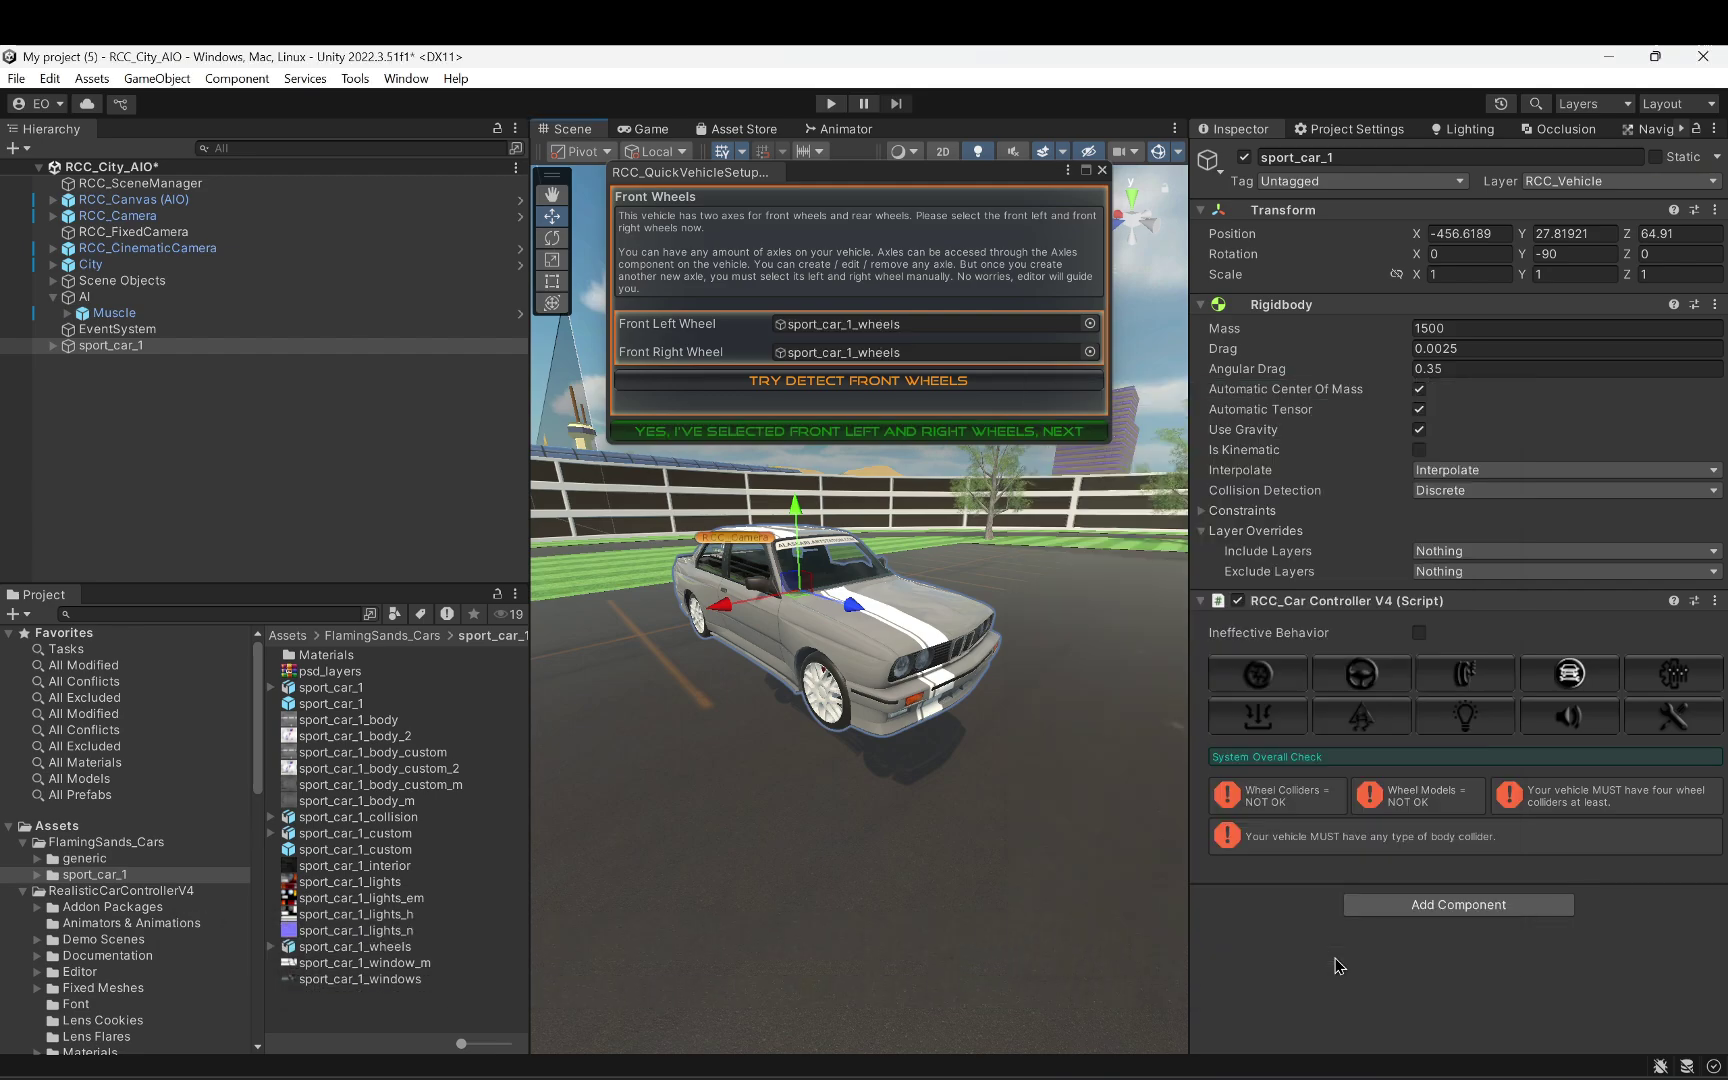
pyautogui.click(860, 336)
pyautogui.click(889, 430)
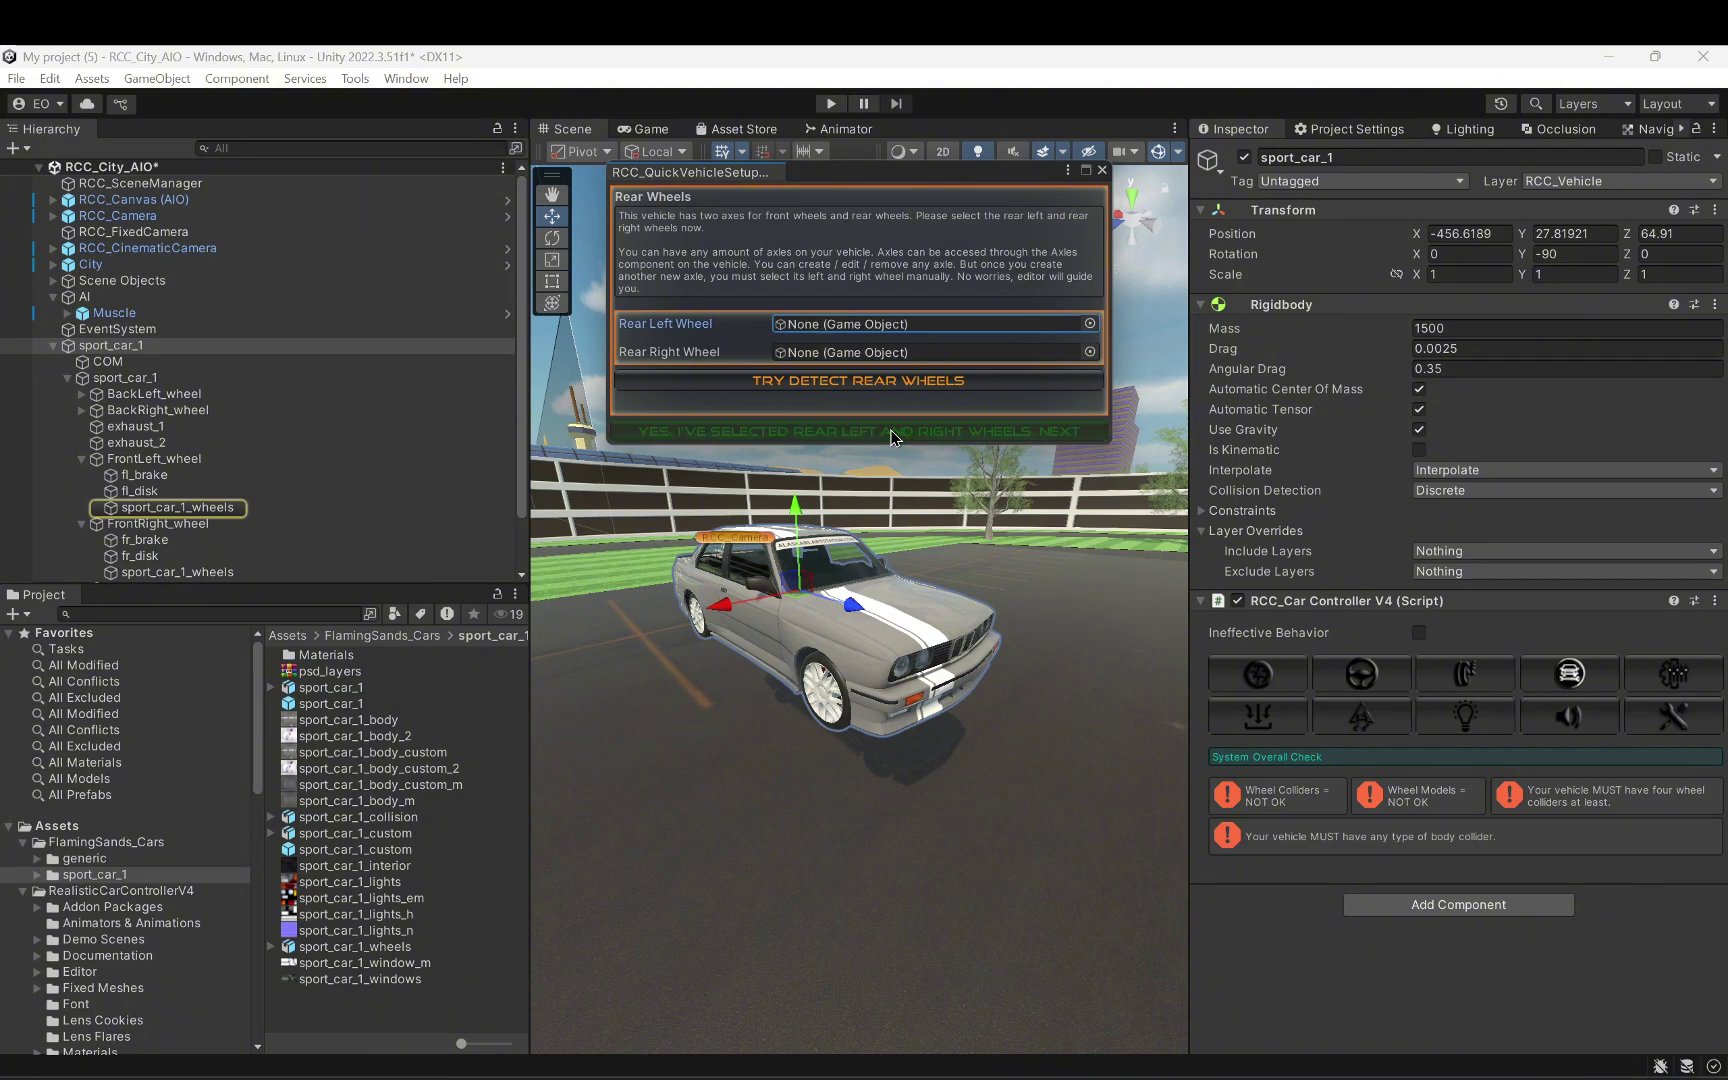
# Step: Detect the rear wheels, assign both sport_car_1_wheels objects as rear left and right, and proceed to Body Collider
pyautogui.click(885, 381)
pyautogui.click(1297, 530)
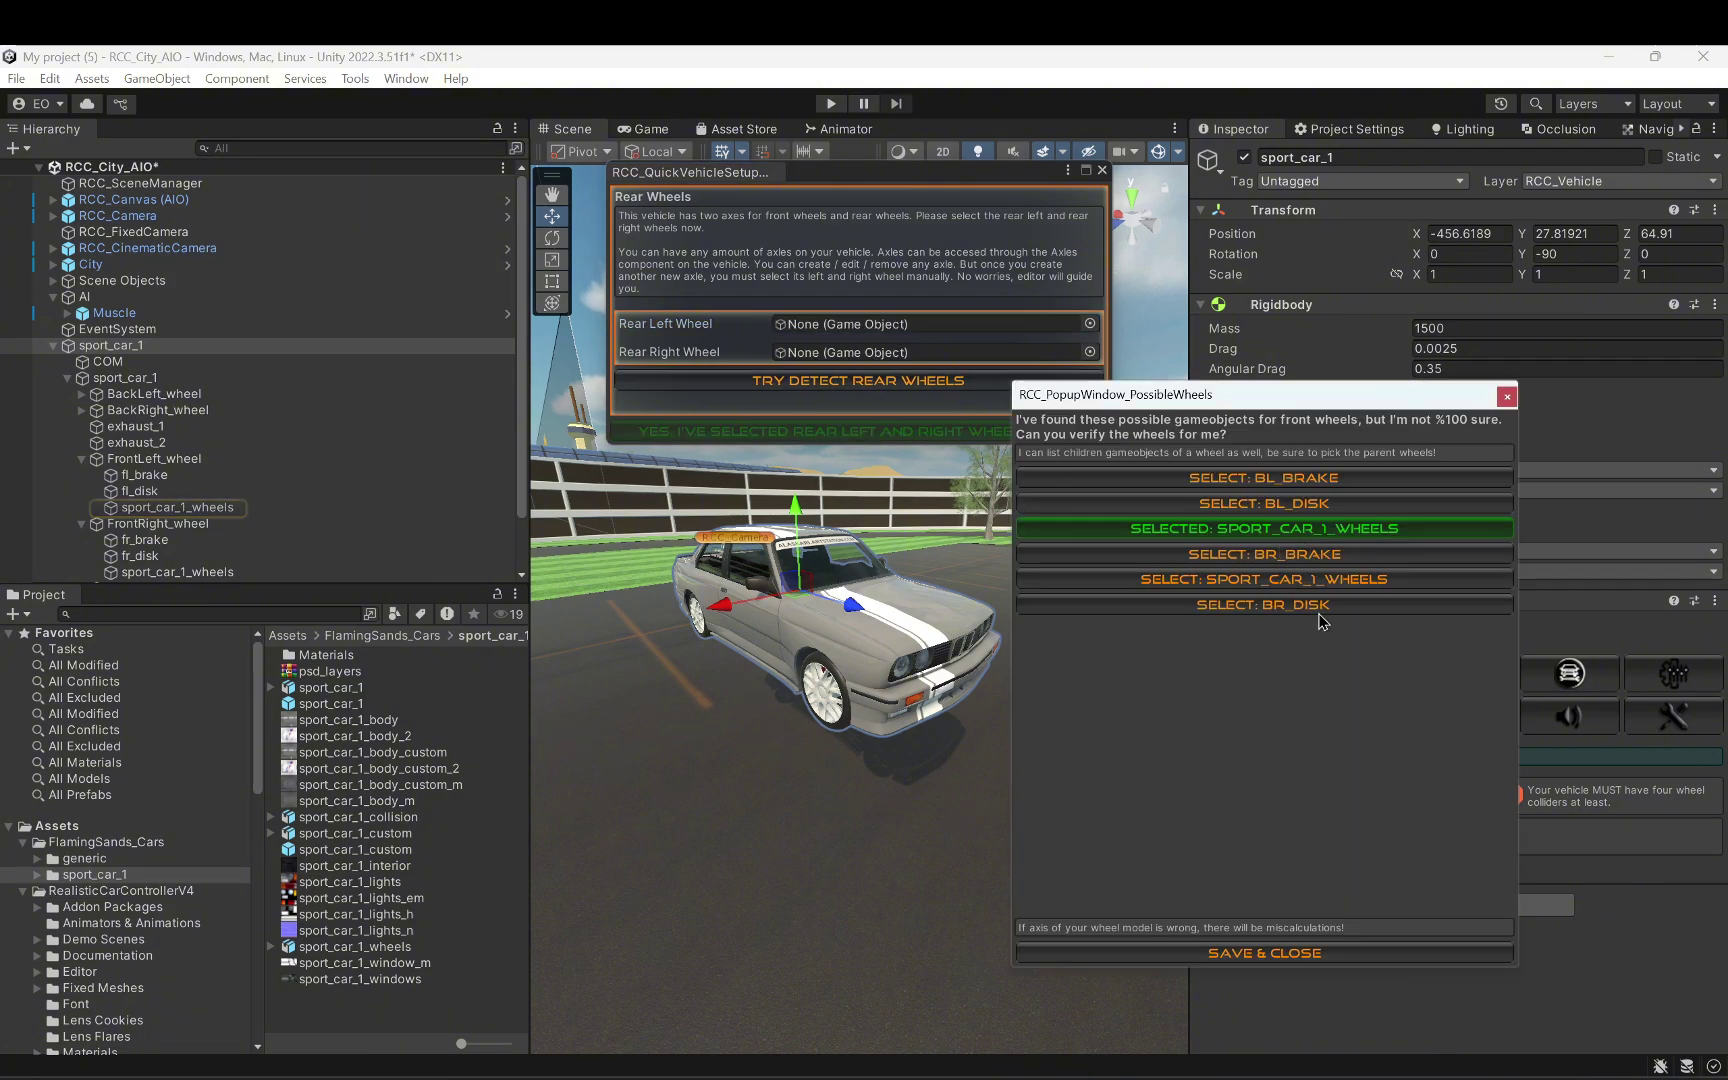
pyautogui.click(1333, 585)
pyautogui.click(1375, 955)
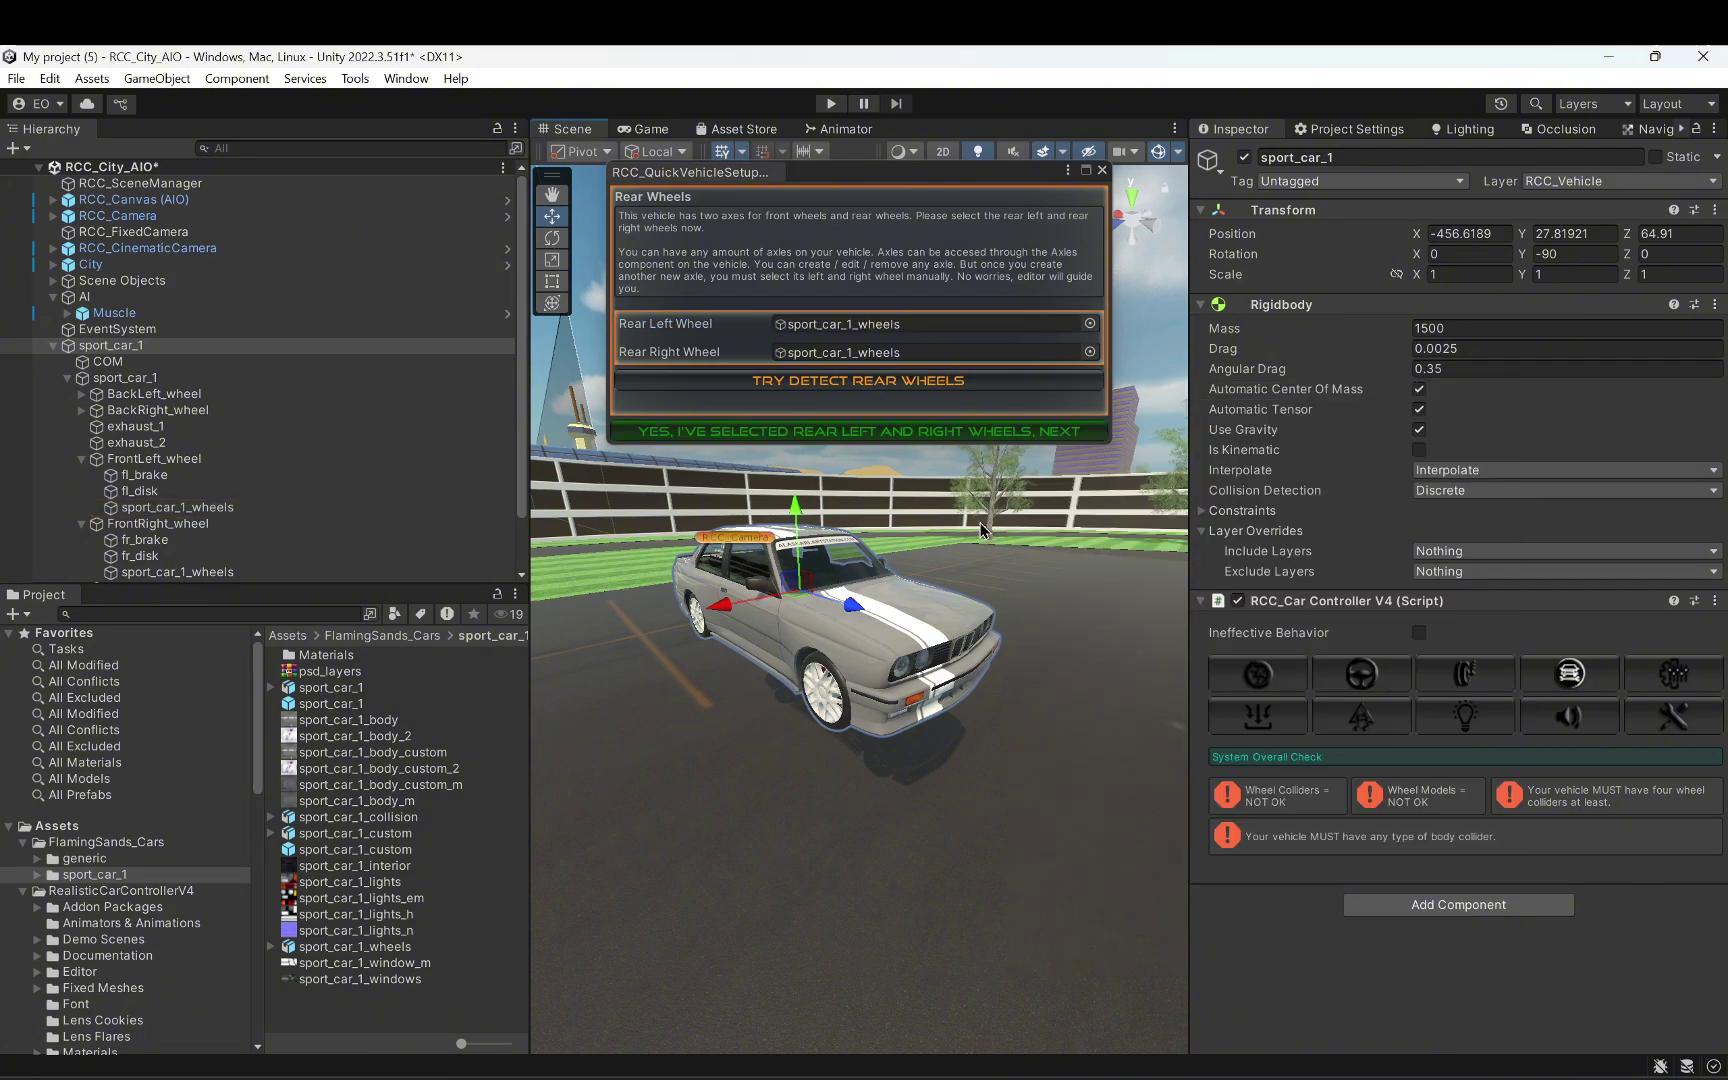
pyautogui.click(941, 437)
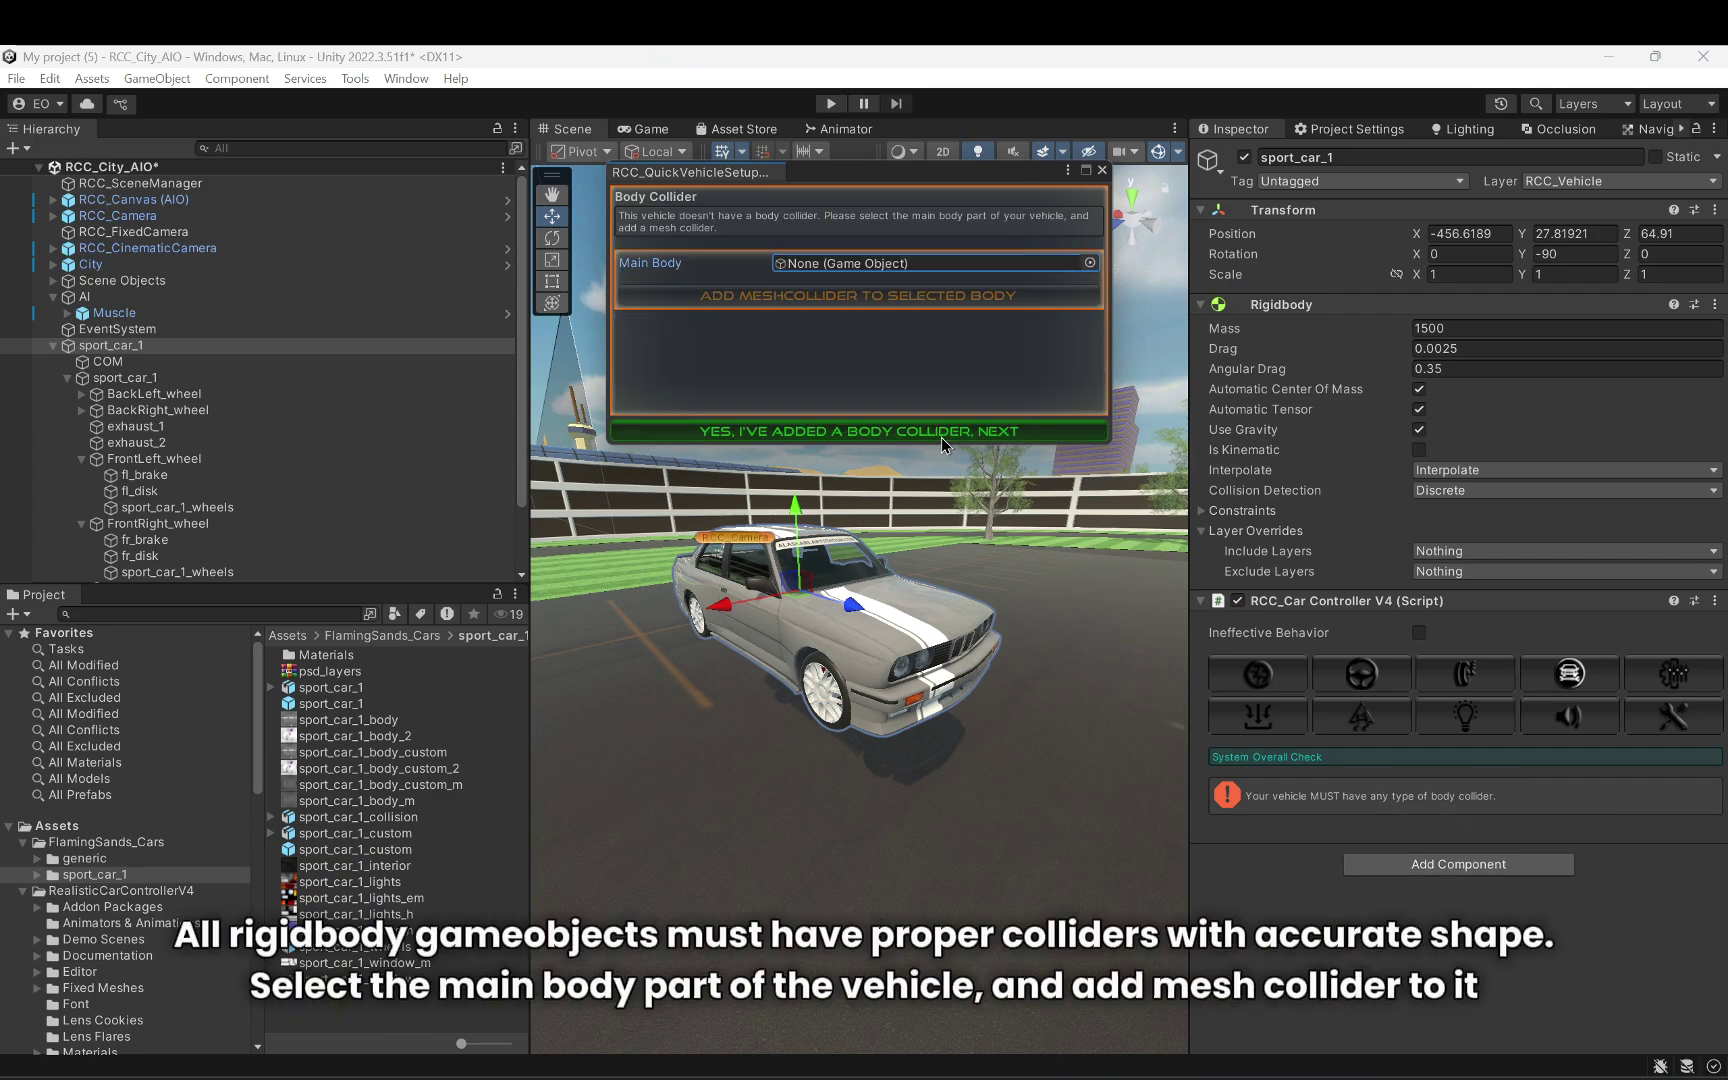
# Step: Set sport_car_1_body as the Main Body, add a mesh collider to it and finish the vehicle setup wizard
pyautogui.scroll(-3, 193, 505)
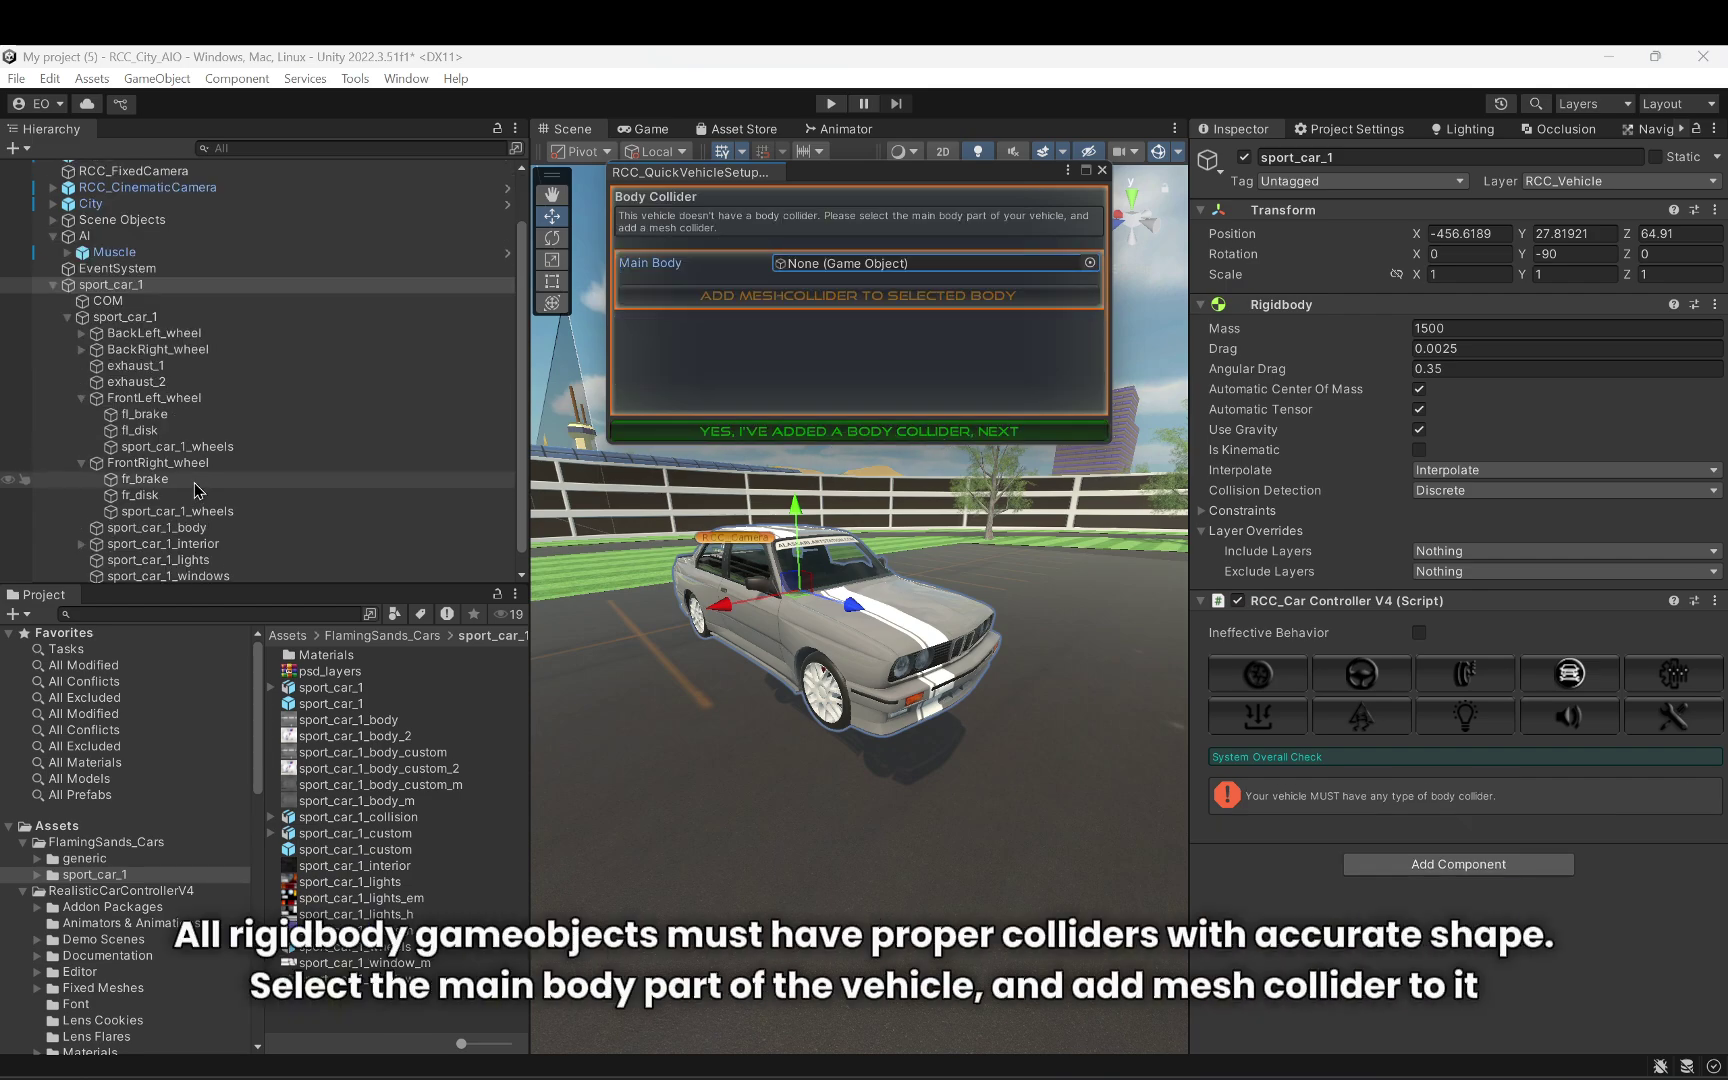
pyautogui.scroll(-1, 193, 505)
pyautogui.moveTo(190, 509); pyautogui.dragTo(823, 268)
pyautogui.click(833, 298)
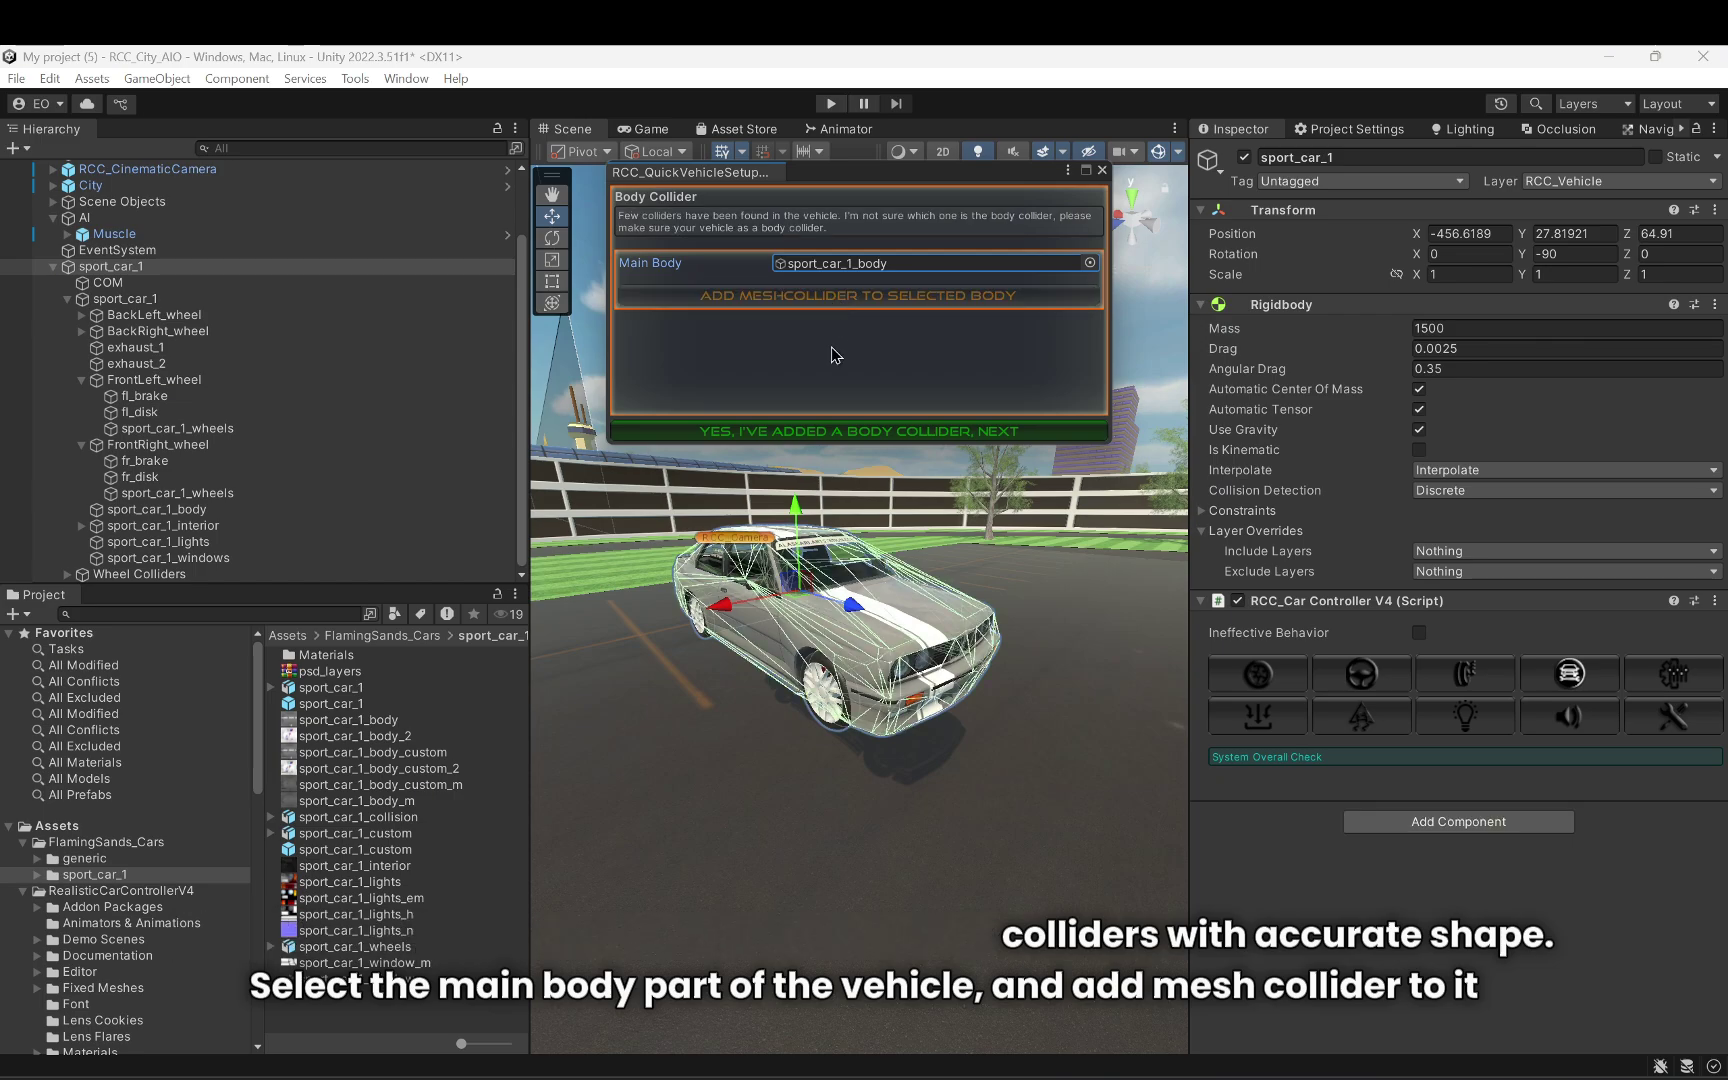
pyautogui.click(921, 433)
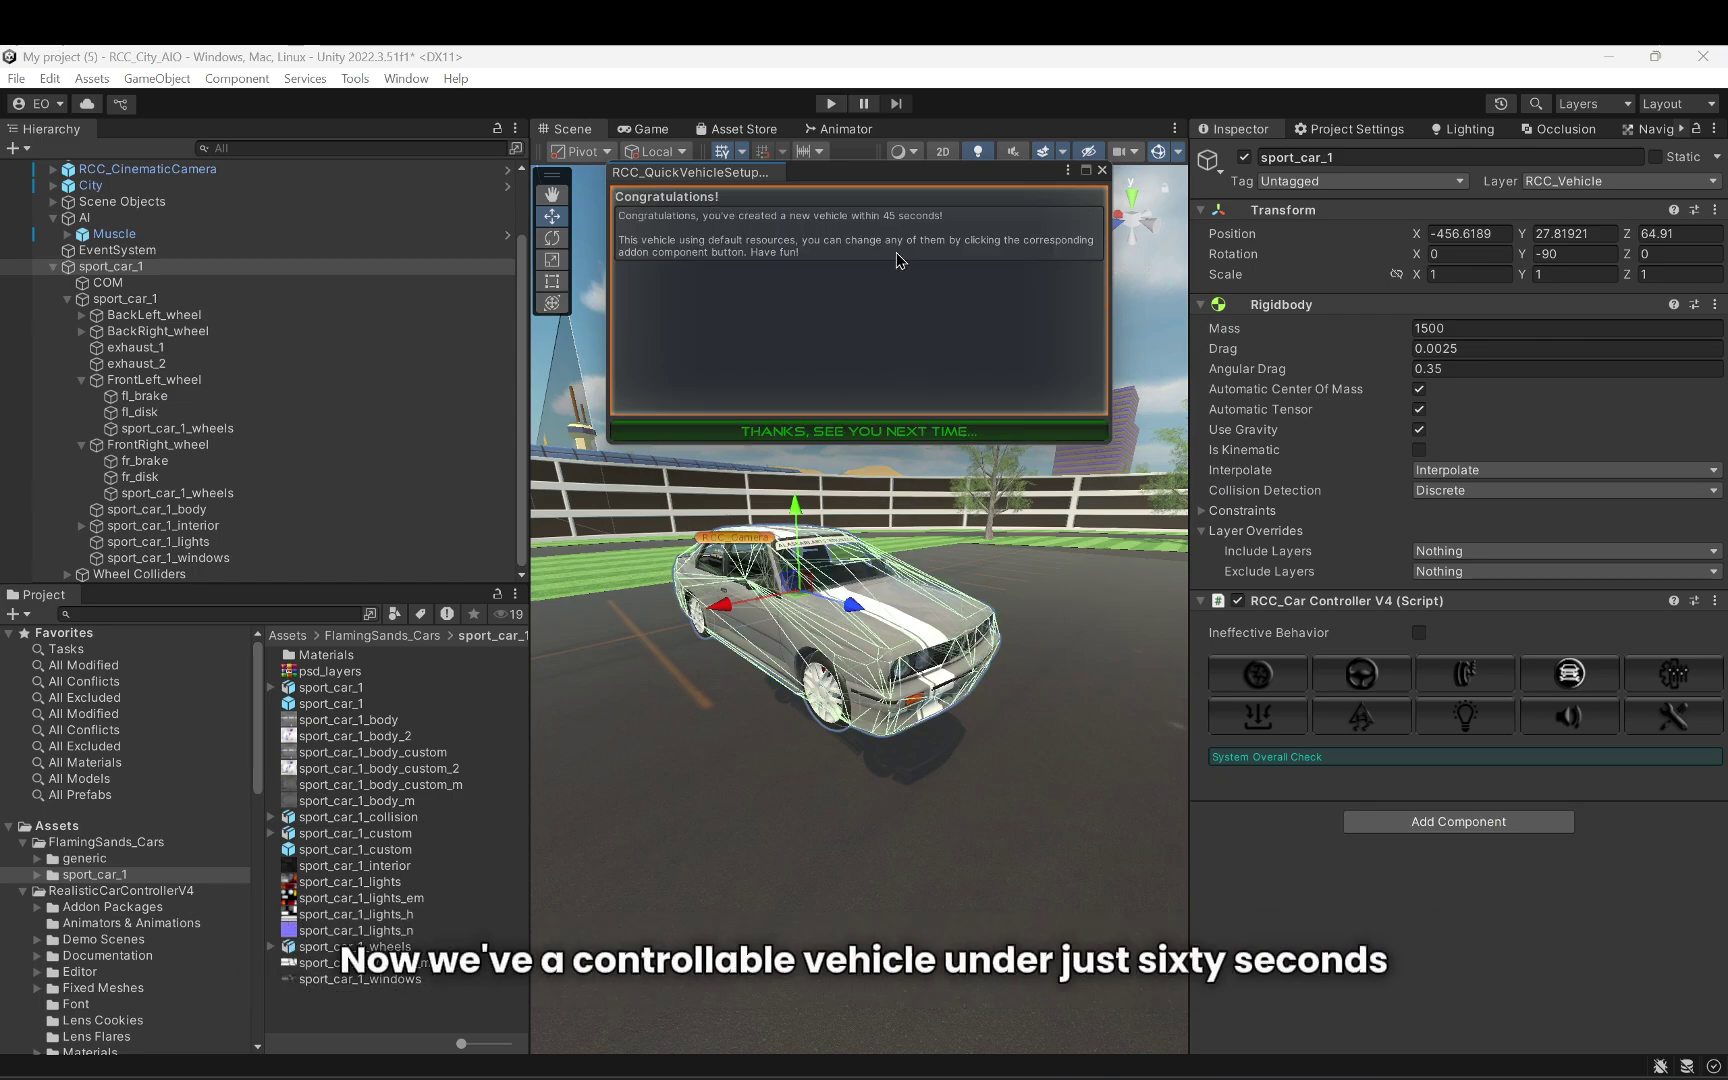
pyautogui.click(899, 432)
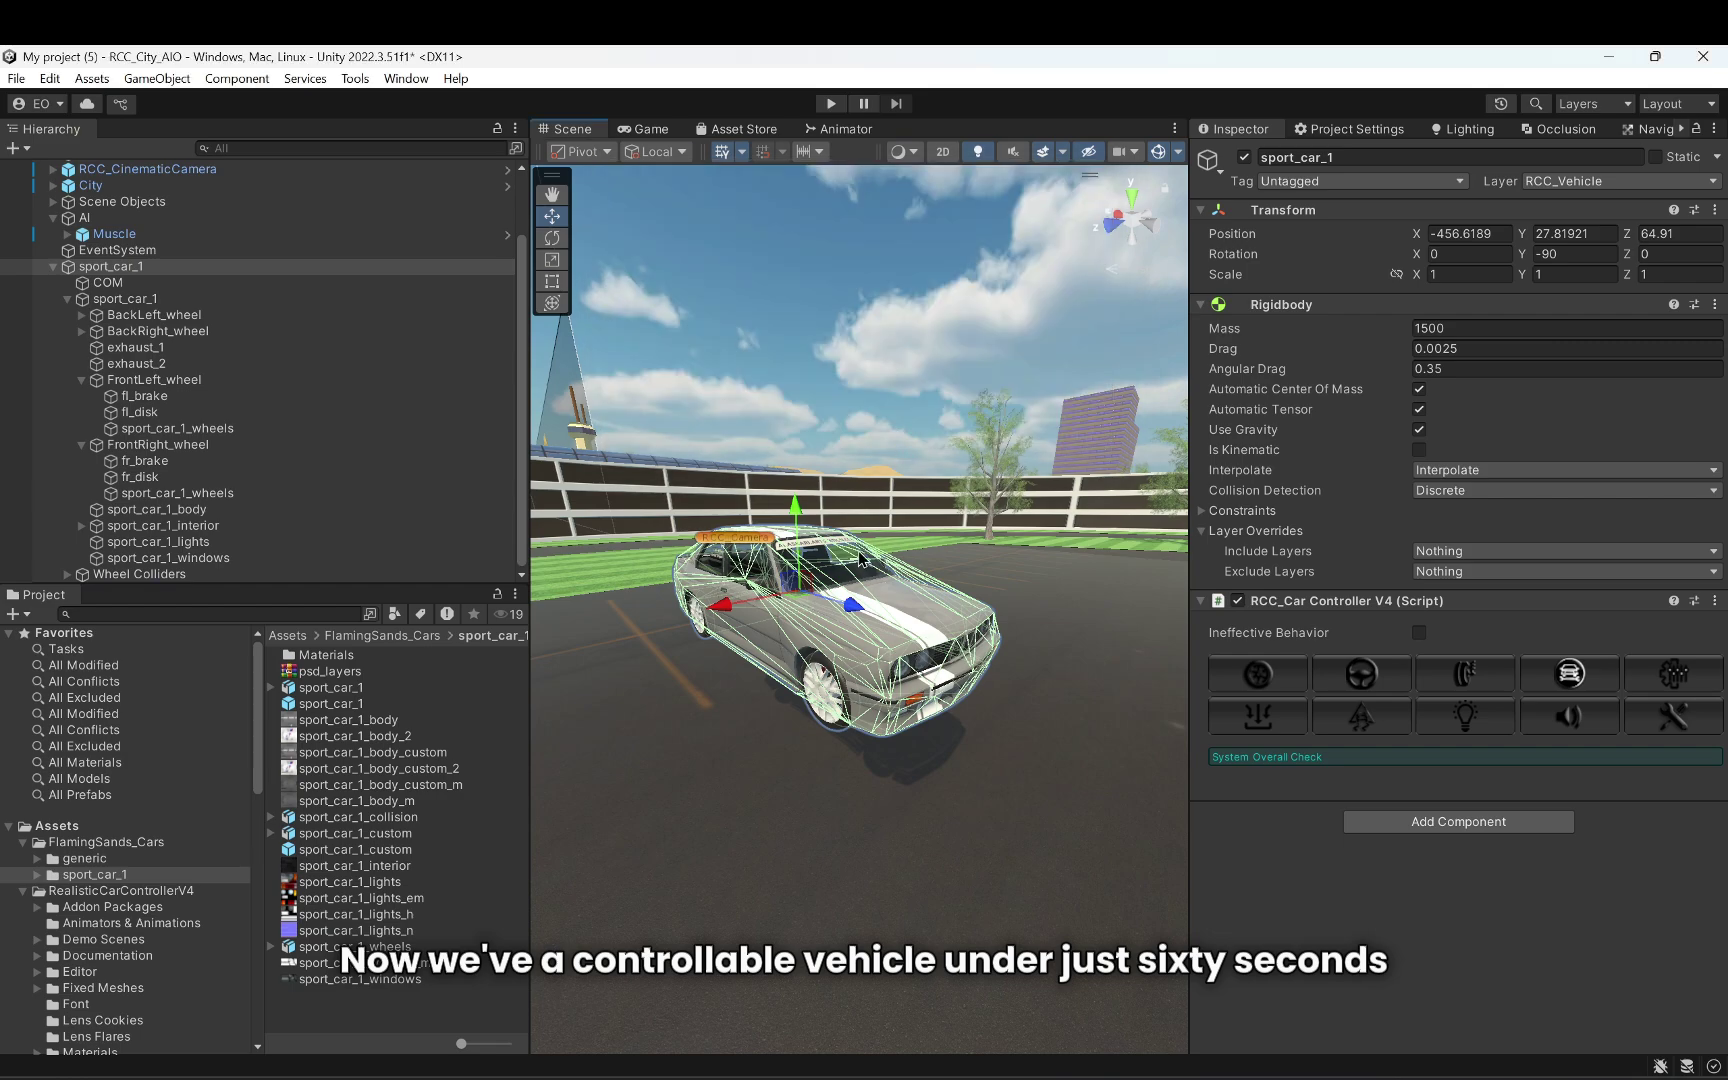
# Step: Lower sport_car_1 to a Y position of 26.45 and copy the vehicle from the scene hierarchy
pyautogui.moveTo(798, 508); pyautogui.dragTo(840, 623)
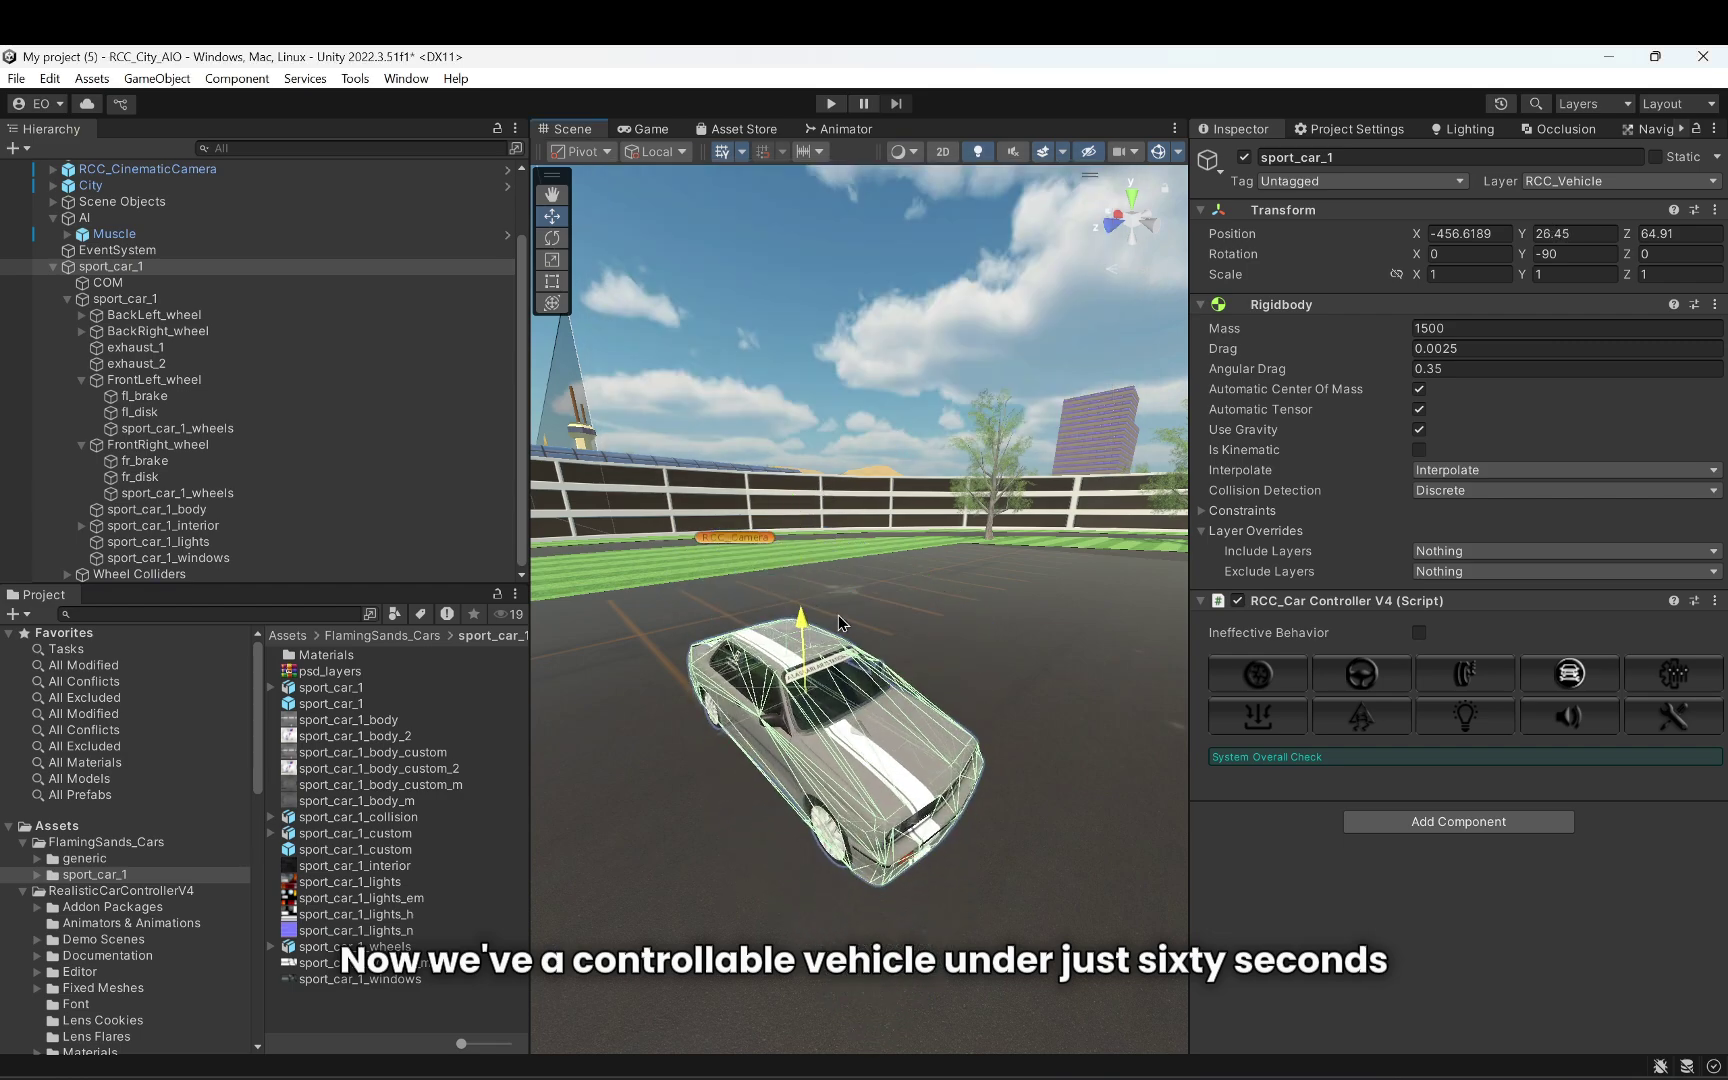
pyautogui.scroll(3, 90, 360)
pyautogui.click(53, 345)
pyautogui.rightClick(97, 350)
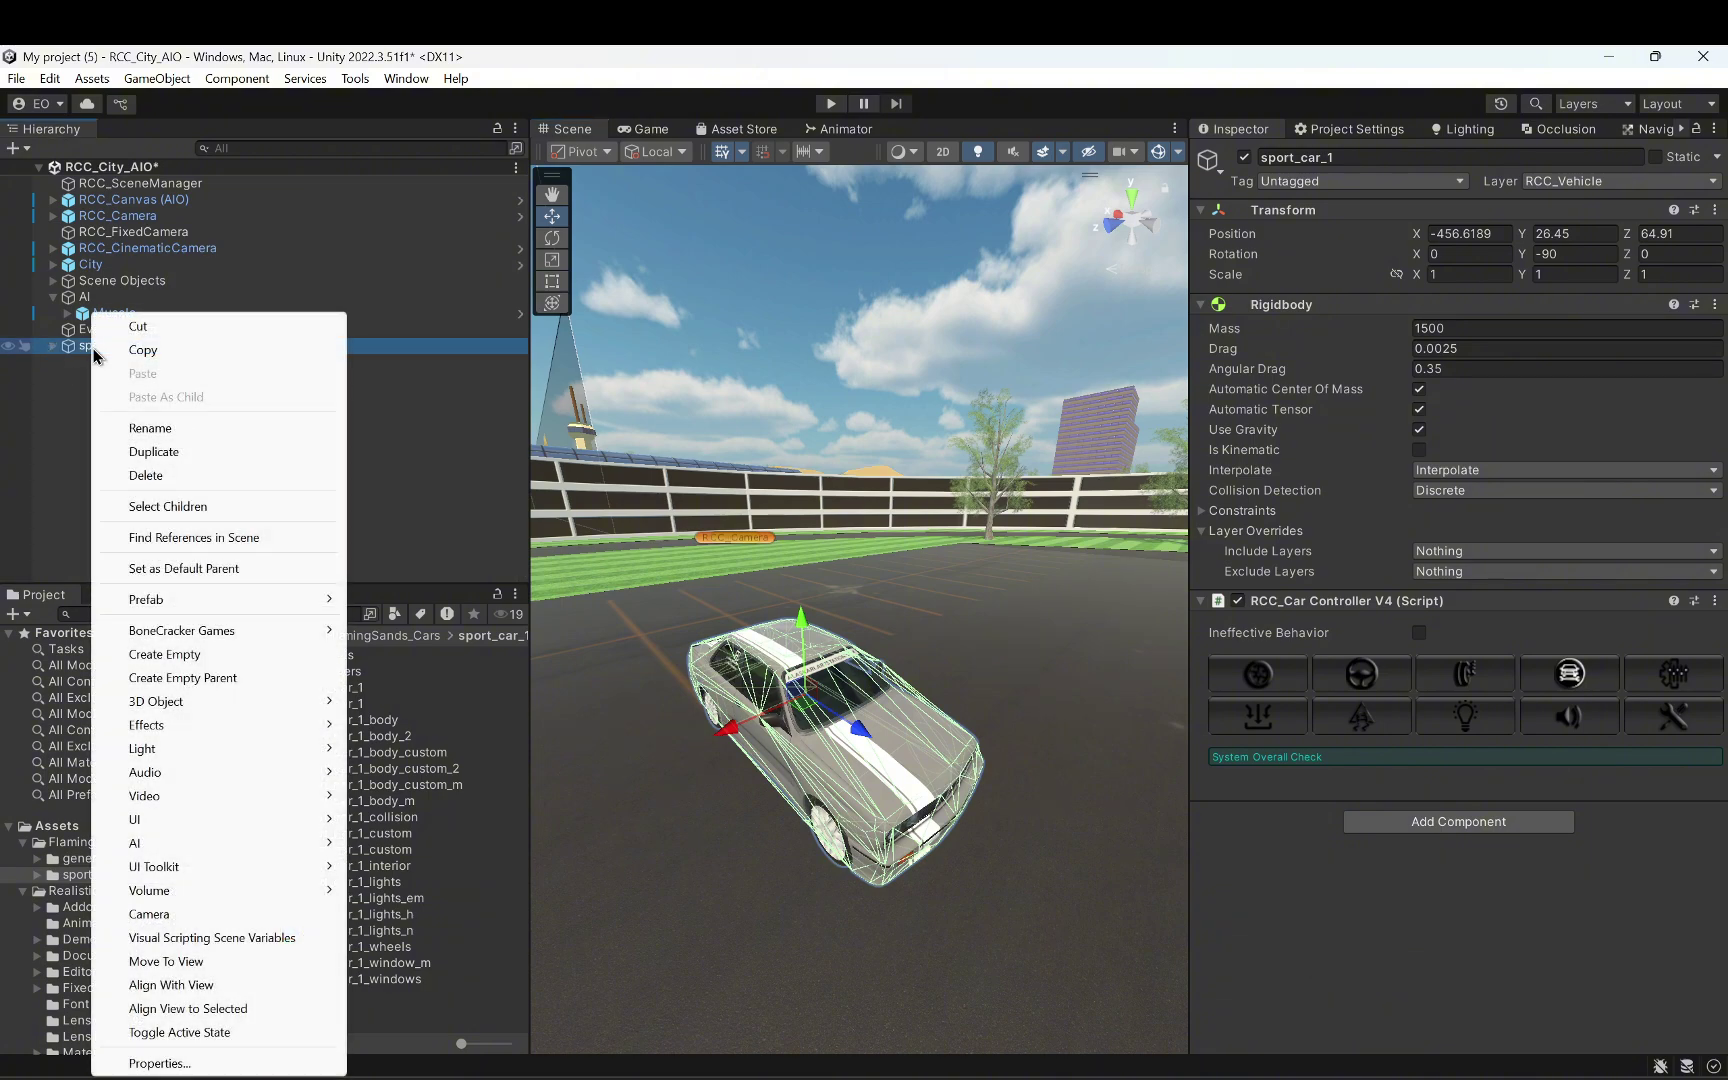
pyautogui.click(210, 352)
# Step: Open the RCC_City scene from the build scene list without saving RCC_City_AIO, and paste sport_car_1 into it
pyautogui.hotkey('ctrl', 'shift', 'b')
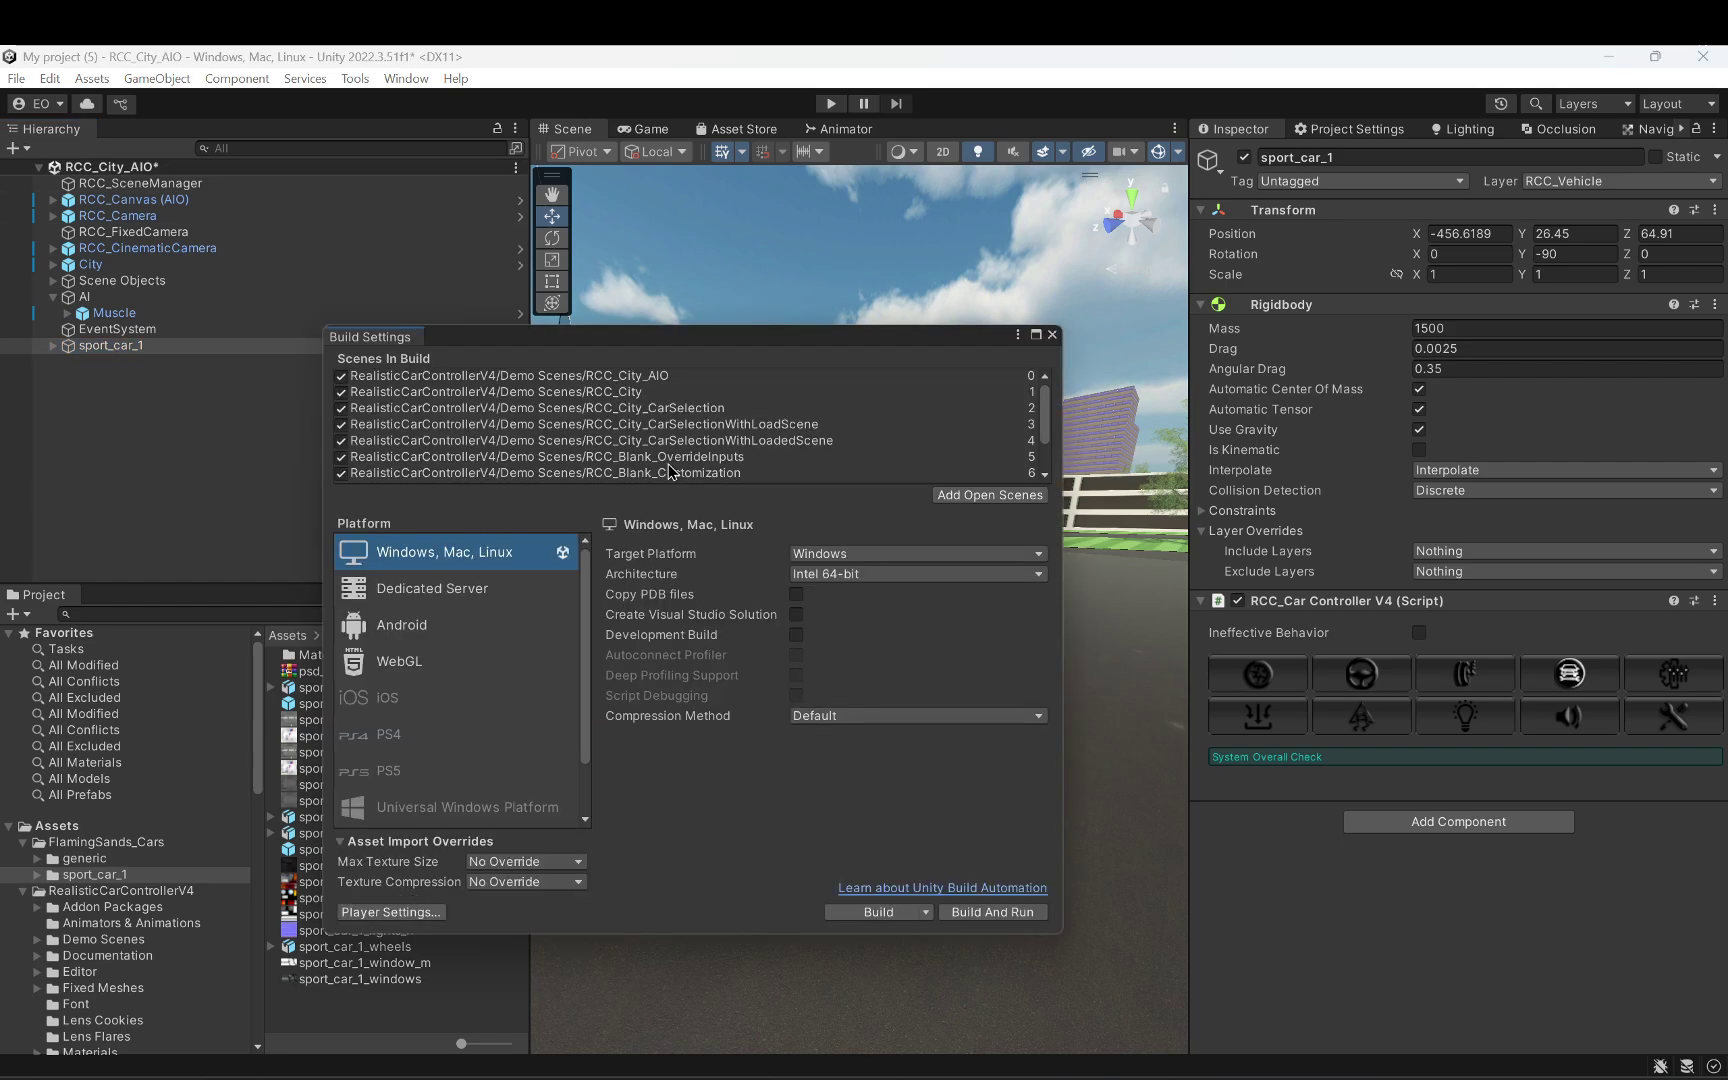
pyautogui.moveTo(579, 346); pyautogui.dragTo(806, 339)
pyautogui.doubleClick(827, 392)
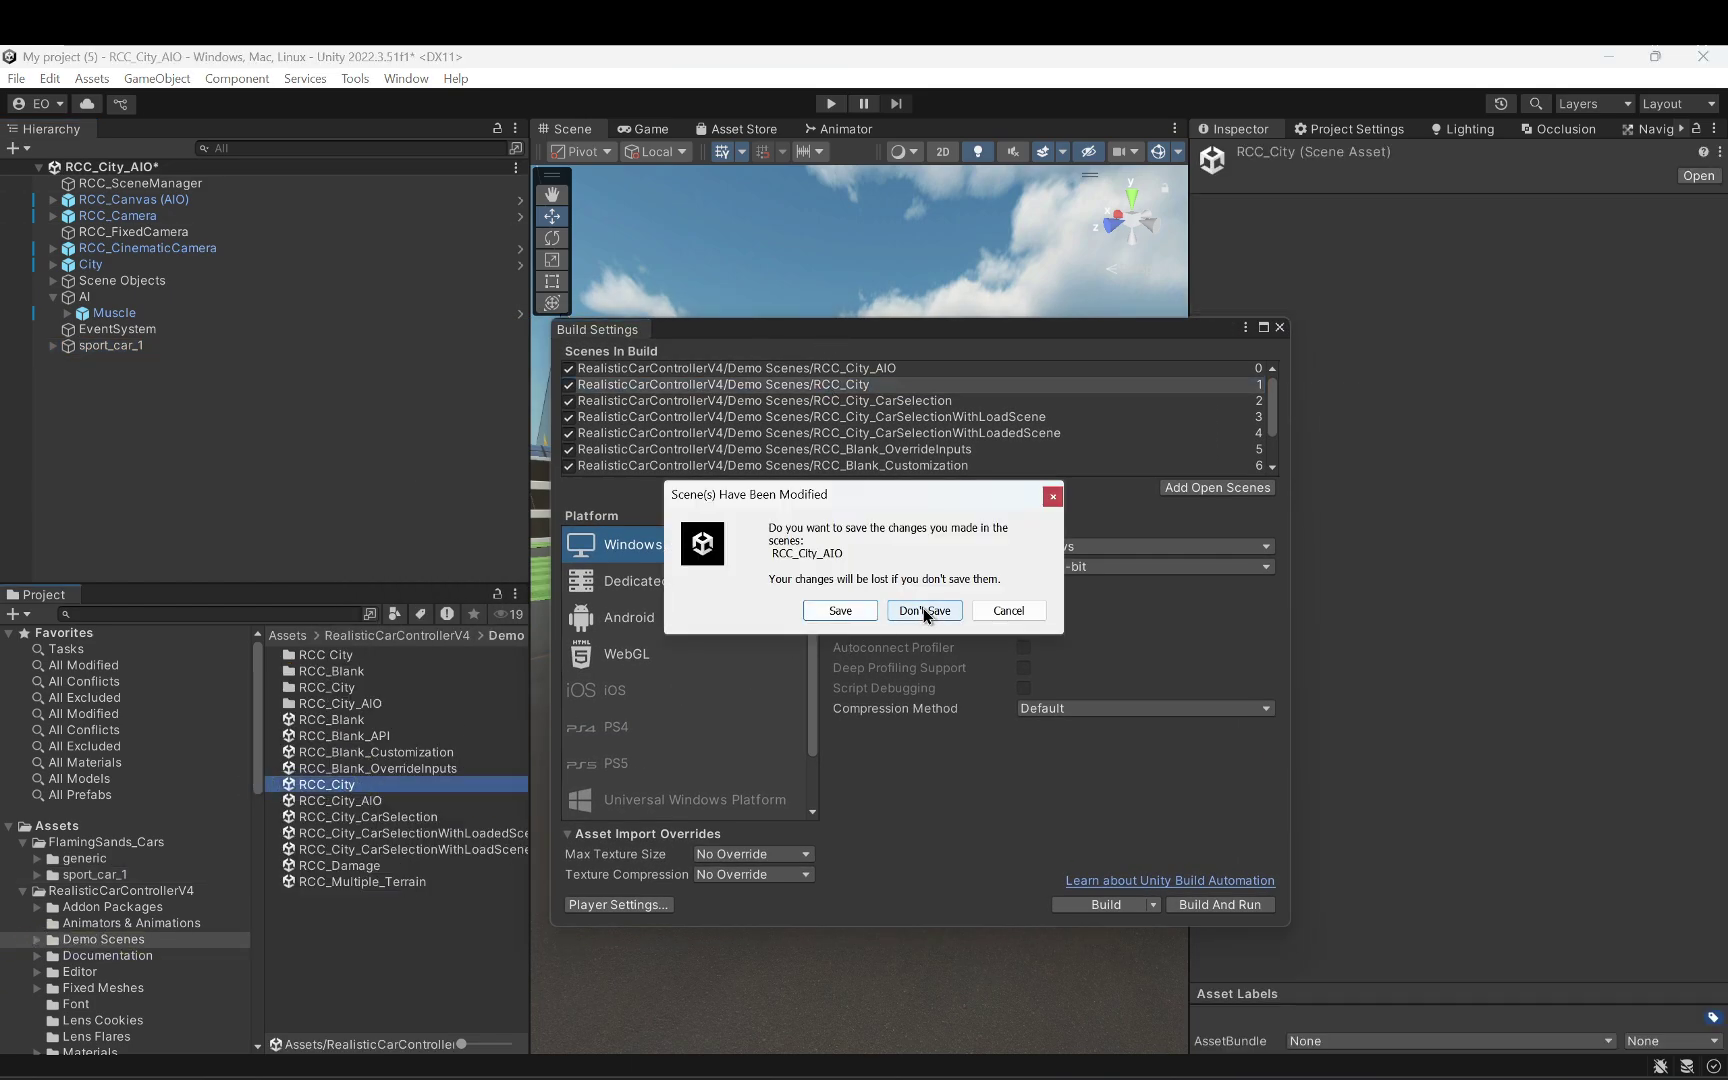
pyautogui.click(923, 610)
pyautogui.click(1279, 328)
pyautogui.click(305, 525)
pyautogui.hotkey('ctrl', 'v')
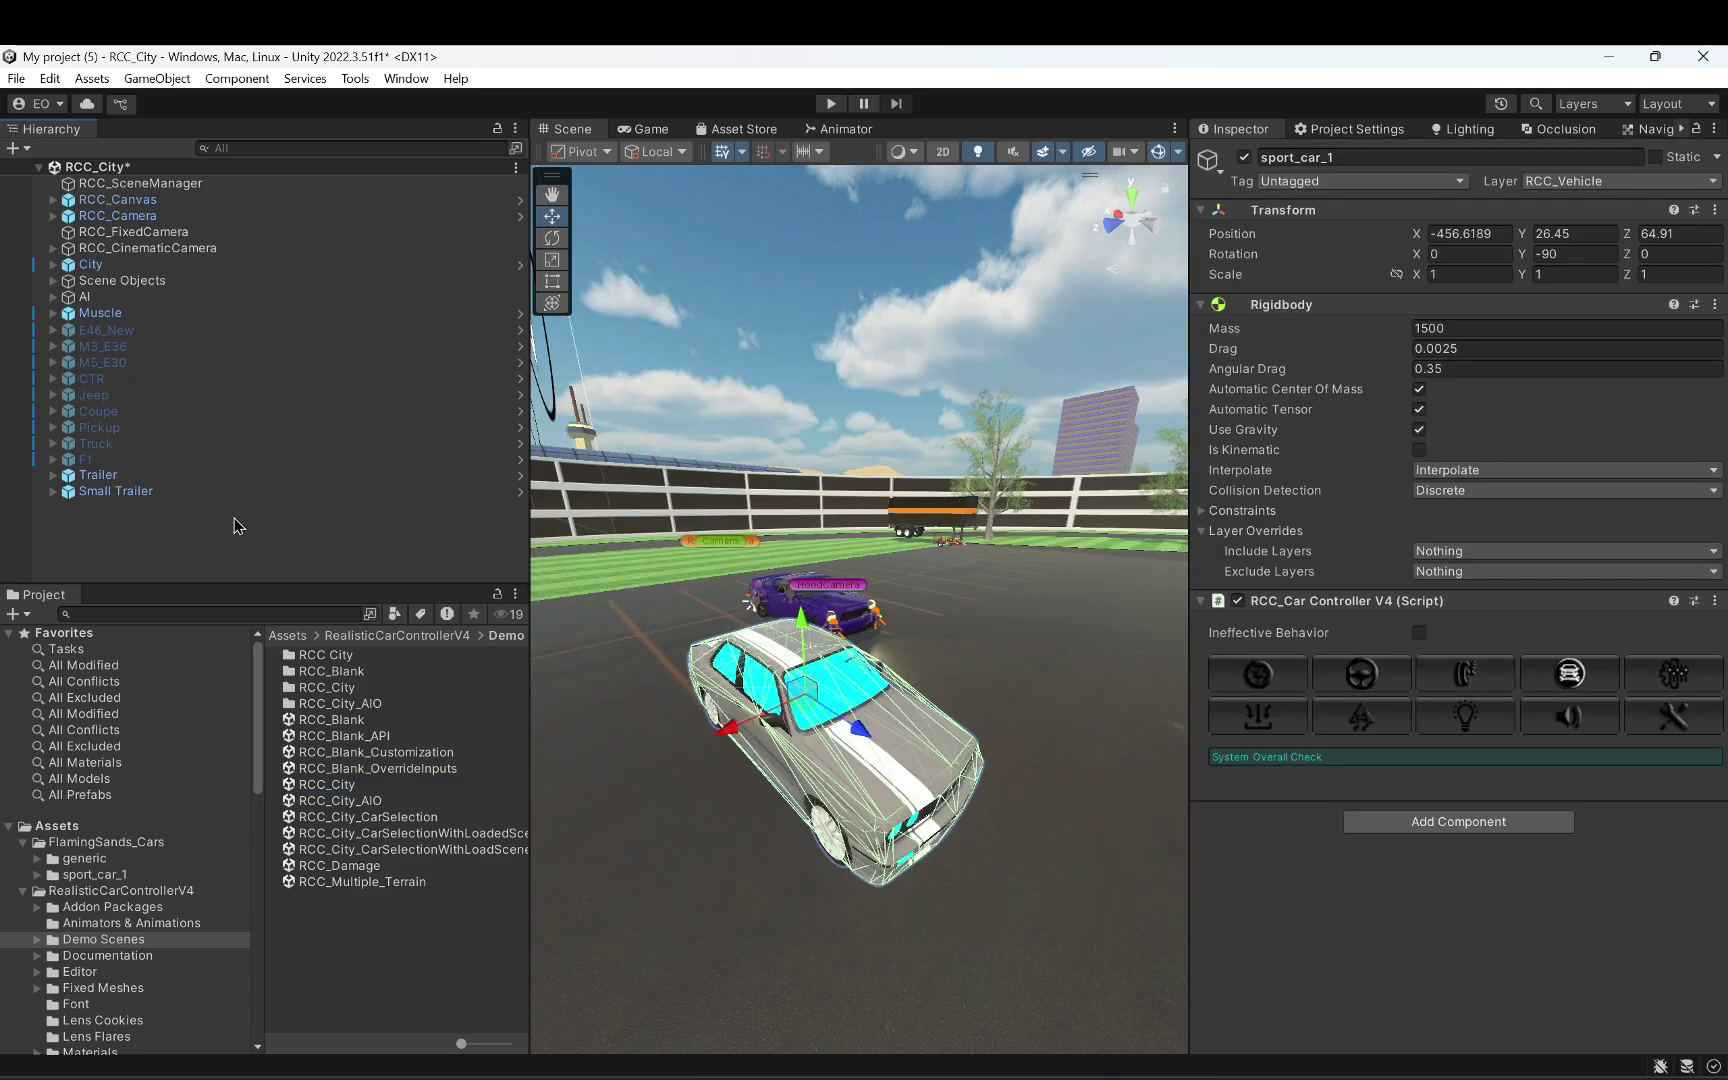
# Step: Deactivate the Muscle vehicle and briefly run the scene with sport_car_1
pyautogui.click(100, 313)
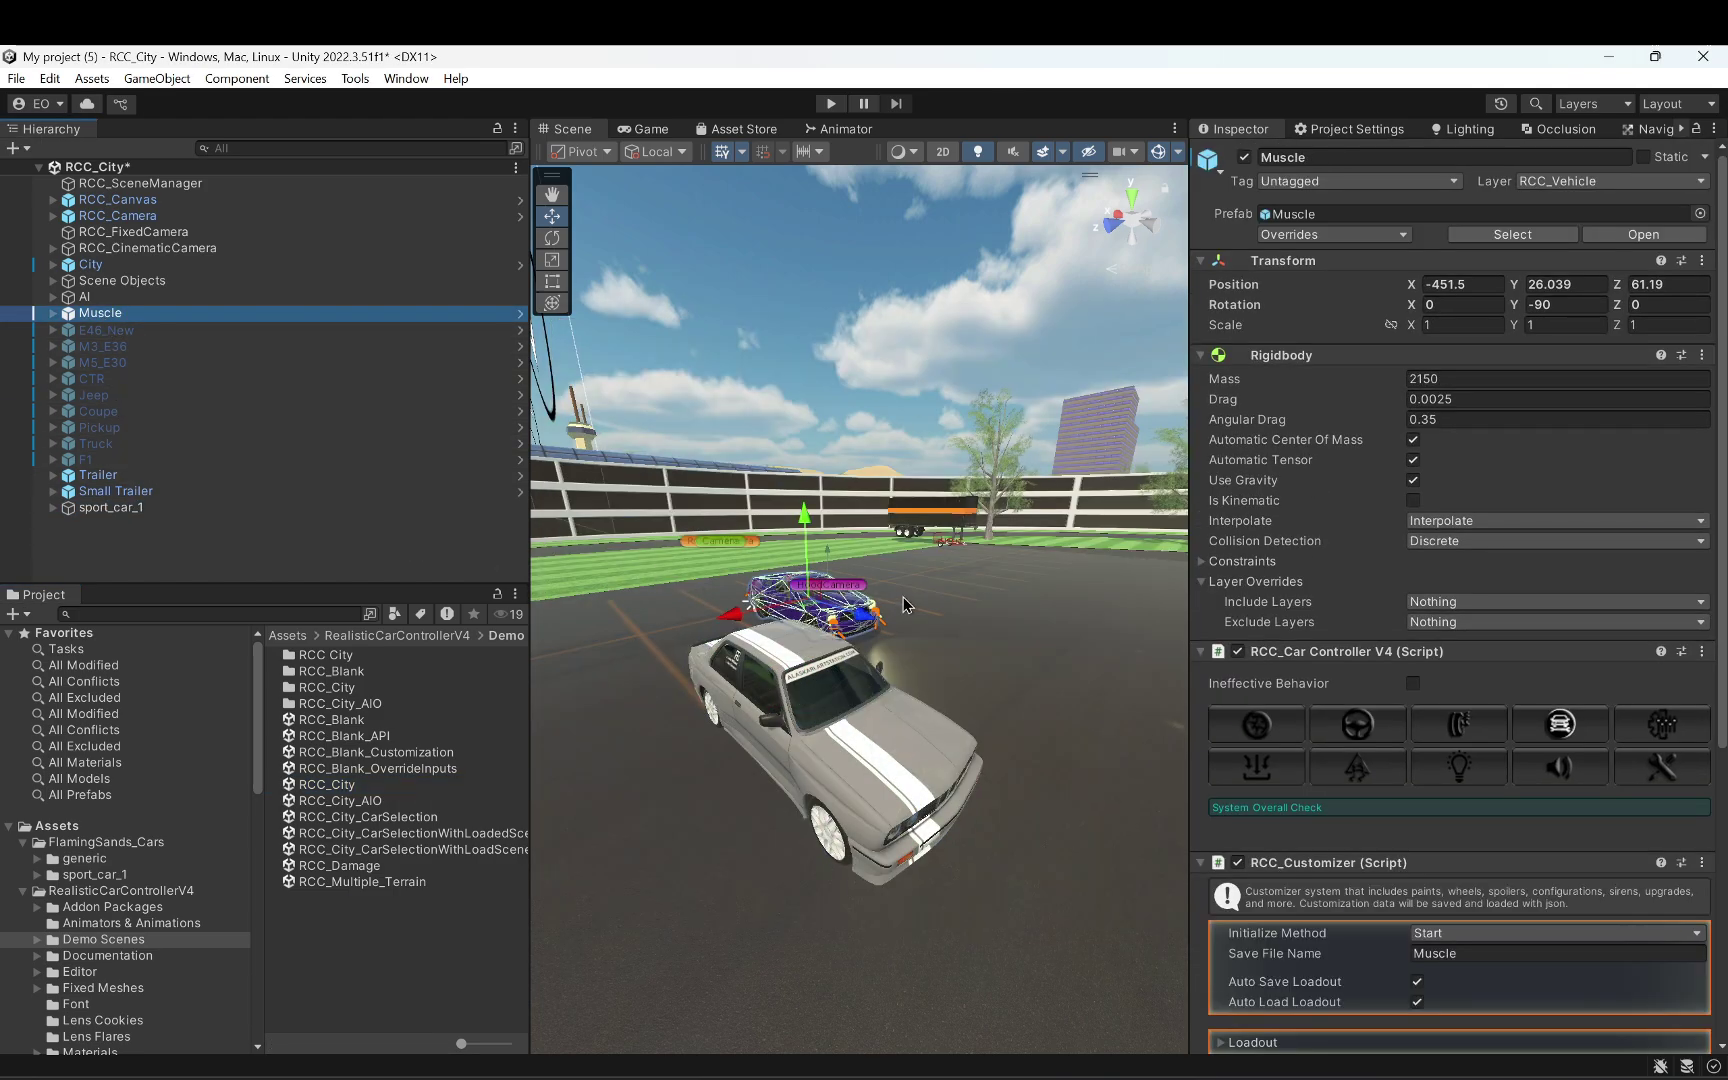
pyautogui.click(830, 106)
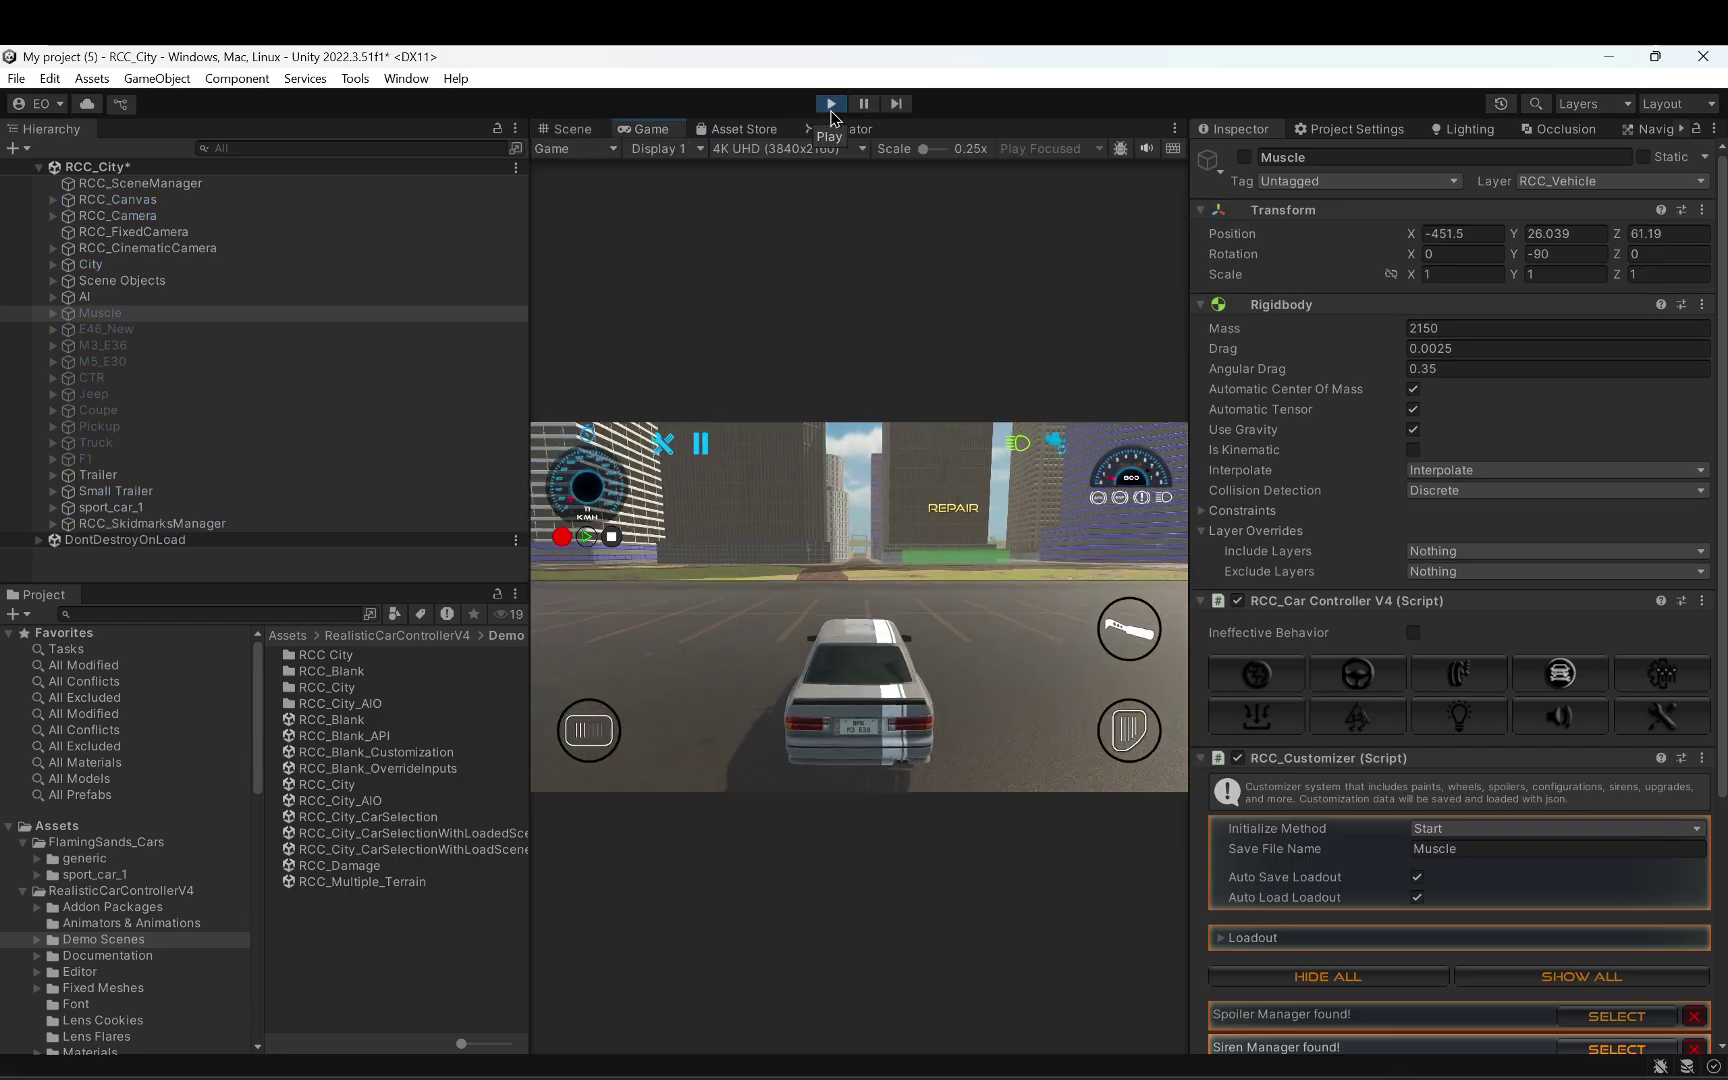
pyautogui.click(830, 109)
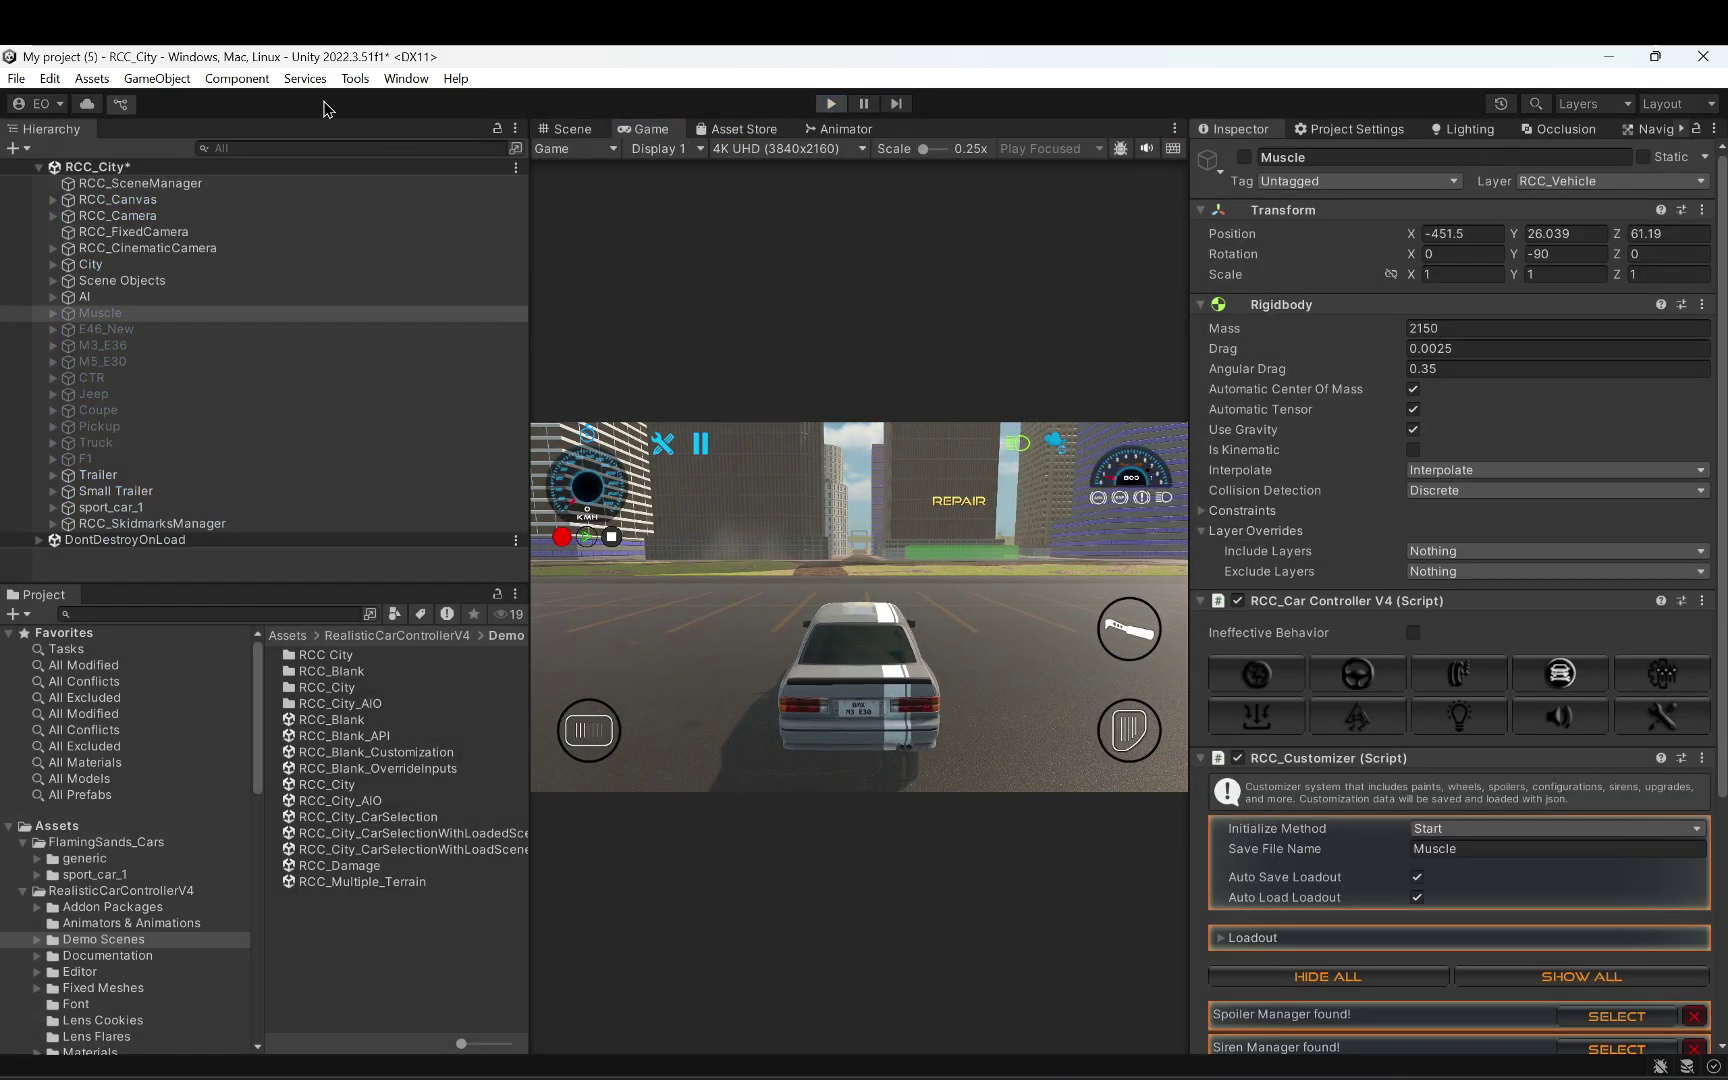
# Step: Open the RCC Settings and turn off Mobile Controller Enabled
pyautogui.moveTo(660, 102)
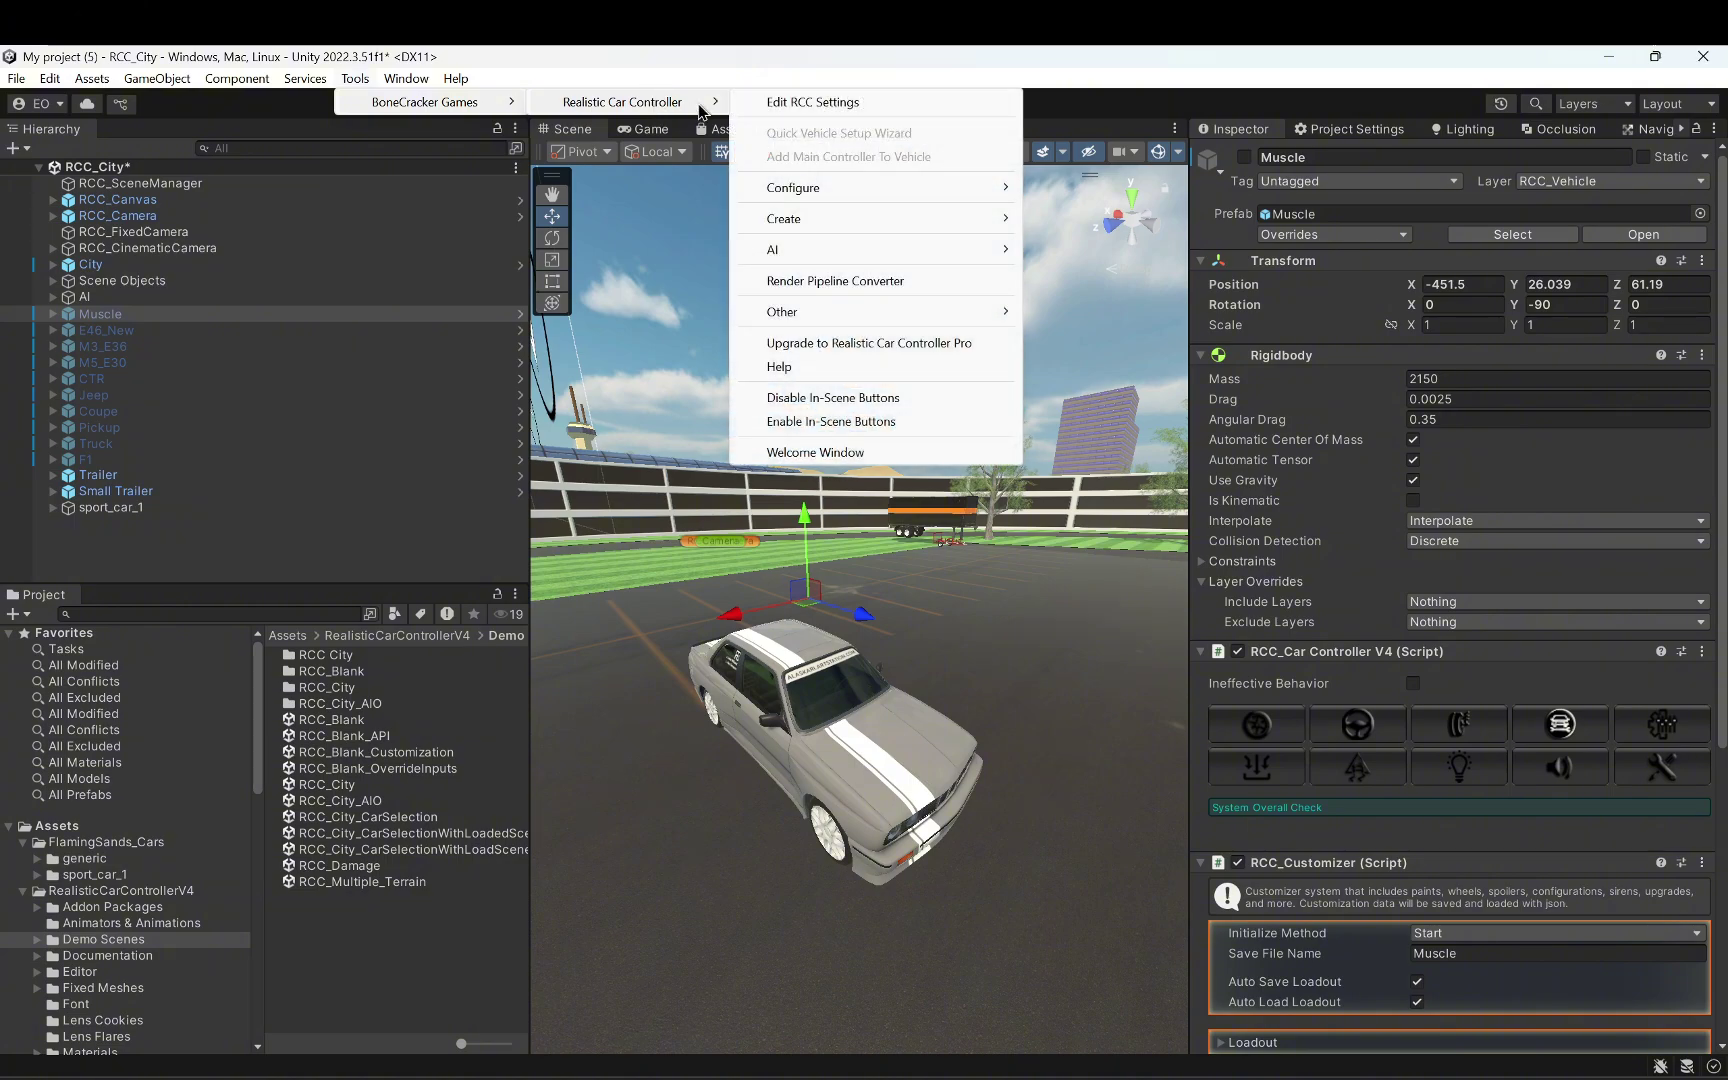
pyautogui.click(812, 102)
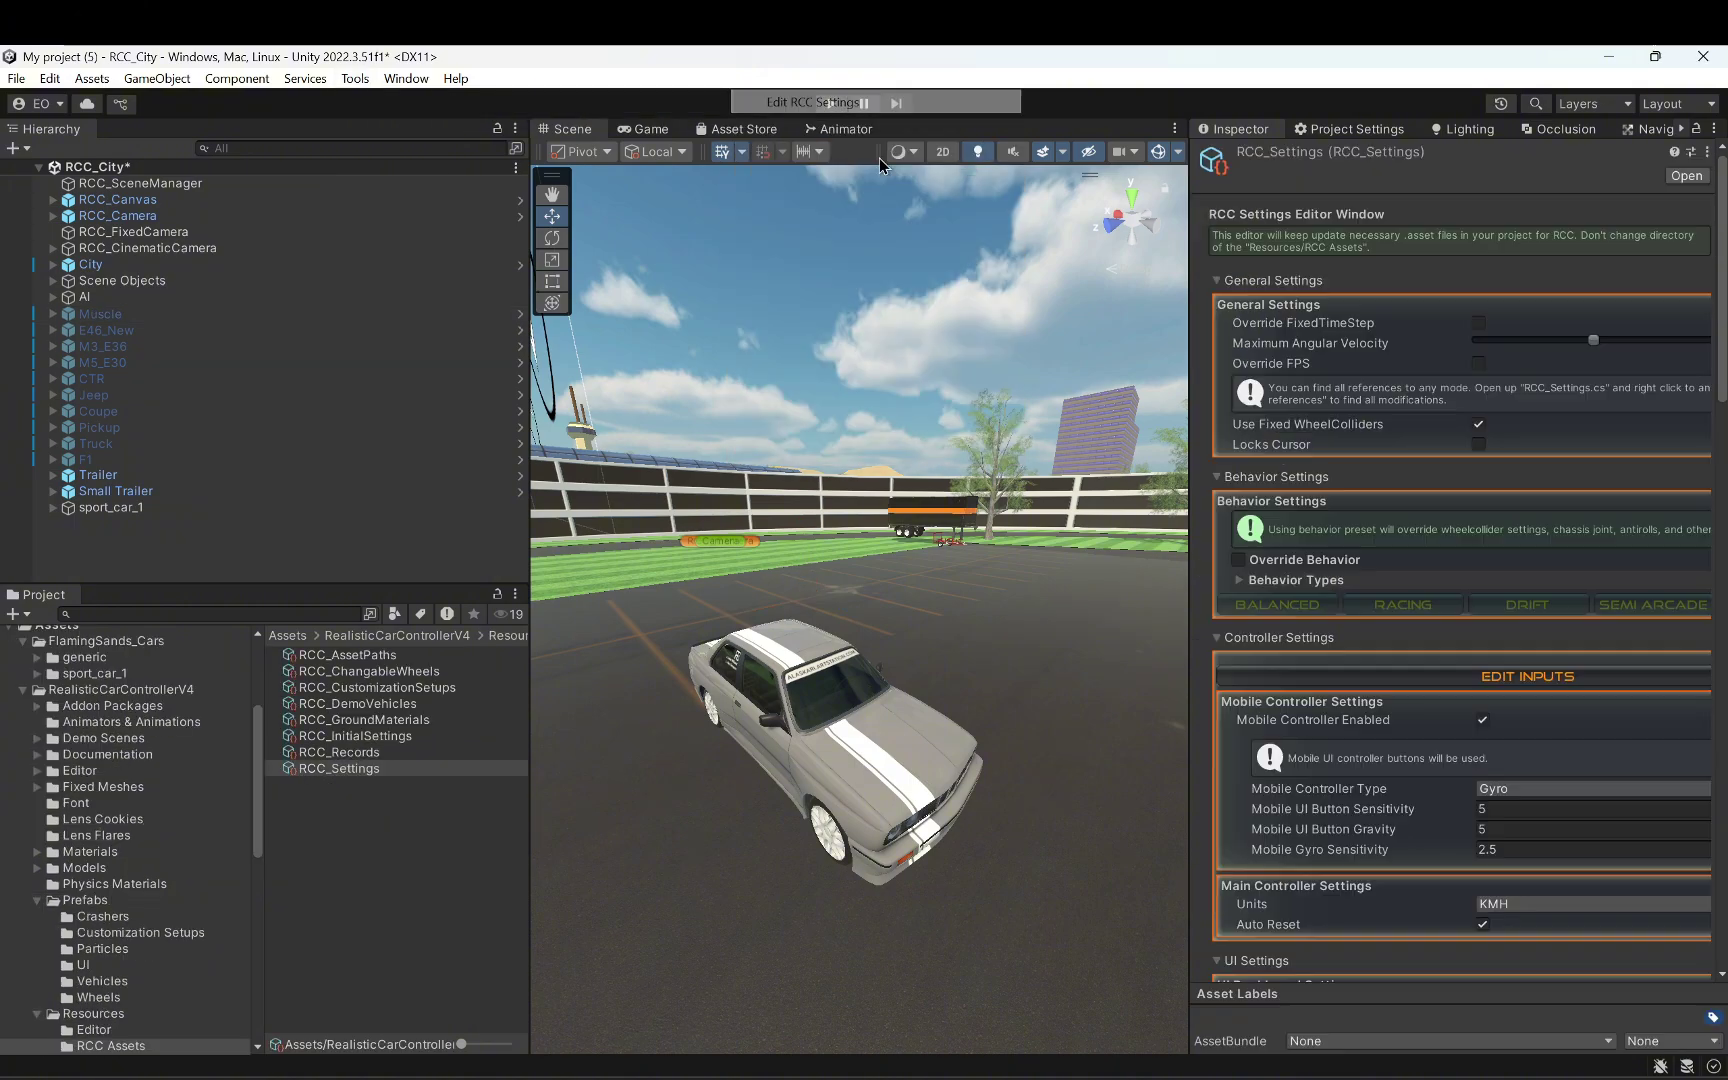
pyautogui.click(1483, 720)
# Step: Run the scene and test drive sport_car_1 with acceleration, steering, braking and handbrake, viewing the car from different camera angles
pyautogui.click(830, 106)
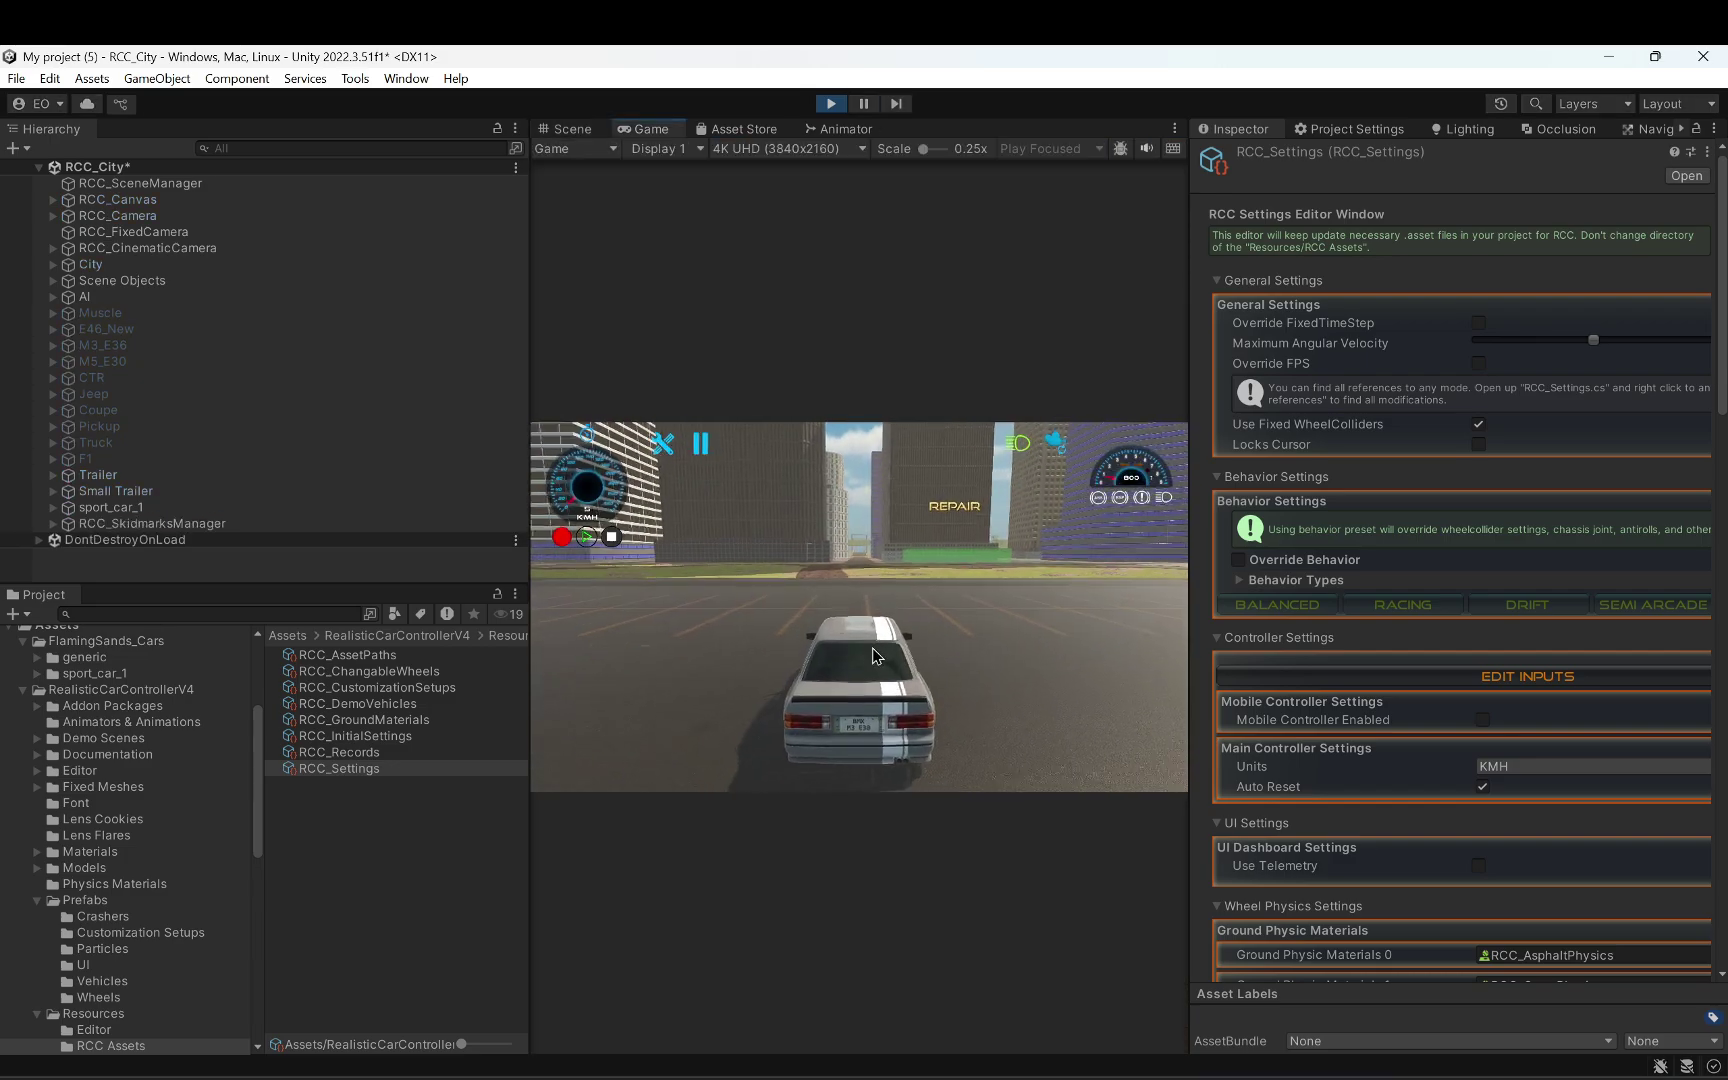
pyautogui.press('w')
pyautogui.press('d')
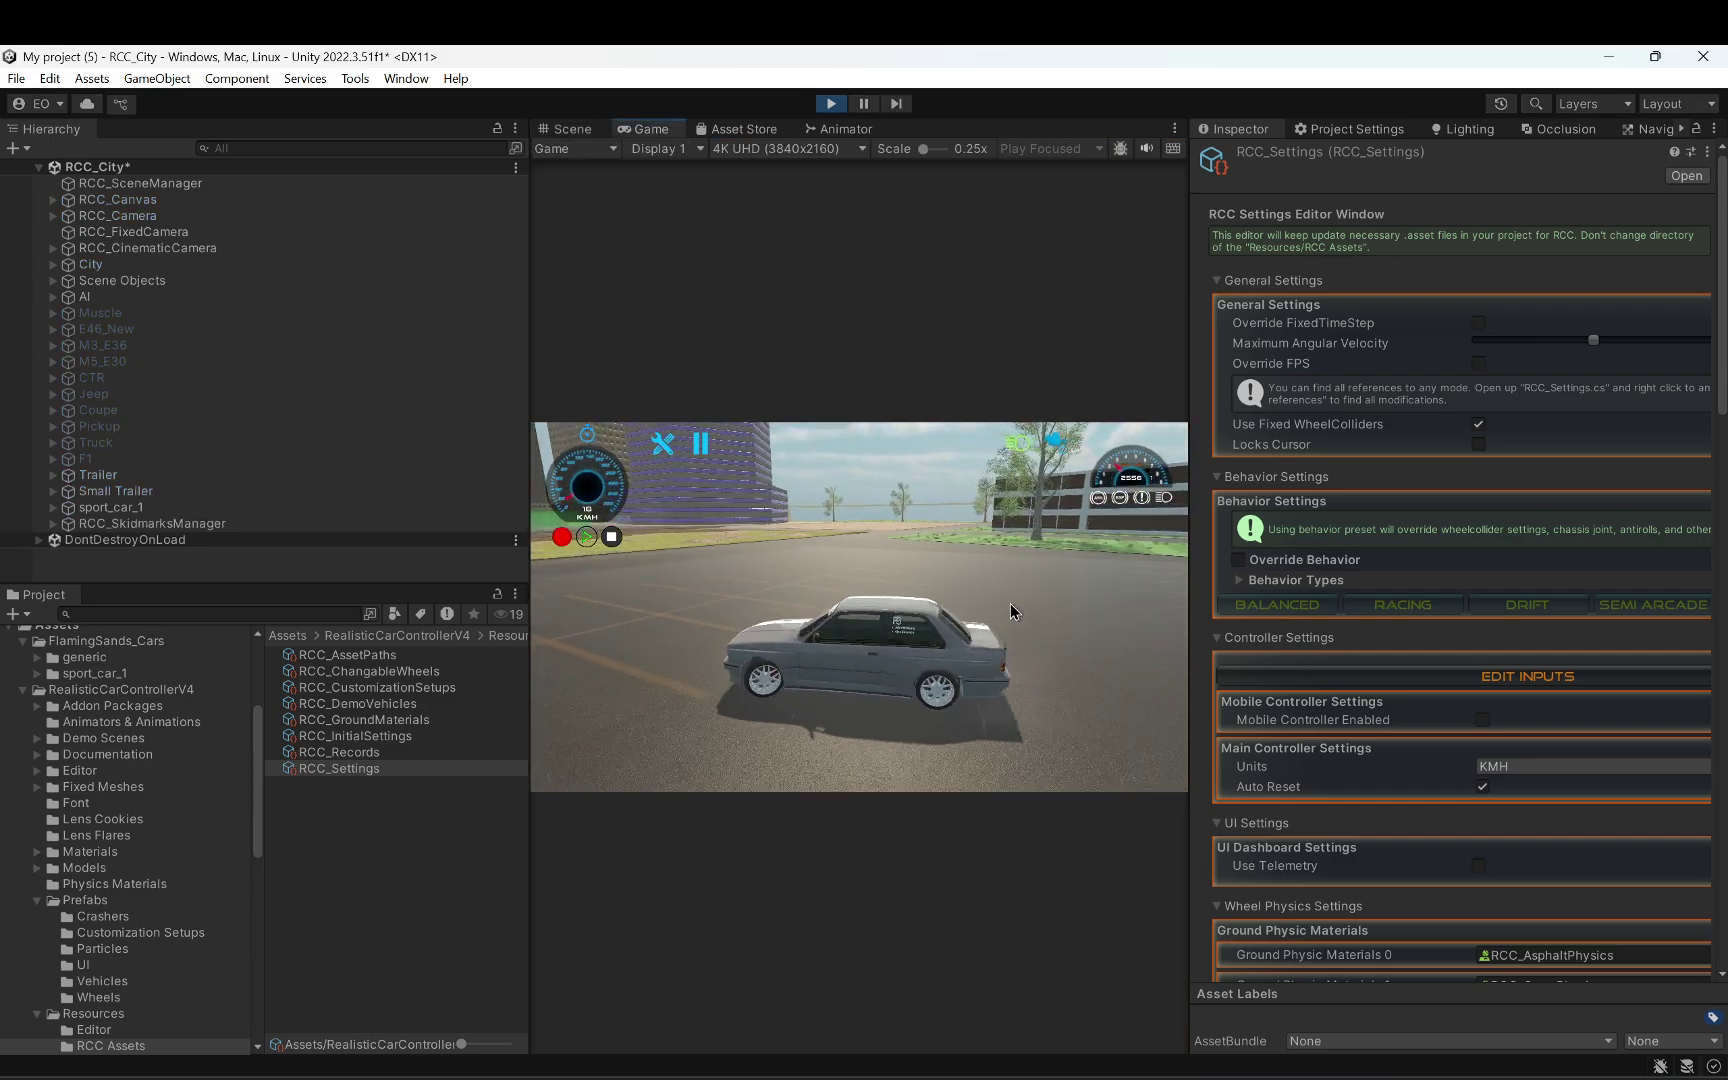
pyautogui.moveTo(1054, 621); pyautogui.dragTo(916, 614)
pyautogui.press('w')
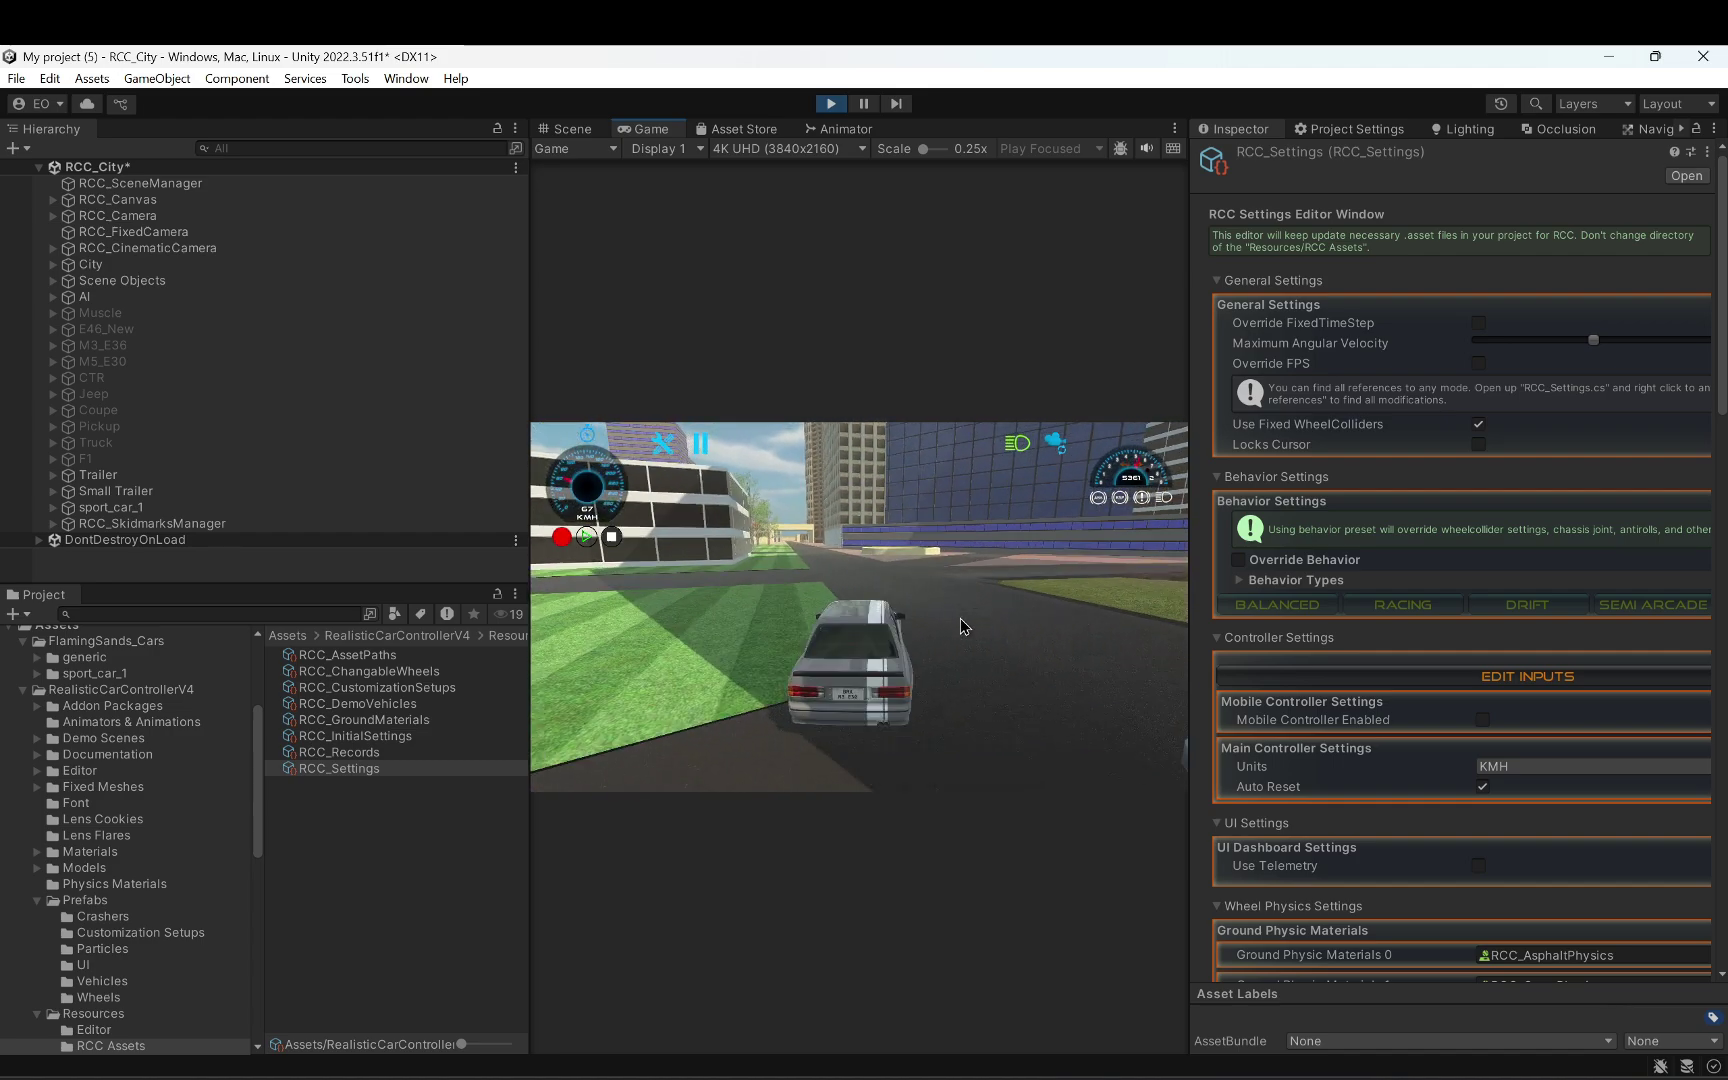
pyautogui.press('d')
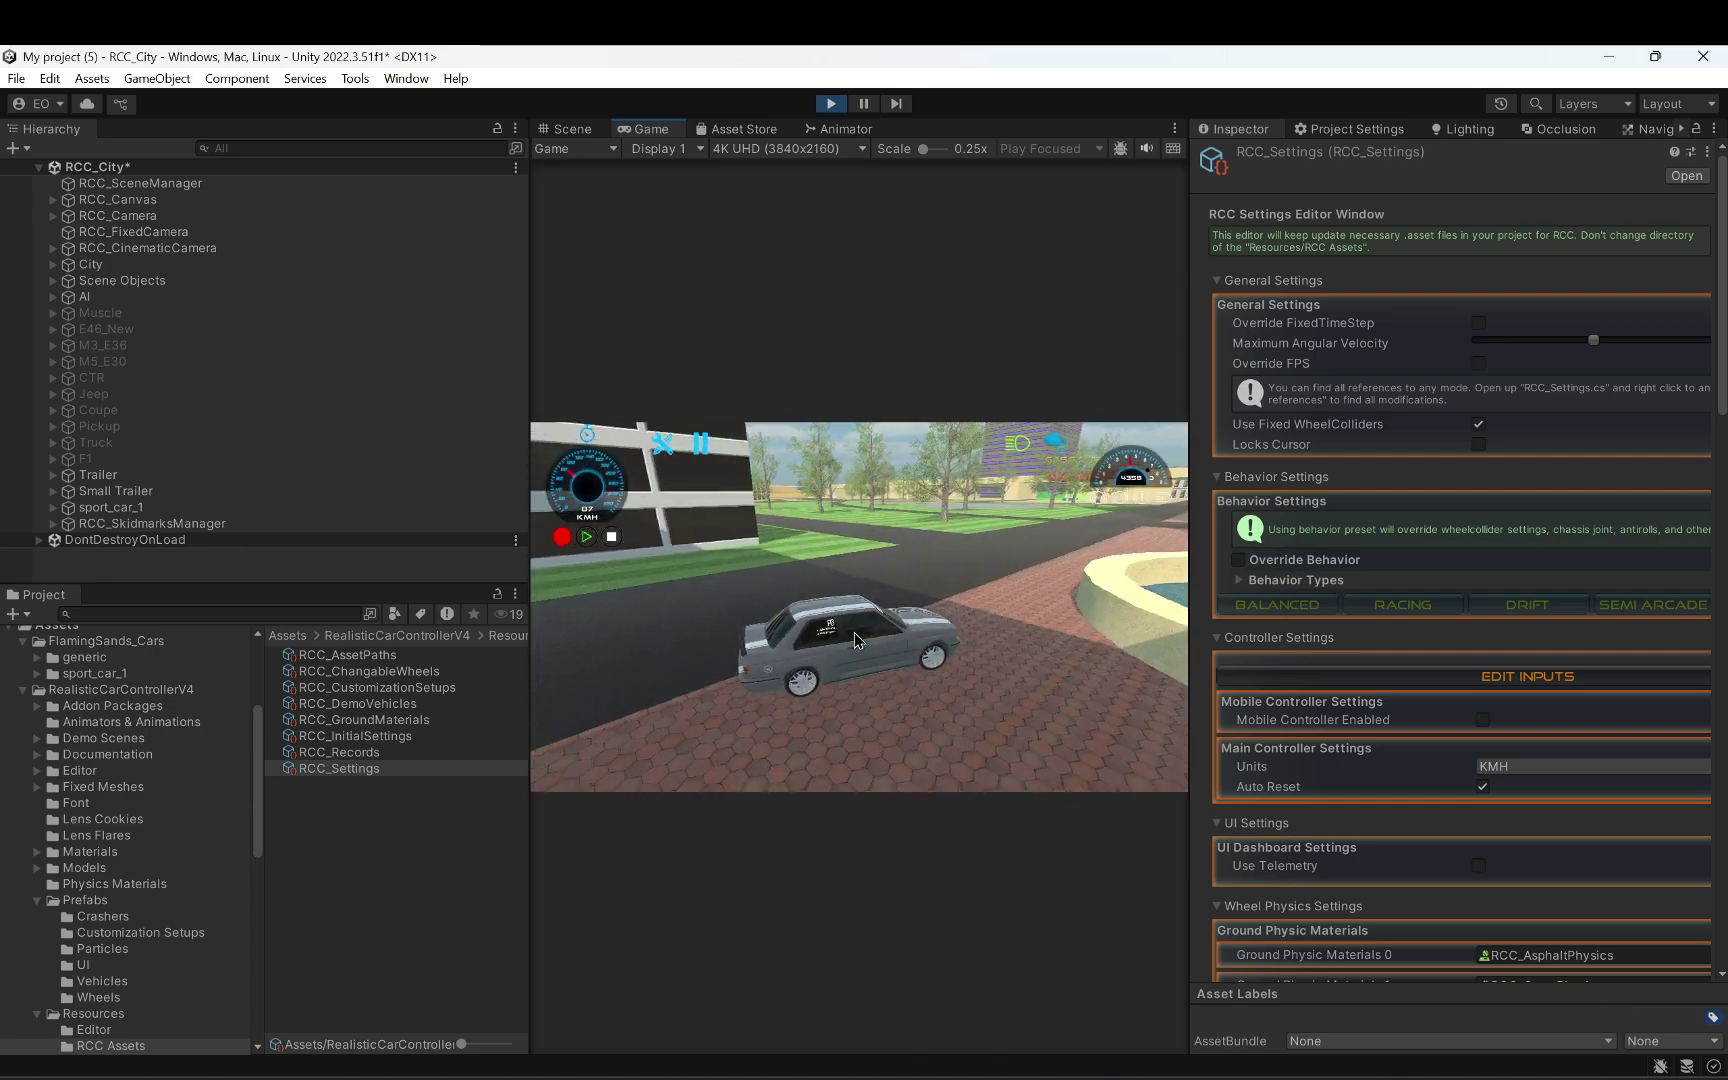
pyautogui.press('s')
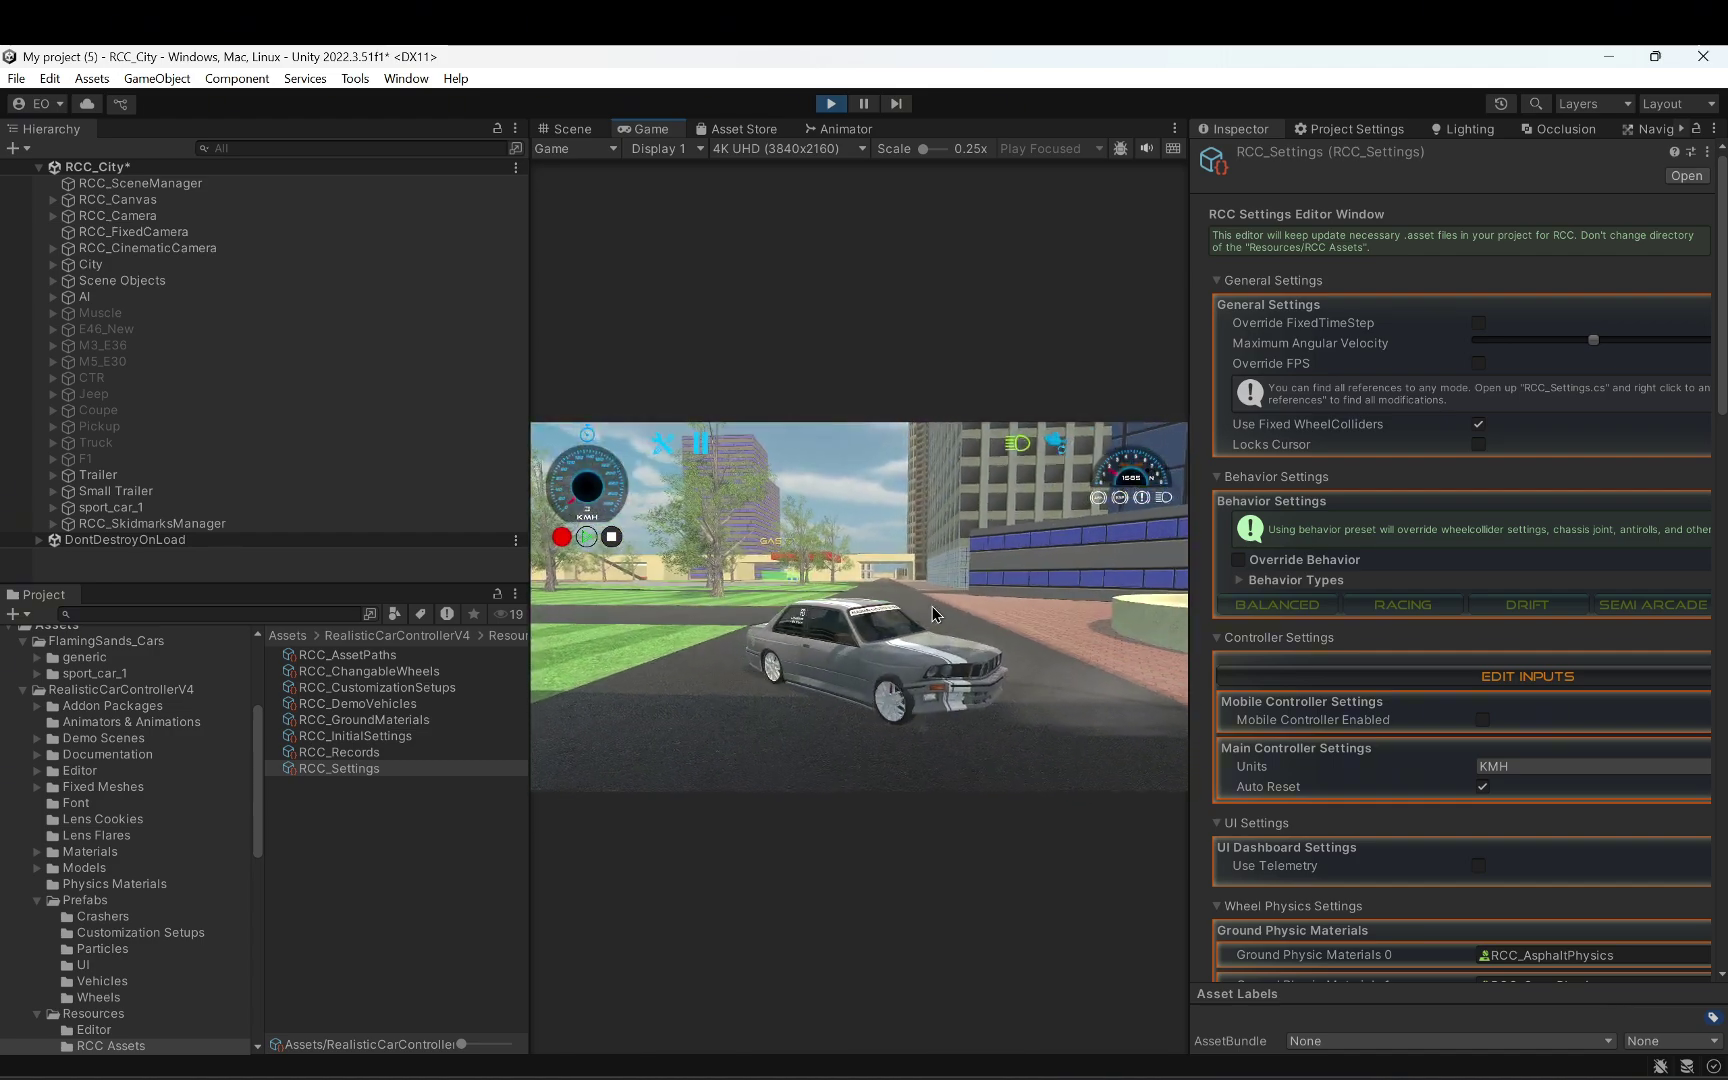
pyautogui.press('w')
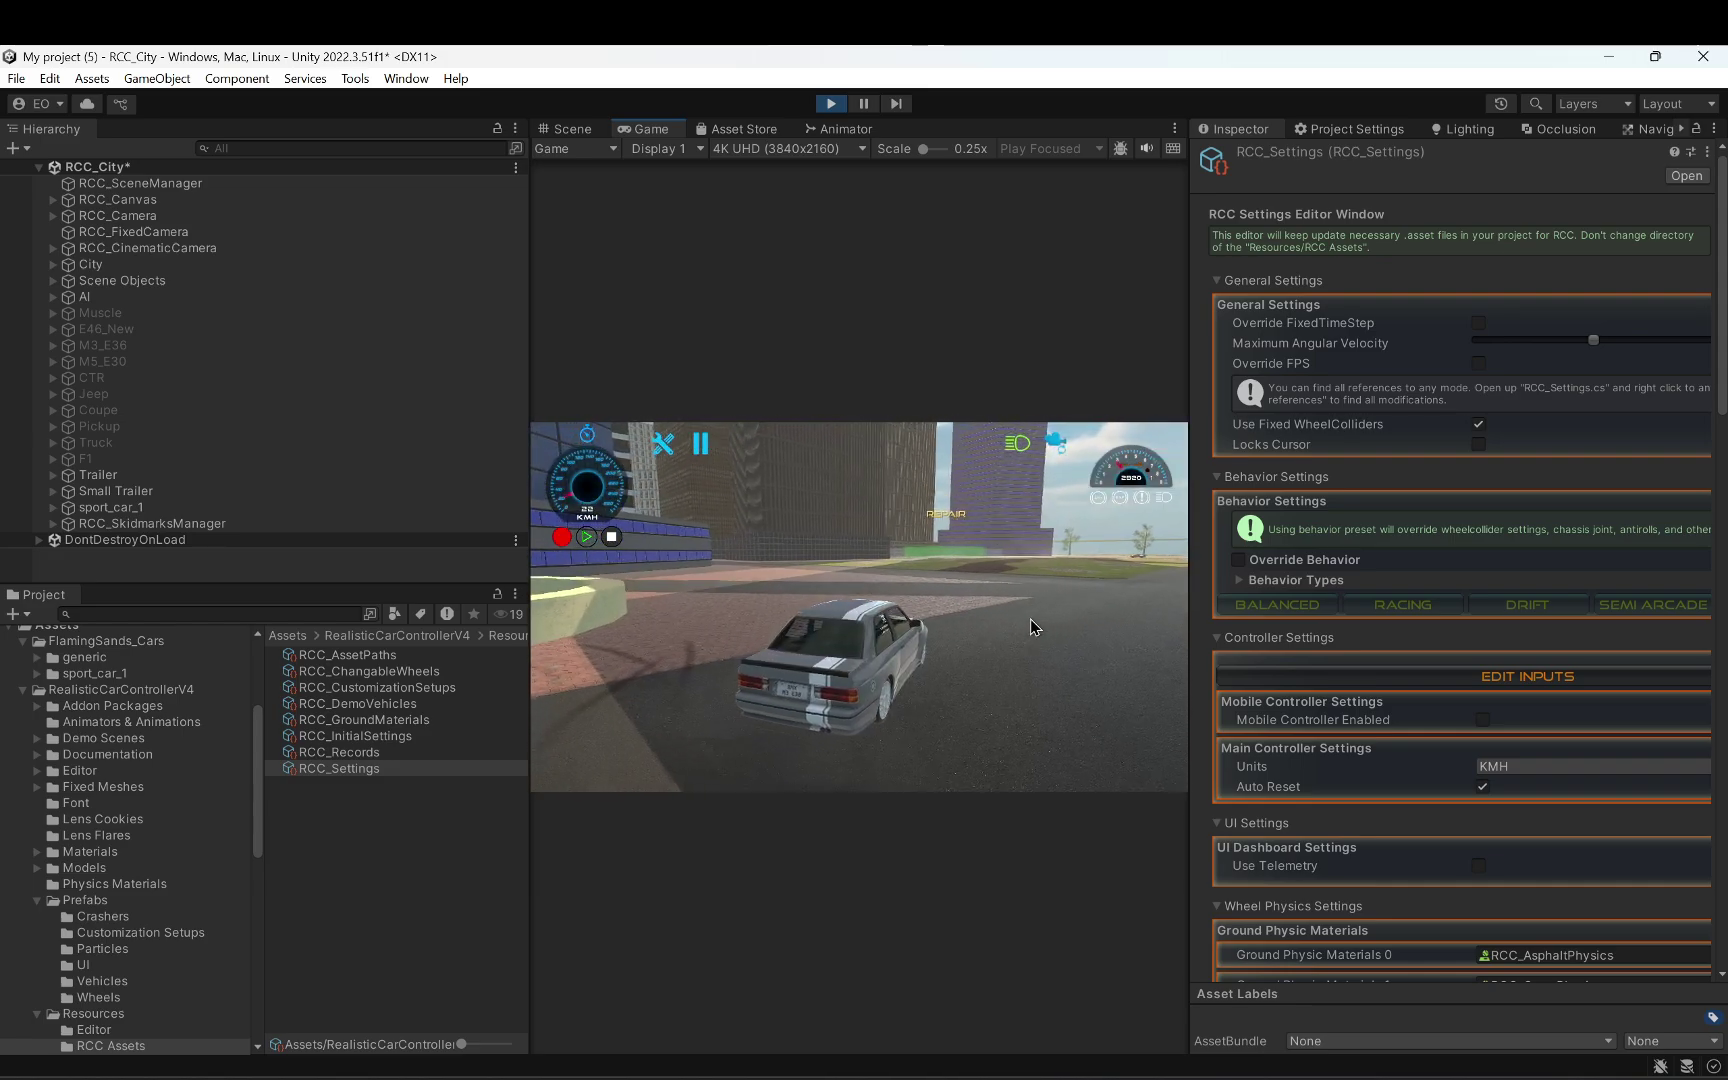
pyautogui.press('a')
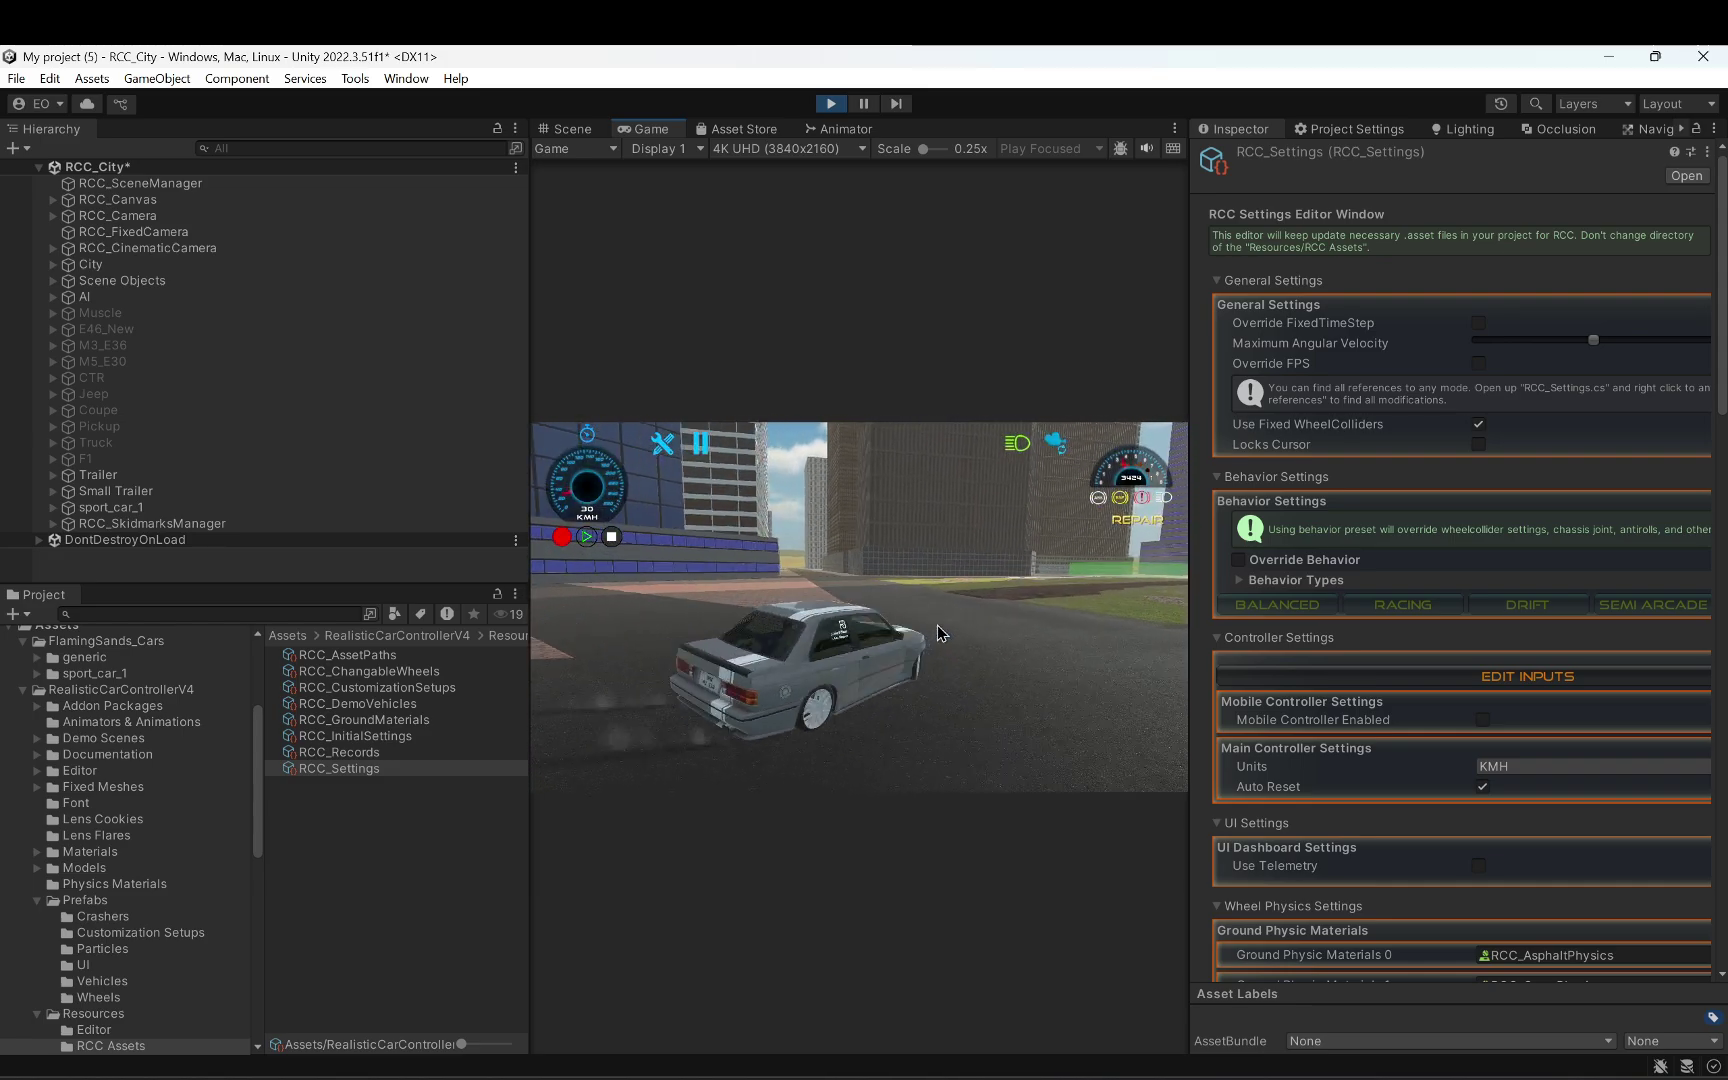
pyautogui.press('space')
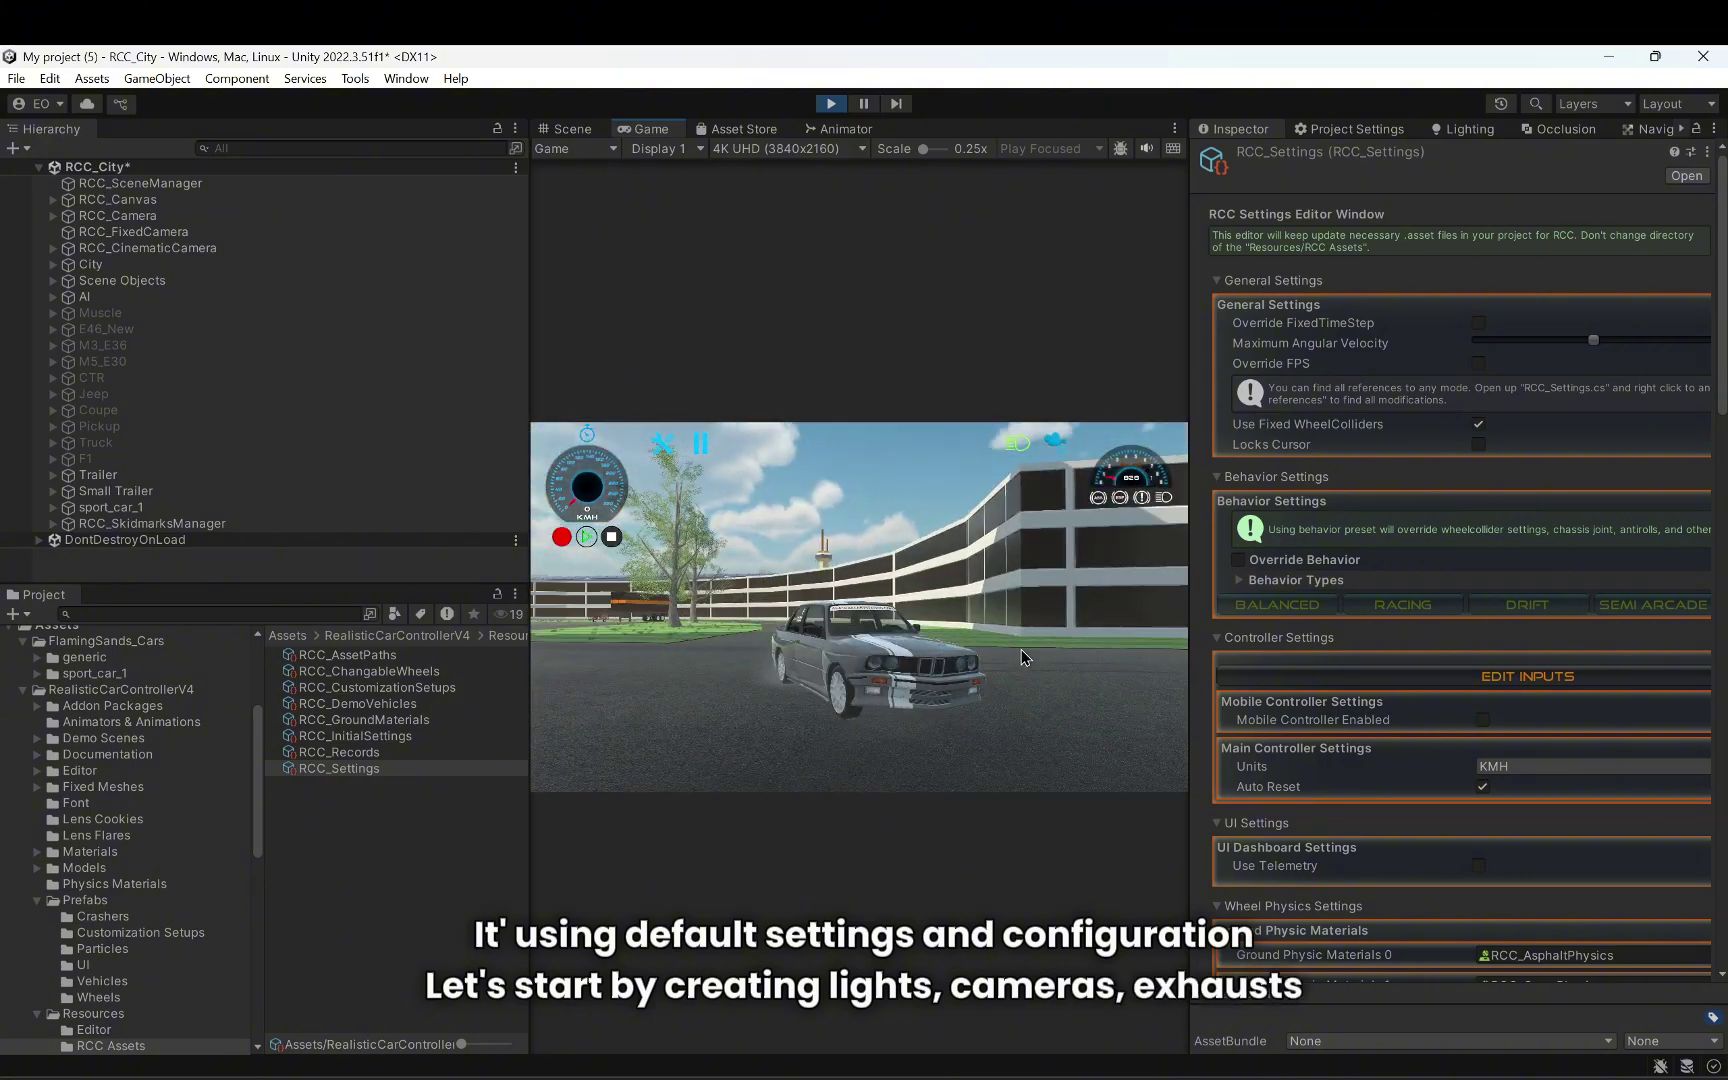
pyautogui.moveTo(730, 596); pyautogui.dragTo(980, 668)
pyautogui.click(1066, 759)
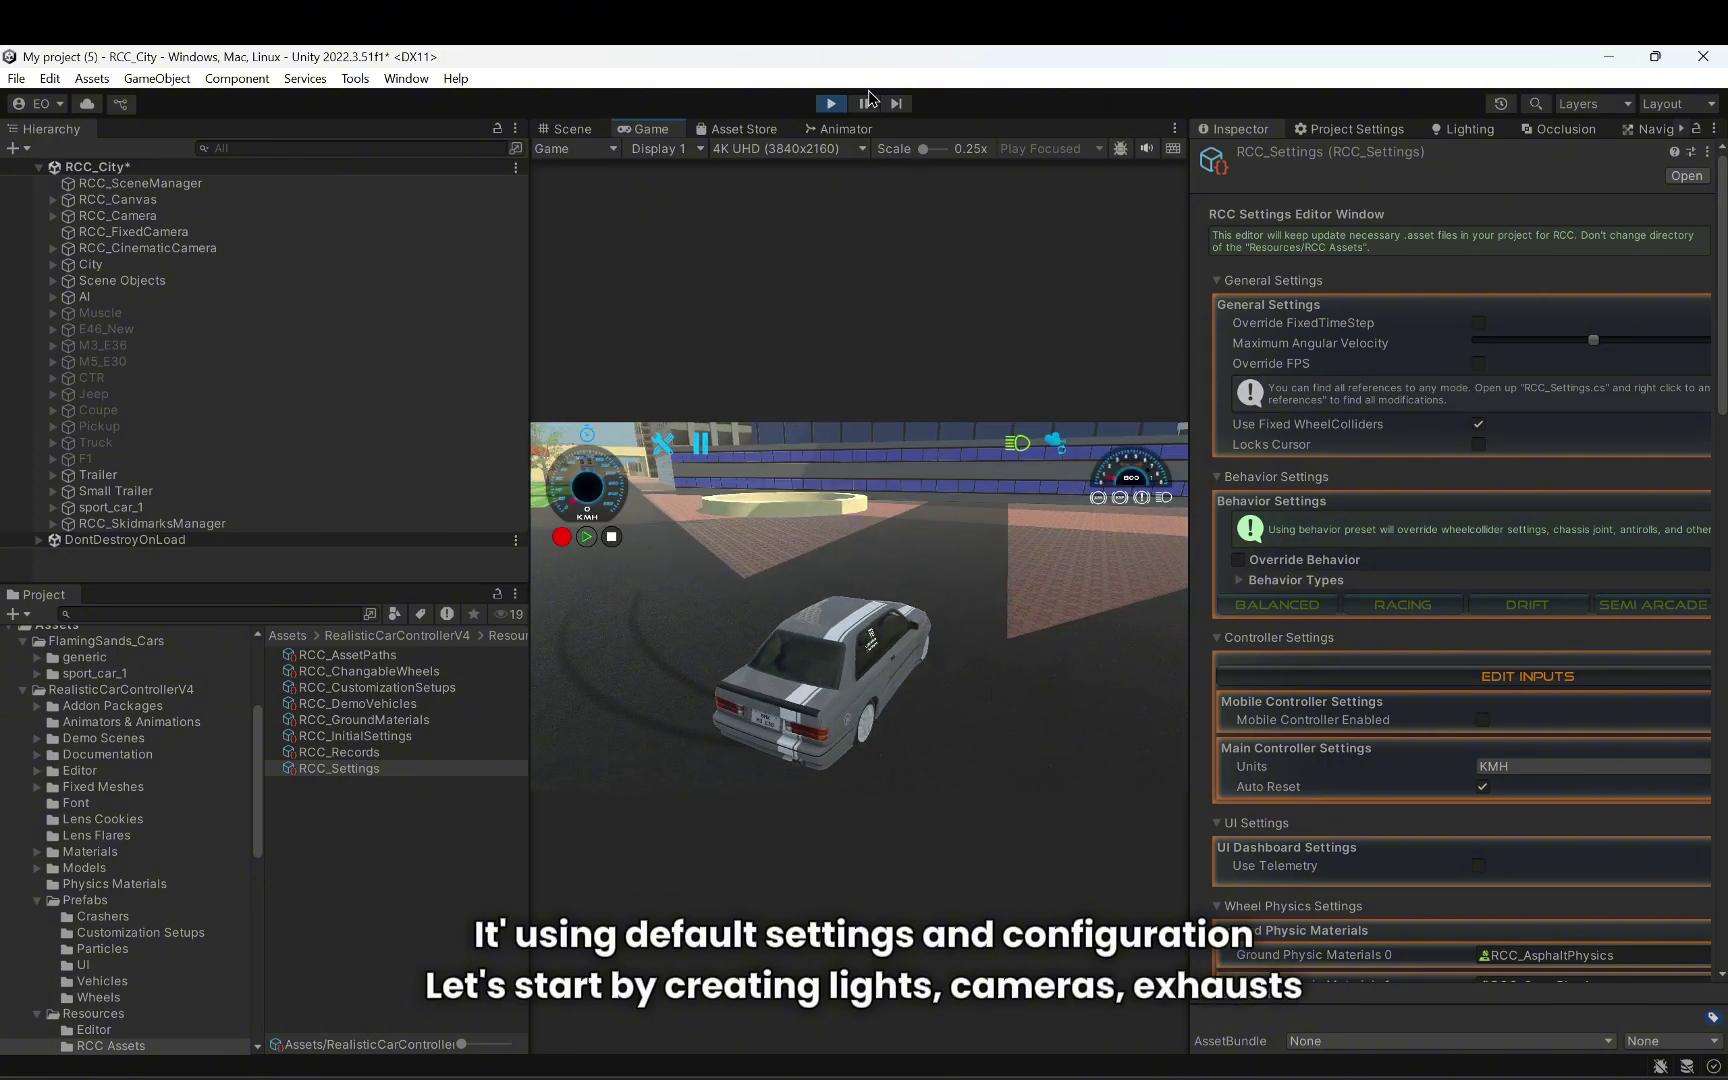
# Step: Stop the running scene and enable Realistic Car Controller's in-scene buttons
pyautogui.click(831, 104)
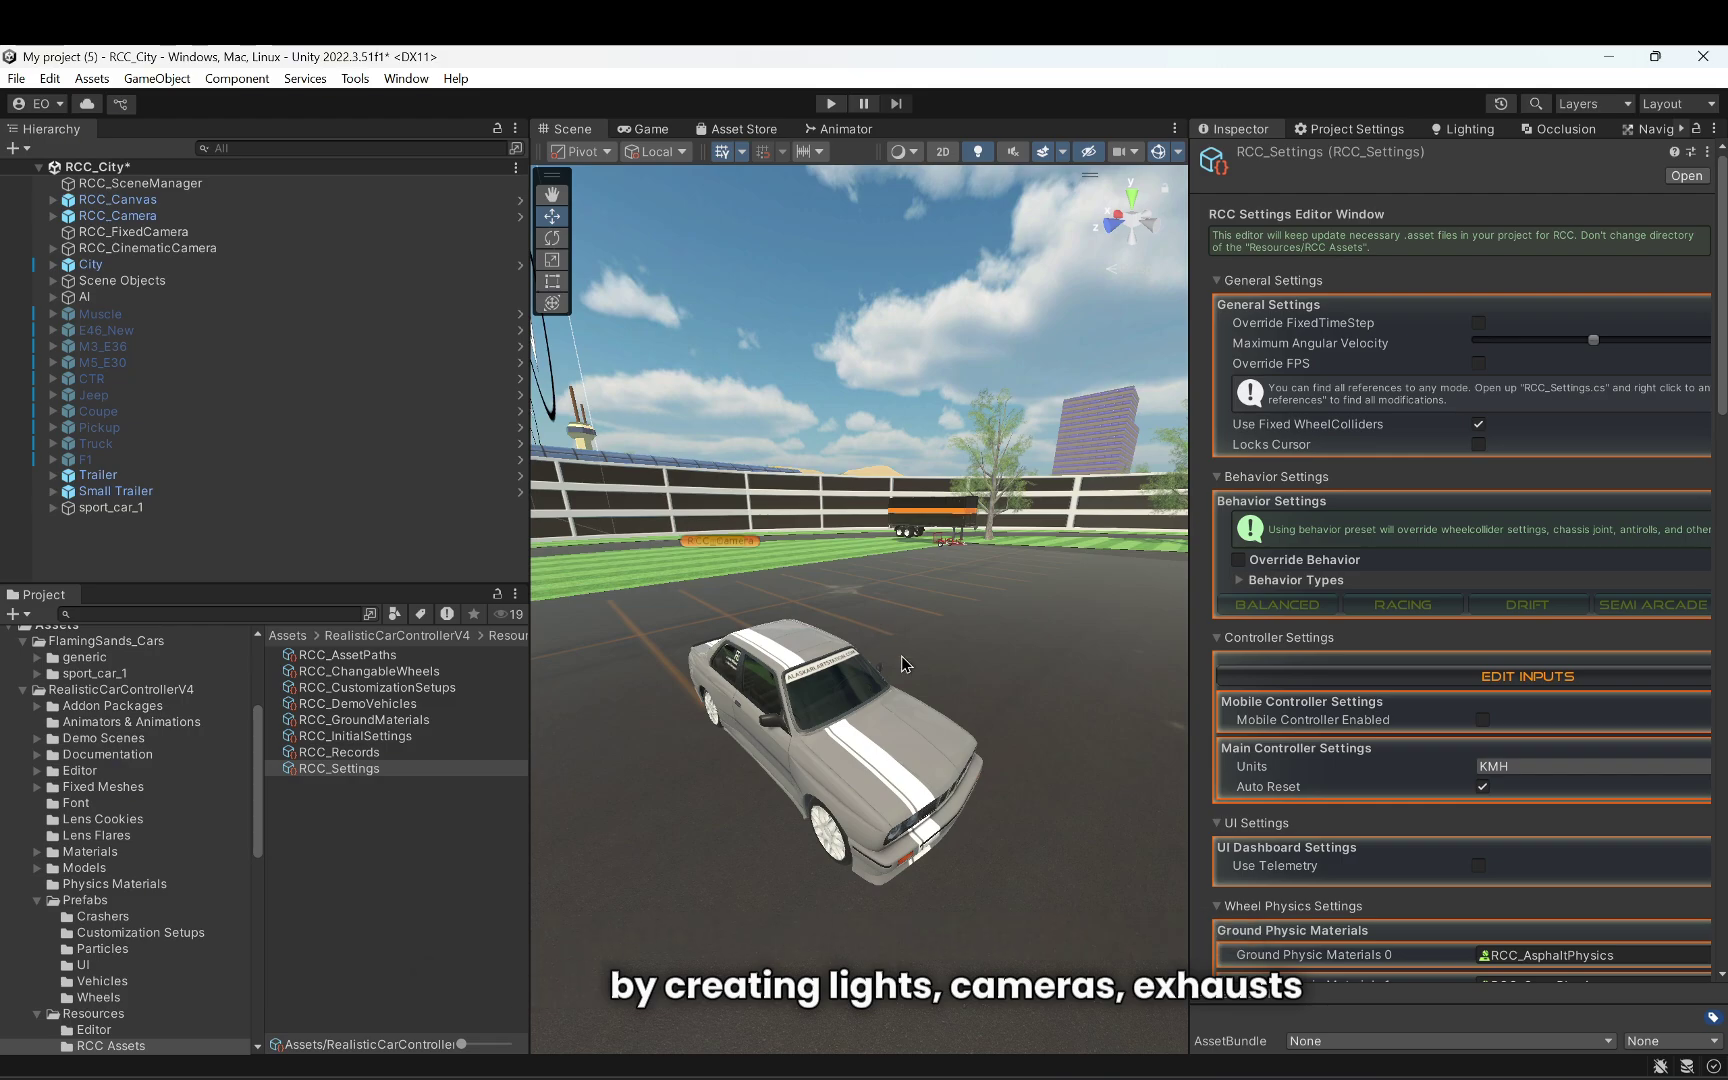
pyautogui.click(360, 79)
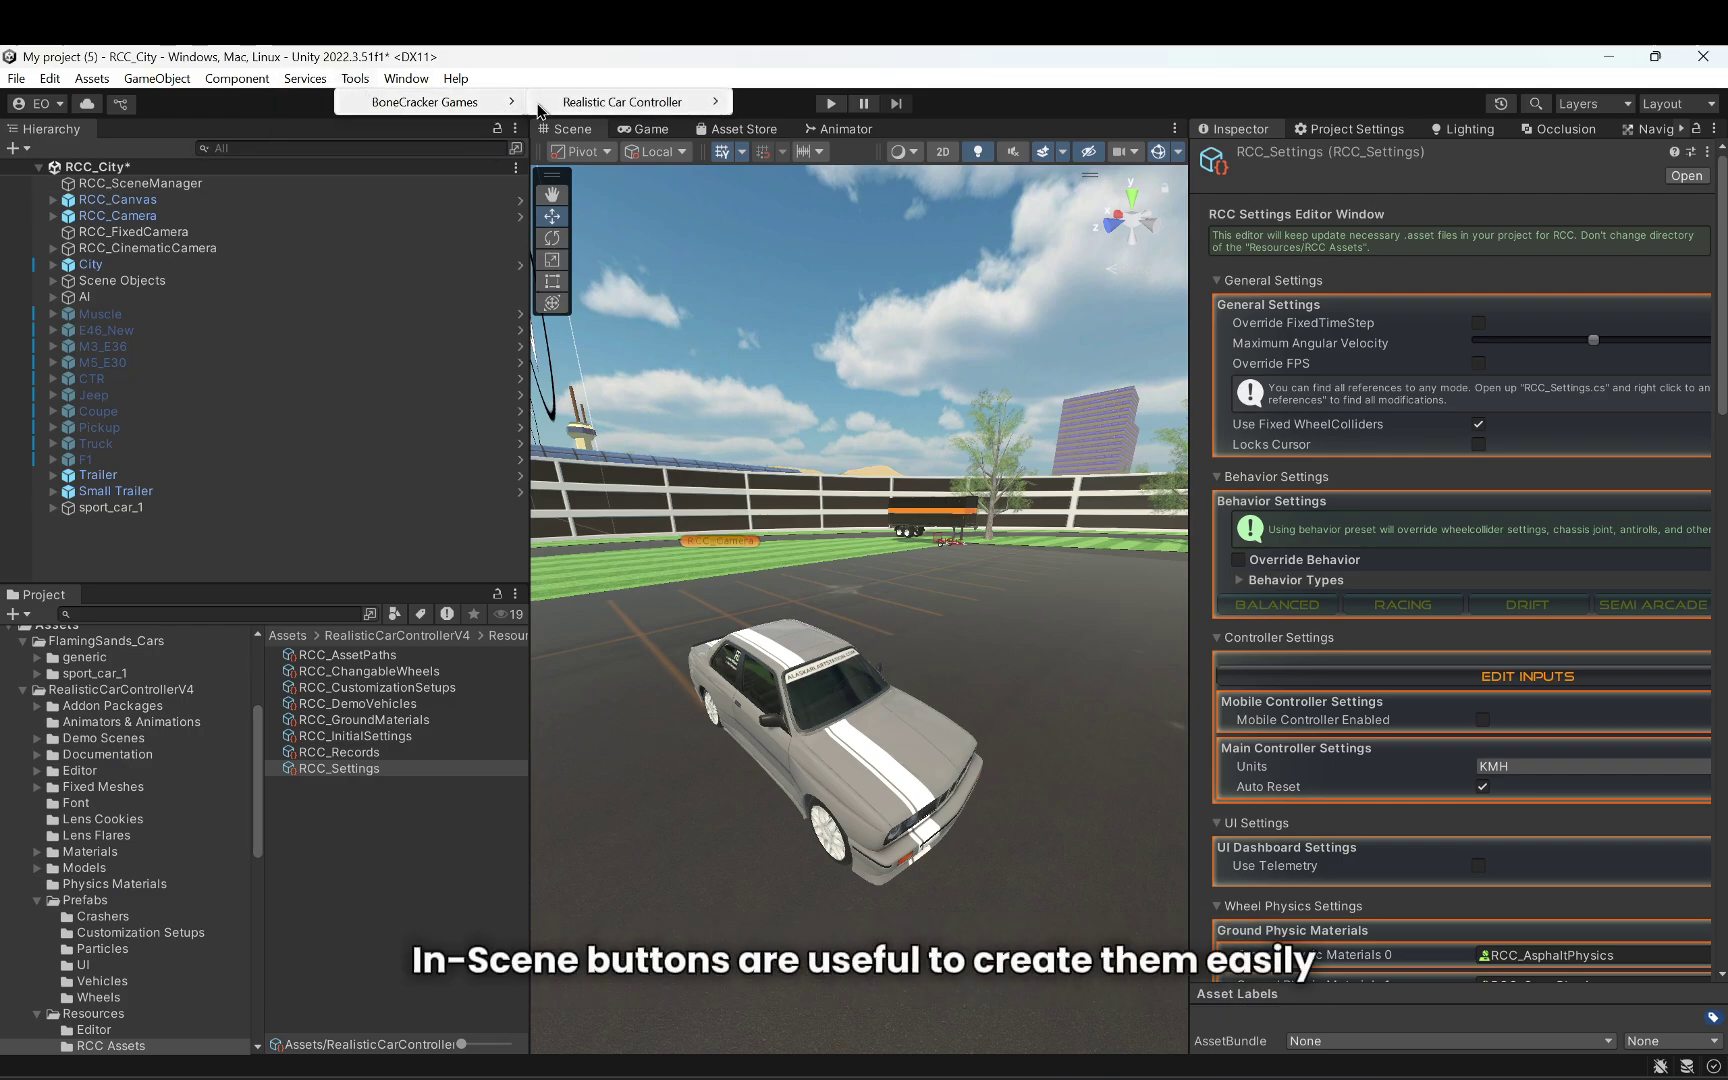
pyautogui.moveTo(601, 112)
pyautogui.click(889, 424)
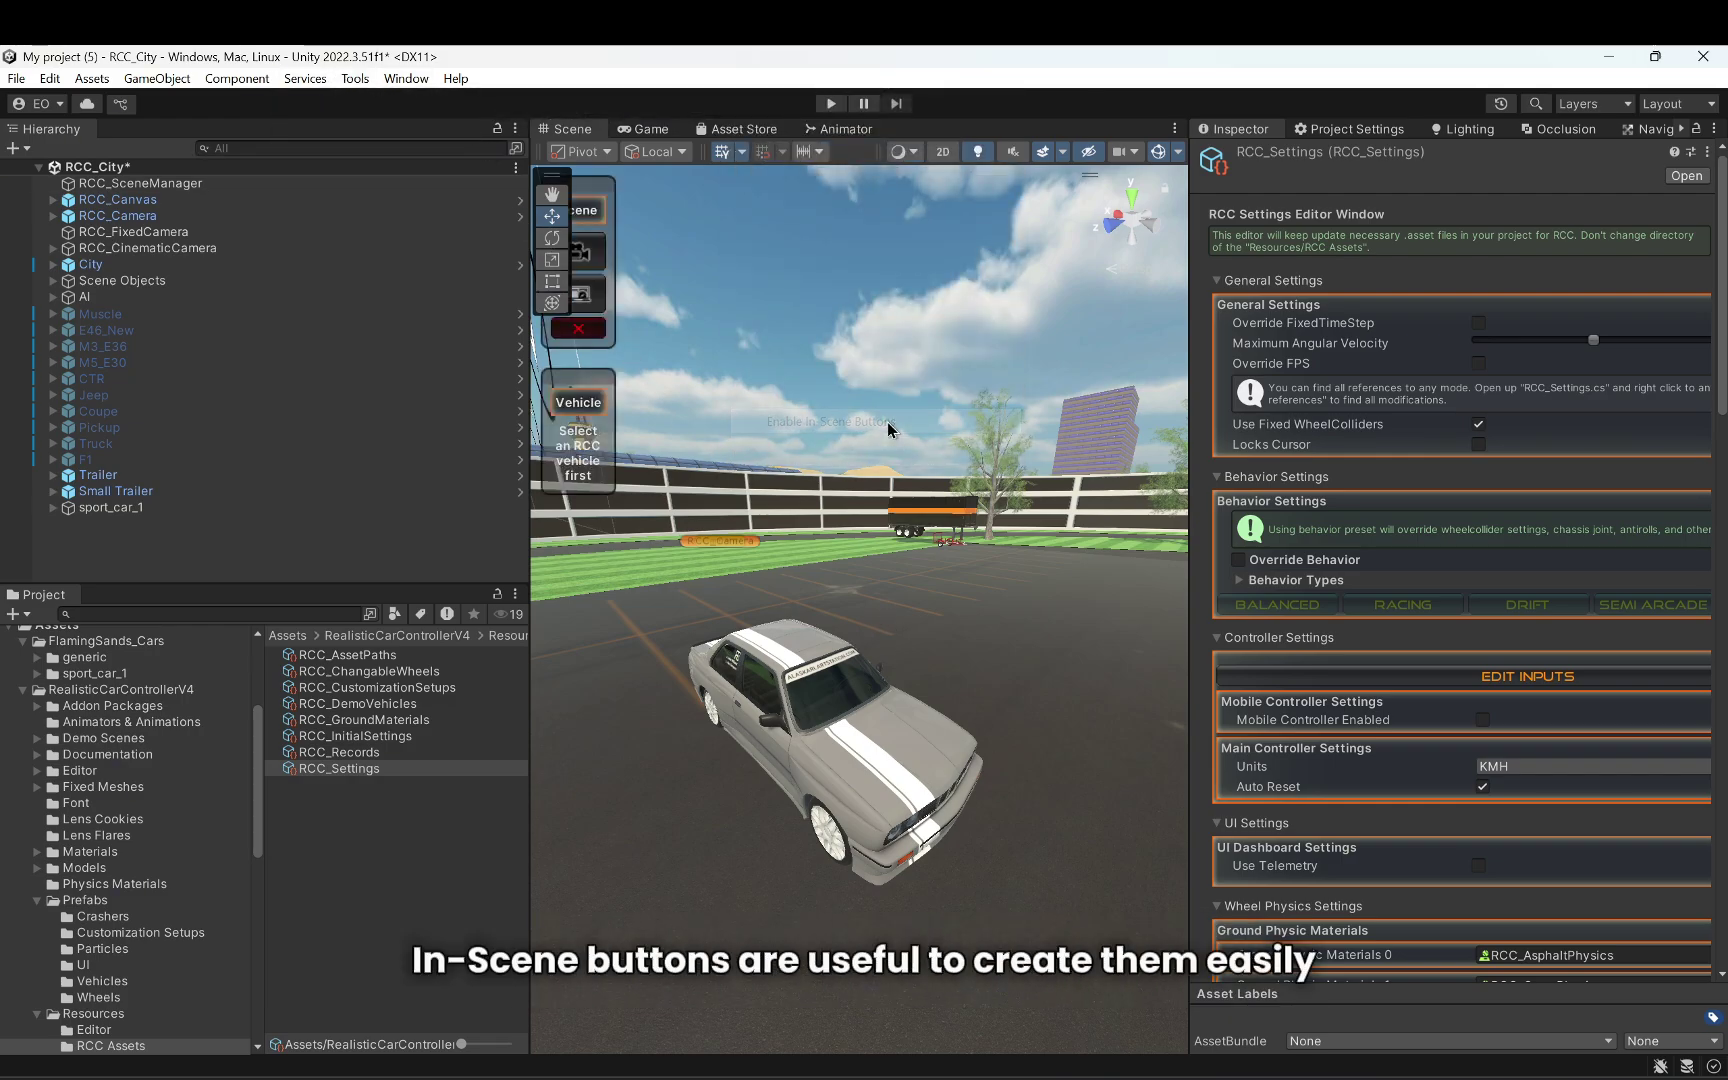
# Step: Move the scene tools overlay down the scene view so that it no longer covers the in-scene buttons
pyautogui.moveTo(778, 503); pyautogui.dragTo(759, 456, button='right')
pyautogui.press('s')
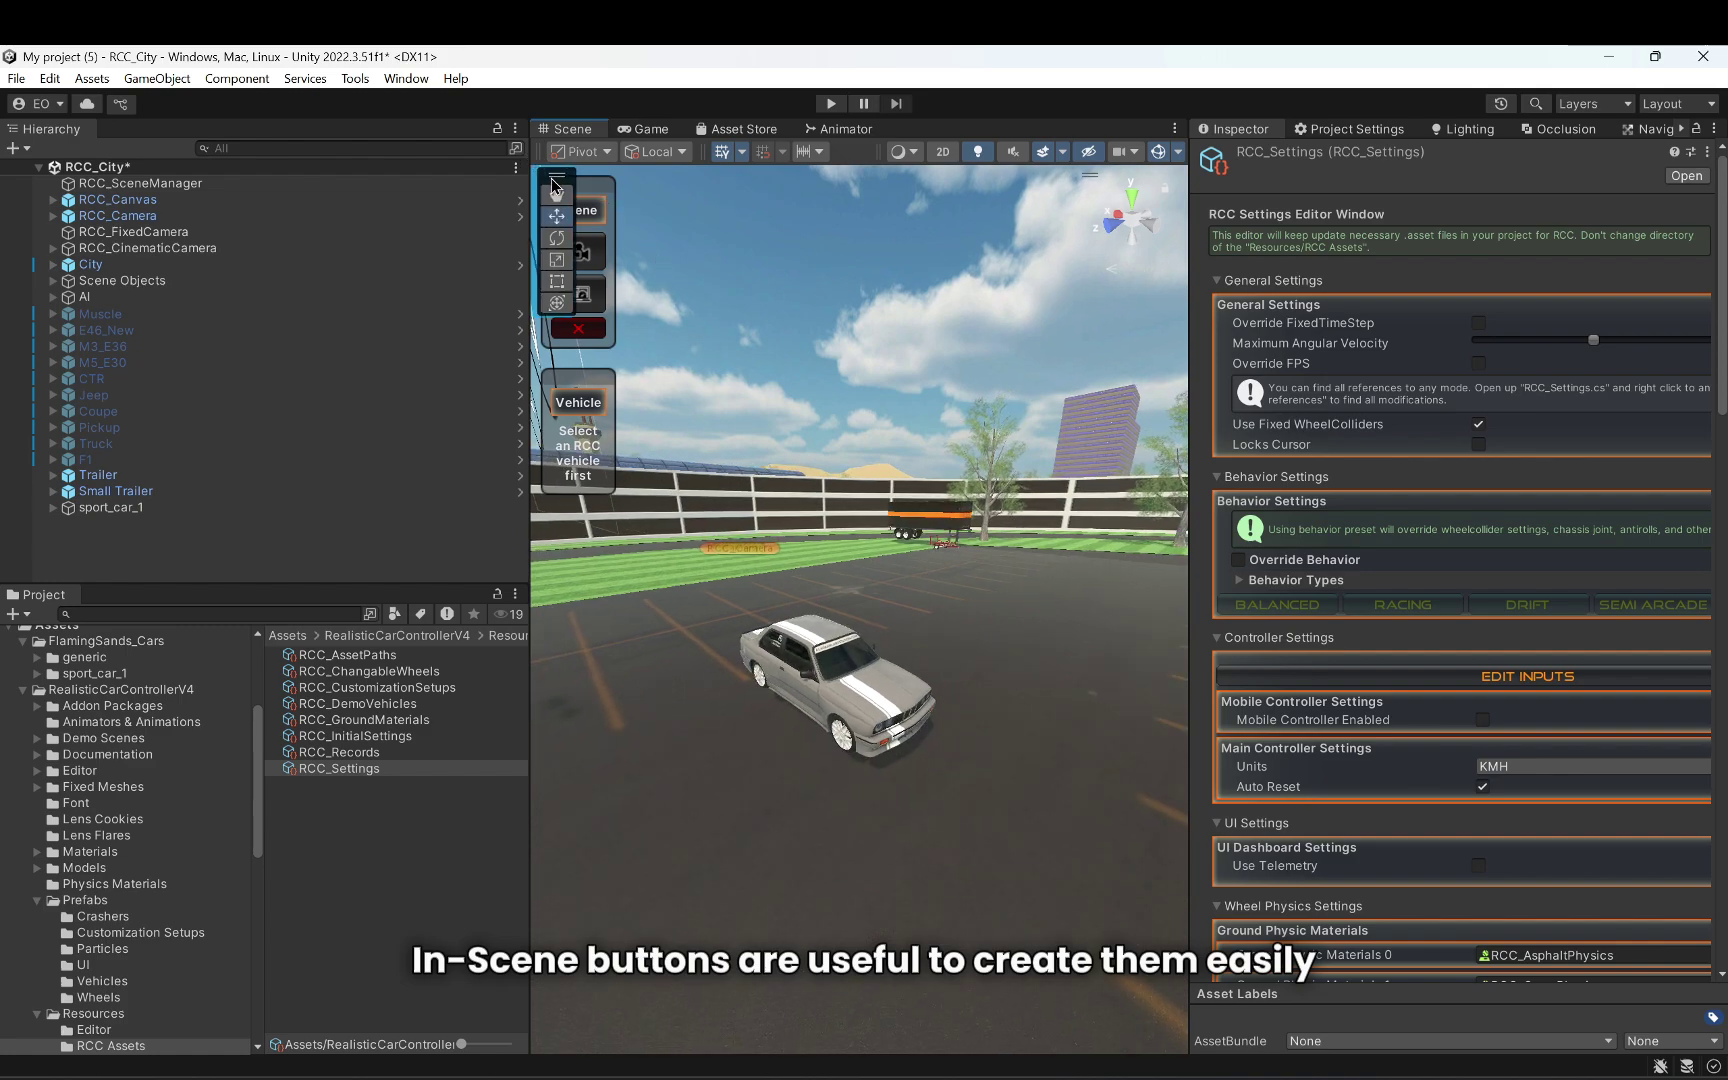
pyautogui.moveTo(591, 833); pyautogui.dragTo(554, 916)
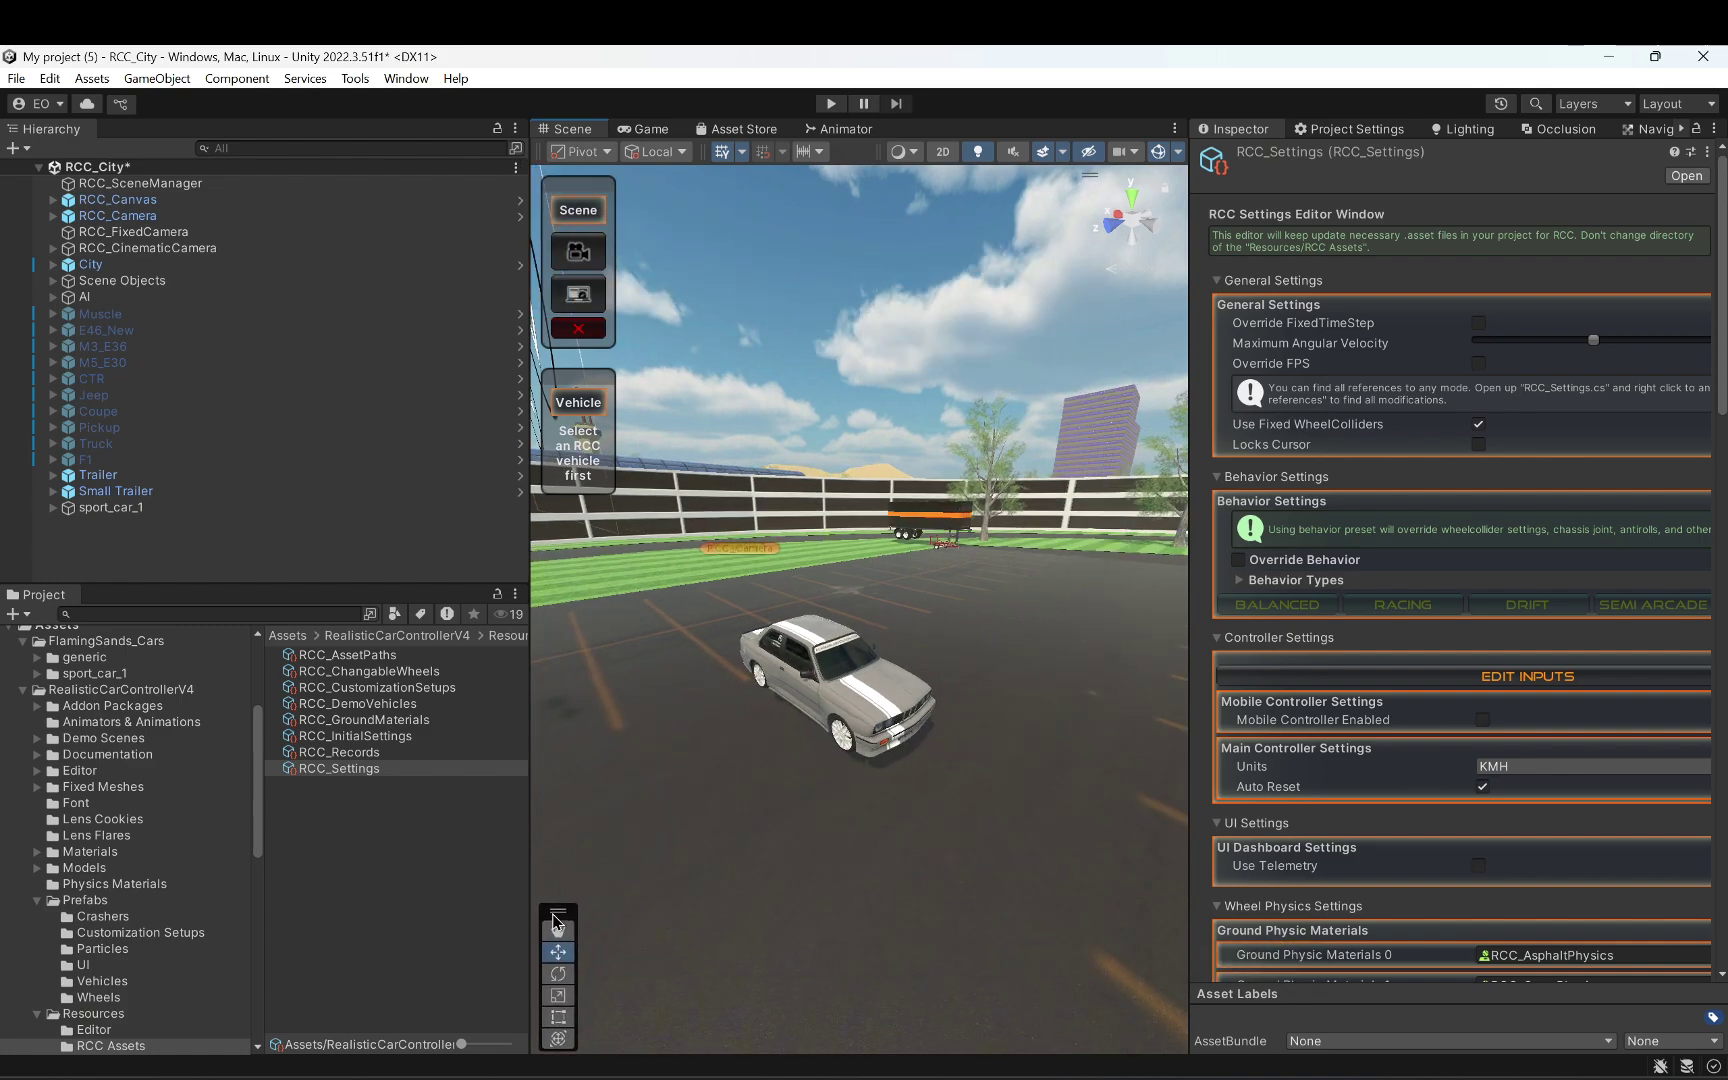
# Step: Select the sport_car_1 vehicle's body in the scene to bring up its in-scene vehicle buttons
pyautogui.press('w')
pyautogui.moveTo(826, 790); pyautogui.dragTo(926, 692, button='right')
pyautogui.click(880, 697)
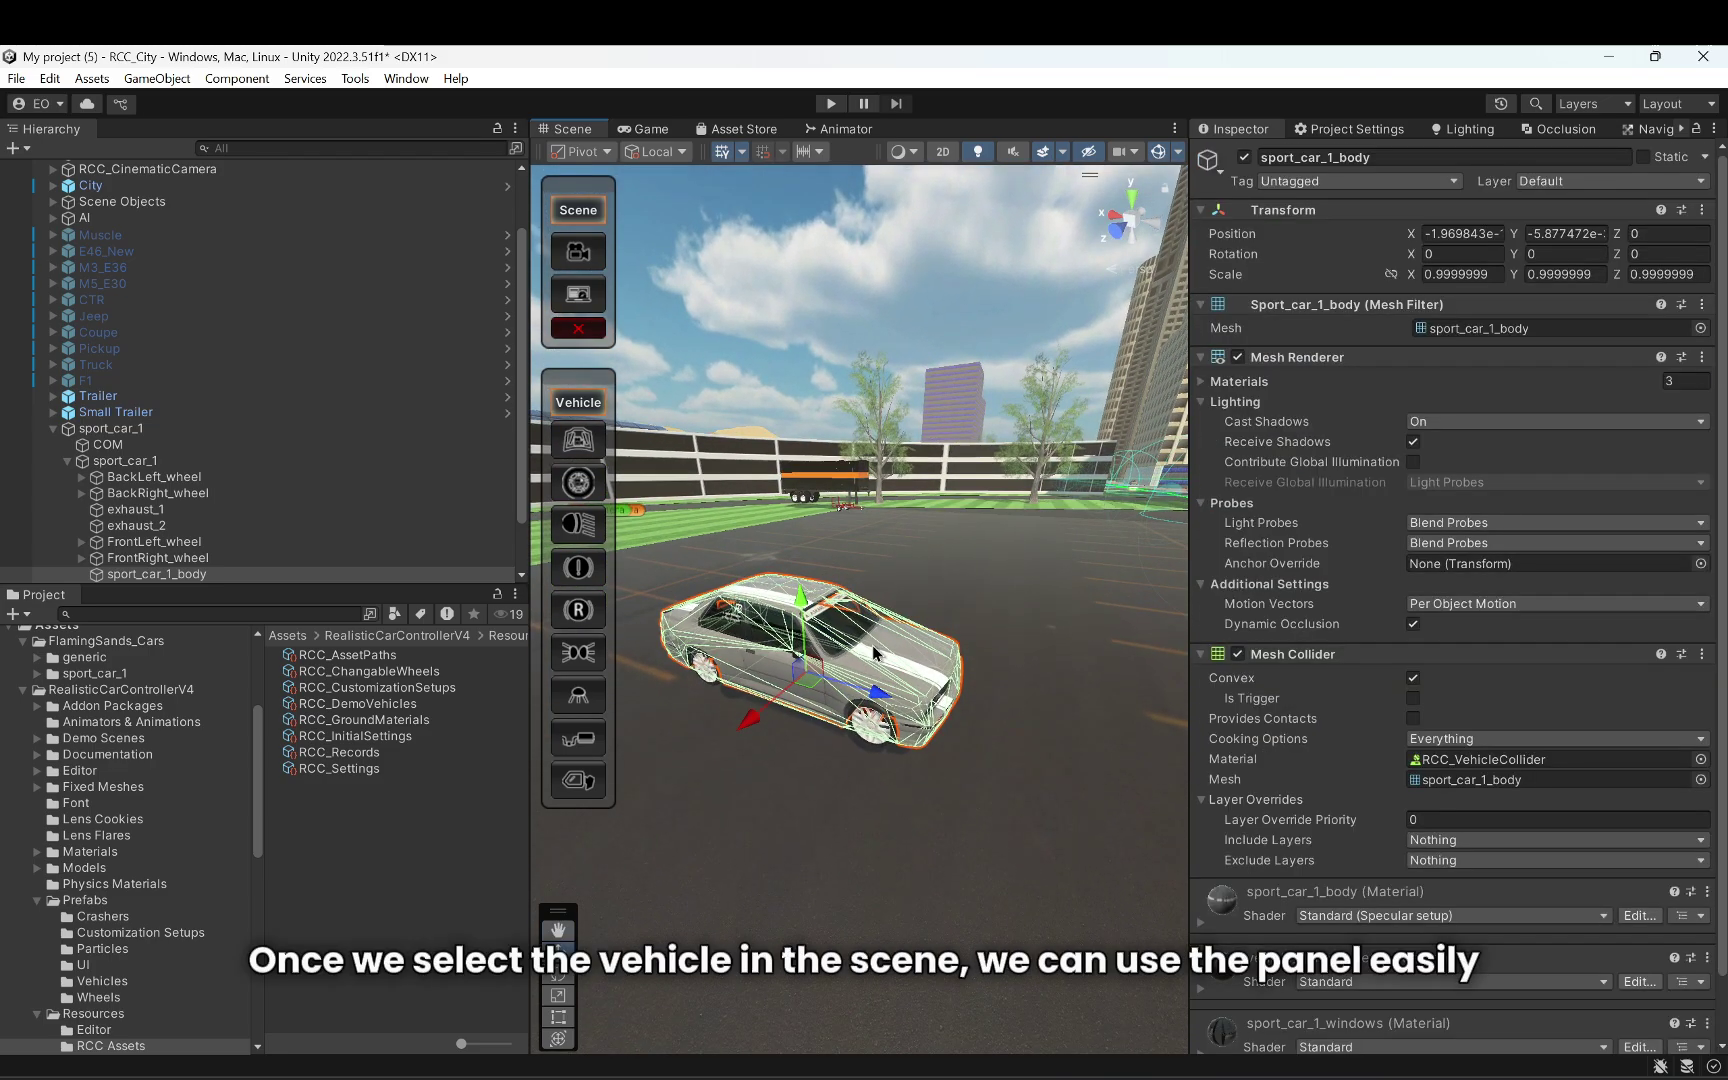